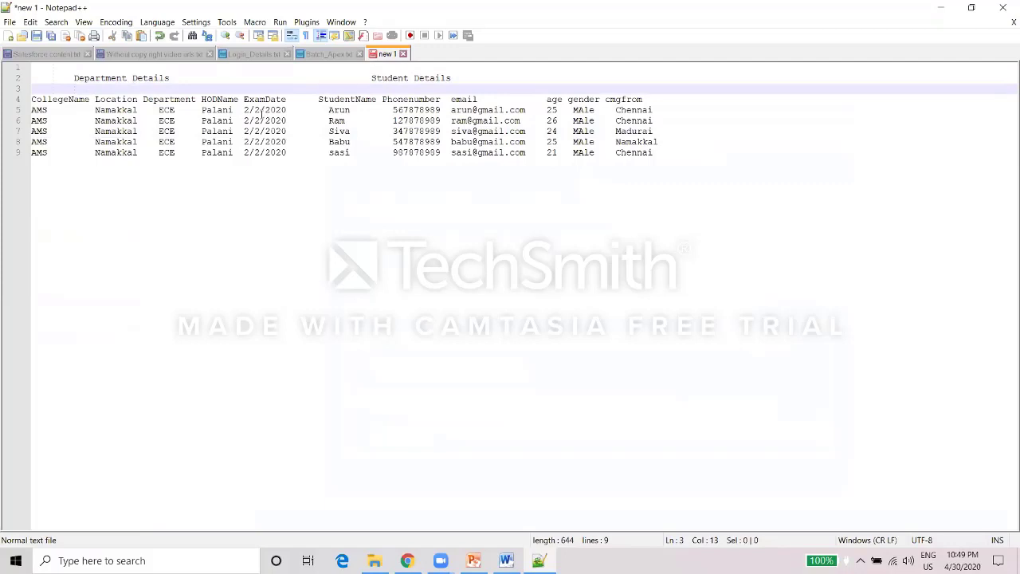
Review each column heading in the notes, from HODName and ExamDate through StudentName, email and cmgfrom.
{"action": "left_click_drag", "start_coordinate": [642, 100], "coordinate": [33, 99]}
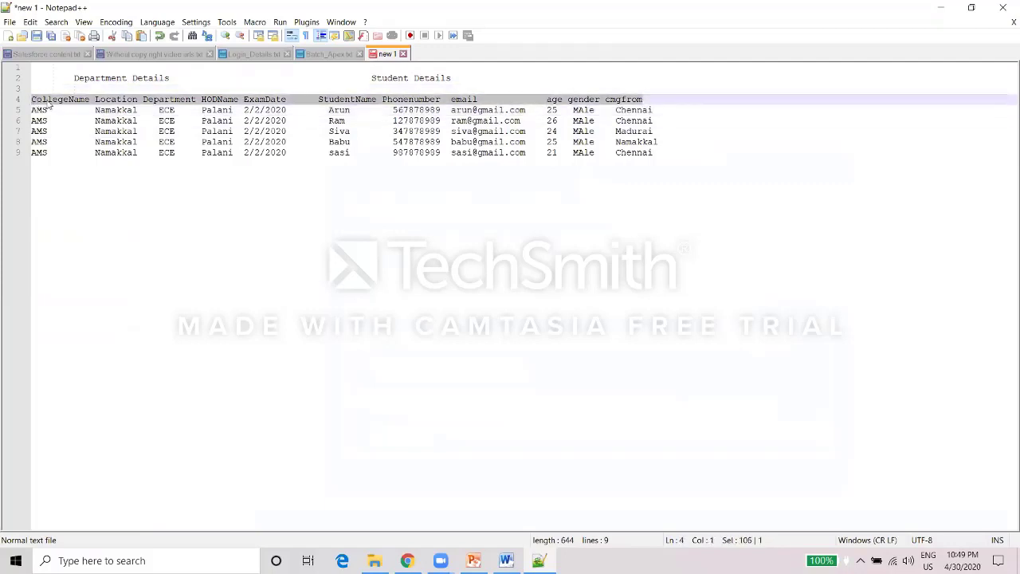
{"action": "left_click", "coordinate": [116, 100]}
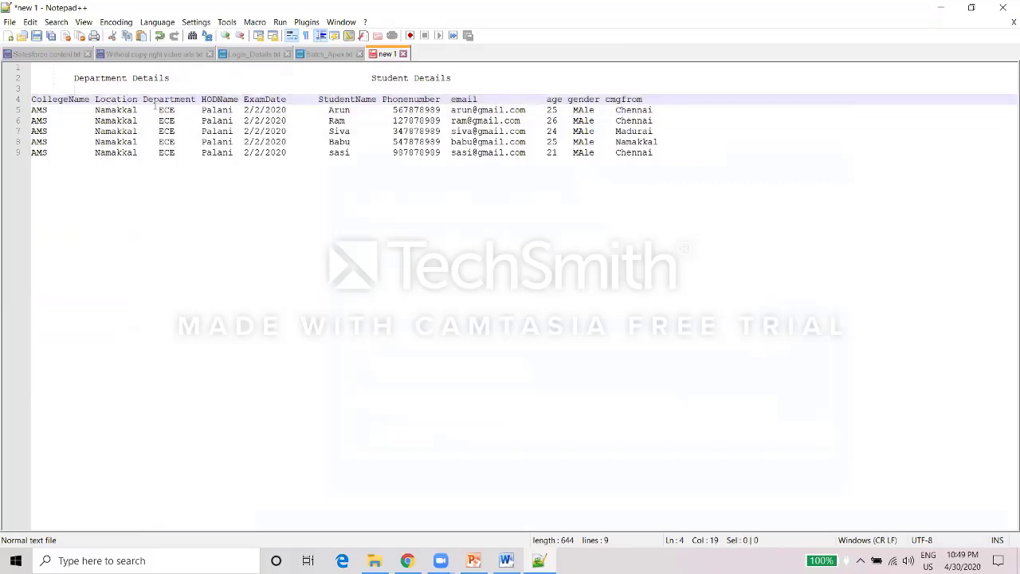
{"action": "double_click", "coordinate": [153, 109]}
{"action": "double_click", "coordinate": [224, 99]}
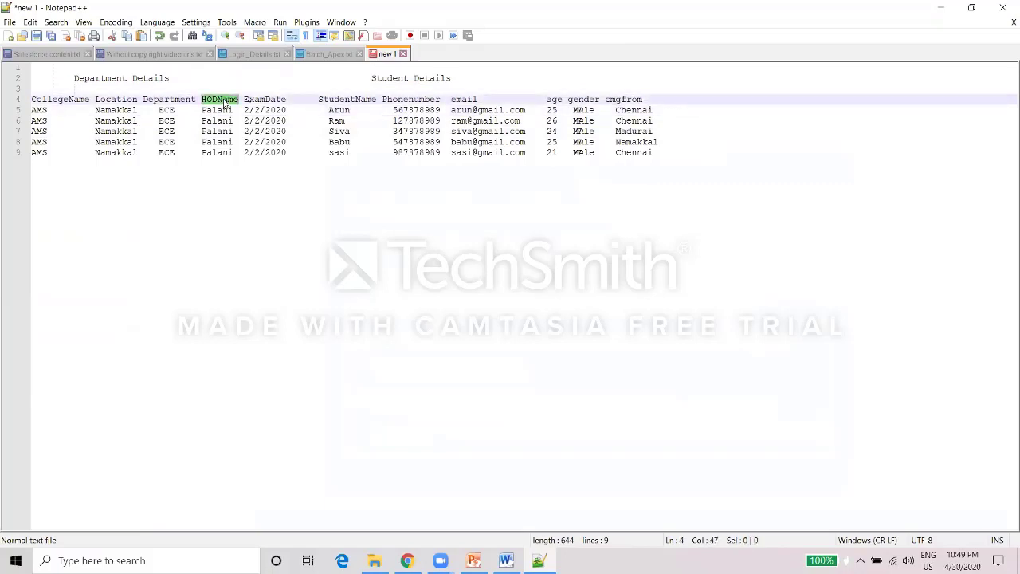
{"action": "double_click", "coordinate": [266, 100]}
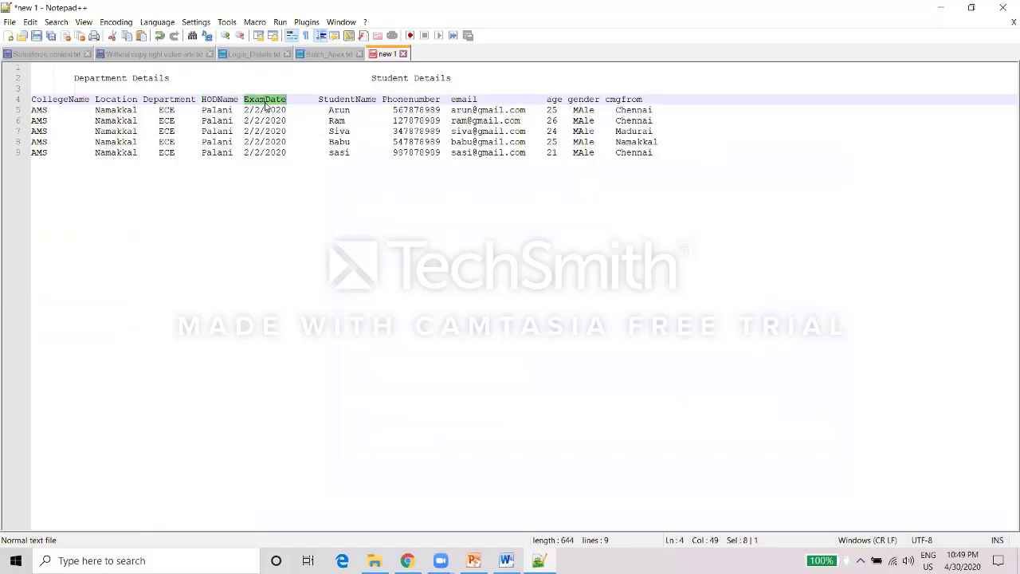
{"action": "double_click", "coordinate": [330, 100]}
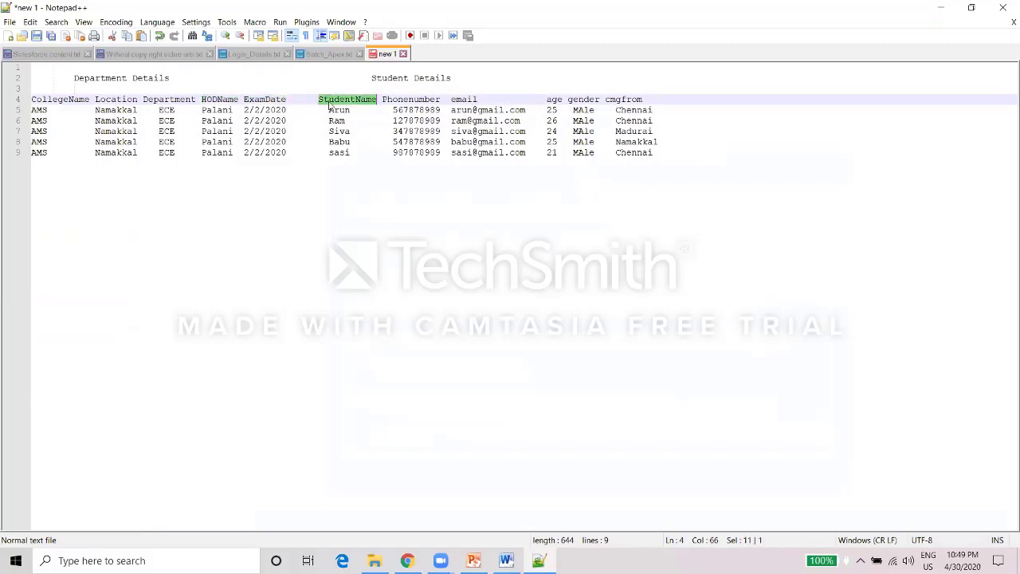
{"action": "double_click", "coordinate": [408, 99]}
{"action": "double_click", "coordinate": [454, 98]}
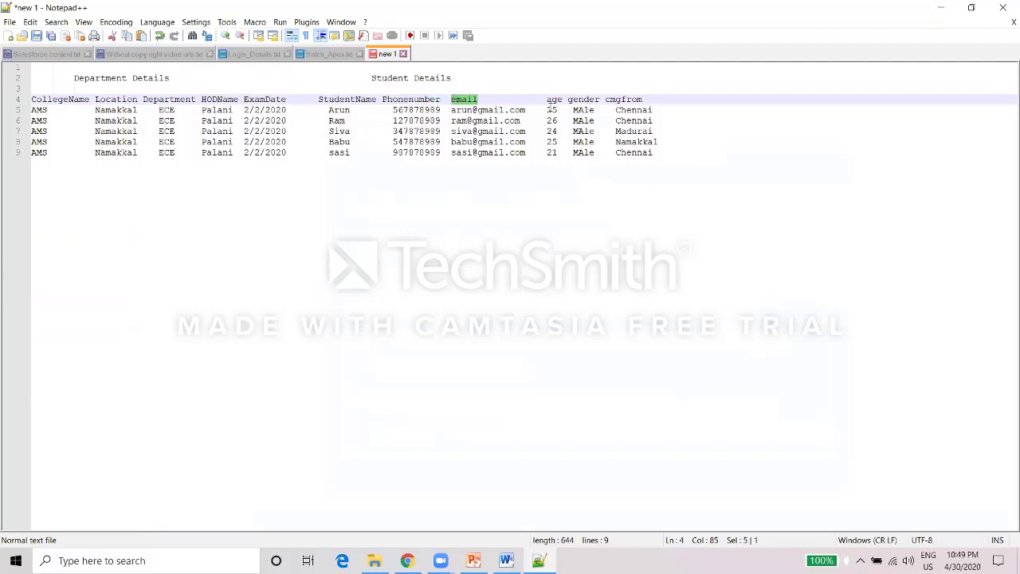
{"action": "double_click", "coordinate": [616, 101]}
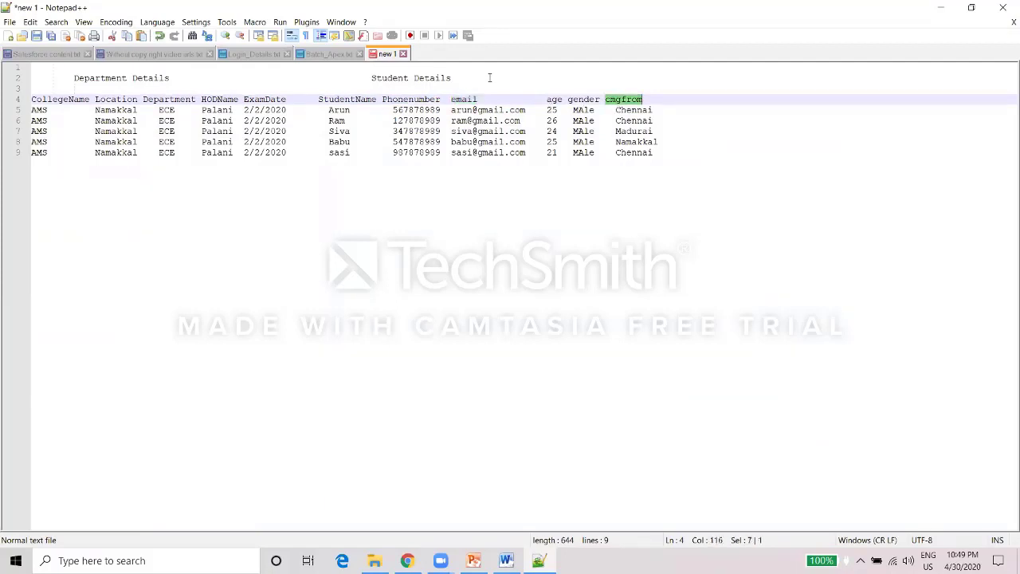
{"action": "left_click", "coordinate": [644, 96]}
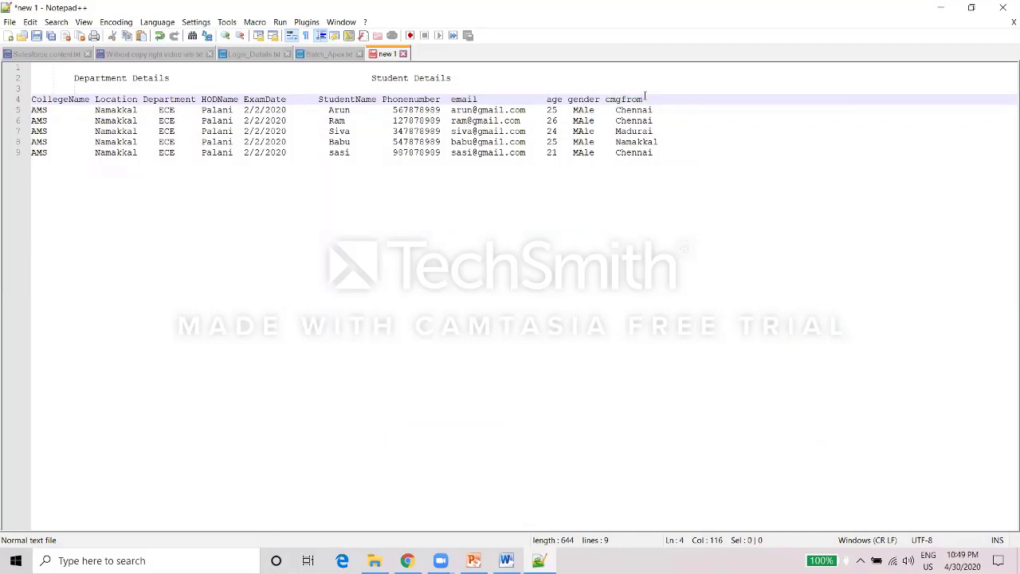
{"action": "left_click_drag", "start_coordinate": [643, 96], "coordinate": [6, 106]}
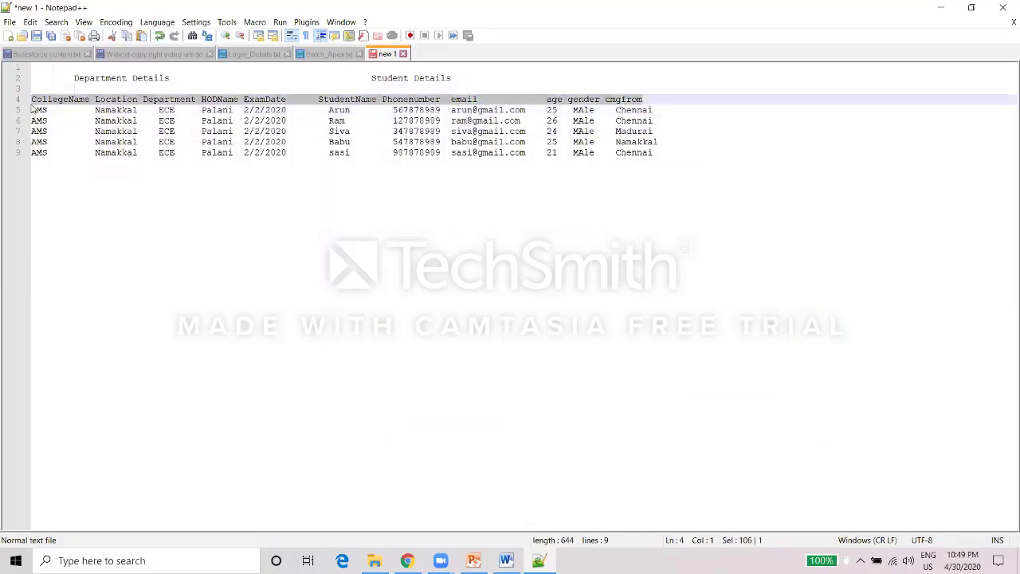
{"action": "left_click", "coordinate": [176, 132]}
{"action": "left_click", "coordinate": [292, 100]}
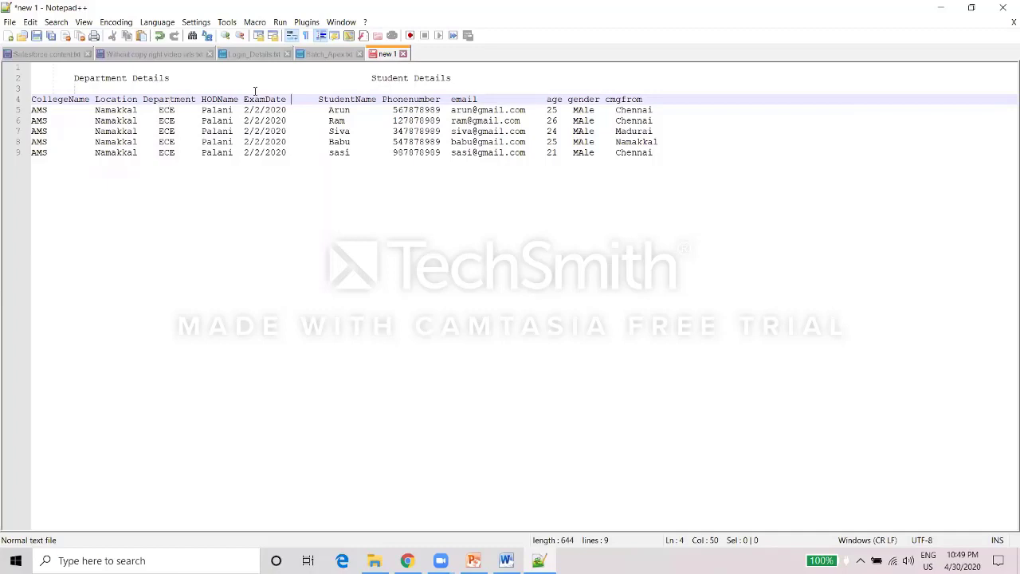
Separate the department headings (CollegeName to ExamDate) from the student headings and records.
{"action": "left_click_drag", "start_coordinate": [284, 98], "coordinate": [26, 101]}
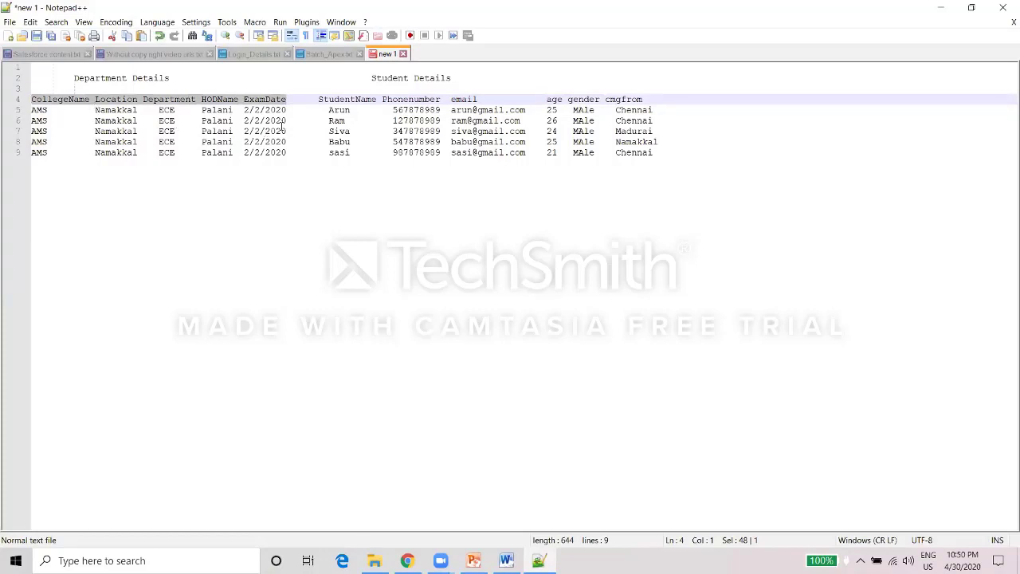
{"action": "left_click_drag", "start_coordinate": [316, 99], "coordinate": [621, 97]}
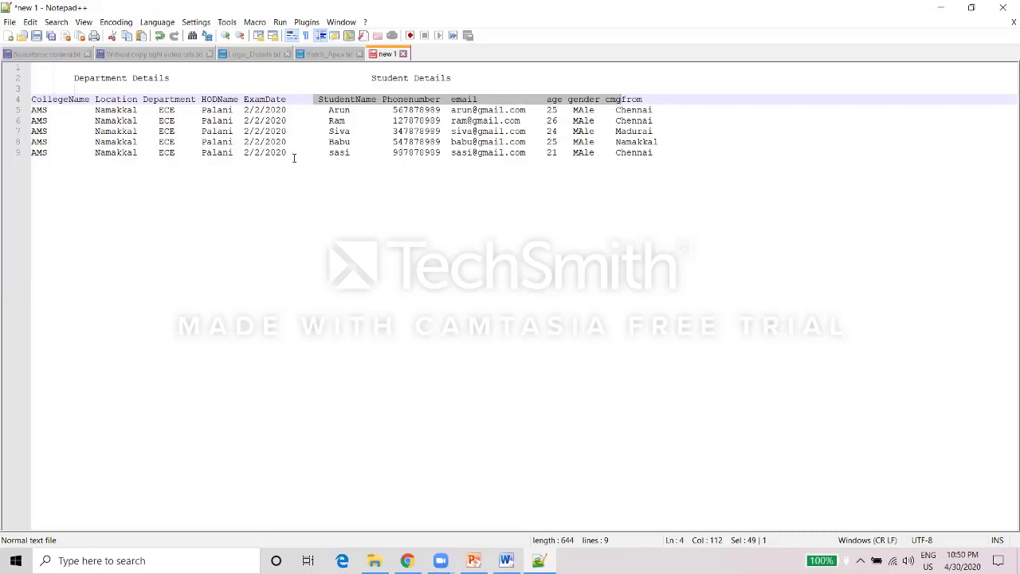
{"action": "left_click_drag", "start_coordinate": [294, 151], "coordinate": [64, 119]}
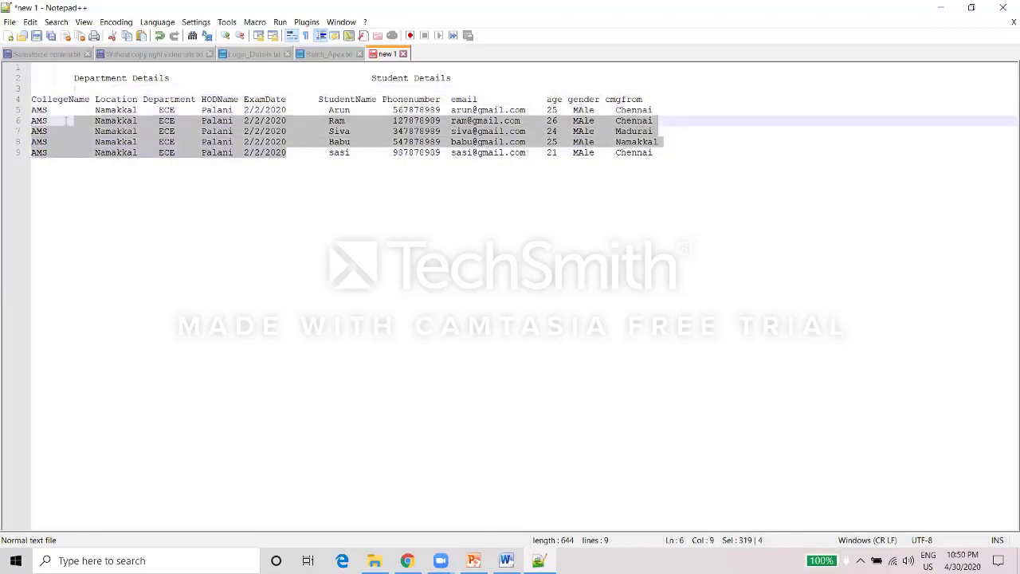
{"action": "left_click", "coordinate": [94, 99]}
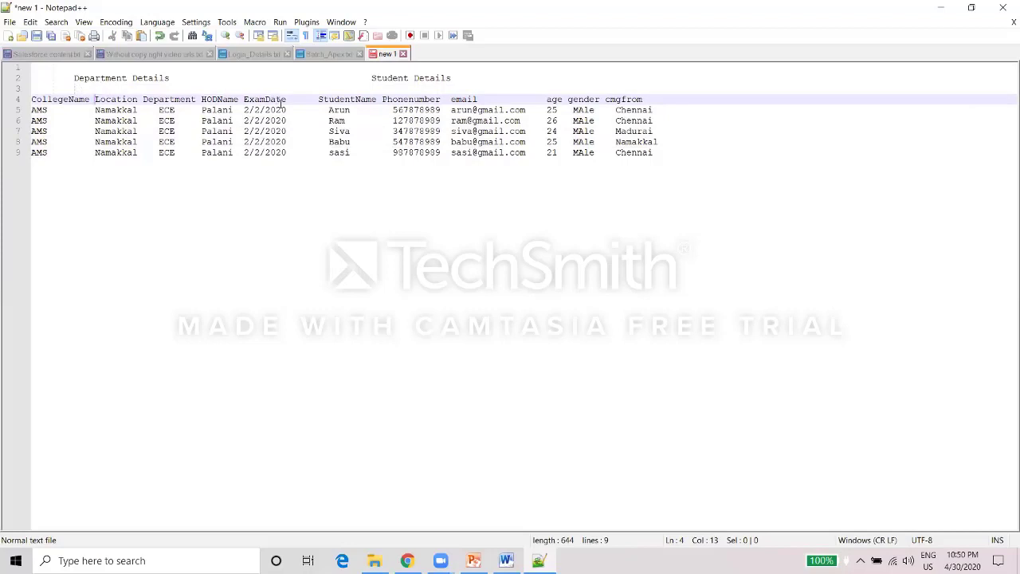
{"action": "left_click", "coordinate": [287, 110]}
{"action": "left_click_drag", "start_coordinate": [115, 123], "coordinate": [26, 113]}
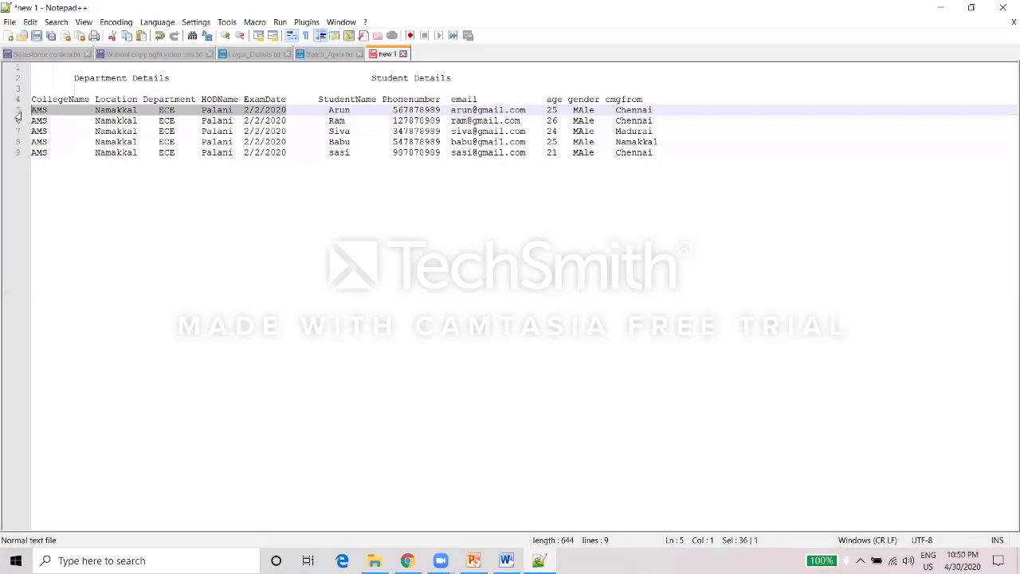
Recheck the student headings and first row's department values, then bring Salesforce Setup Home forward.
{"action": "left_click", "coordinate": [368, 79]}
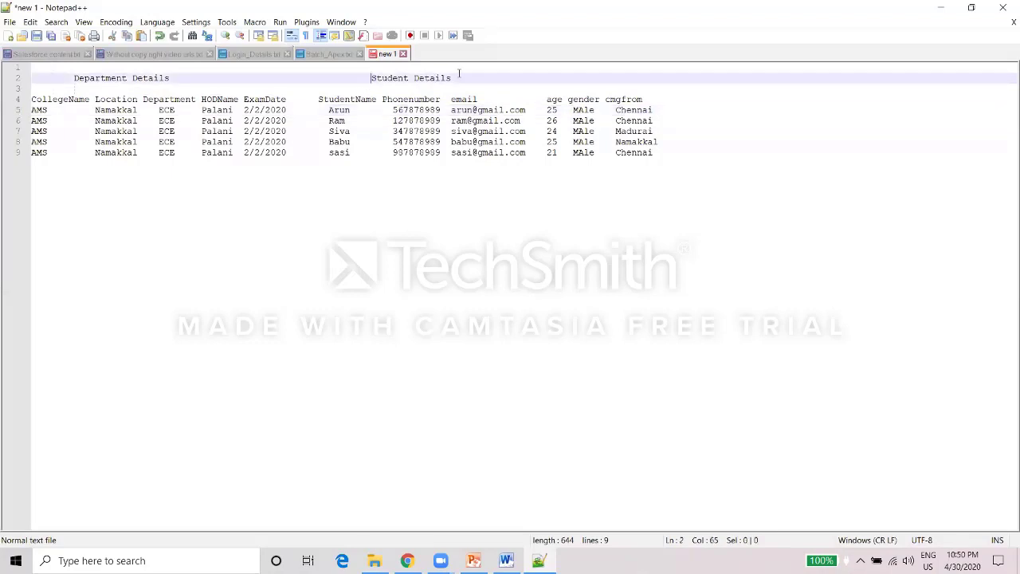
{"action": "left_click", "coordinate": [318, 99]}
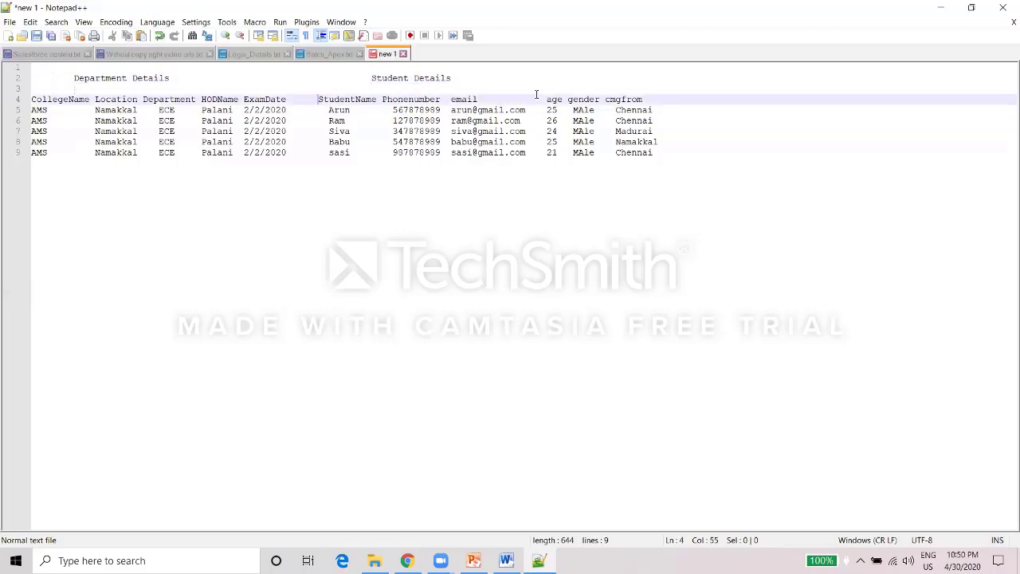
{"action": "left_click", "coordinate": [644, 99], "text": "shift"}
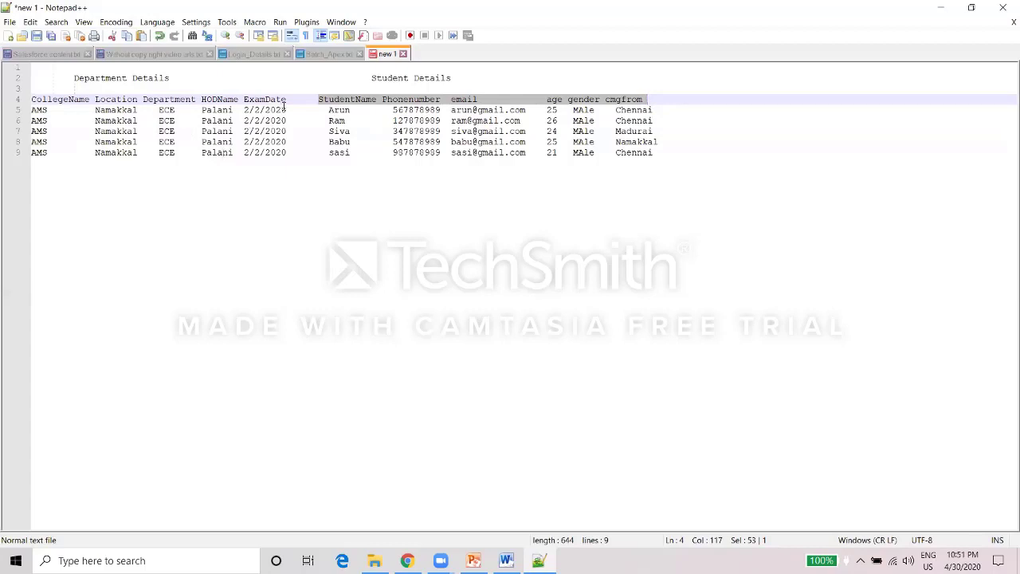
{"action": "left_click_drag", "start_coordinate": [286, 110], "coordinate": [26, 115]}
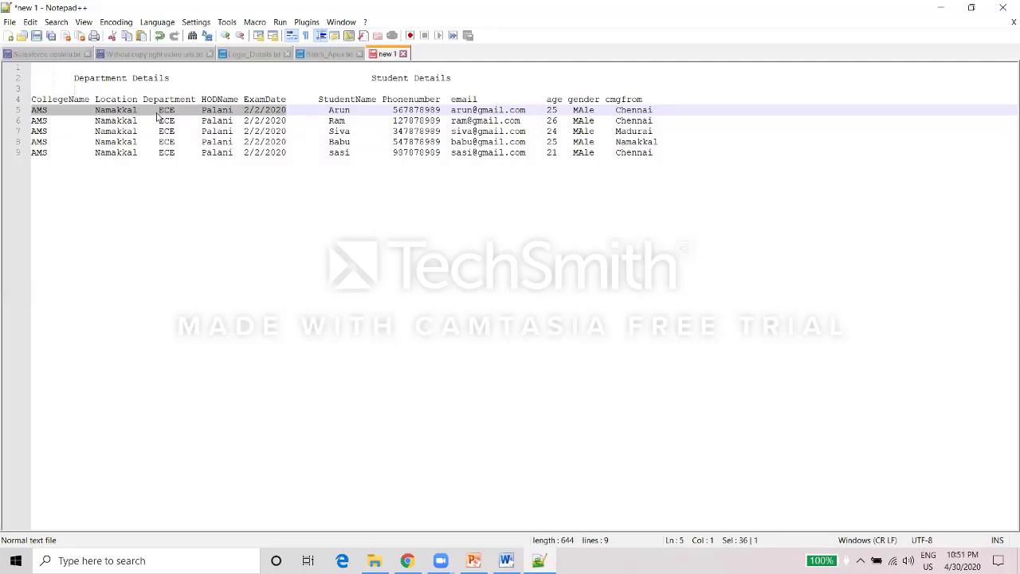
{"action": "left_click", "coordinate": [307, 110]}
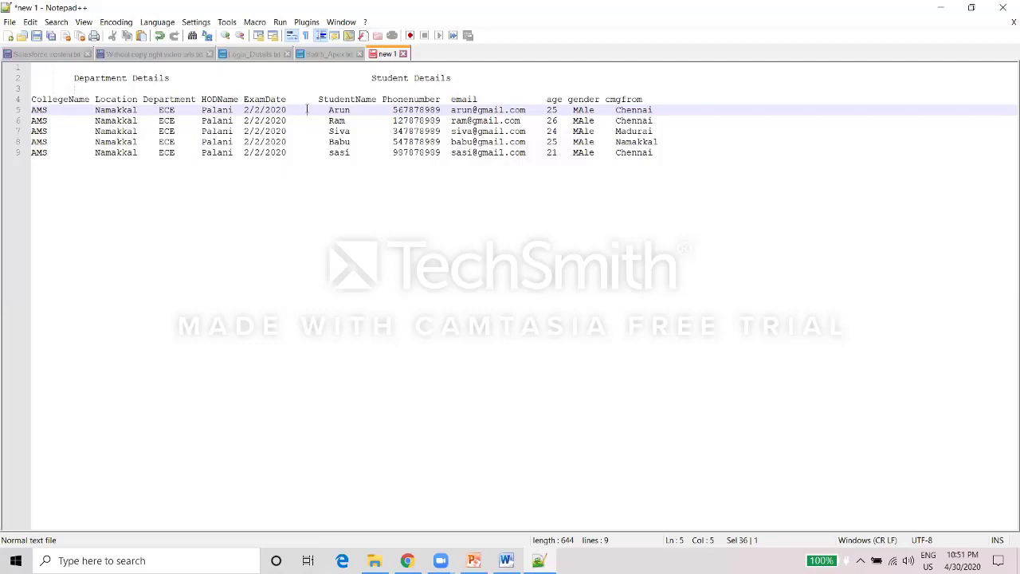
{"action": "left_click", "coordinate": [284, 109]}
{"action": "left_click_drag", "start_coordinate": [284, 109], "coordinate": [20, 111]}
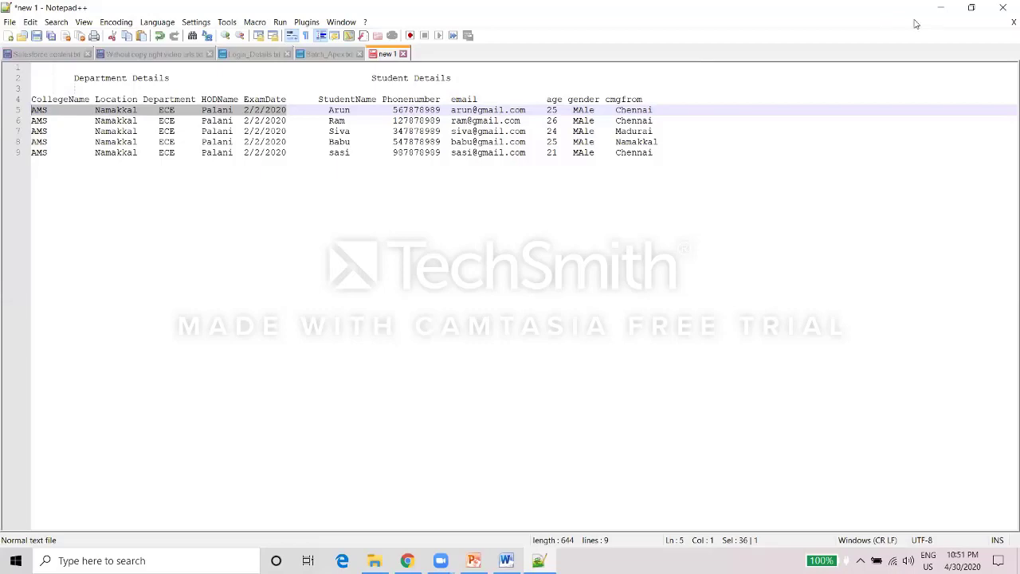
{"action": "left_click", "coordinate": [940, 11]}
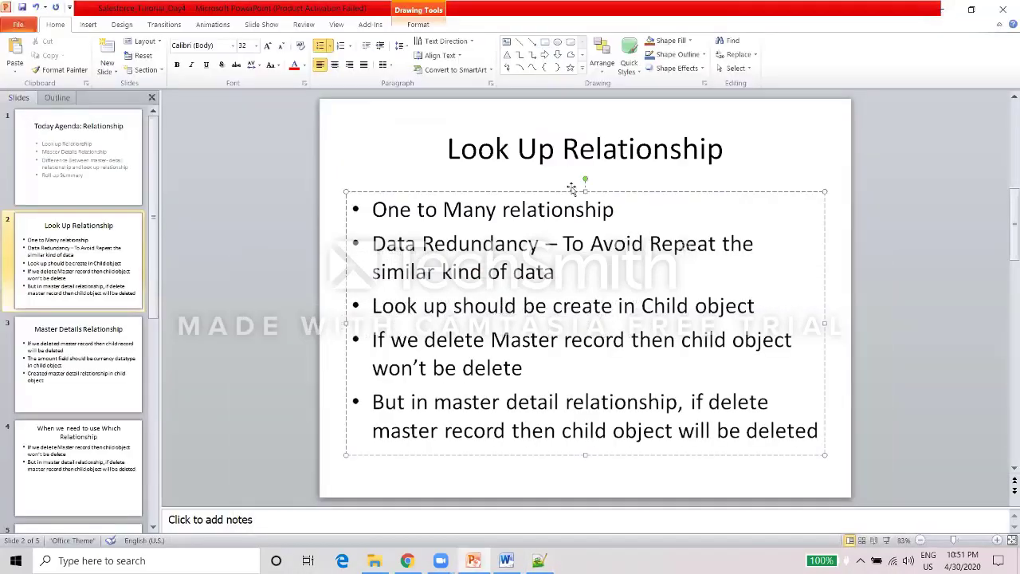
{"action": "left_click", "coordinate": [941, 11]}
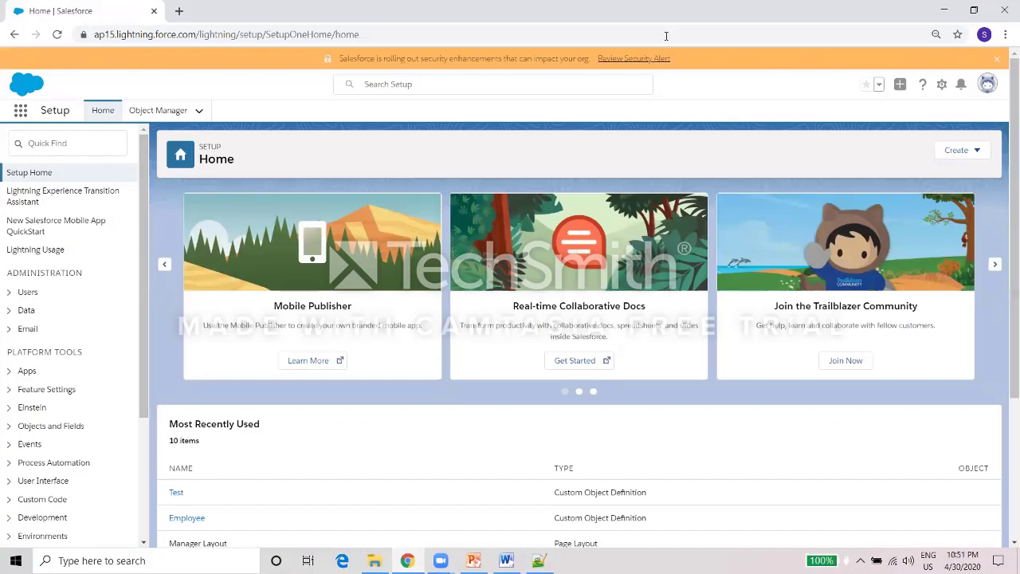
From Object Manager, choose Create > Custom Object to get a blank New Custom Object form.
{"action": "left_click", "coordinate": [156, 117]}
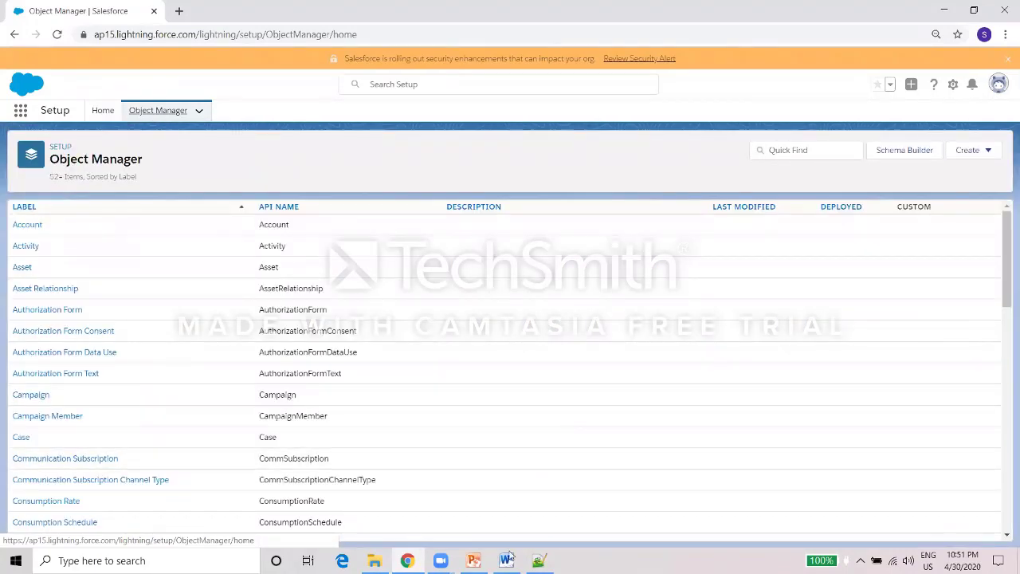
{"action": "left_click", "coordinate": [539, 561]}
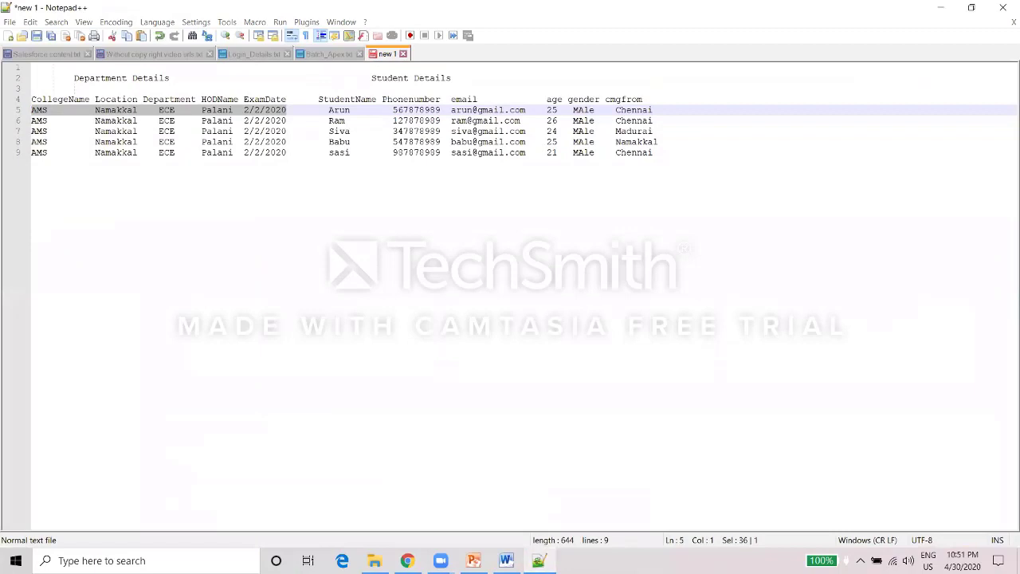
{"action": "left_click", "coordinate": [538, 560]}
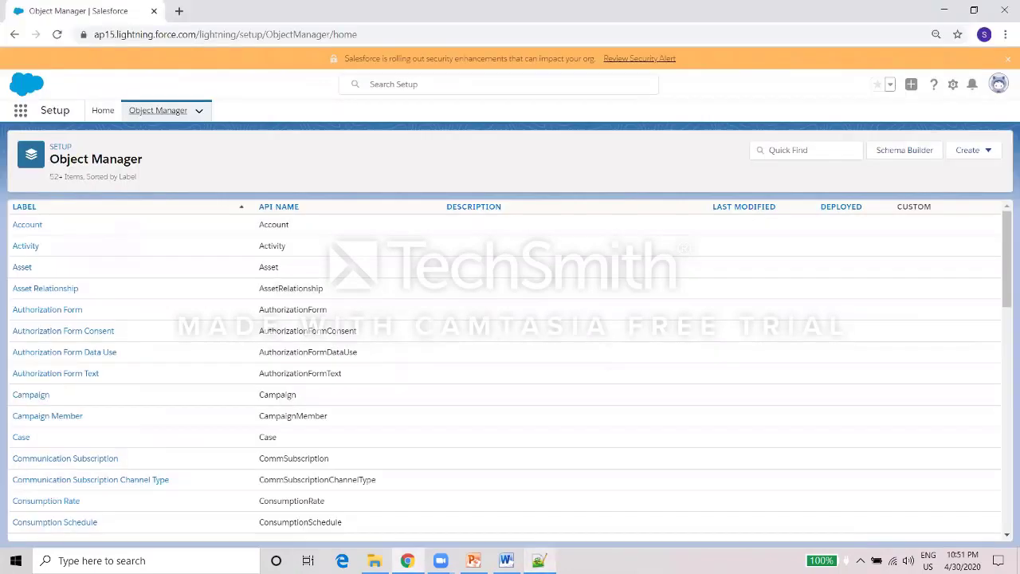
{"action": "left_click", "coordinate": [966, 150]}
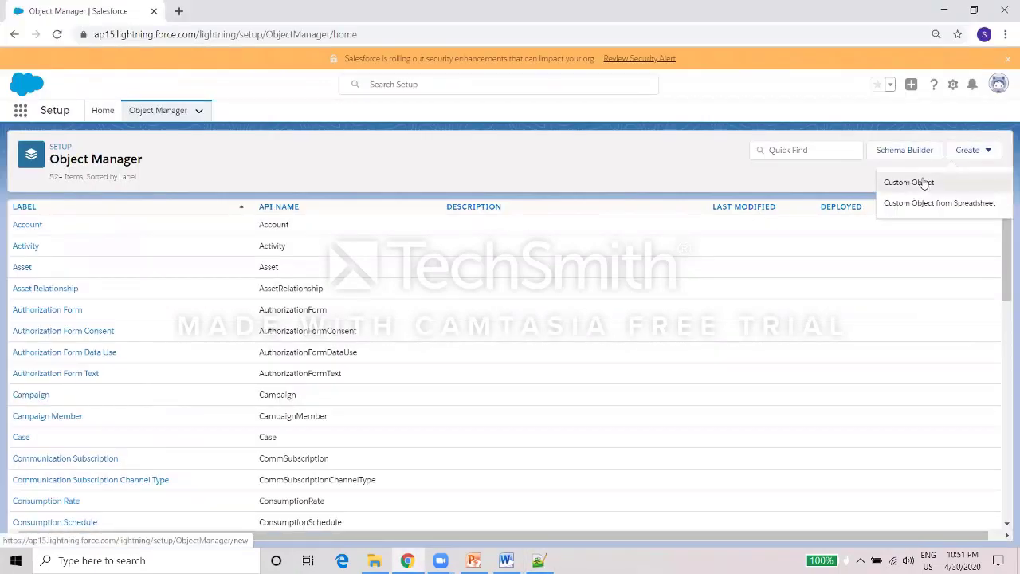
{"action": "left_click", "coordinate": [925, 182]}
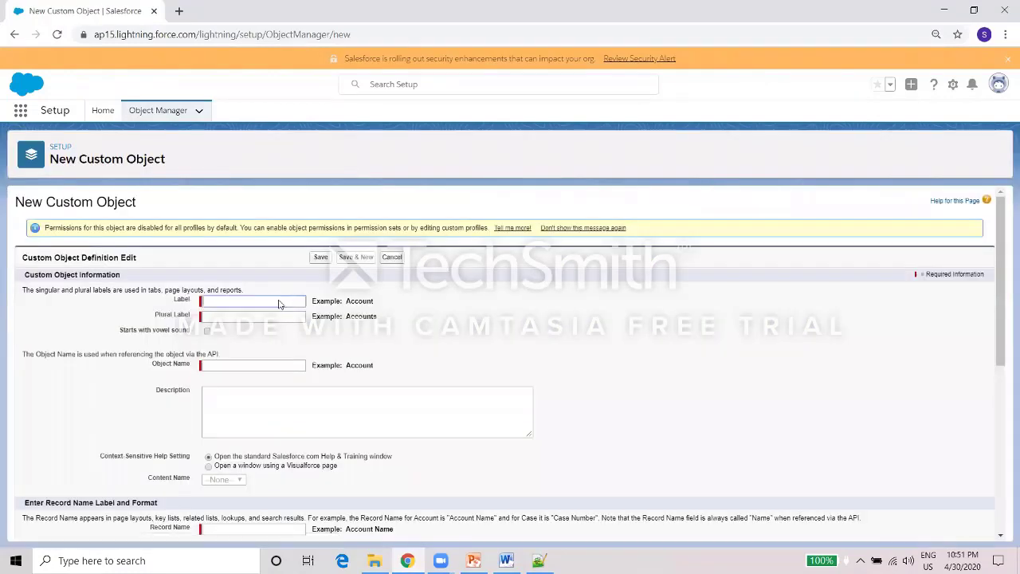
Label the object 'Department Detials', reuse it as the plural label, and trim the record name to 'Department Name'.
{"action": "left_click", "coordinate": [279, 300]}
{"action": "type", "text": "Department Detials"}
{"action": "left_click", "coordinate": [262, 316]}
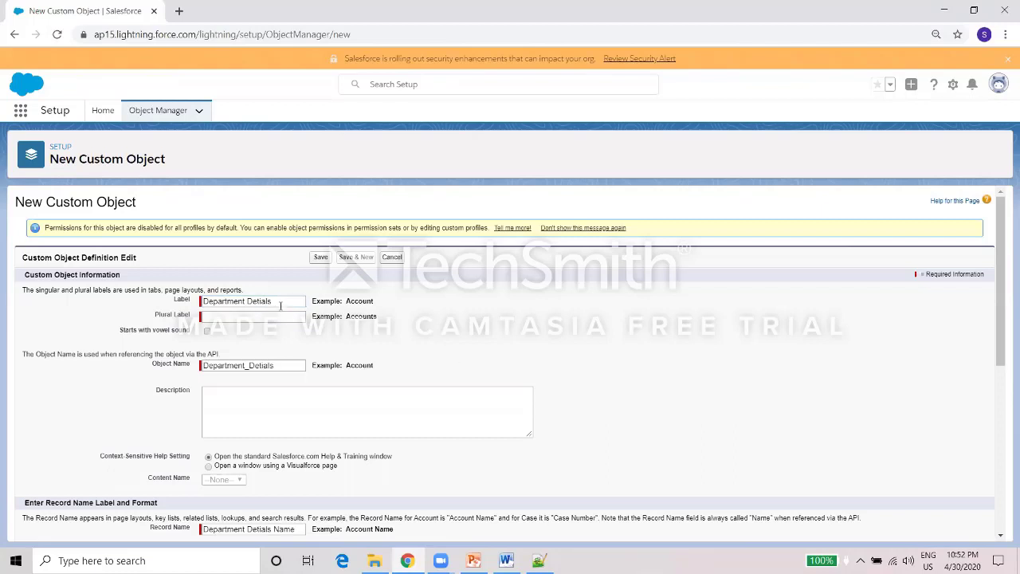
{"action": "left_click_drag", "start_coordinate": [277, 303], "coordinate": [182, 290]}
{"action": "key", "text": "ctrl+c"}
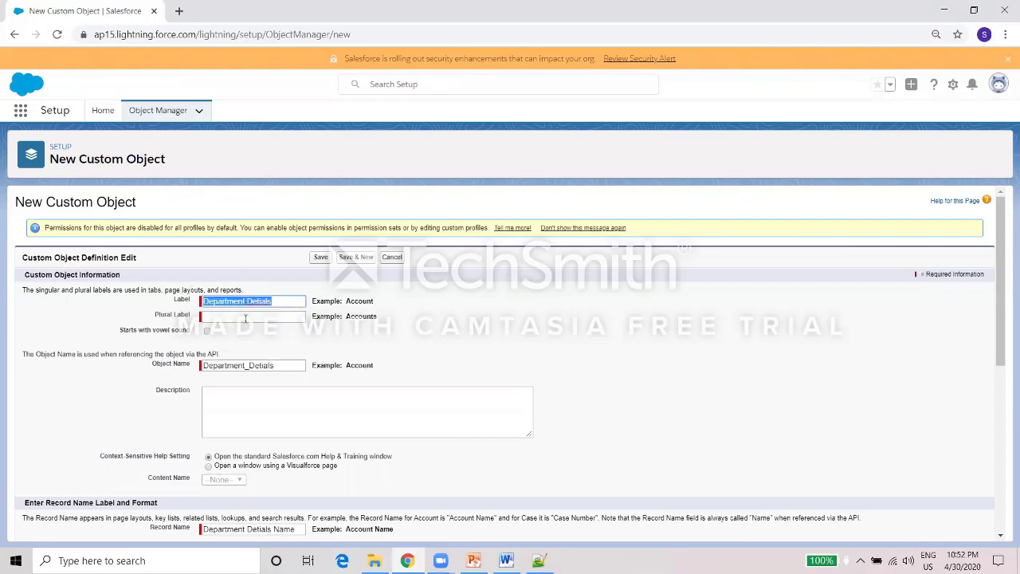
{"action": "left_click", "coordinate": [244, 317]}
{"action": "key", "text": "ctrl+v"}
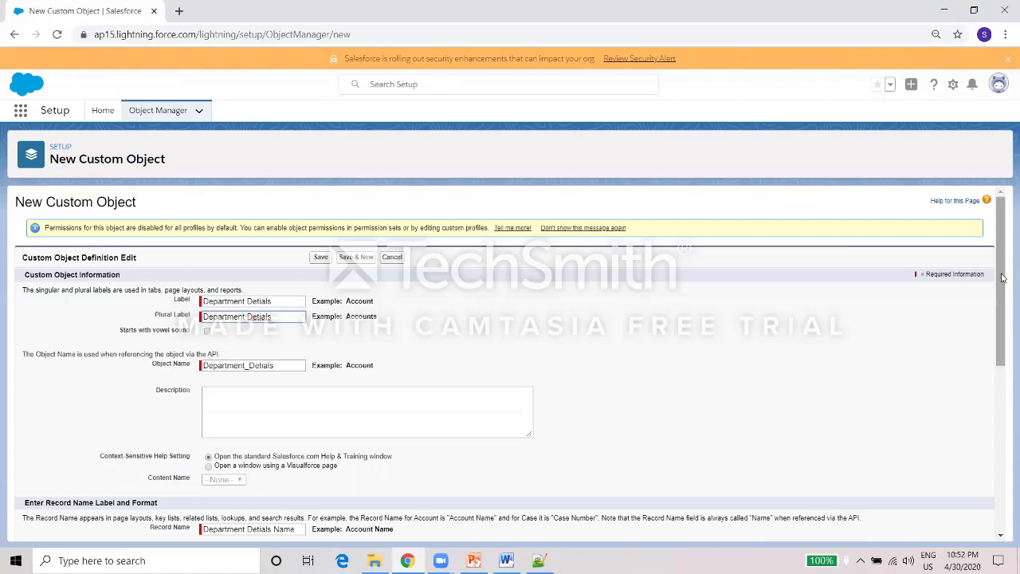
{"action": "left_click_drag", "start_coordinate": [996, 298], "coordinate": [995, 415]}
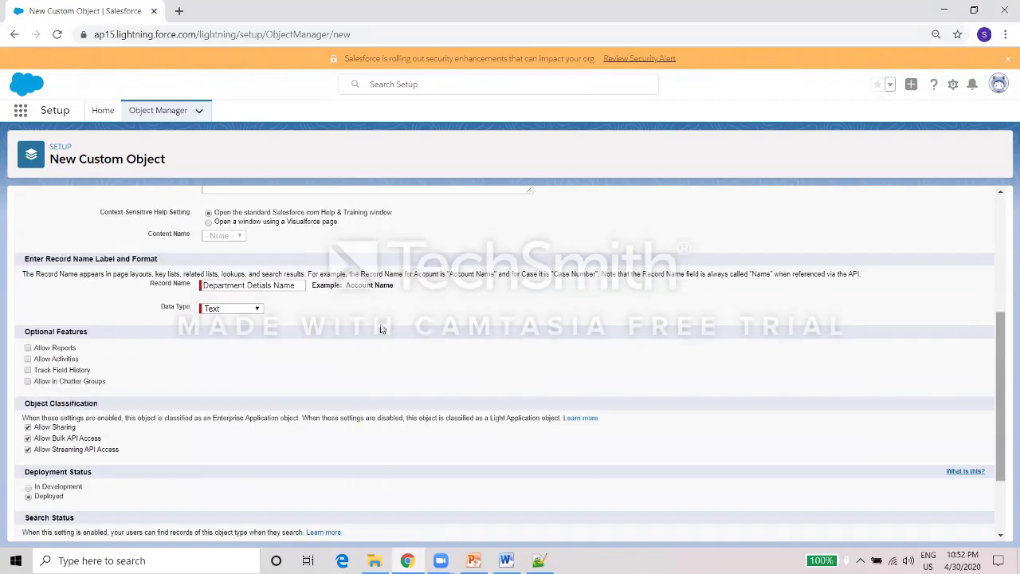
{"action": "double_click", "coordinate": [260, 285]}
{"action": "key", "text": "BackSpace"}
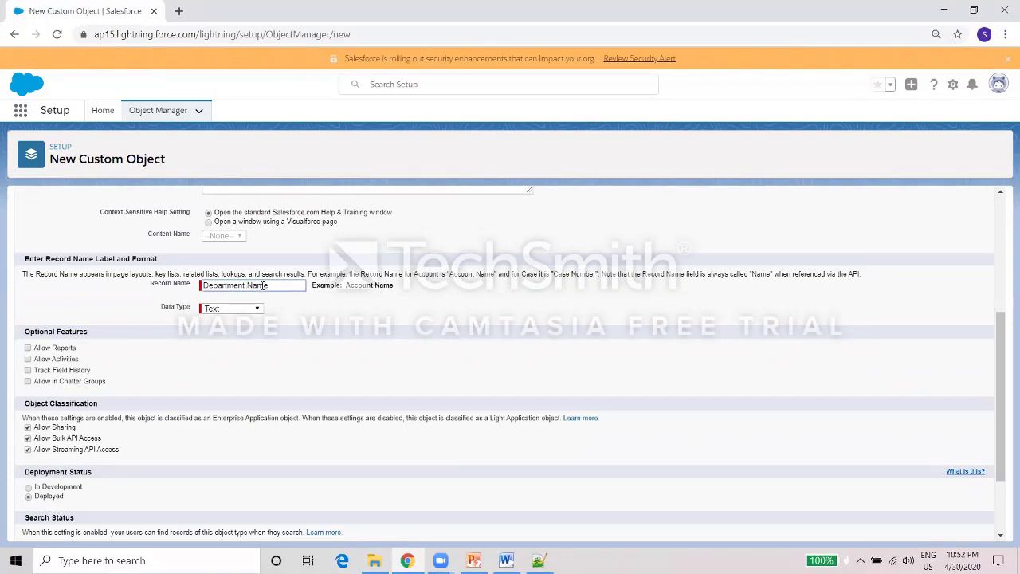
{"action": "left_click_drag", "start_coordinate": [276, 286], "coordinate": [160, 286]}
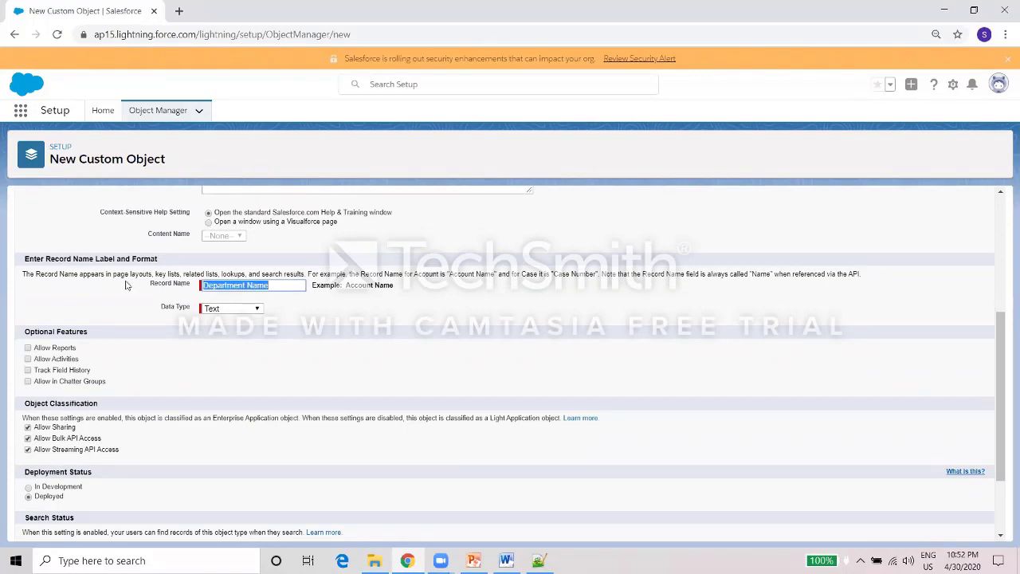
{"action": "left_click", "coordinate": [125, 284]}
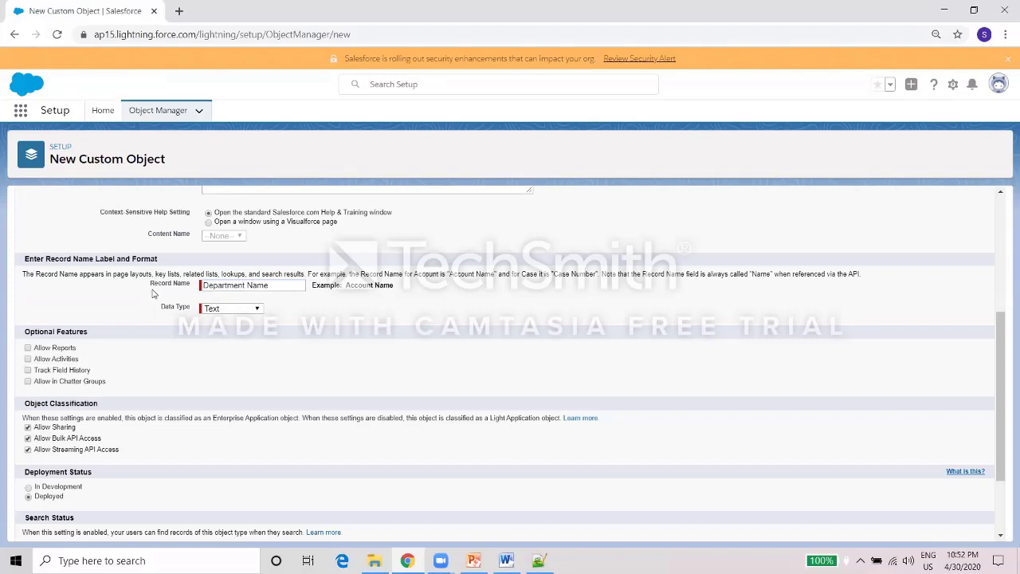
Enable reports, field history tracking and search for the object.
{"action": "left_click", "coordinate": [28, 348]}
{"action": "left_click", "coordinate": [28, 371]}
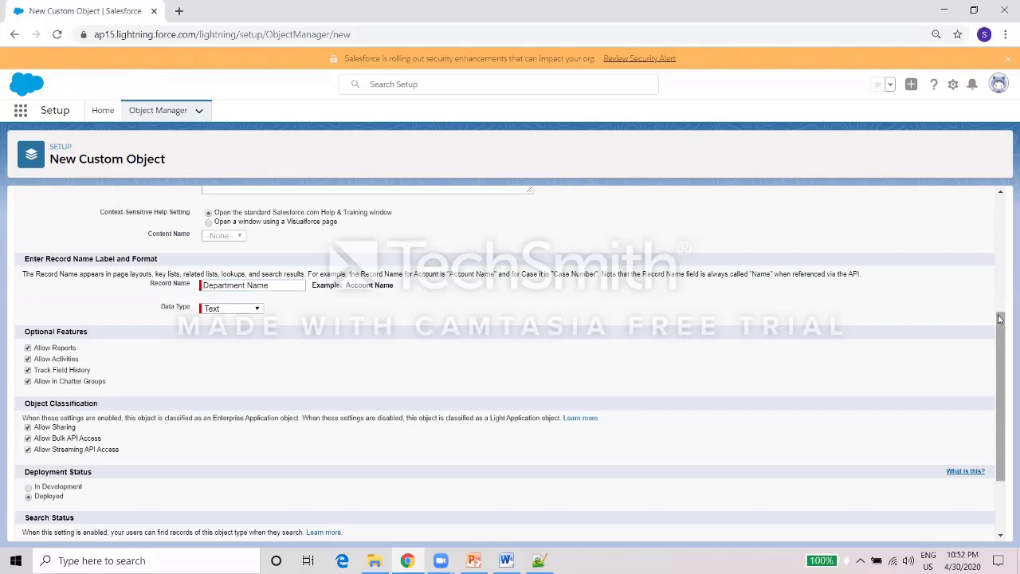
{"action": "left_click_drag", "start_coordinate": [1000, 311], "coordinate": [1000, 366]}
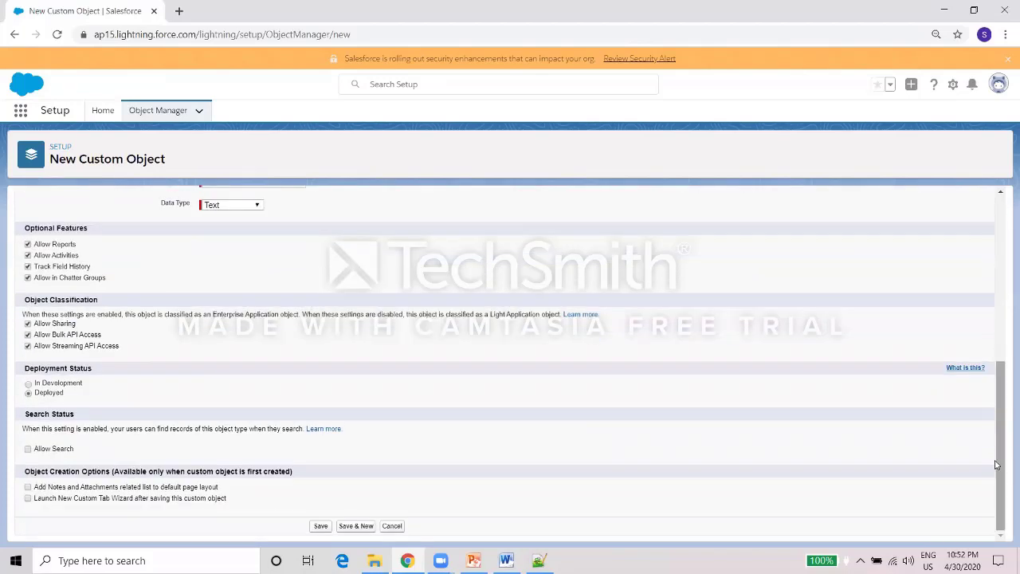
{"action": "left_click", "coordinate": [29, 449]}
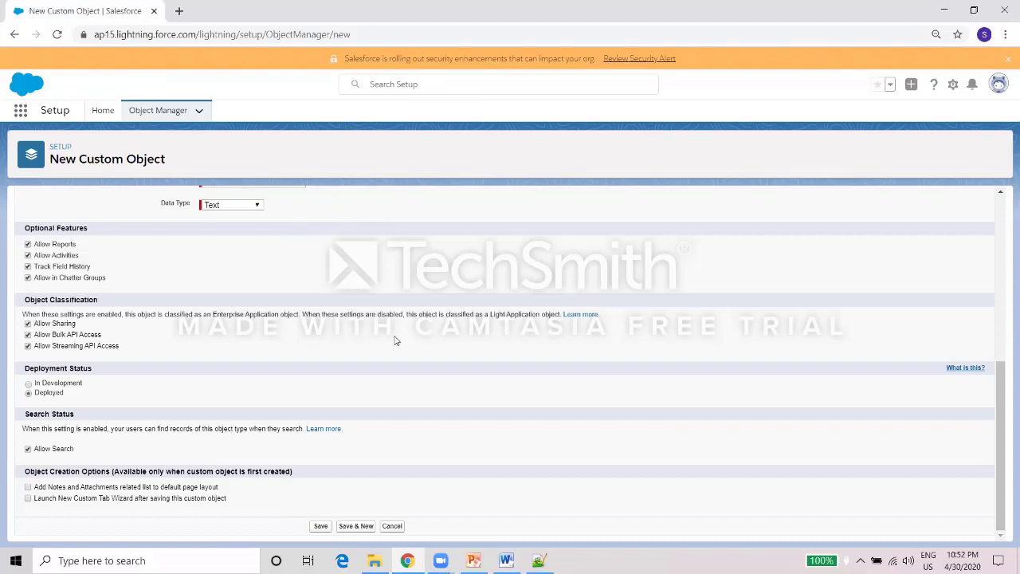
Save Department Details and start a New custom field from its Fields & Relationships list.
{"action": "left_click", "coordinate": [321, 526]}
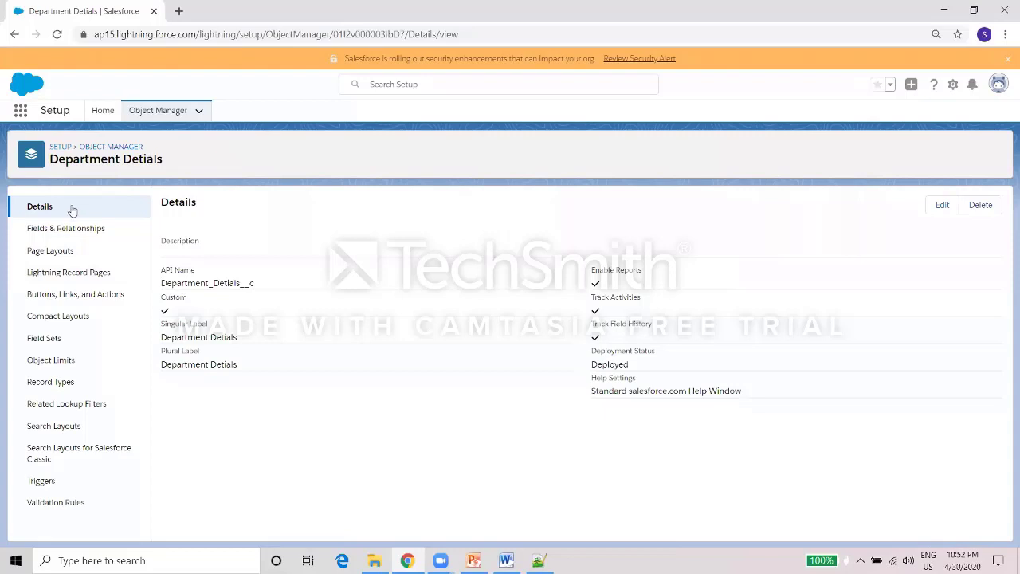
{"action": "left_click", "coordinate": [68, 231]}
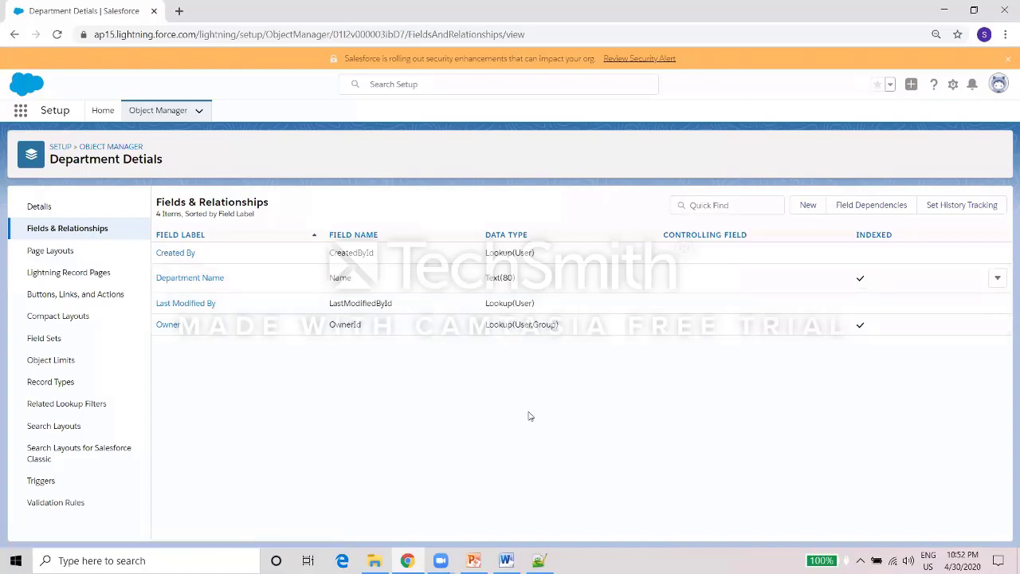
{"action": "left_click", "coordinate": [538, 560]}
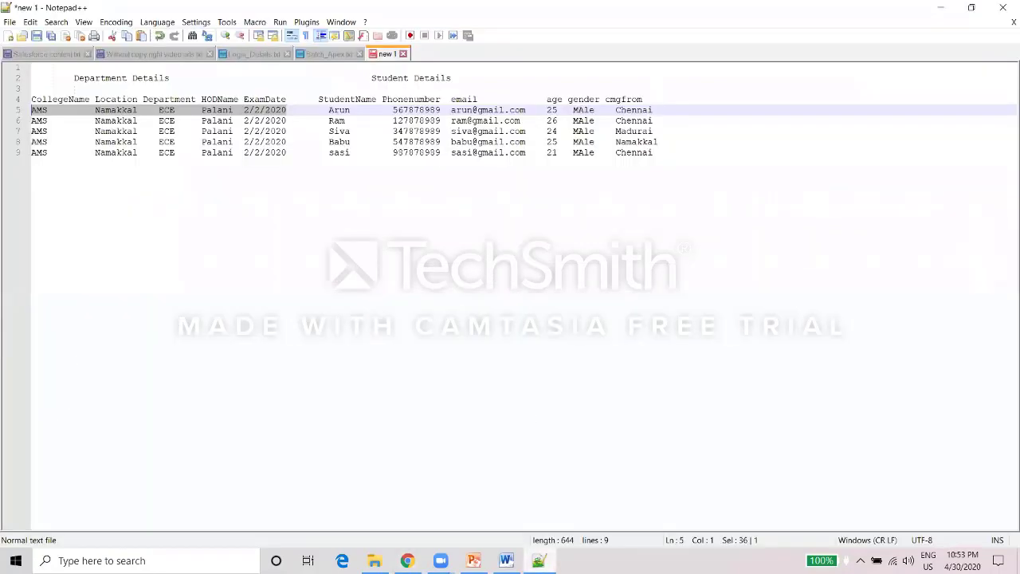
{"action": "key", "text": "alt+Tab"}
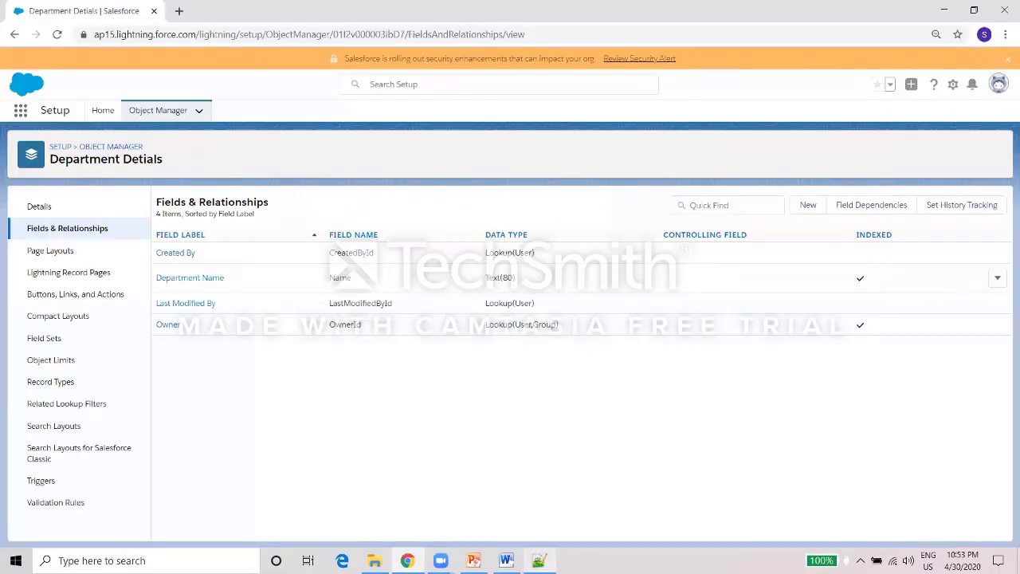
{"action": "left_click", "coordinate": [808, 206]}
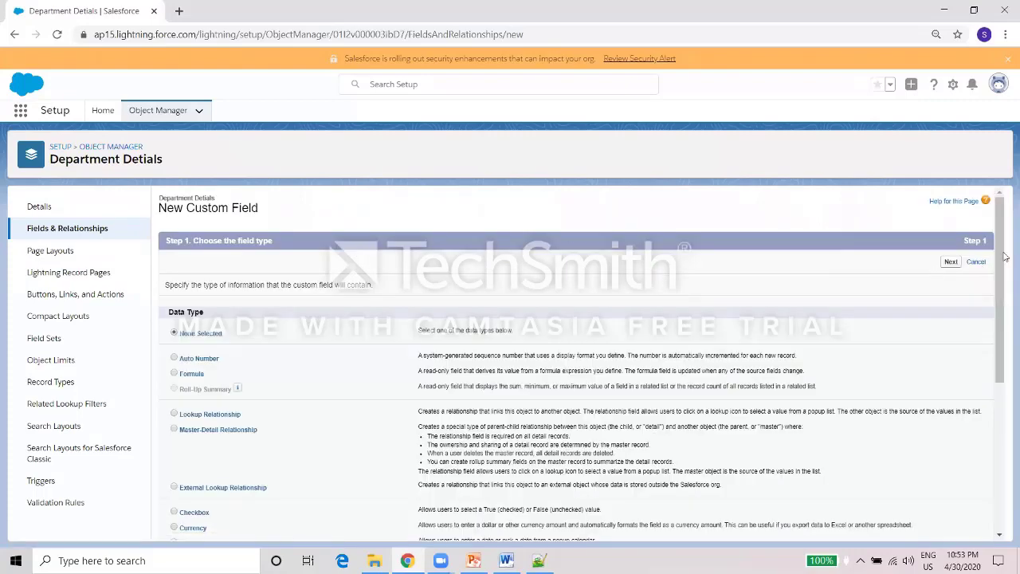
Create a Text field CollegeName with length 100, default visibility and layouts, then Save & New.
{"action": "left_click_drag", "start_coordinate": [1000, 261], "coordinate": [994, 449]}
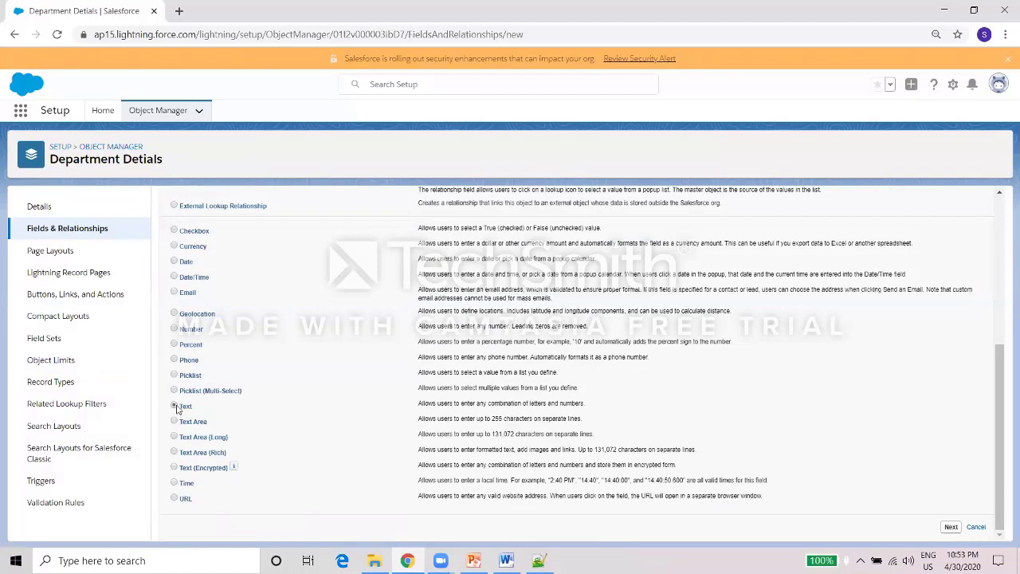
{"action": "left_click", "coordinate": [950, 527]}
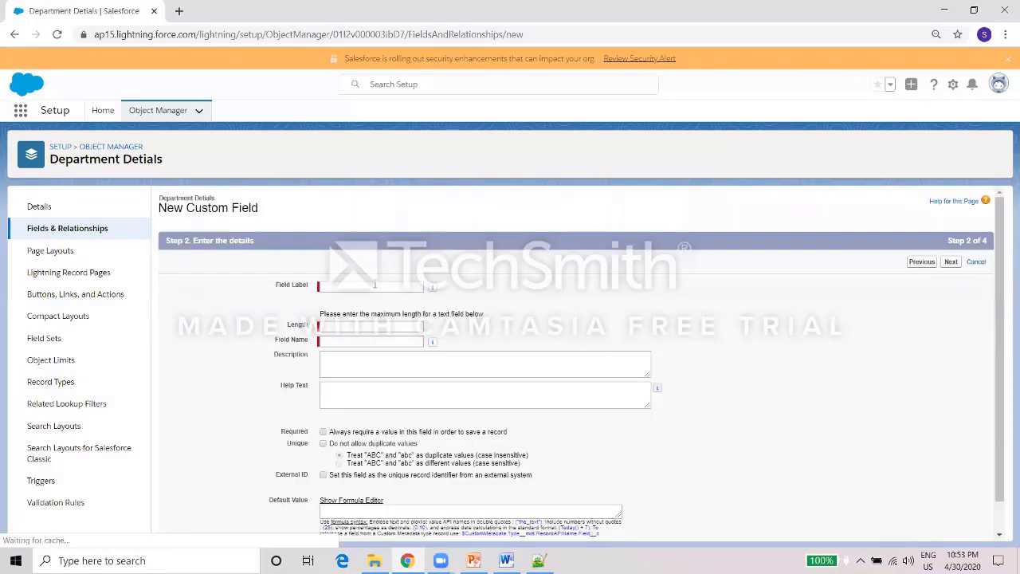
{"action": "type", "text": "CollegeName"}
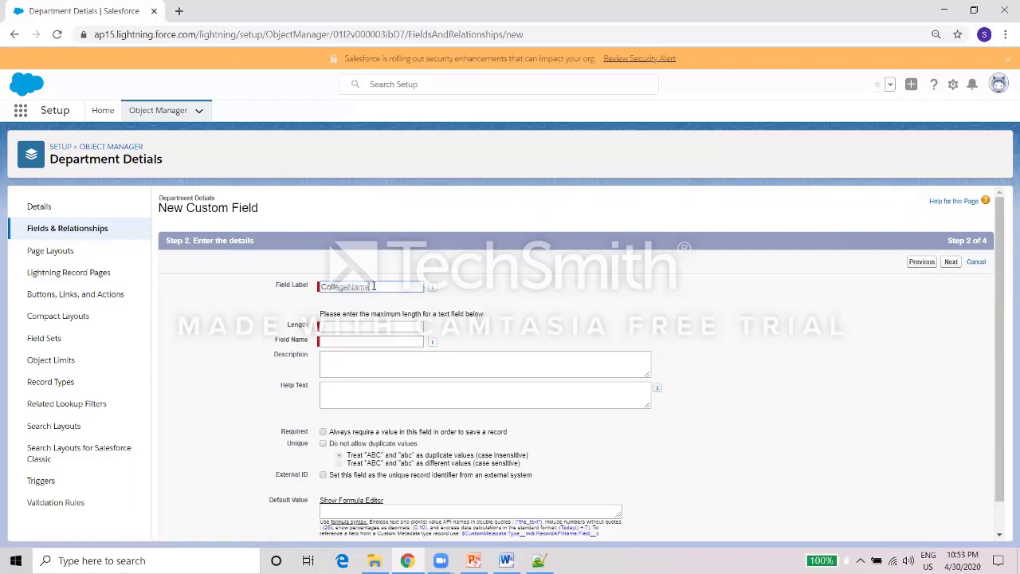
{"action": "left_click", "coordinate": [394, 322]}
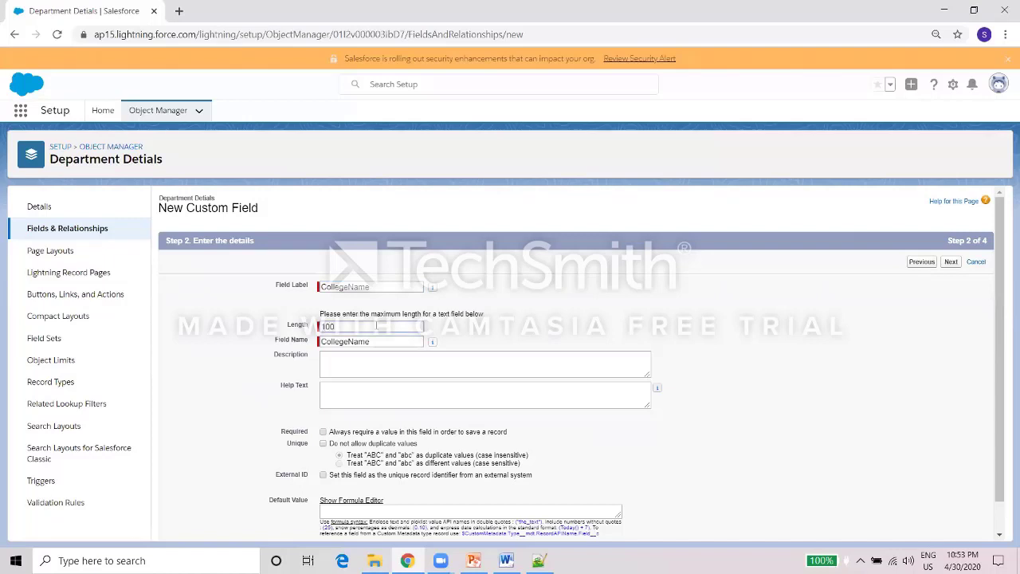
{"action": "scroll", "coordinate": [1003, 275], "scroll_direction": "down", "scroll_amount": 1}
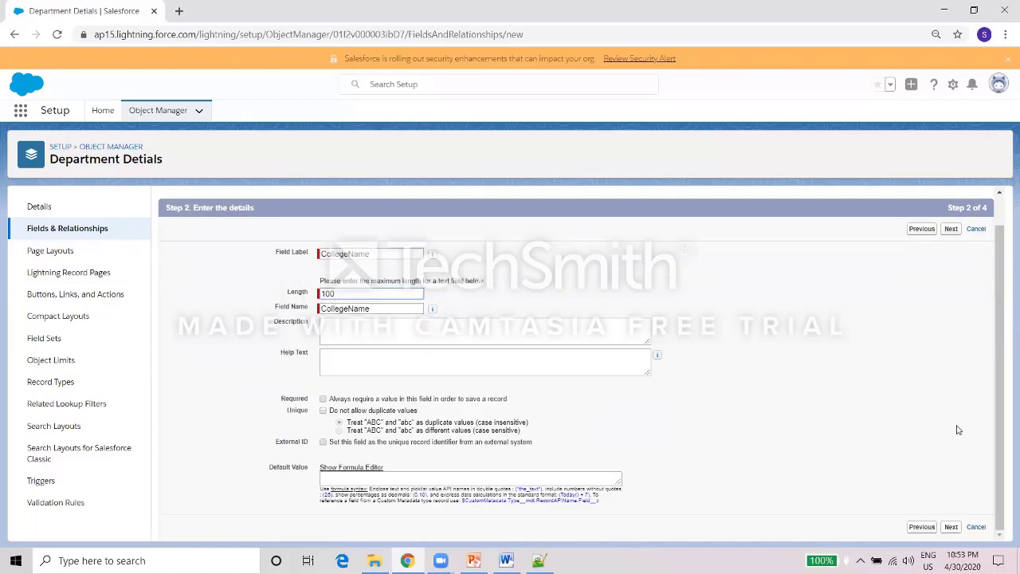
{"action": "left_click", "coordinate": [950, 526]}
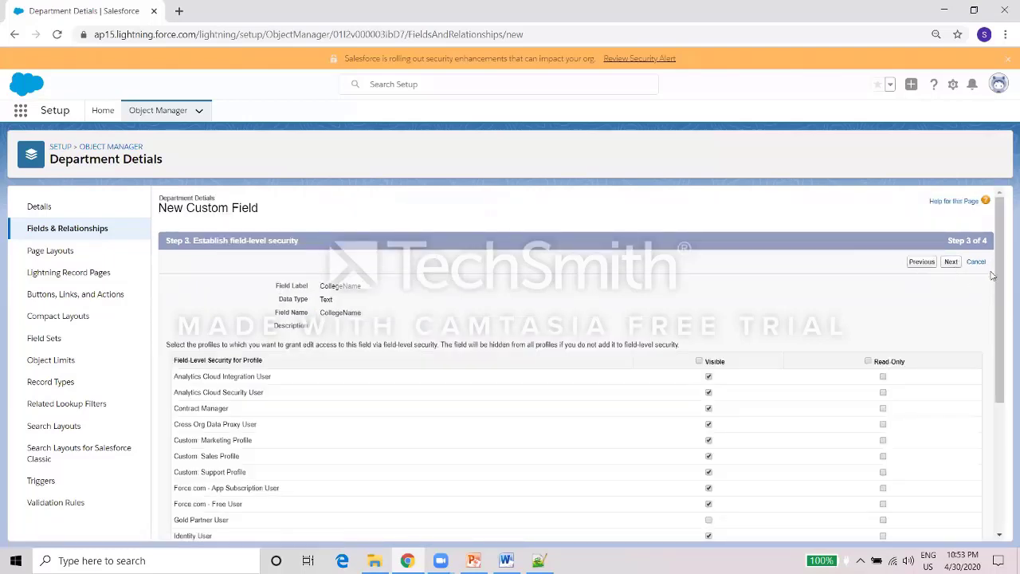
{"action": "left_click_drag", "start_coordinate": [993, 288], "coordinate": [970, 505]}
{"action": "left_click", "coordinate": [900, 489]}
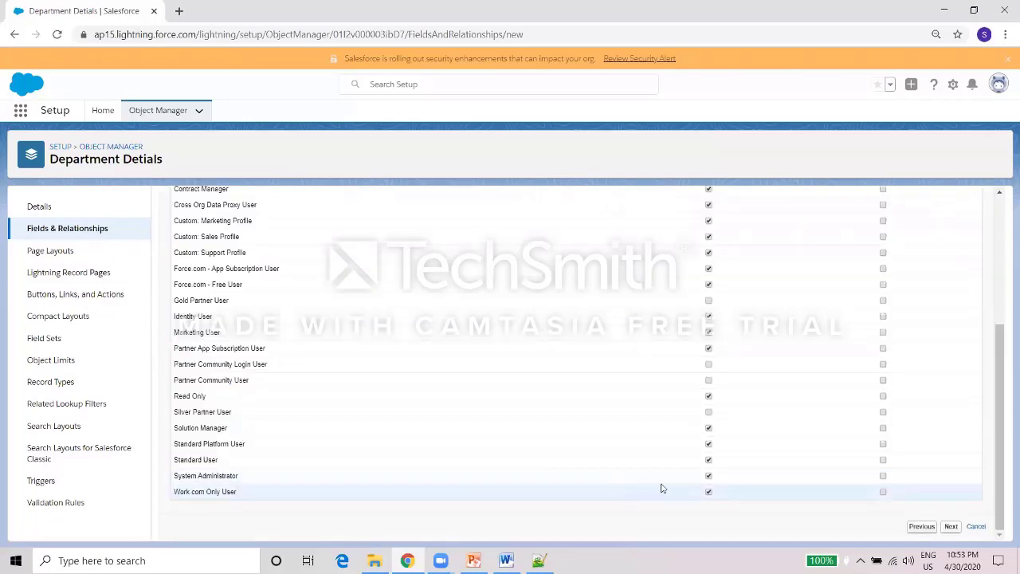
{"action": "left_click", "coordinate": [952, 527]}
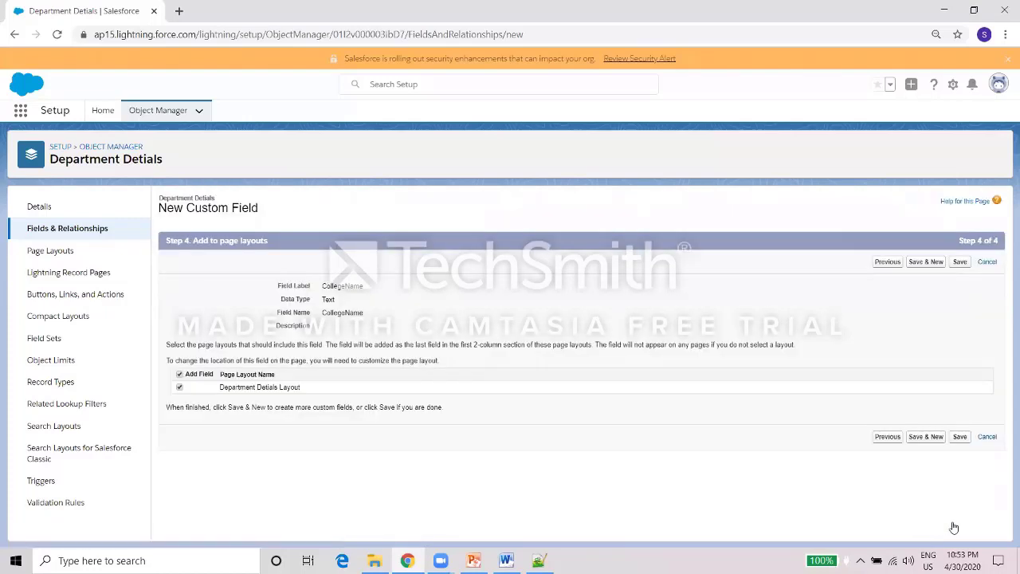
{"action": "left_click", "coordinate": [926, 436]}
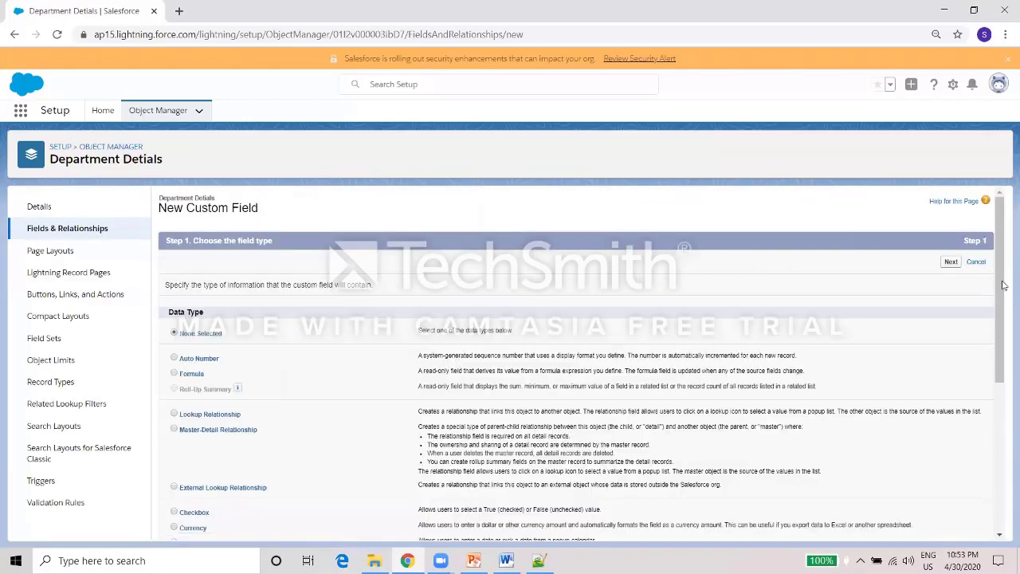
Save a Location Text field of length 100 via Save & New, then switch to the Notepad++ notes.
{"action": "left_click_drag", "start_coordinate": [1003, 285], "coordinate": [949, 499]}
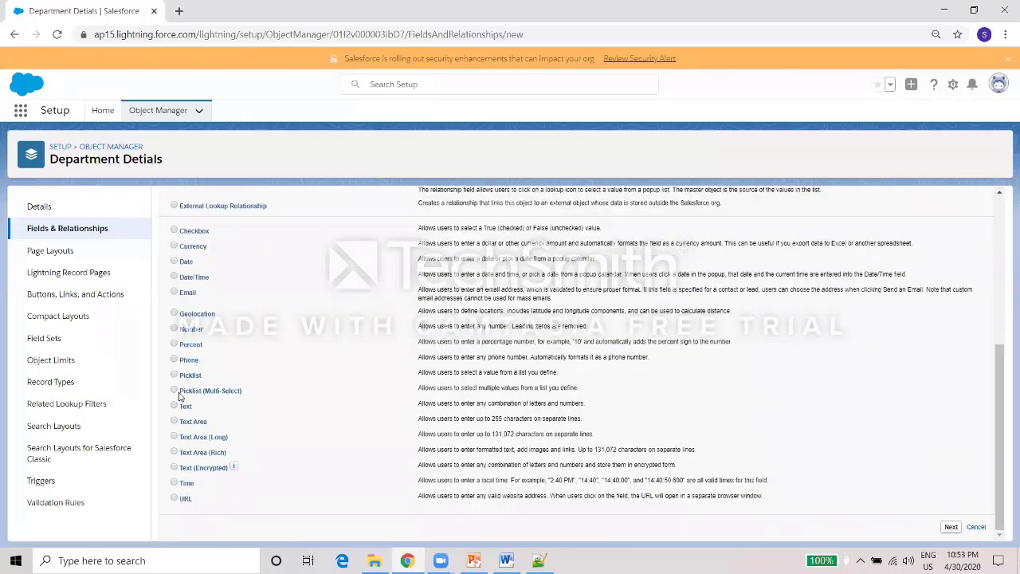
{"action": "left_click", "coordinate": [949, 527]}
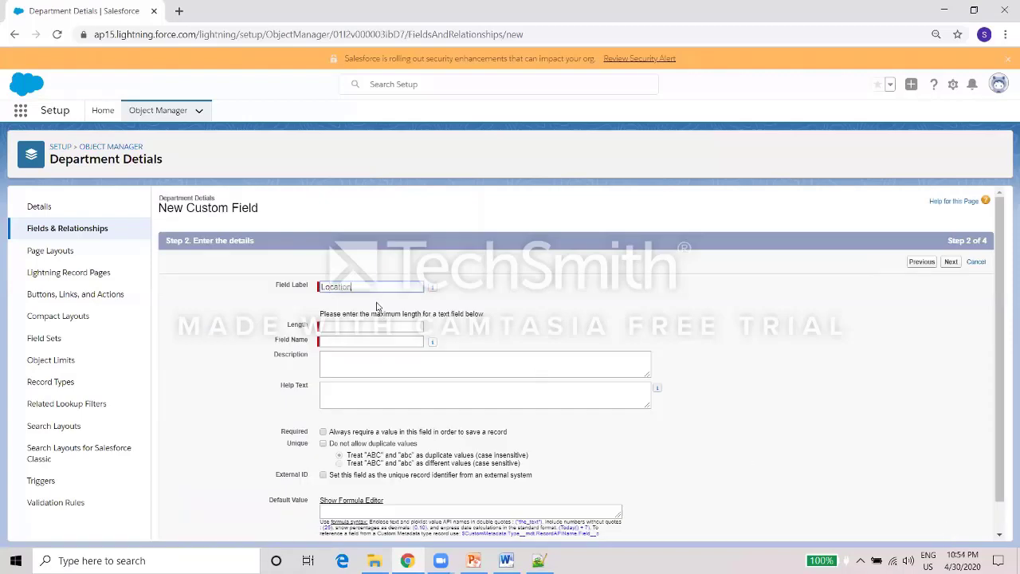
{"action": "left_click", "coordinate": [522, 297]}
{"action": "left_click", "coordinate": [348, 328]}
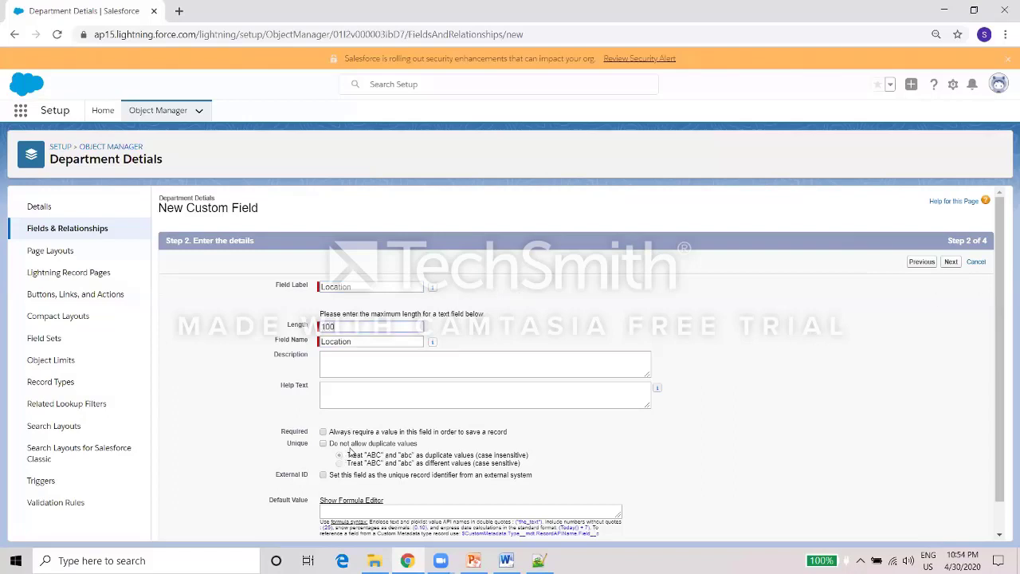
{"action": "left_click", "coordinate": [955, 265]}
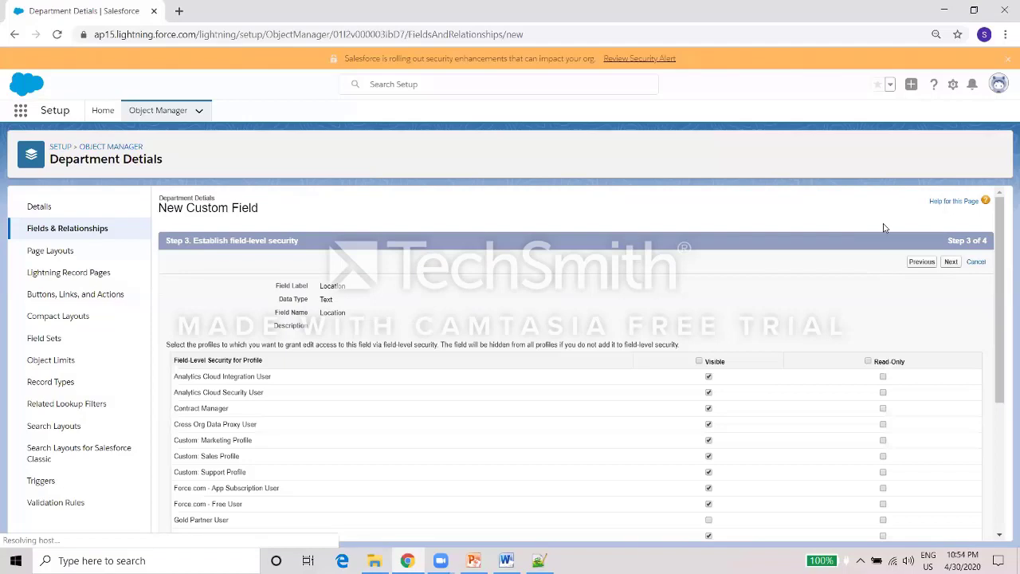
{"action": "left_click", "coordinate": [953, 263]}
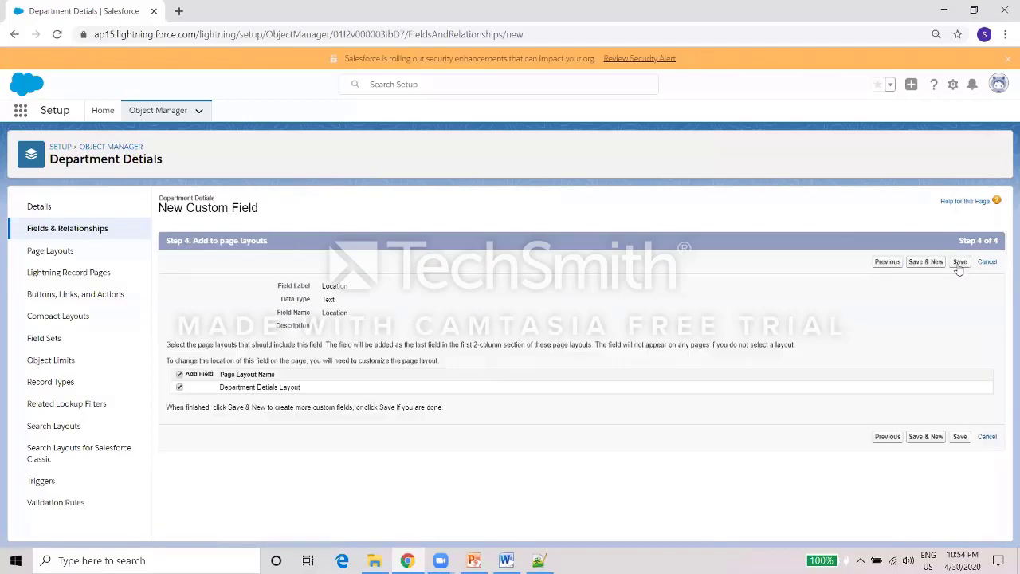
{"action": "left_click", "coordinate": [934, 266]}
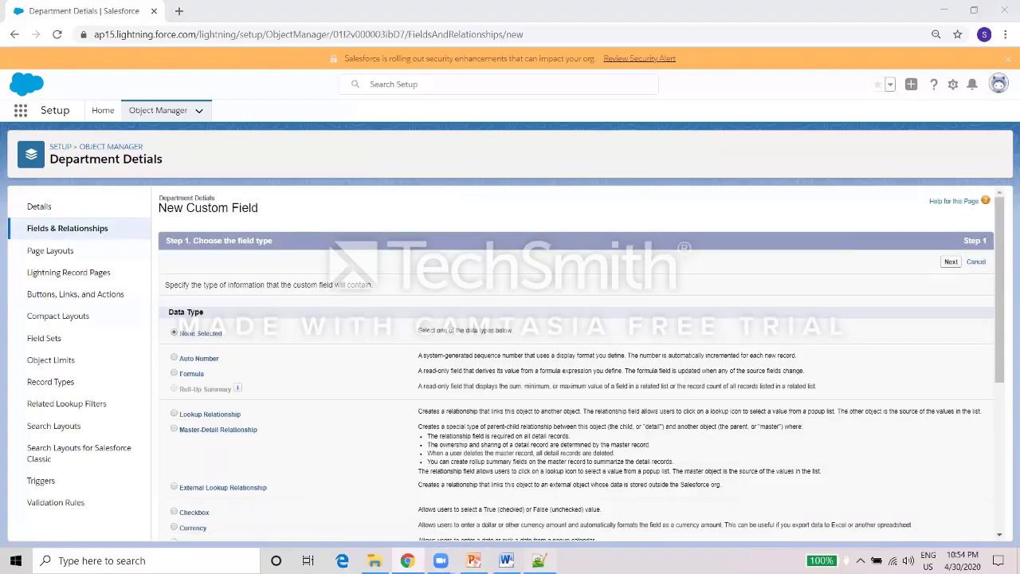
{"action": "left_click", "coordinate": [539, 560]}
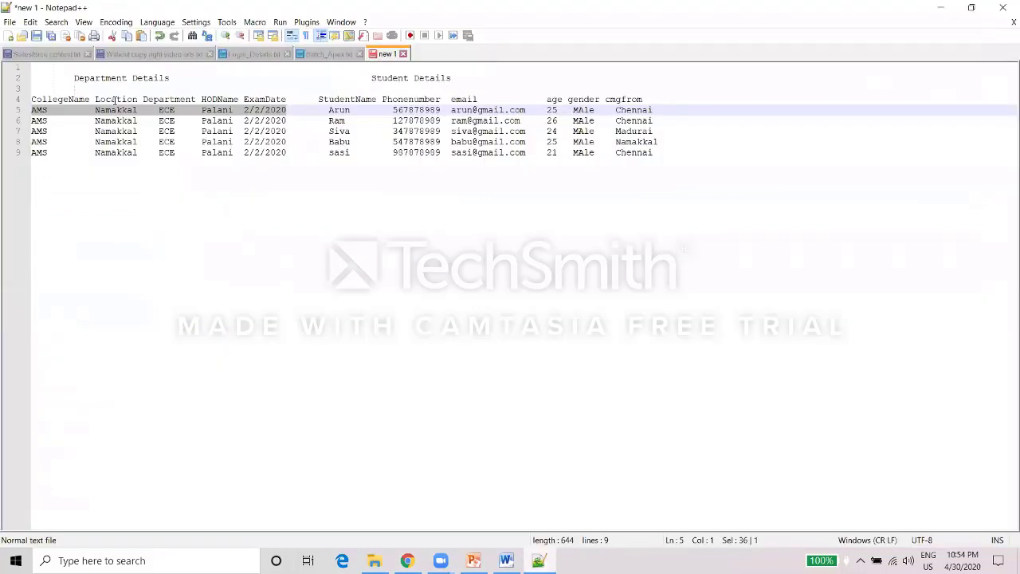
Pick out the HODName column name in the notes, then return to Salesforce's new-field page.
{"action": "left_click", "coordinate": [172, 131]}
{"action": "left_click", "coordinate": [185, 99]}
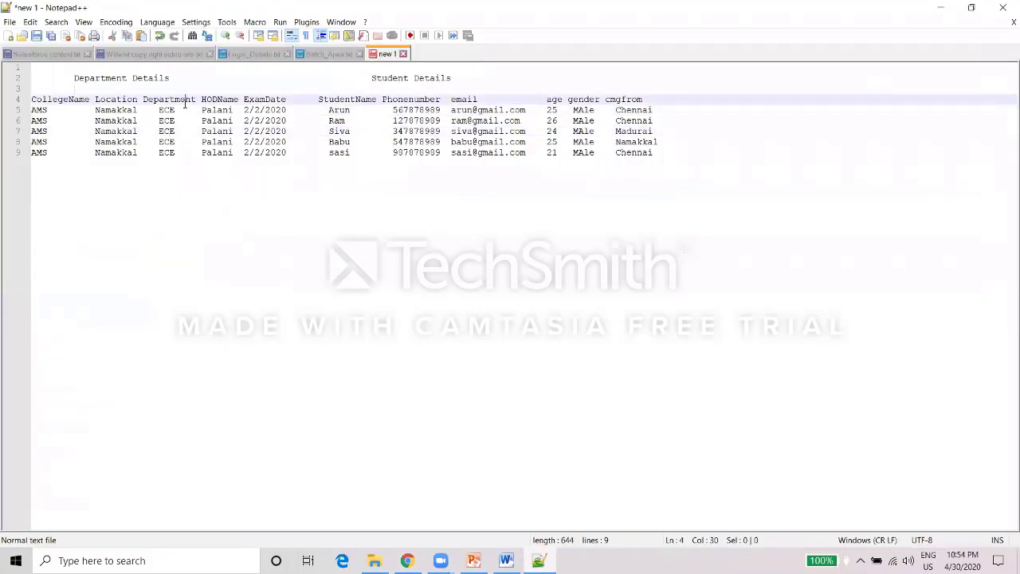
{"action": "double_click", "coordinate": [208, 101]}
{"action": "left_click", "coordinate": [941, 8]}
{"action": "left_click_drag", "start_coordinate": [995, 273], "coordinate": [995, 421]}
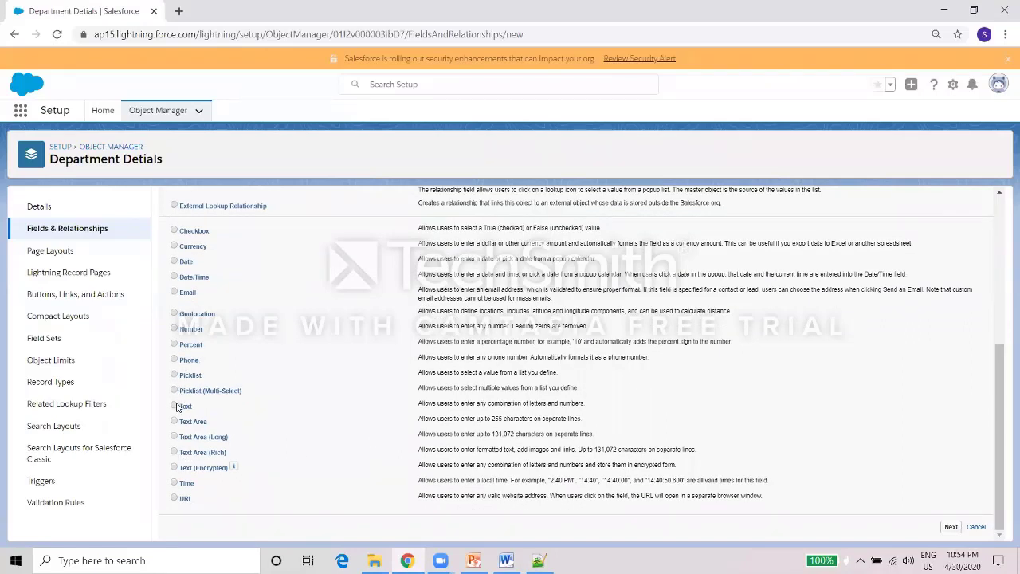
Create a 100-character HOD Name Text field with default security and layouts, then Save & New.
{"action": "left_click", "coordinate": [950, 526]}
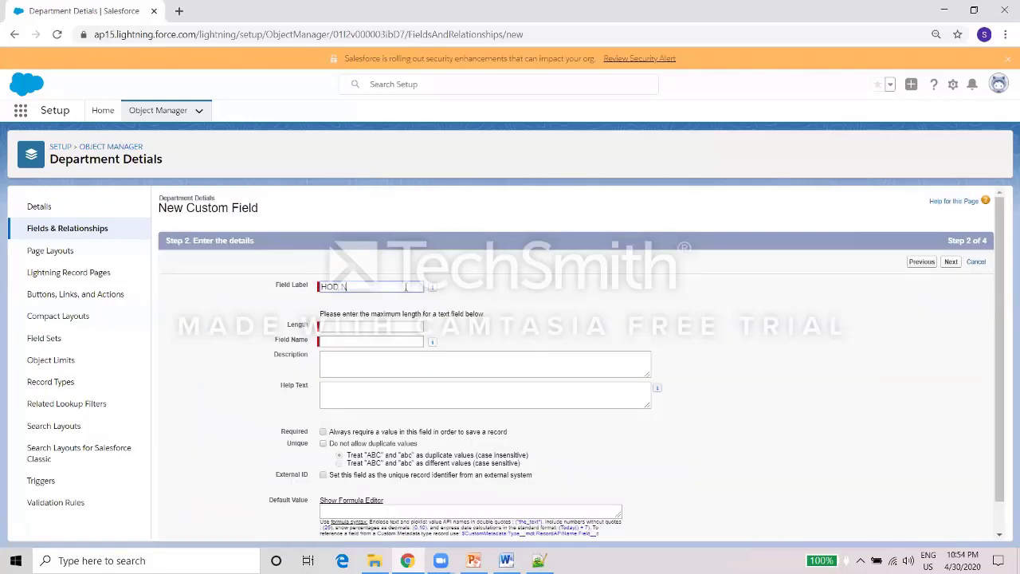
{"action": "left_click", "coordinate": [548, 309]}
{"action": "left_click", "coordinate": [369, 324]}
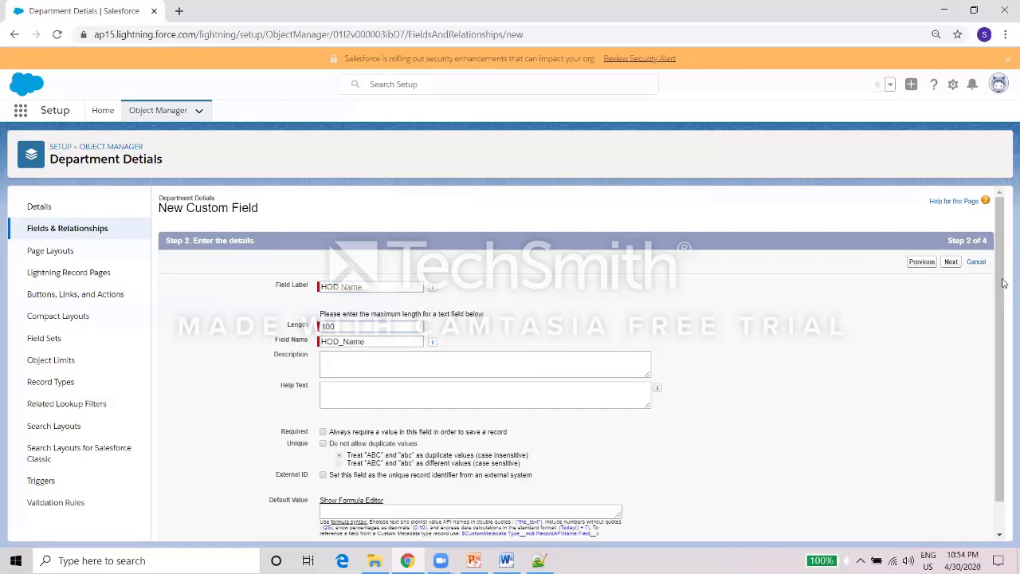
{"action": "left_click", "coordinate": [950, 262]}
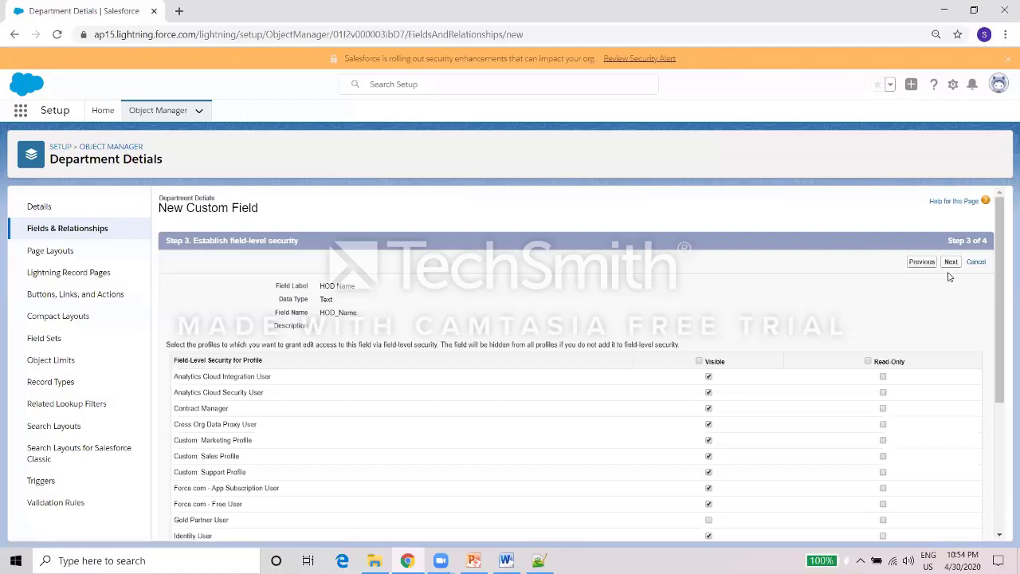
{"action": "left_click", "coordinate": [950, 261]}
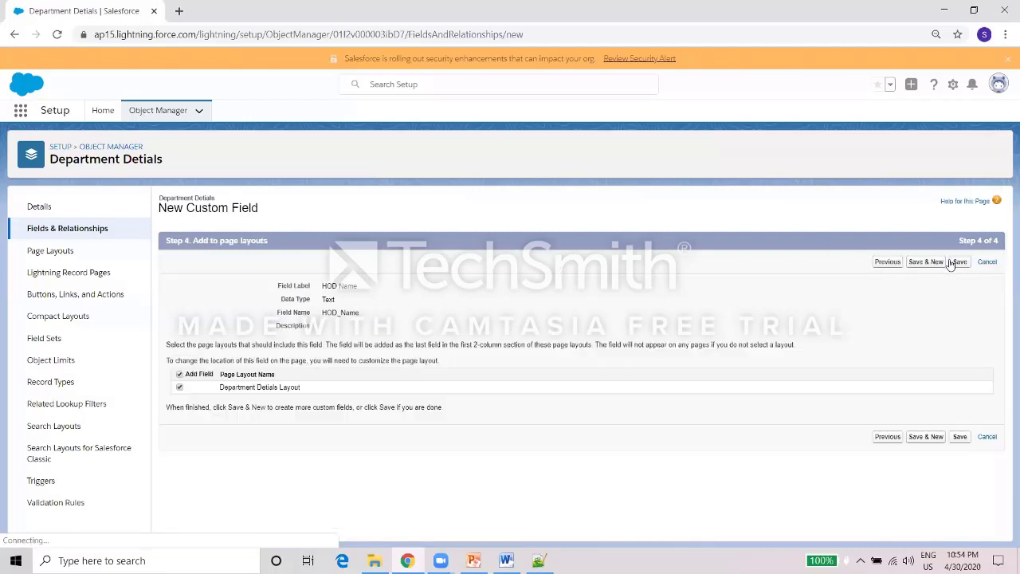
{"action": "left_click", "coordinate": [935, 264]}
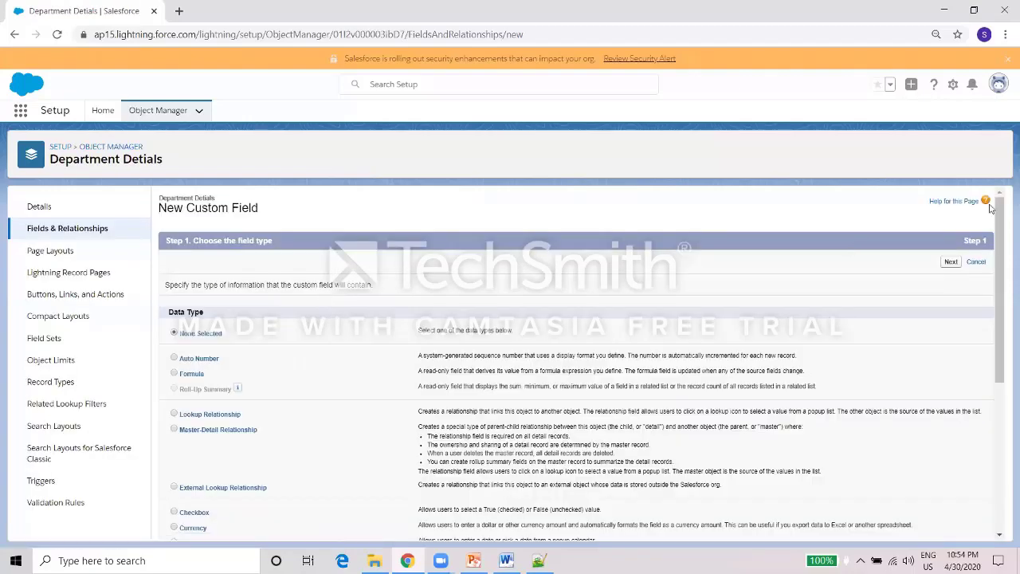
Create a Date field labelled 'Exam Date' on Department Details with default visibility and layout placement.
{"action": "left_click_drag", "start_coordinate": [1000, 233], "coordinate": [985, 355]}
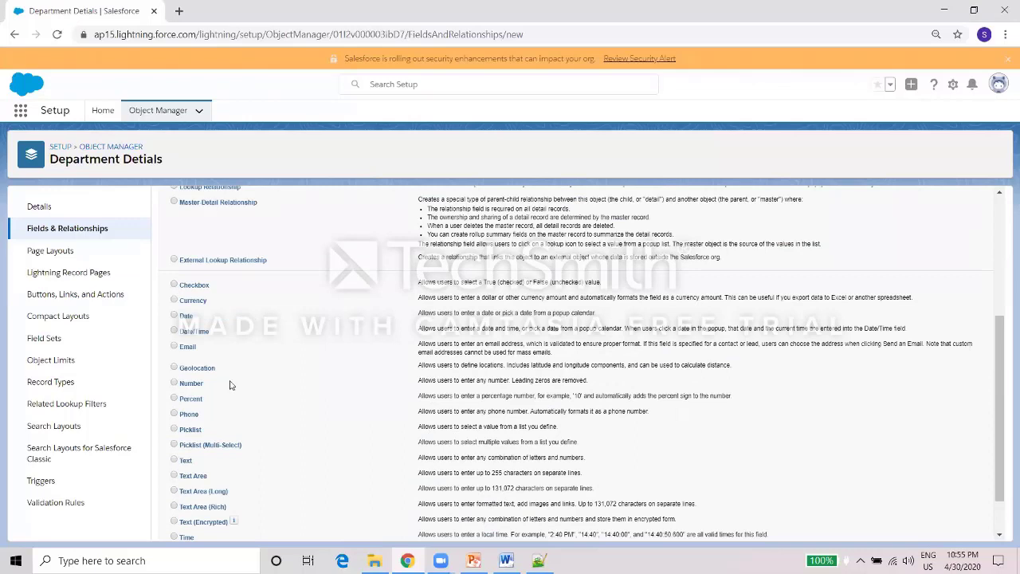
{"action": "left_click", "coordinate": [173, 461]}
{"action": "scroll", "coordinate": [987, 439], "scroll_direction": "down", "scroll_amount": 1}
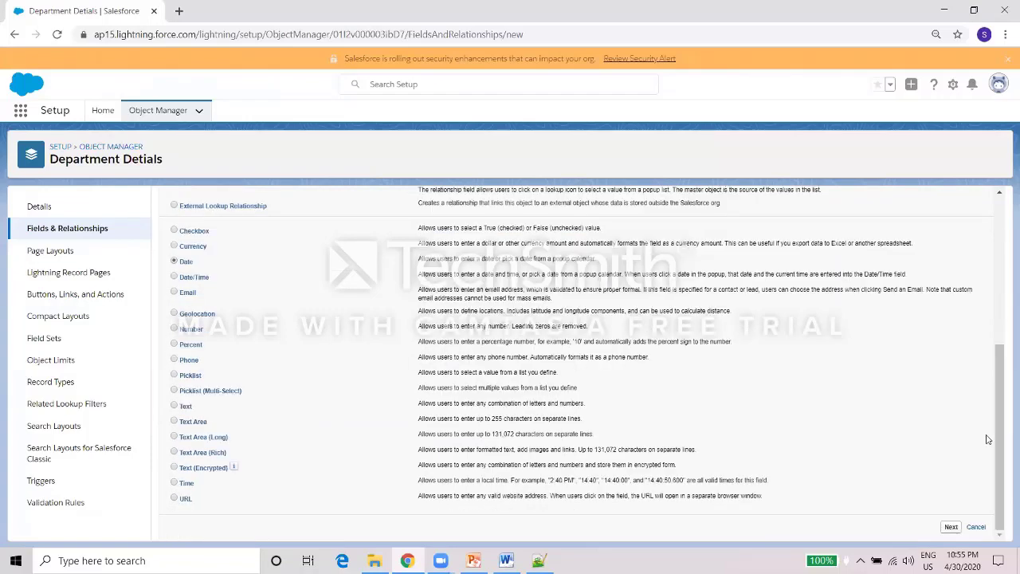
{"action": "left_click", "coordinate": [951, 526]}
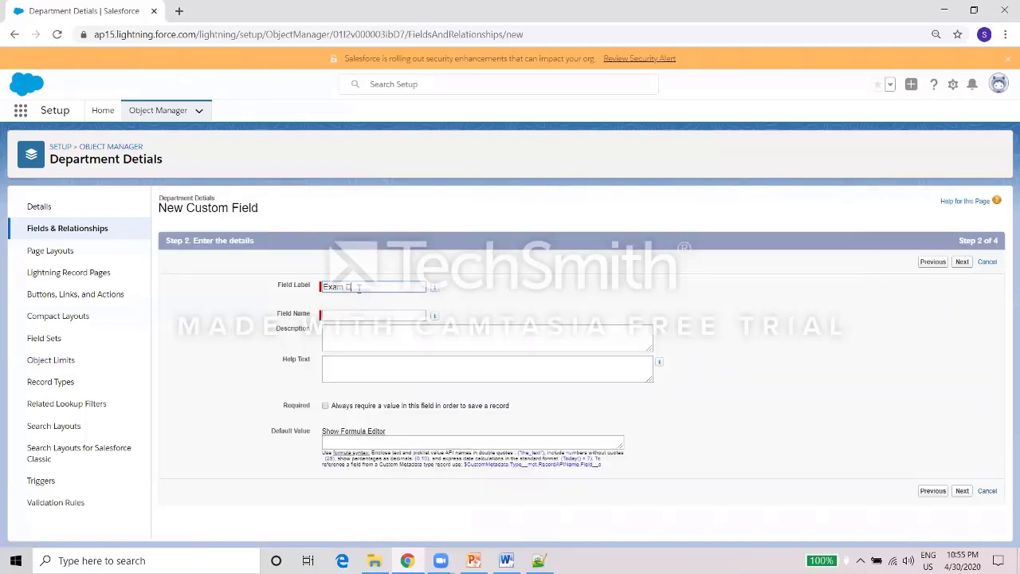
{"action": "left_click", "coordinate": [448, 293]}
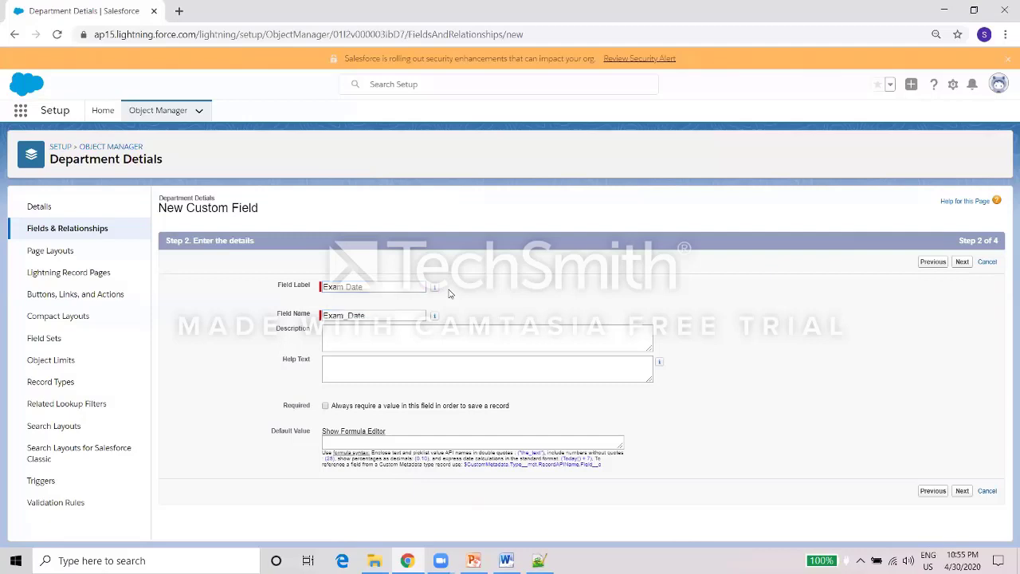
{"action": "left_click", "coordinate": [961, 263]}
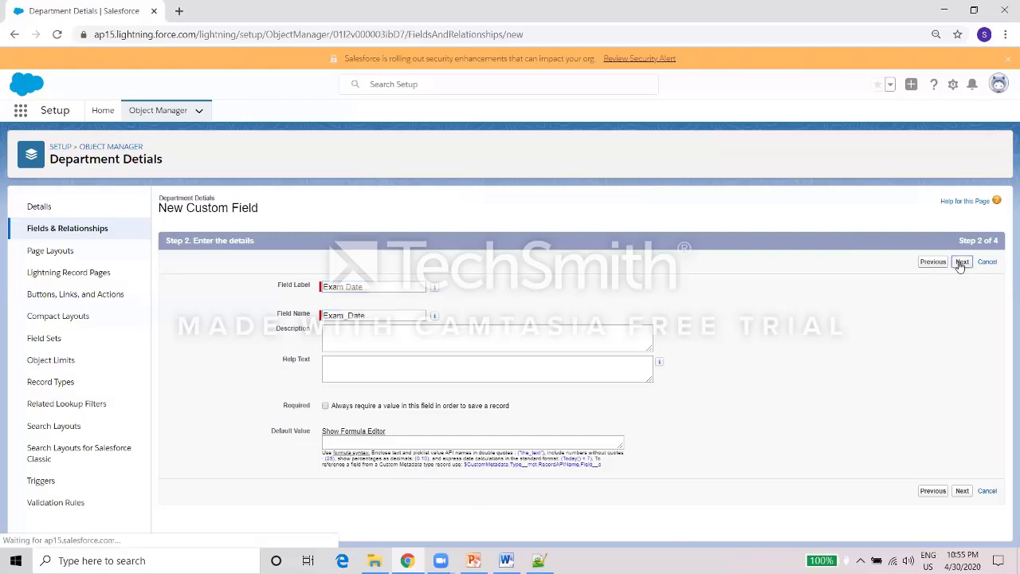
{"action": "left_click", "coordinate": [961, 263]}
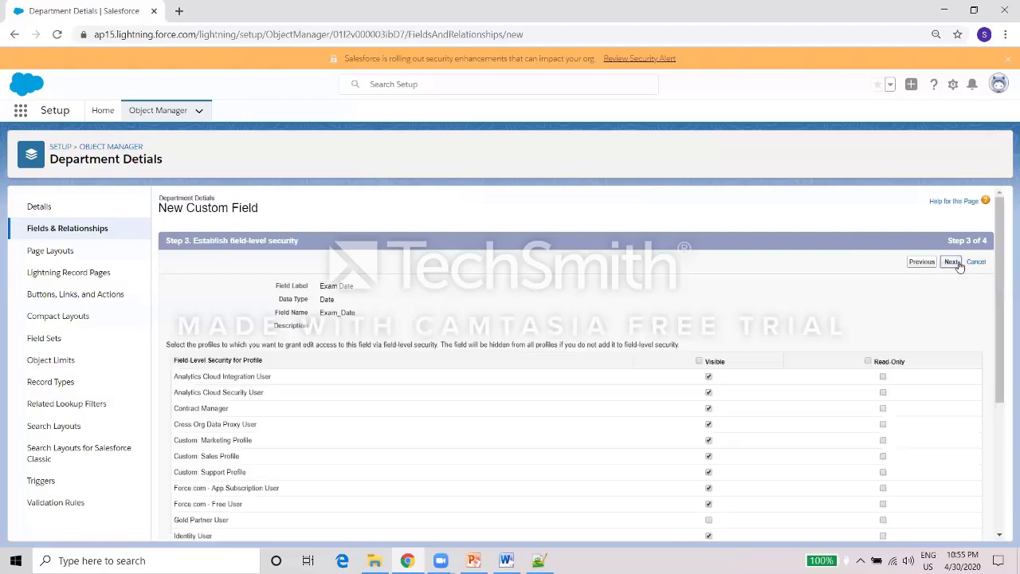
{"action": "left_click", "coordinate": [960, 263]}
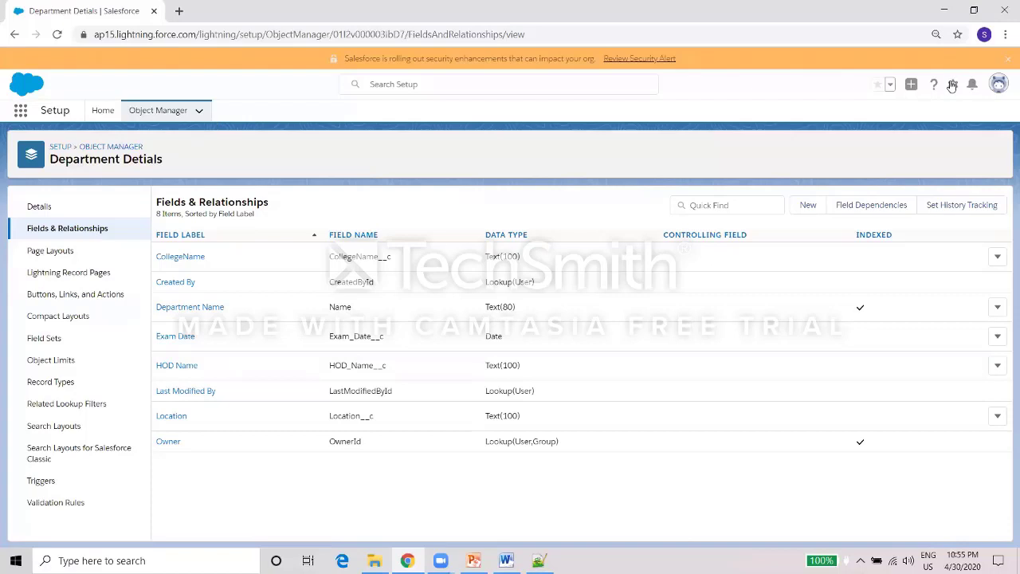
{"action": "left_click", "coordinate": [165, 112]}
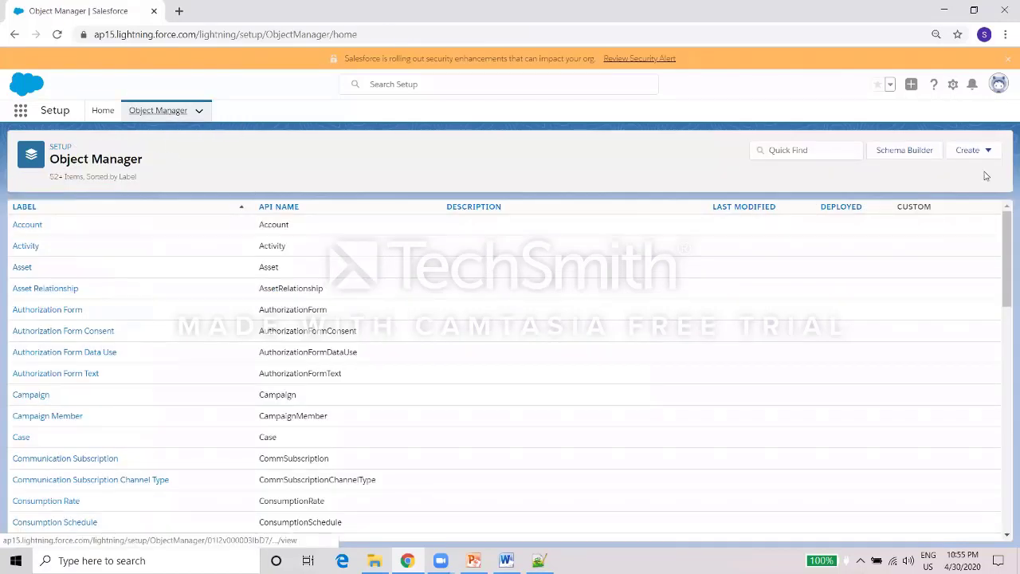
Start a Student Name custom object, copying the label into the plural label and removing the duplicate word in the record name.
{"action": "left_click", "coordinate": [973, 151]}
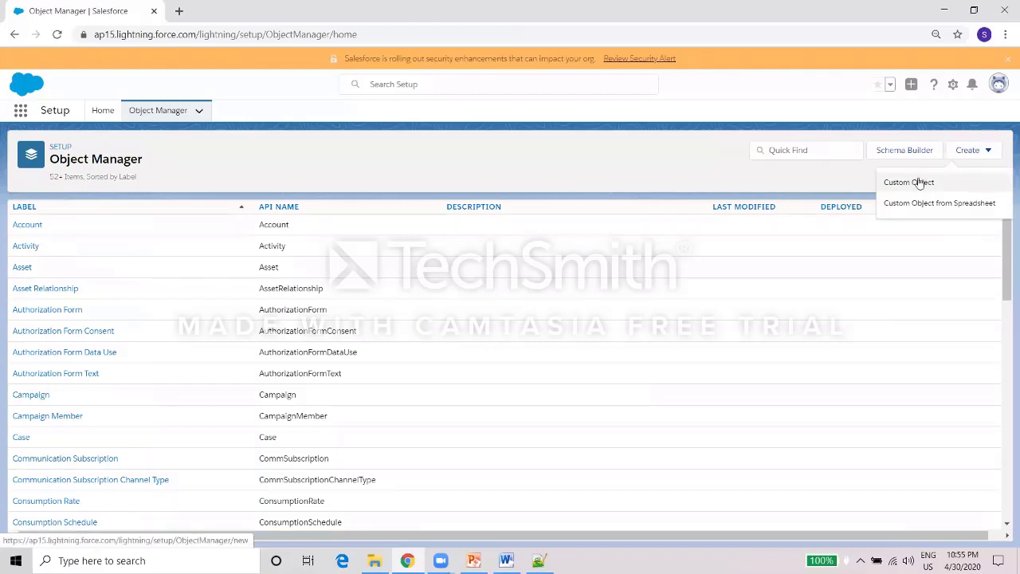
{"action": "left_click", "coordinate": [919, 183]}
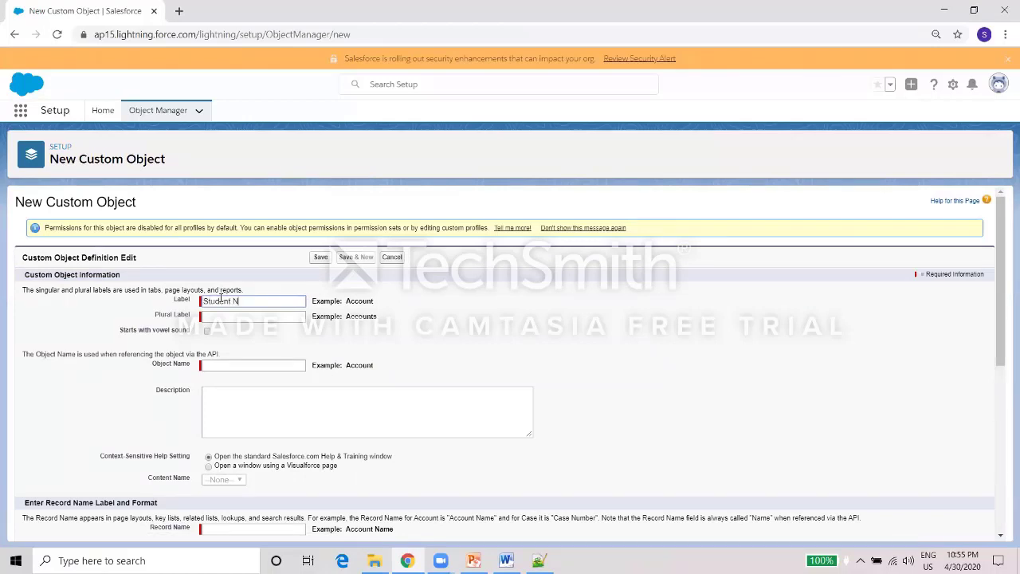
{"action": "key", "text": "ctrl+a"}
{"action": "key", "text": "ctrl+c"}
{"action": "left_click", "coordinate": [274, 316]}
{"action": "key", "text": "ctrl+v"}
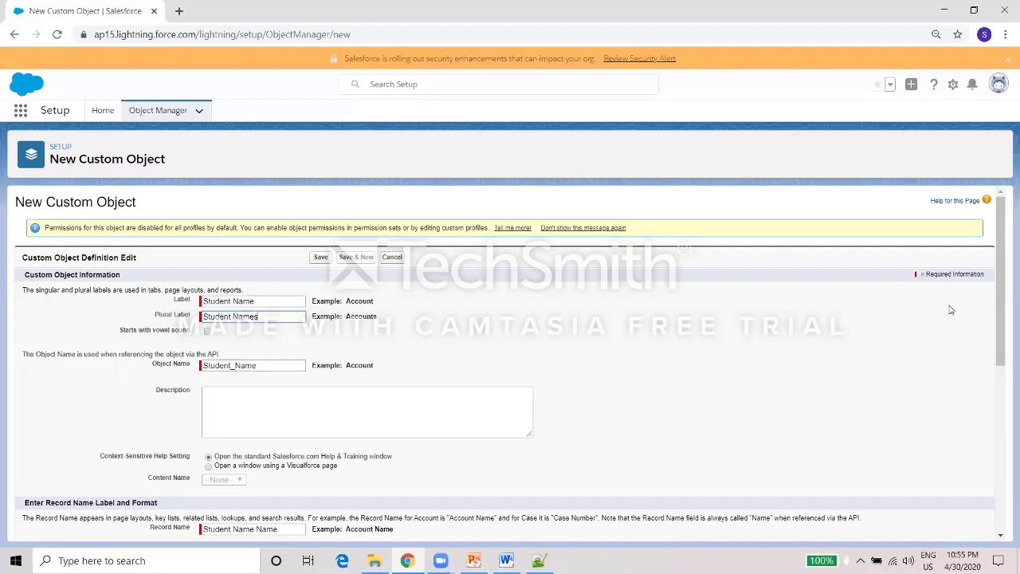
{"action": "left_click_drag", "start_coordinate": [999, 297], "coordinate": [999, 355]}
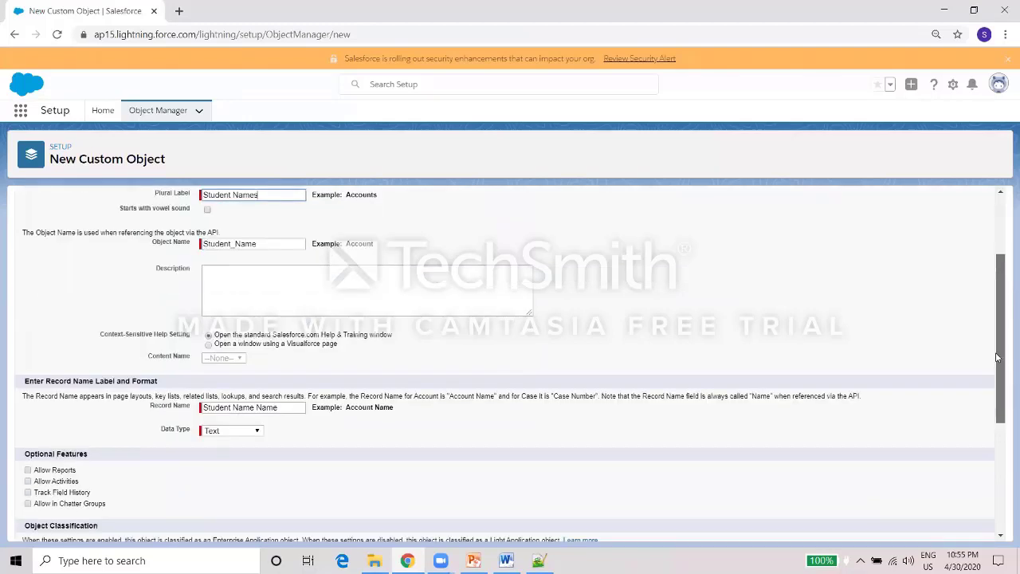
{"action": "double_click", "coordinate": [242, 408]}
{"action": "key", "text": "BackSpace"}
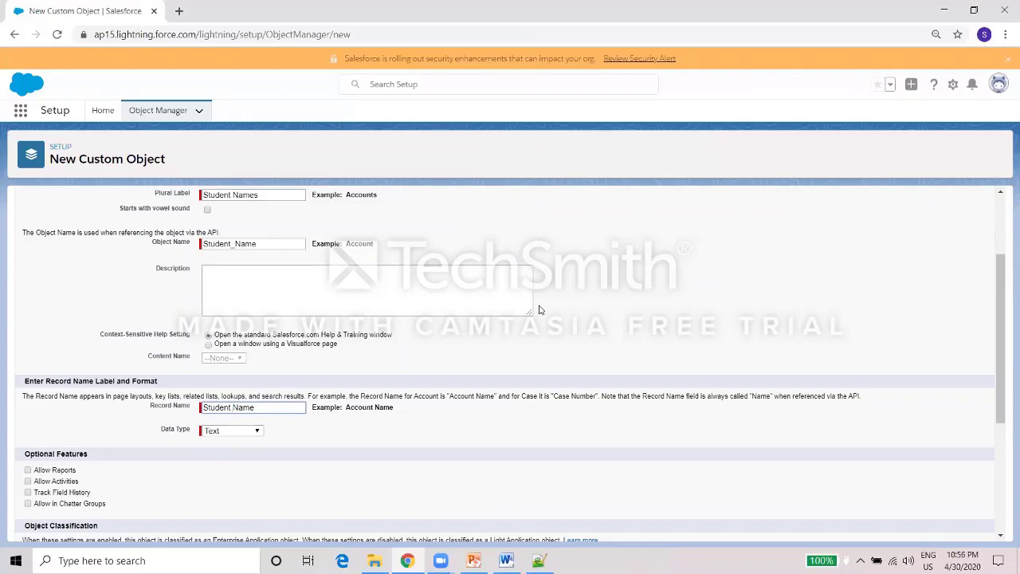
Make the record name 'Student ID' an Auto Number with format STD-{0000} starting at 0001.
{"action": "scroll", "coordinate": [1003, 268], "scroll_direction": "up", "scroll_amount": 3}
{"action": "scroll", "coordinate": [1000, 273], "scroll_direction": "down", "scroll_amount": 2}
{"action": "left_click_drag", "start_coordinate": [999, 272], "coordinate": [995, 286]}
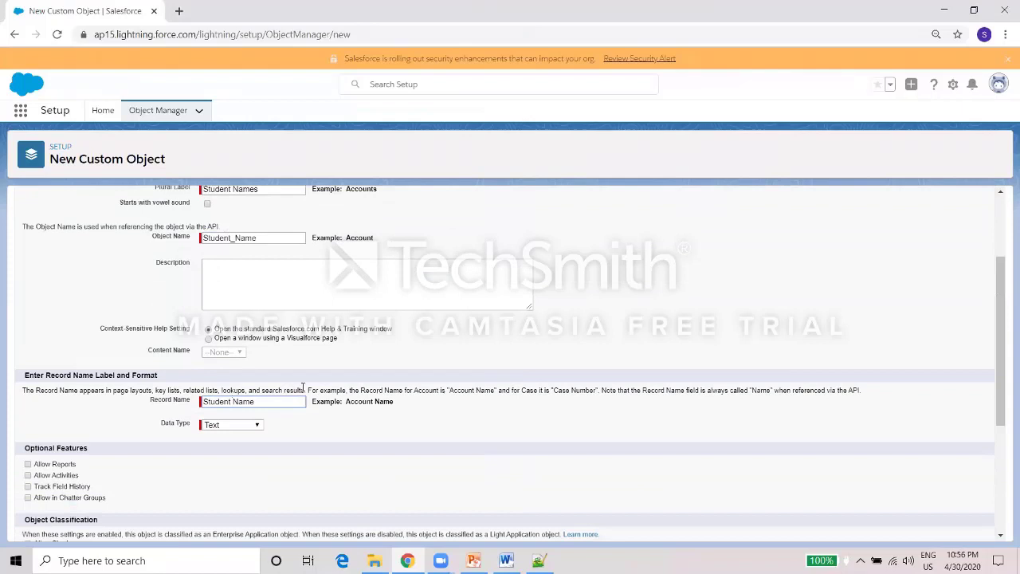
{"action": "double_click", "coordinate": [244, 402]}
{"action": "type", "text": "ID"}
{"action": "left_click", "coordinate": [235, 424]}
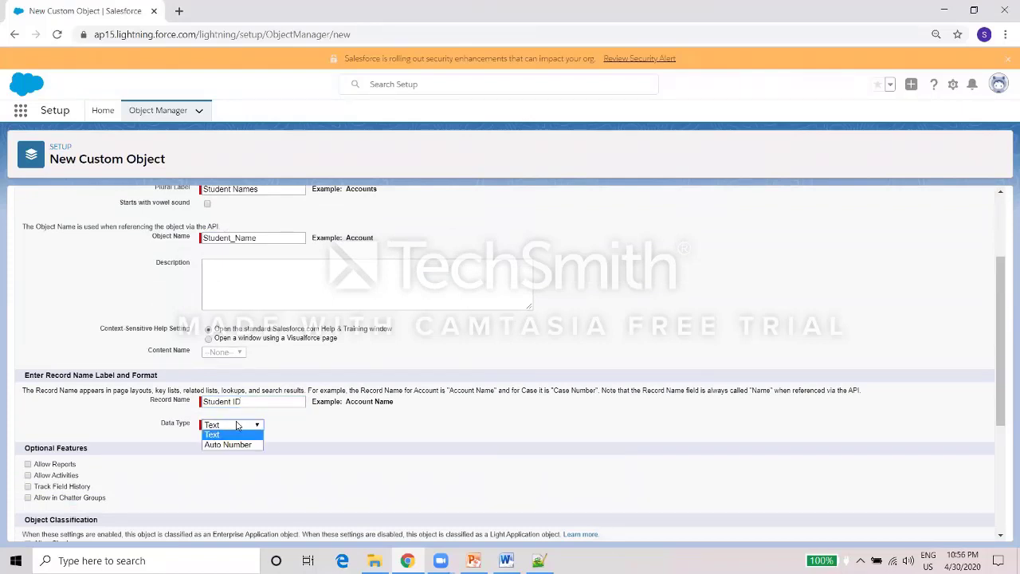
{"action": "left_click", "coordinate": [233, 444]}
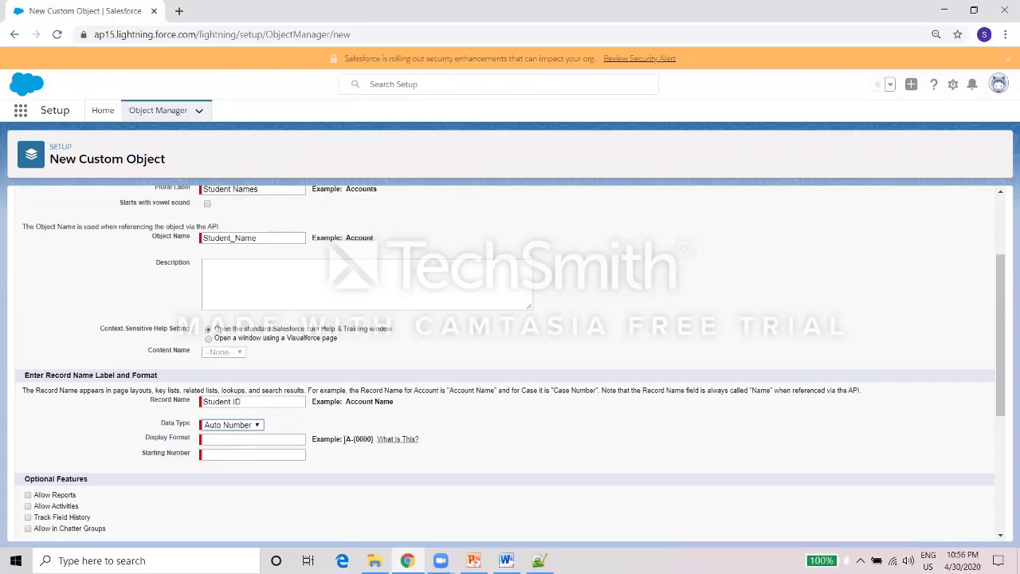
{"action": "left_click_drag", "start_coordinate": [346, 439], "coordinate": [370, 439]}
{"action": "key", "text": "ctrl+c"}
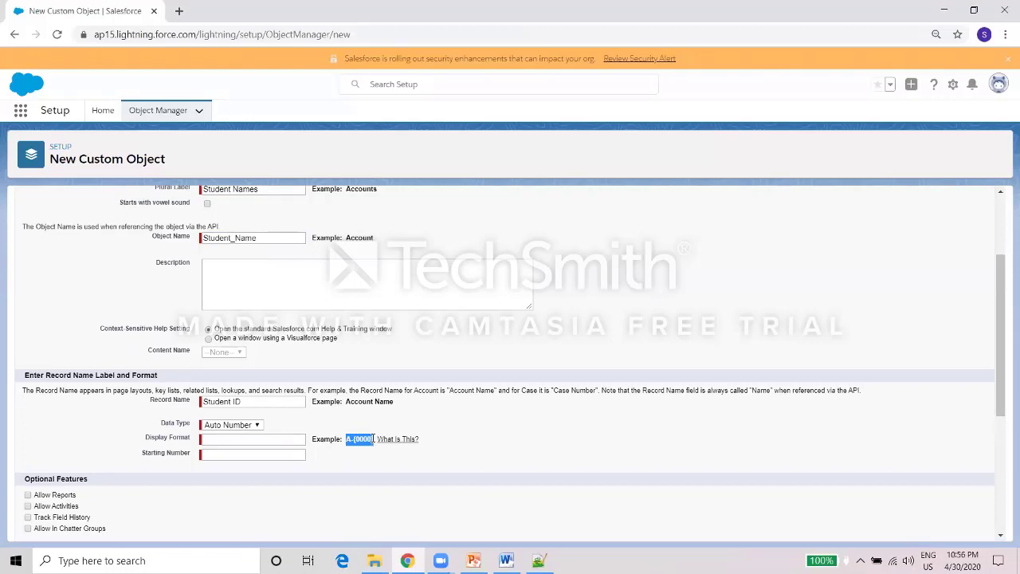
{"action": "left_click", "coordinate": [293, 441]}
{"action": "key", "text": "ctrl+v"}
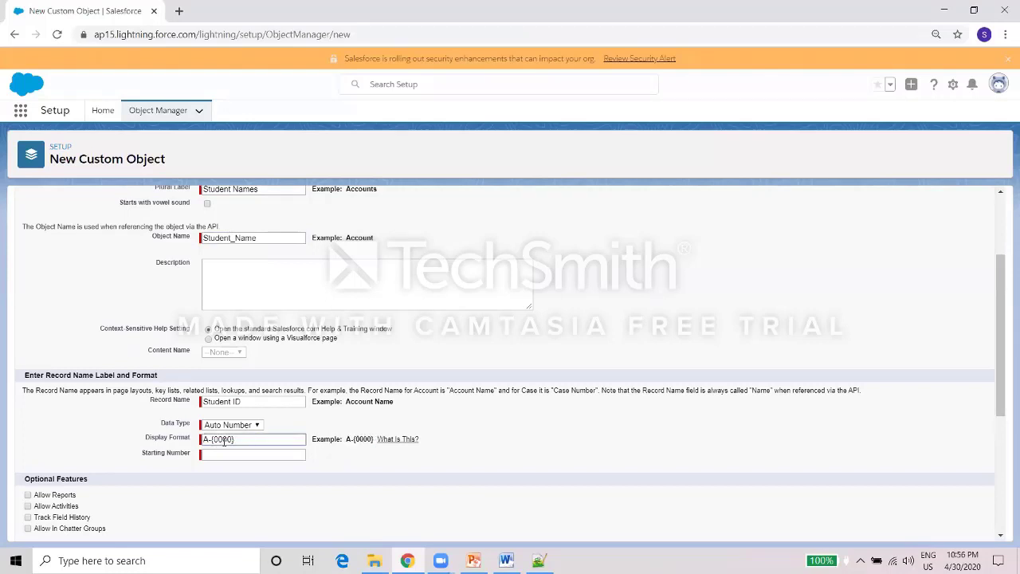
{"action": "key", "text": "BackSpace"}
{"action": "type", "text": "STD"}
{"action": "double_click", "coordinate": [240, 440]}
{"action": "left_click", "coordinate": [234, 455]}
{"action": "type", "text": "0000"}
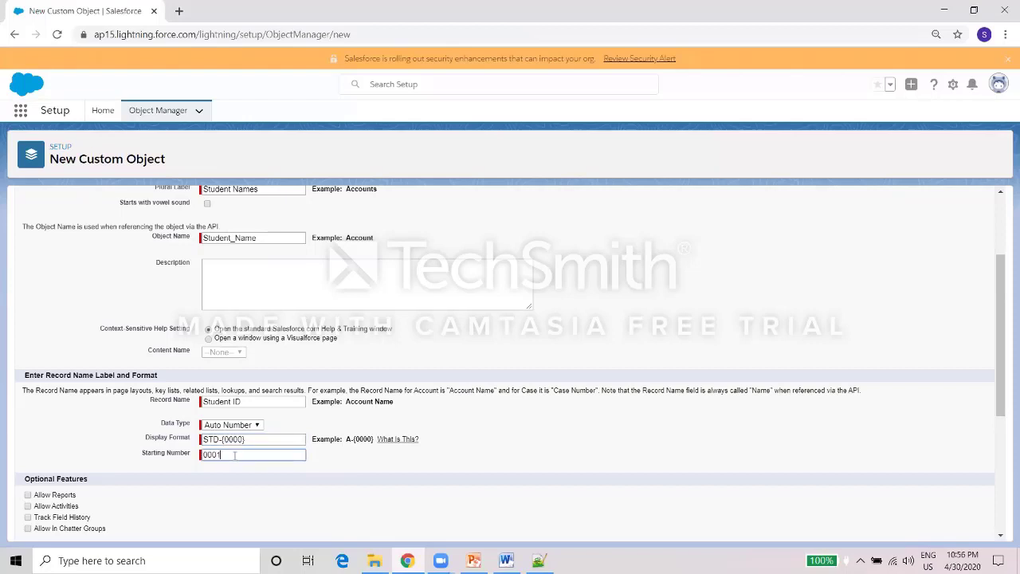
Enable reports, activities, field history, Chatter groups and search, then save the object.
{"action": "left_click_drag", "start_coordinate": [1001, 333], "coordinate": [1000, 409]}
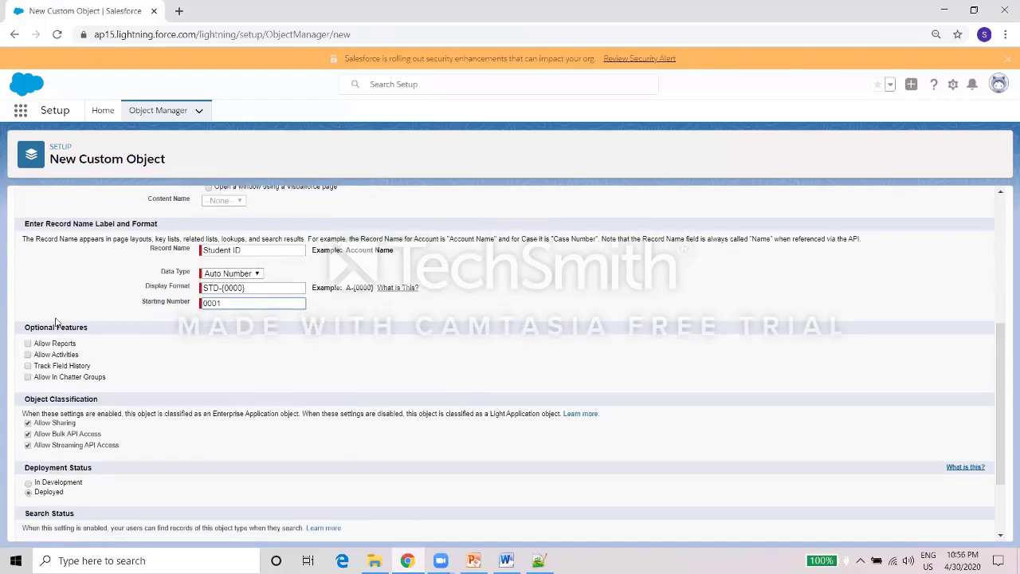
{"action": "left_click", "coordinate": [27, 344]}
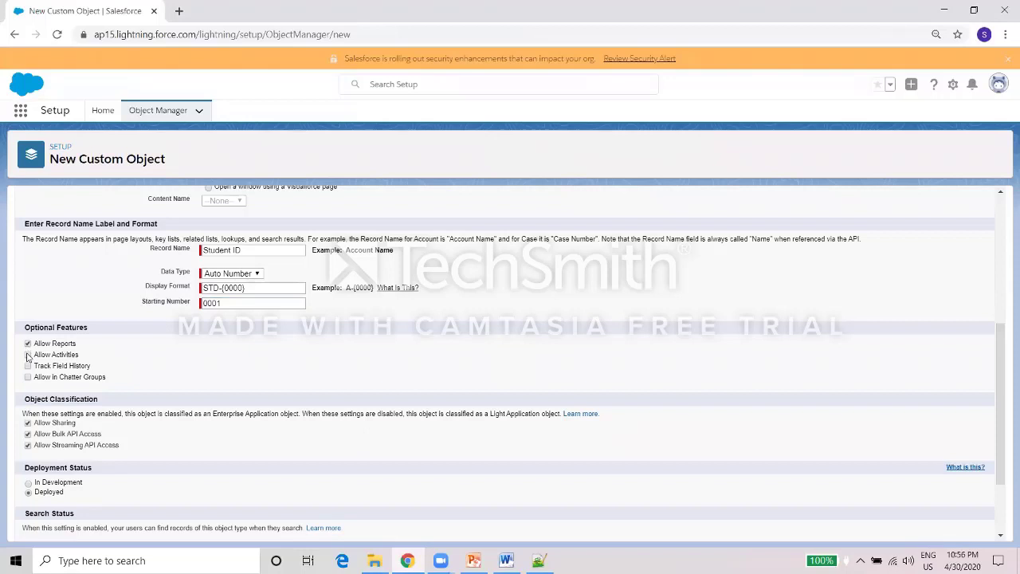
{"action": "left_click", "coordinate": [28, 355]}
{"action": "left_click", "coordinate": [28, 366]}
{"action": "left_click", "coordinate": [28, 377]}
{"action": "left_click_drag", "start_coordinate": [1003, 375], "coordinate": [249, 472]}
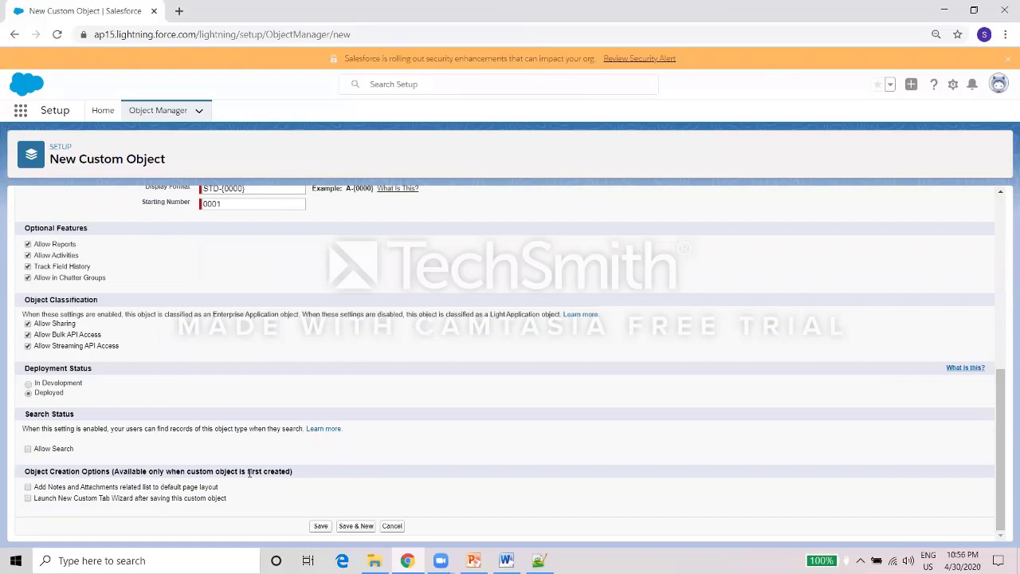
{"action": "left_click", "coordinate": [29, 450]}
{"action": "left_click", "coordinate": [321, 527]}
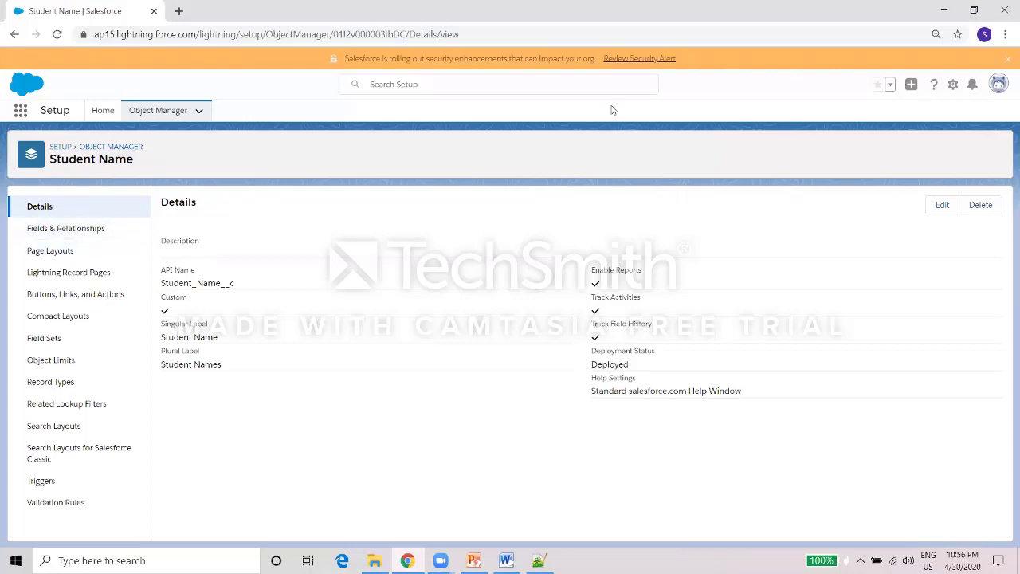
Change the object's Label and Plural Label from Student Name to 'Student Detail' and save.
{"action": "left_click", "coordinate": [938, 207]}
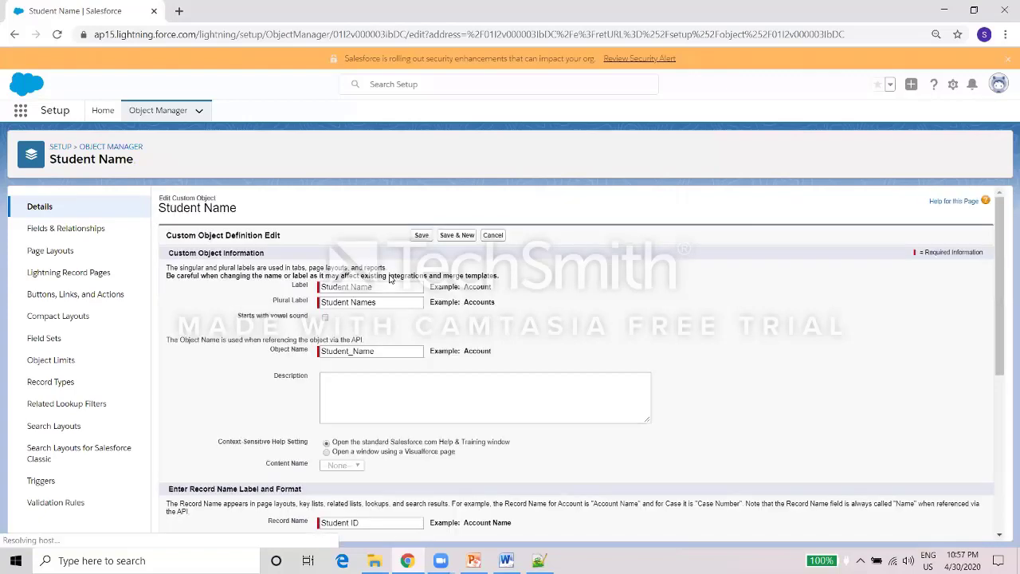
{"action": "double_click", "coordinate": [370, 286]}
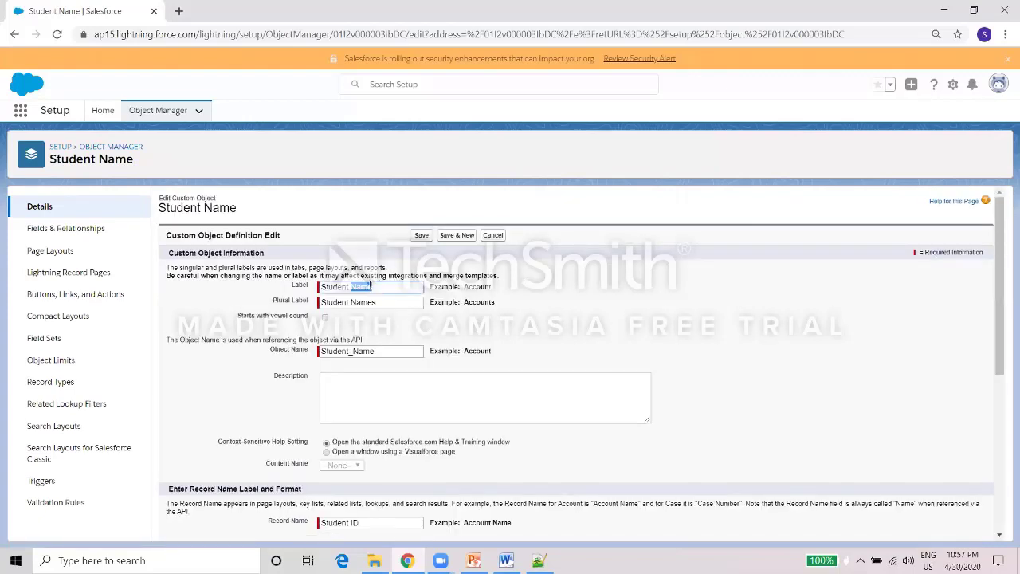
{"action": "type", "text": "Detail"}
{"action": "double_click", "coordinate": [370, 286]}
{"action": "key", "text": "ctrl+c"}
{"action": "double_click", "coordinate": [364, 302]}
{"action": "key", "text": "ctrl+v"}
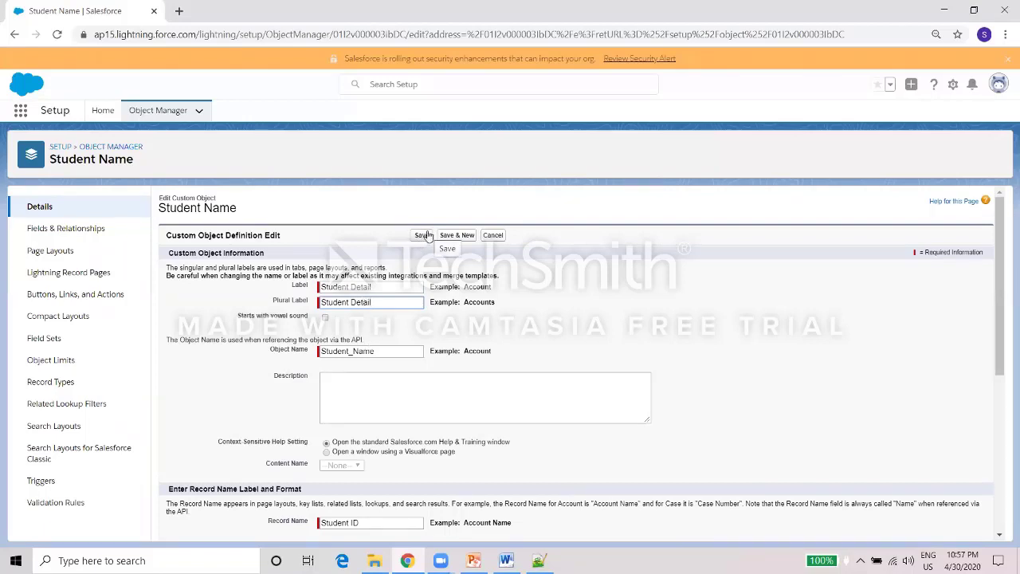
{"action": "left_click", "coordinate": [423, 235]}
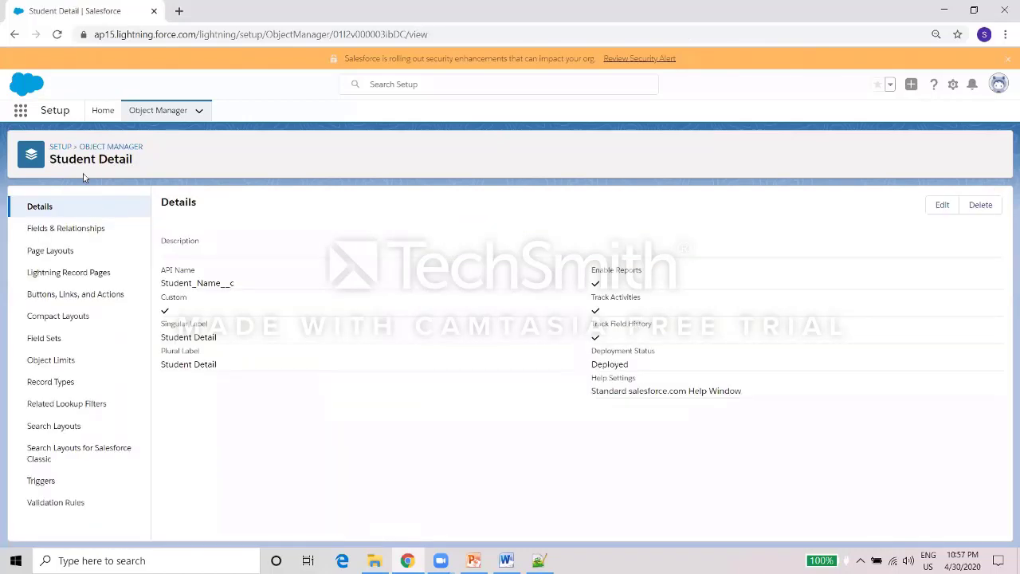
Start a new Text-type custom field on the Student Detail object.
{"action": "left_click", "coordinate": [86, 227]}
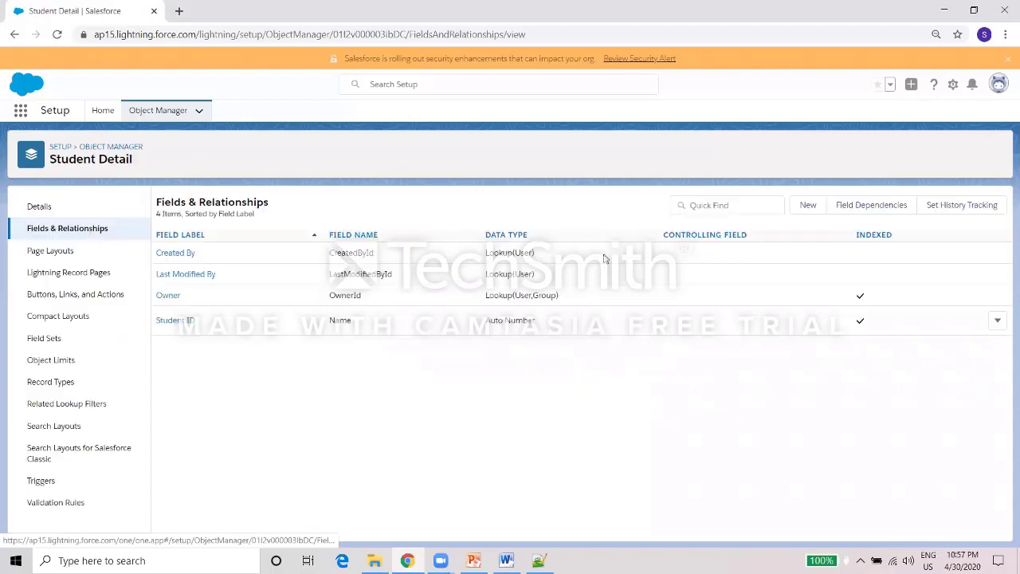
{"action": "left_click", "coordinate": [805, 205]}
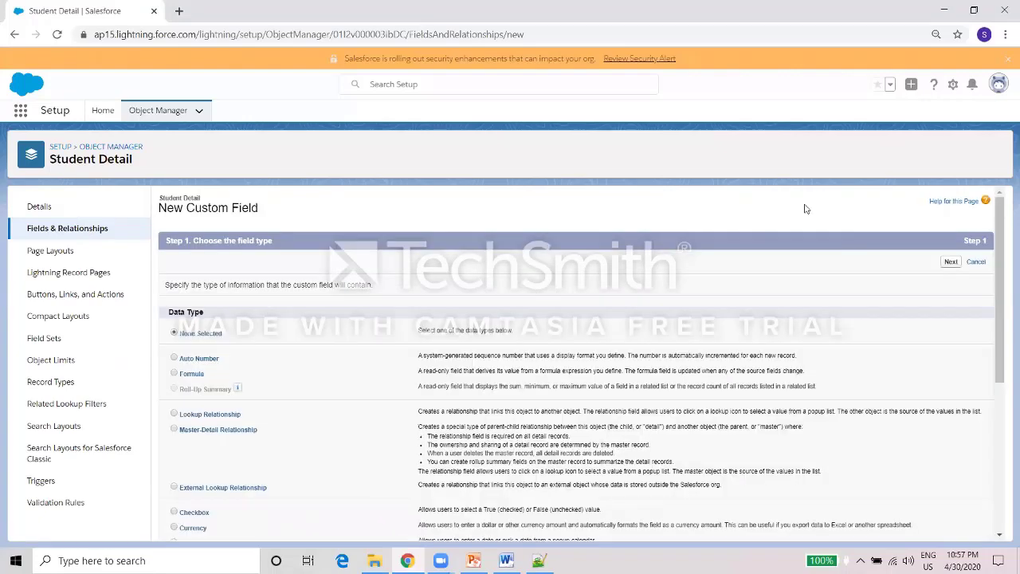
{"action": "scroll", "coordinate": [985, 443], "scroll_direction": "down", "scroll_amount": 3}
{"action": "scroll", "coordinate": [986, 444], "scroll_direction": "down", "scroll_amount": 2}
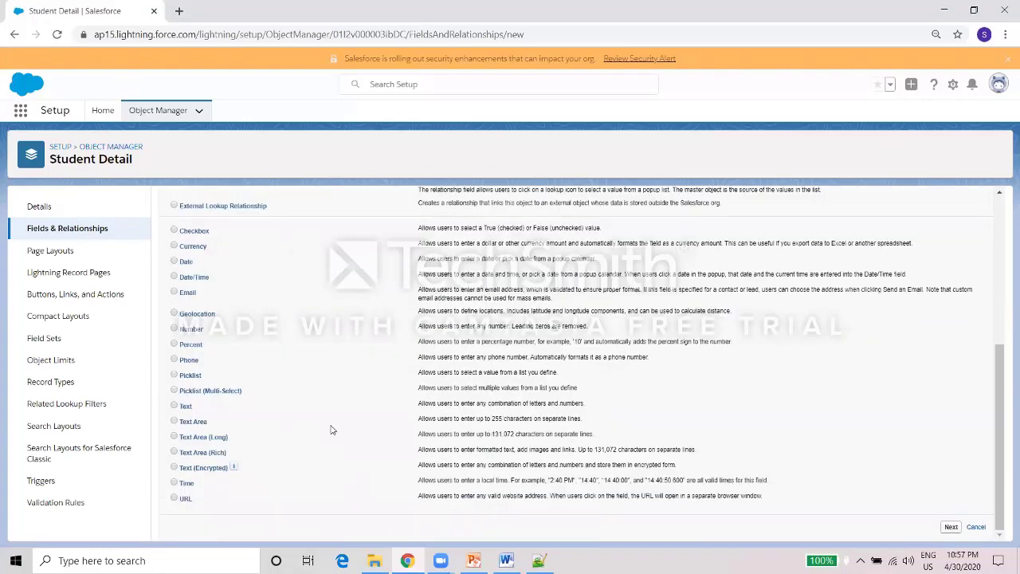
{"action": "left_click", "coordinate": [176, 407]}
{"action": "left_click", "coordinate": [951, 527]}
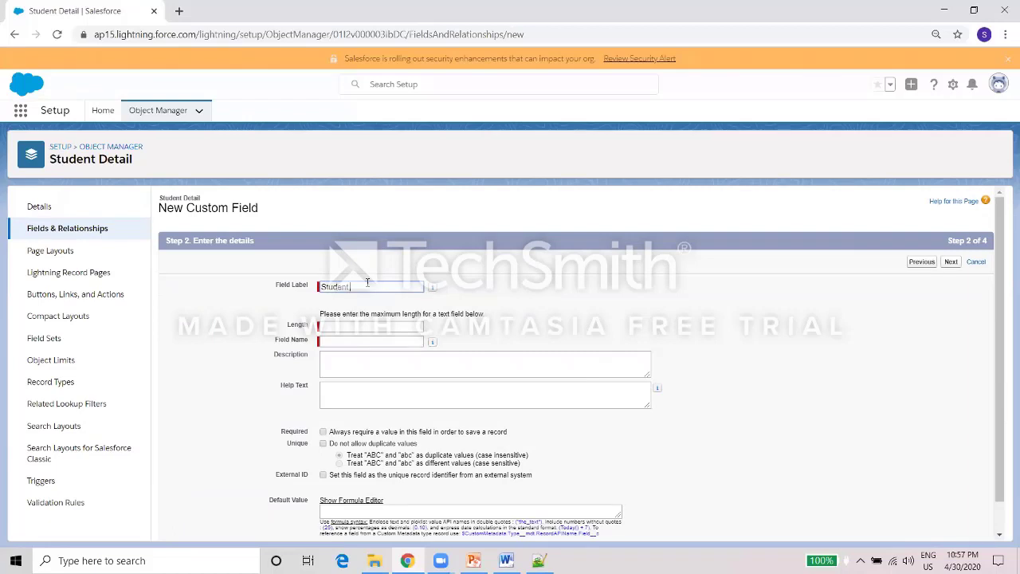
Label the field Student Name with length 100 and save it with default visibility and layouts.
{"action": "left_click", "coordinate": [374, 325]}
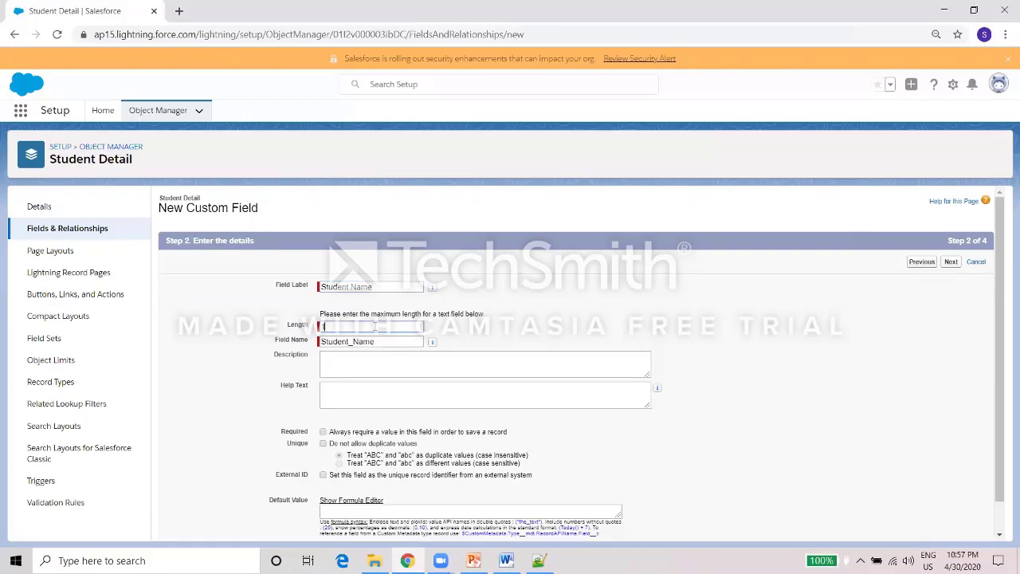
{"action": "type", "text": "100"}
{"action": "left_click", "coordinate": [951, 263]}
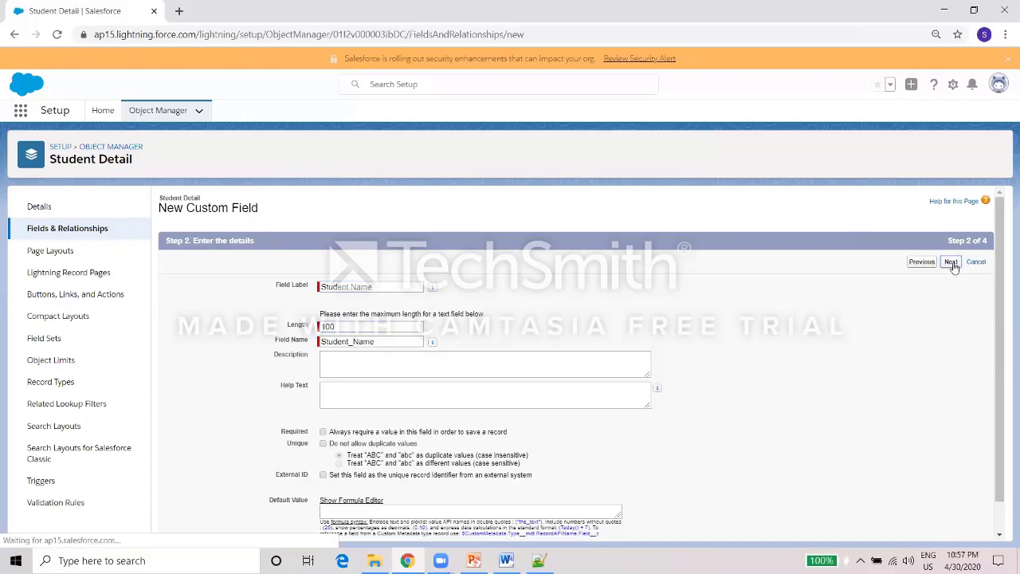
{"action": "left_click", "coordinate": [951, 263]}
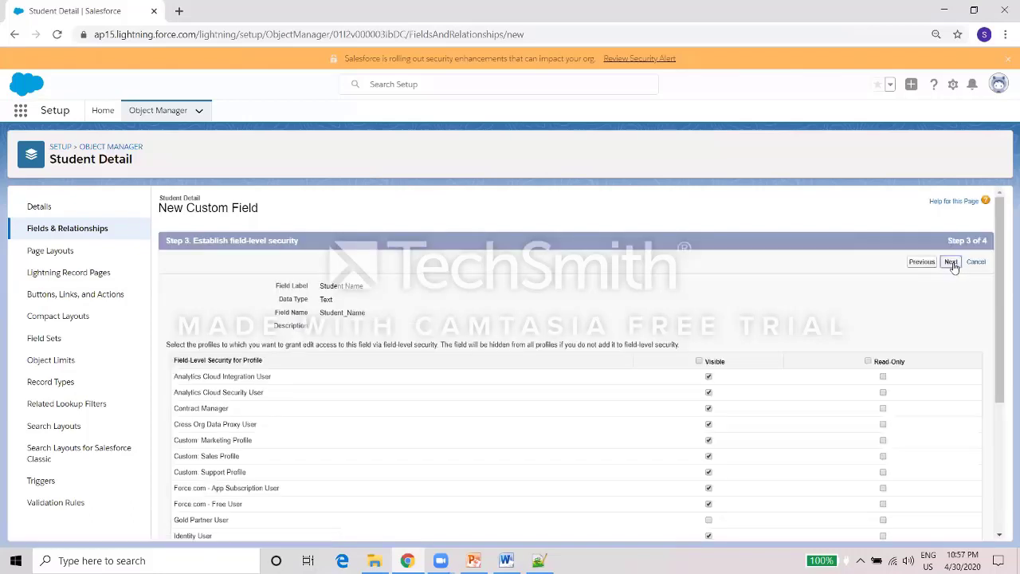
{"action": "left_click", "coordinate": [927, 261]}
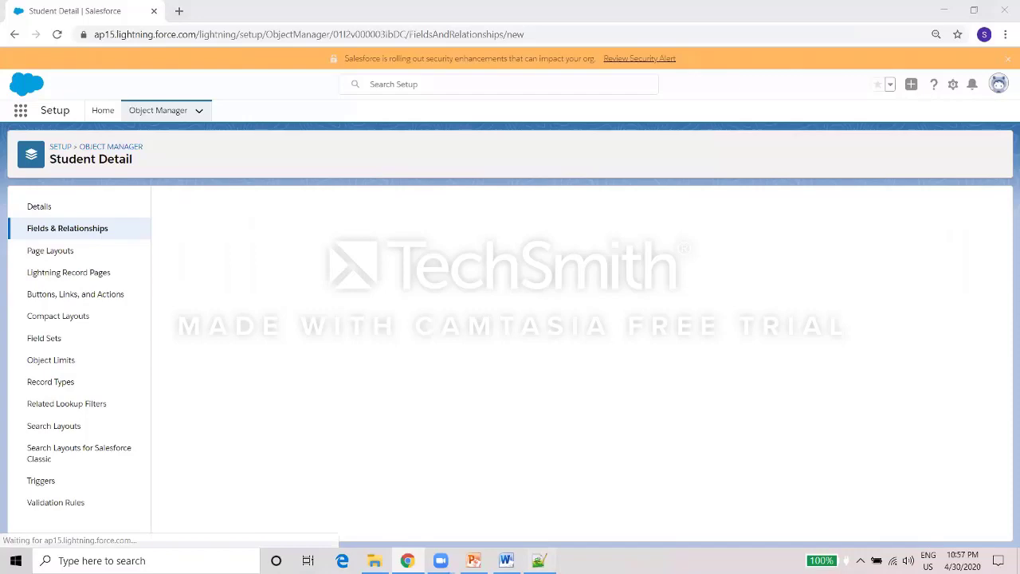
{"action": "key", "text": "alt+Tab"}
{"action": "key", "text": "alt+Tab"}
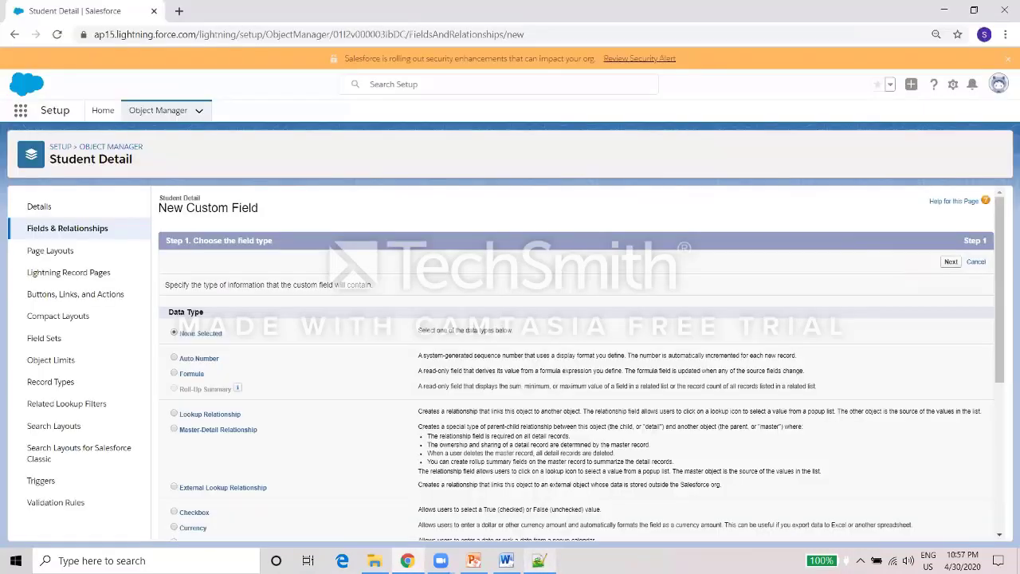
Create a Text field labelled Phone Number with length 10, keeping default visibility and layouts.
{"action": "left_click_drag", "start_coordinate": [996, 266], "coordinate": [991, 470]}
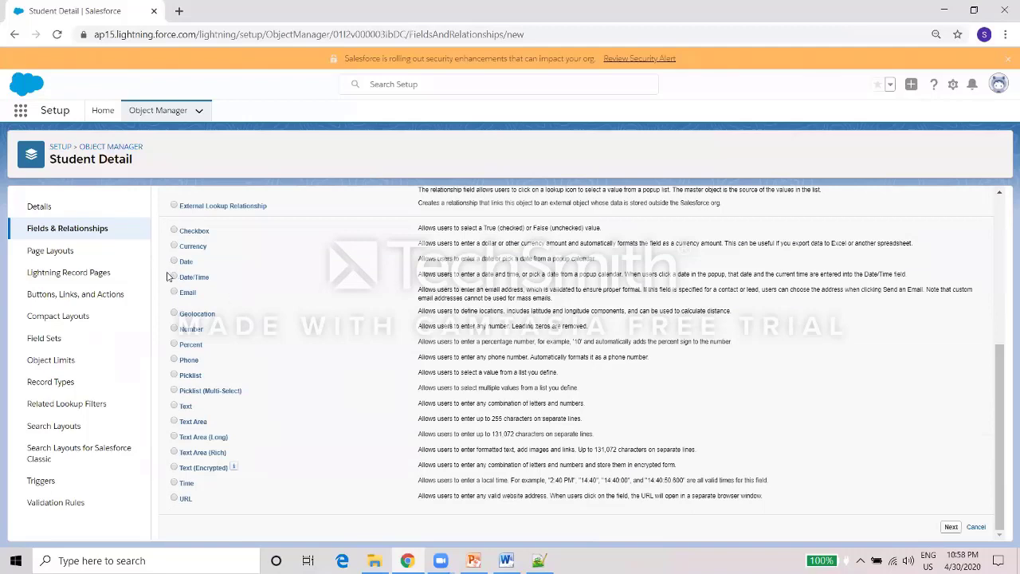
{"action": "left_click", "coordinate": [173, 362]}
{"action": "left_click", "coordinate": [950, 527]}
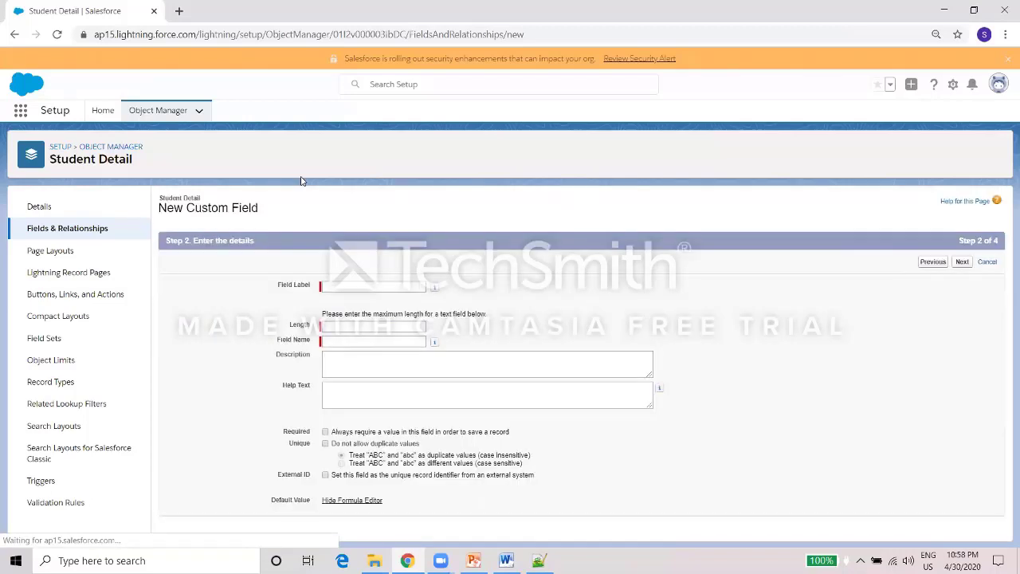
{"action": "left_click", "coordinate": [325, 287]}
{"action": "type", "text": "Phone Number"}
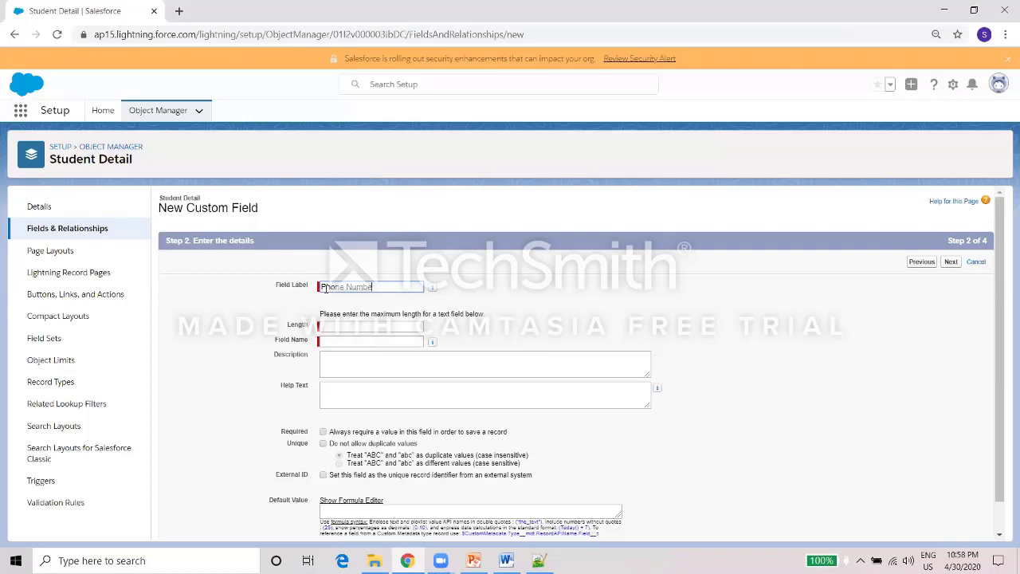
{"action": "left_click", "coordinate": [378, 328]}
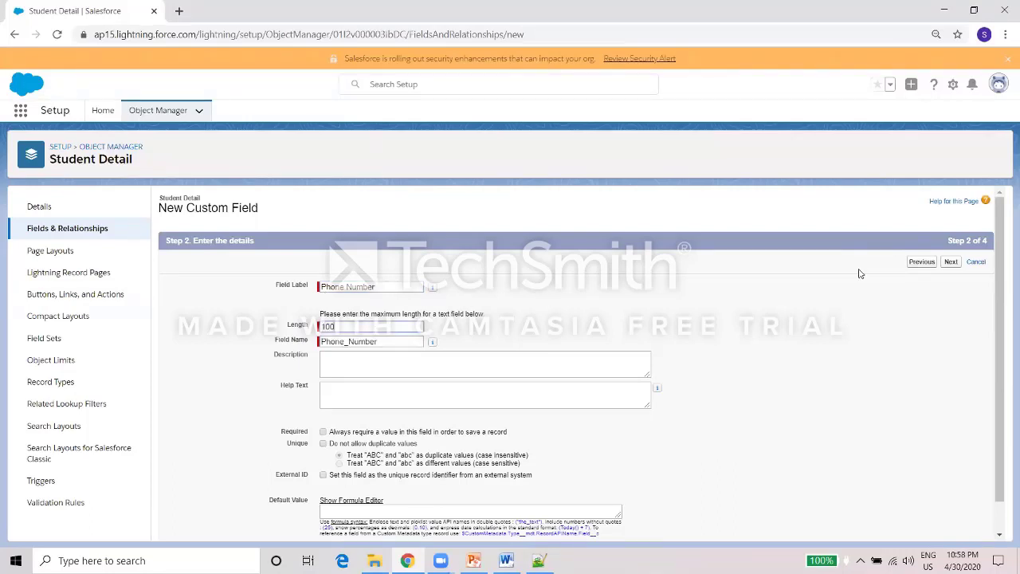
{"action": "left_click", "coordinate": [950, 266]}
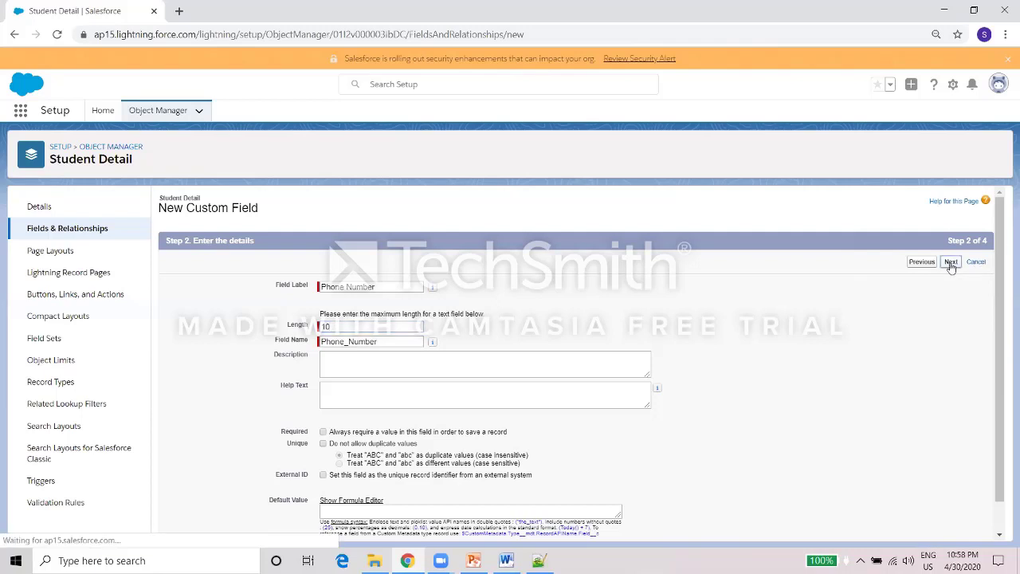
{"action": "left_click", "coordinate": [950, 265]}
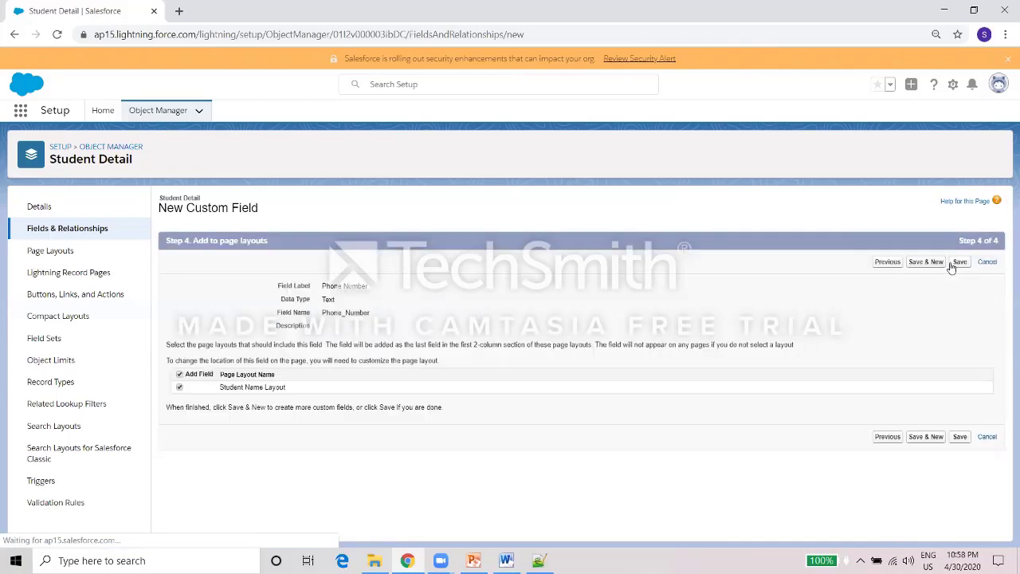
{"action": "left_click", "coordinate": [929, 263]}
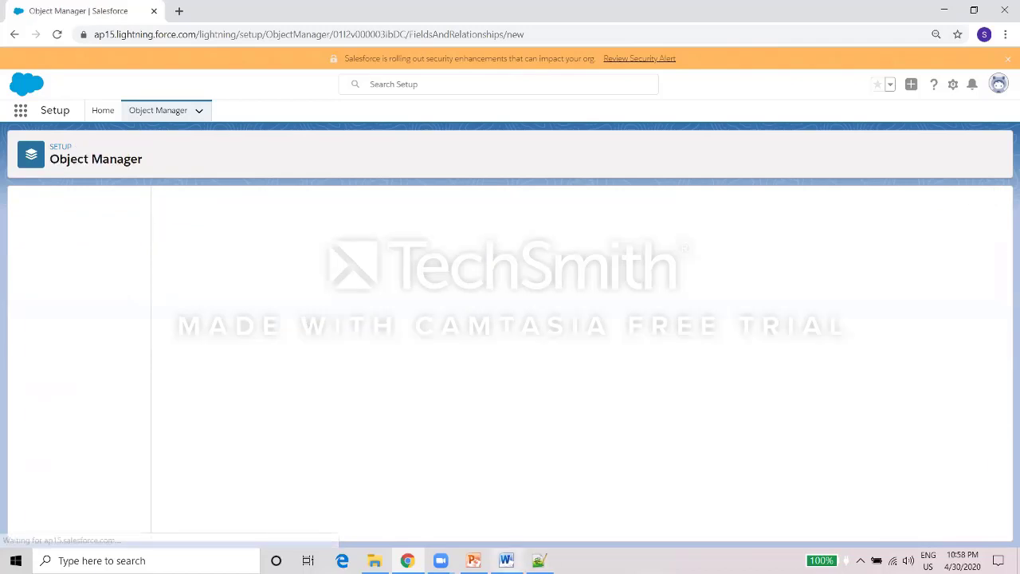
{"action": "key", "text": "alt+Tab"}
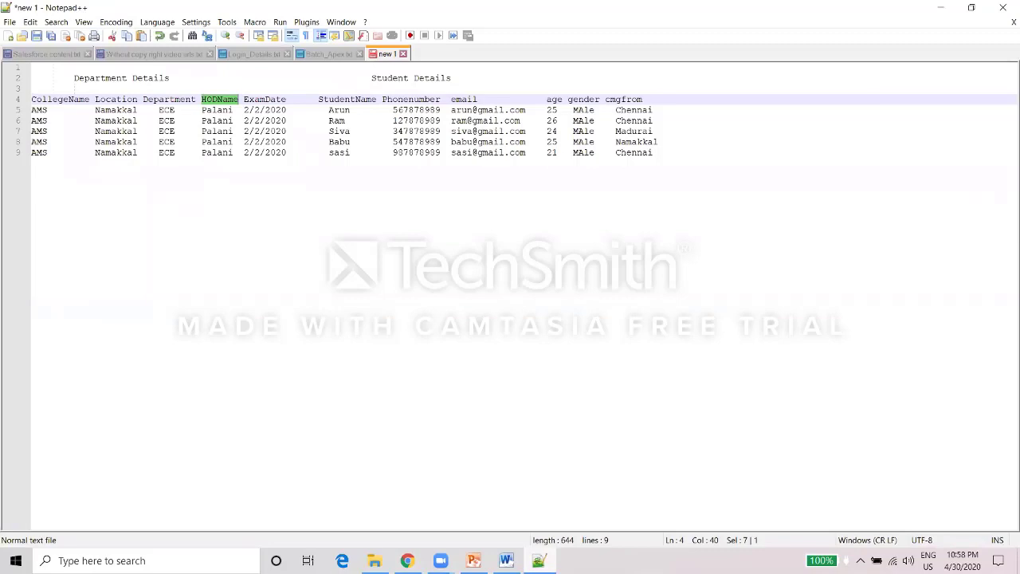
{"action": "key", "text": "alt+Tab"}
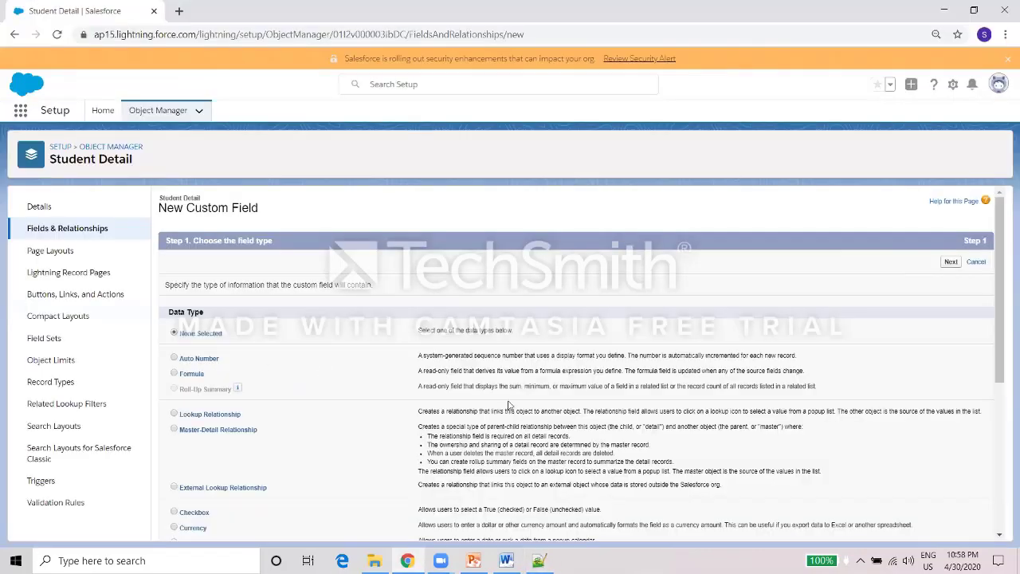
Create an Email-type field labelled Student Email with the auto-filled field name and default settings.
{"action": "left_click", "coordinate": [1002, 462]}
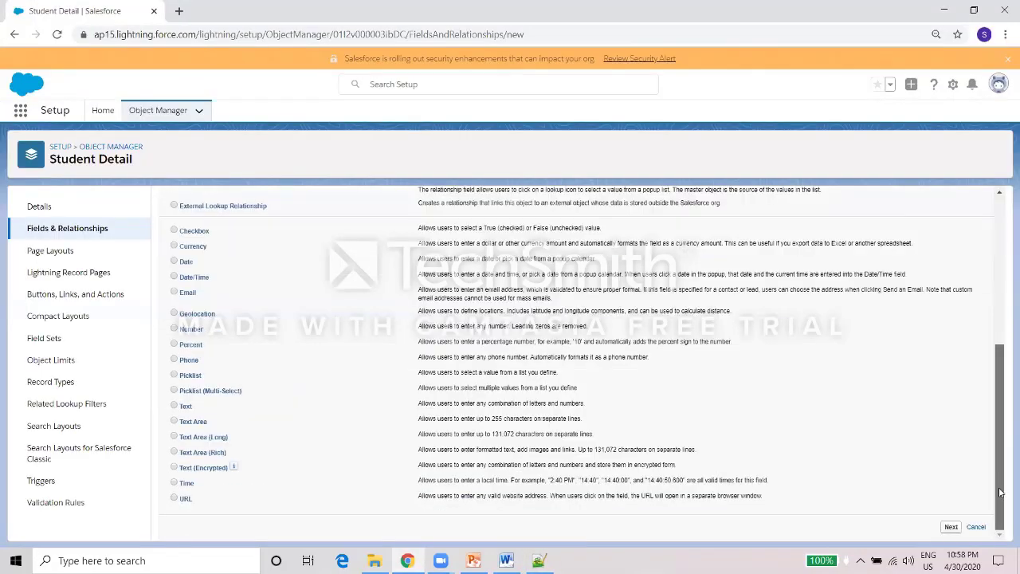
{"action": "left_click", "coordinate": [175, 292]}
{"action": "left_click", "coordinate": [951, 526]}
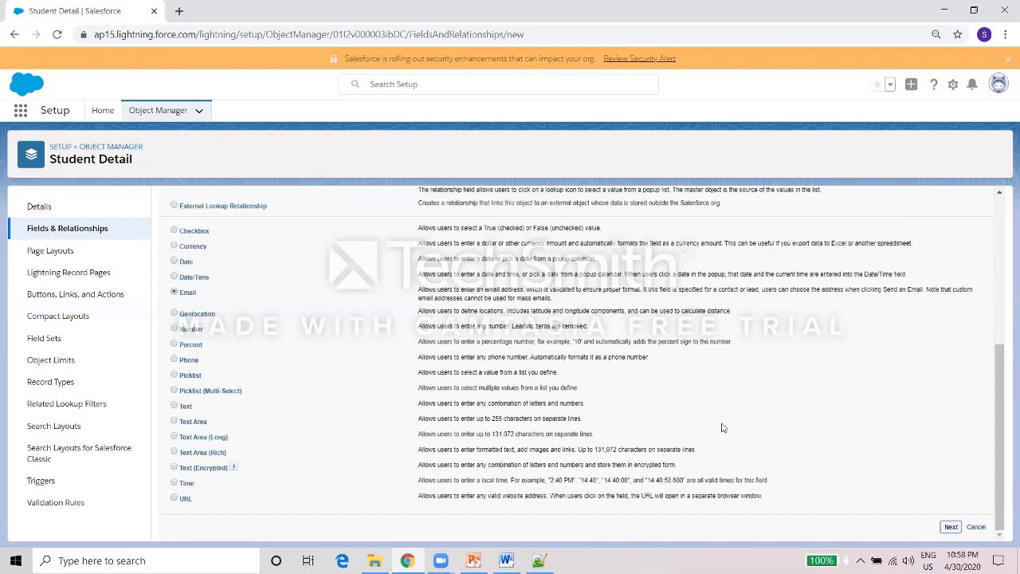
{"action": "left_click", "coordinate": [327, 284]}
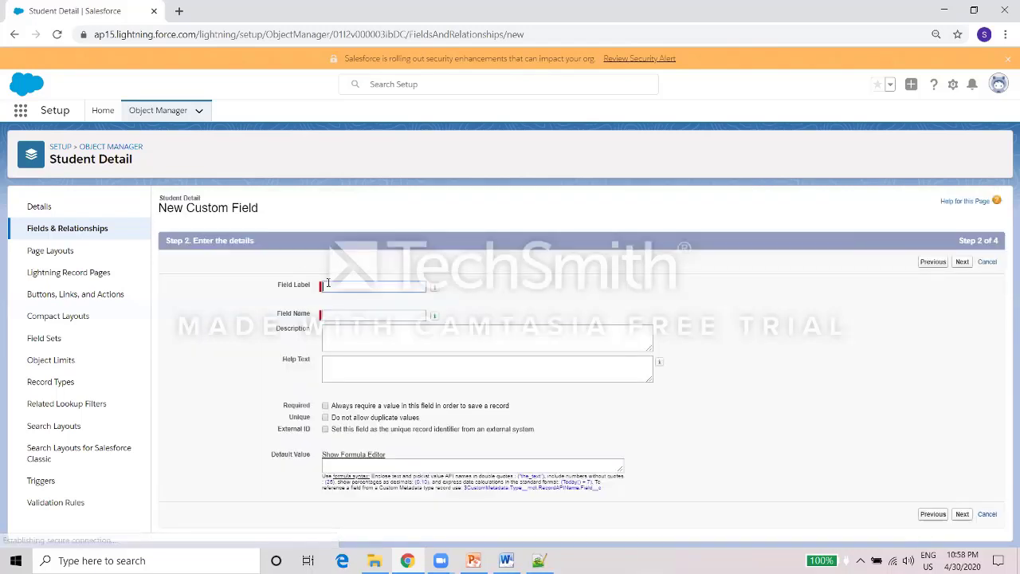
{"action": "type", "text": "Student Email"}
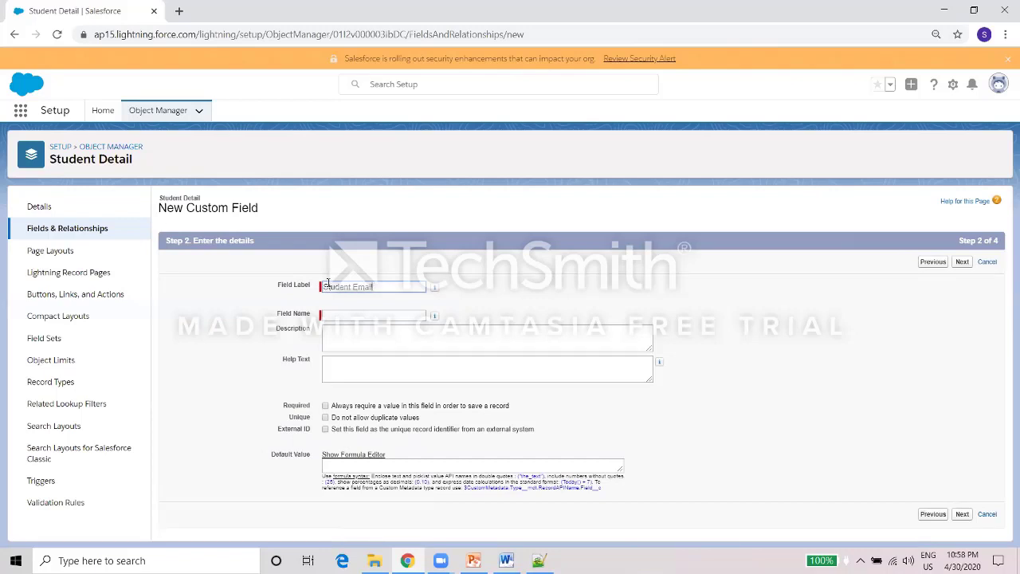
{"action": "left_click", "coordinate": [625, 294]}
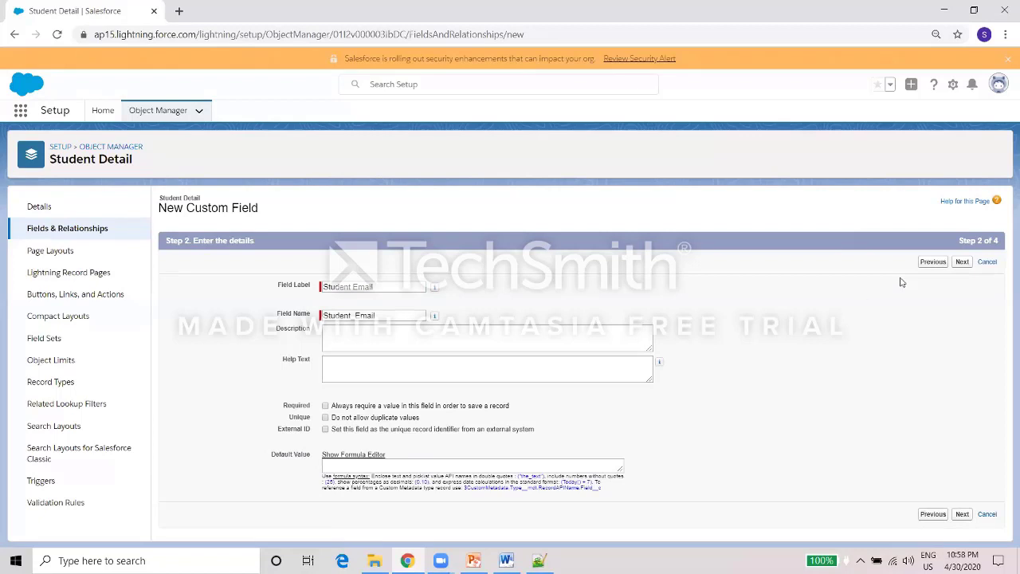
{"action": "left_click", "coordinate": [962, 262]}
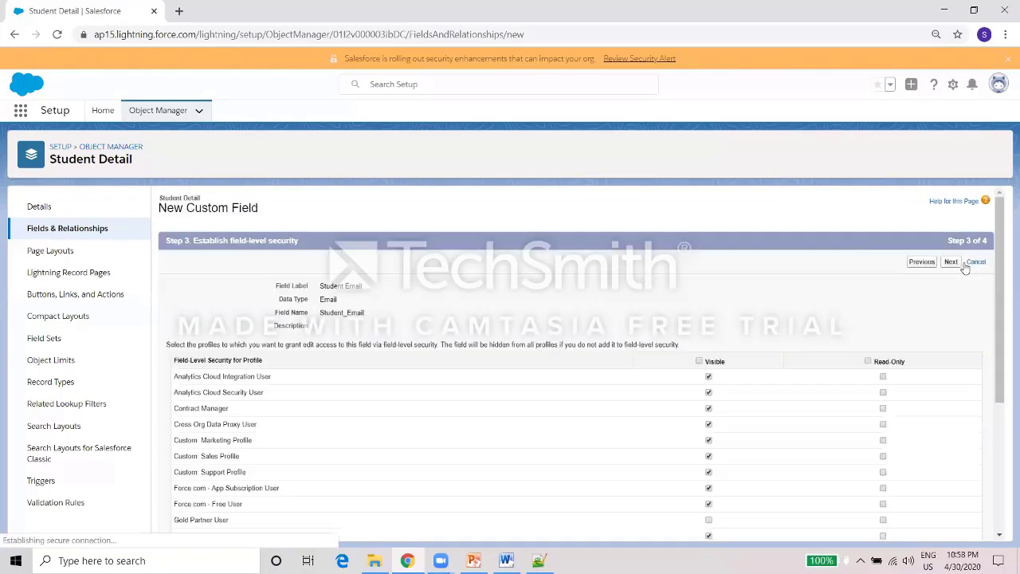
{"action": "left_click", "coordinate": [949, 261]}
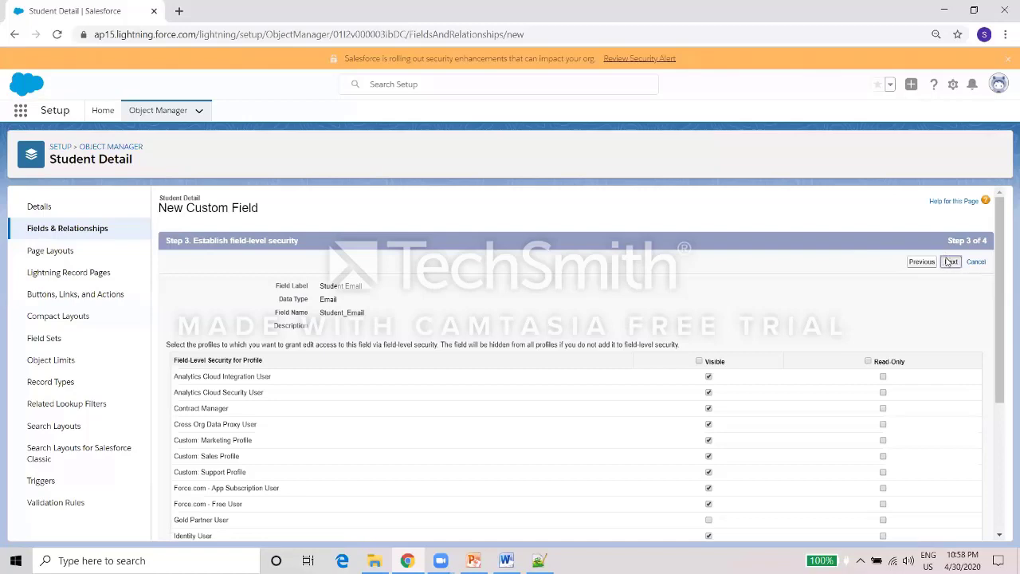
{"action": "left_click", "coordinate": [933, 266]}
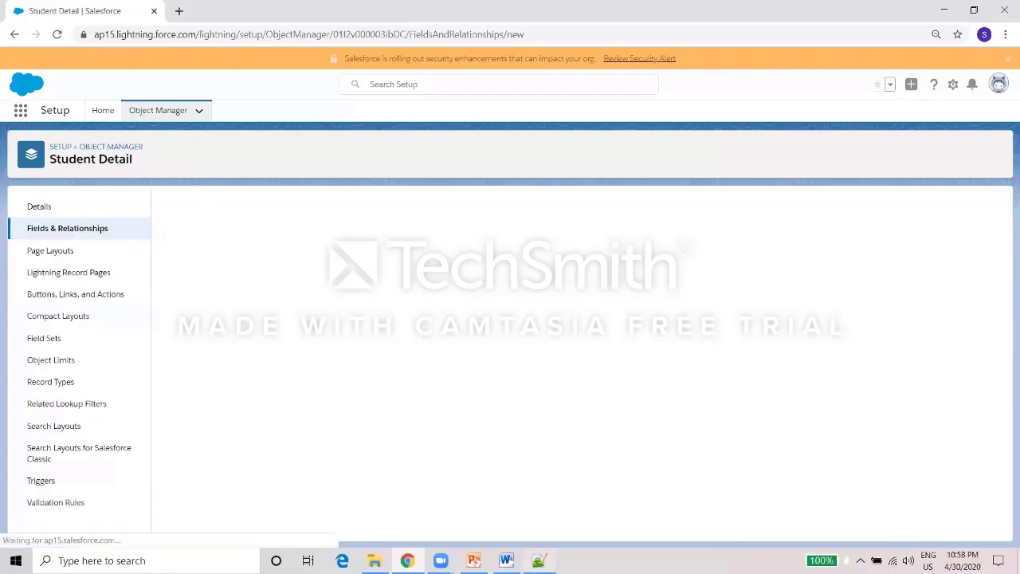
{"action": "key", "text": "alt+Tab"}
{"action": "key", "text": "alt+Tab"}
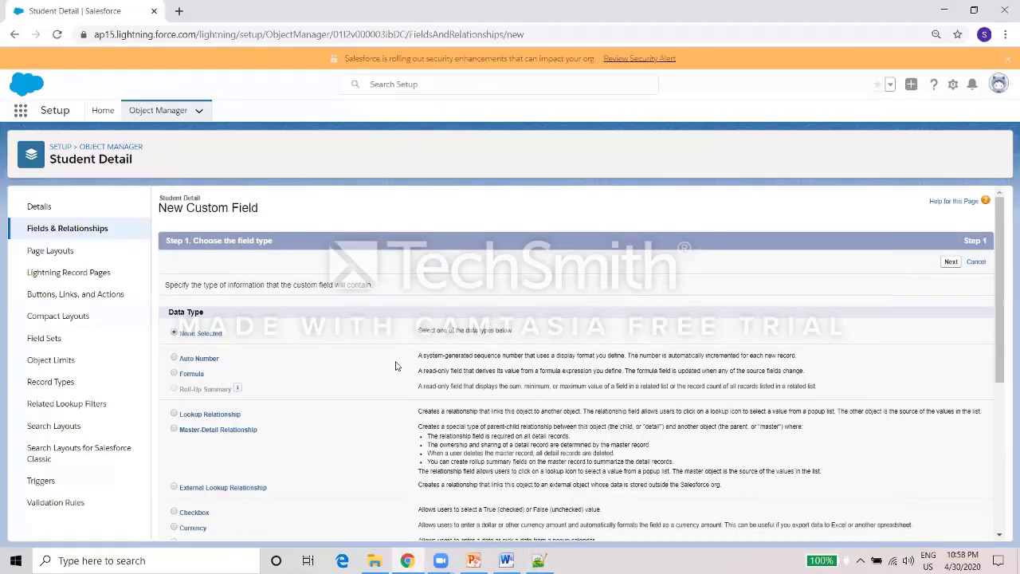
Create a Number field labelled Age (length 18, 0 decimals) with default visibility and layouts.
{"action": "scroll", "coordinate": [978, 490], "scroll_direction": "down", "scroll_amount": 4}
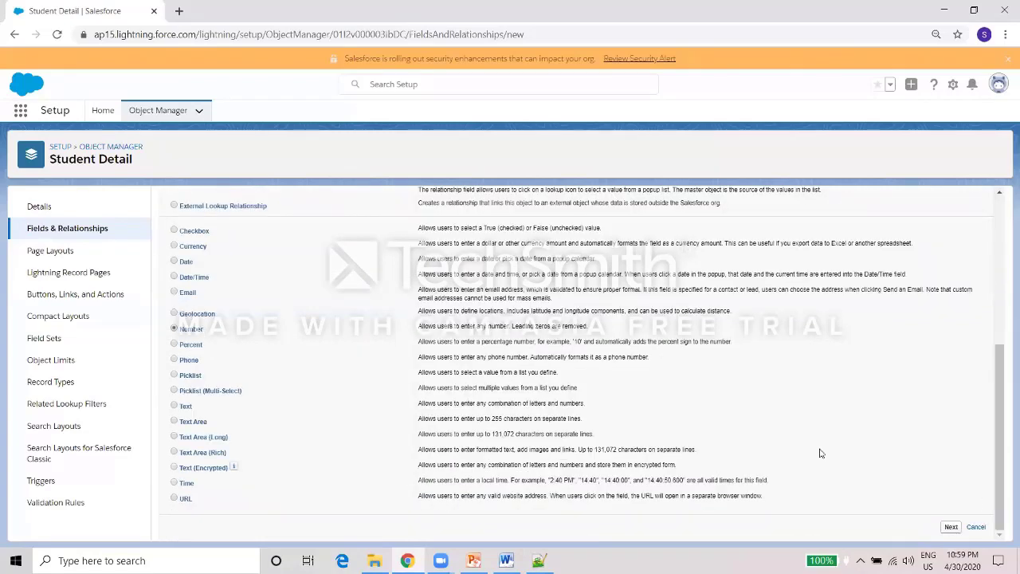
{"action": "left_click", "coordinate": [950, 527]}
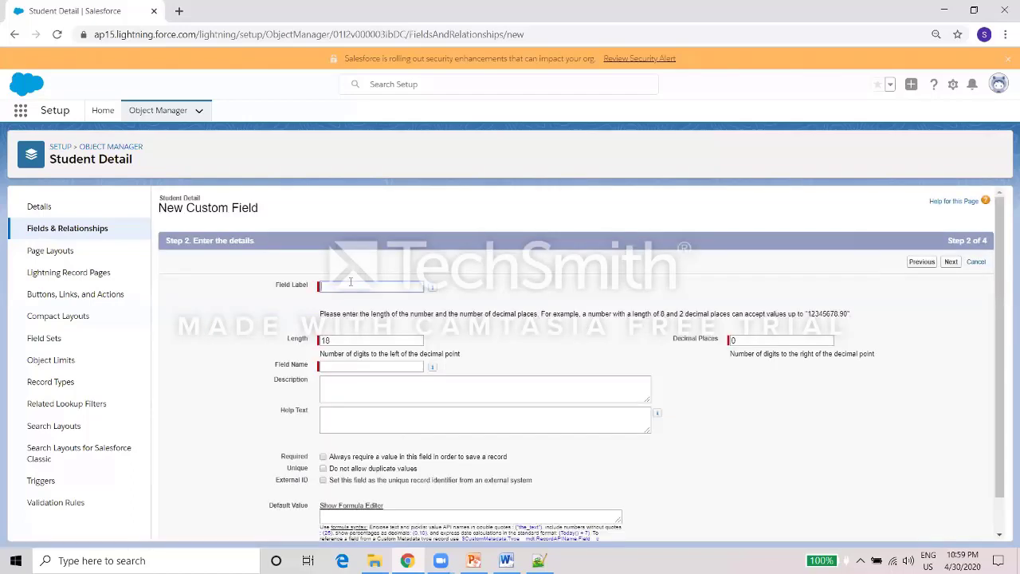
{"action": "left_click", "coordinate": [466, 320]}
{"action": "left_click", "coordinate": [951, 263]}
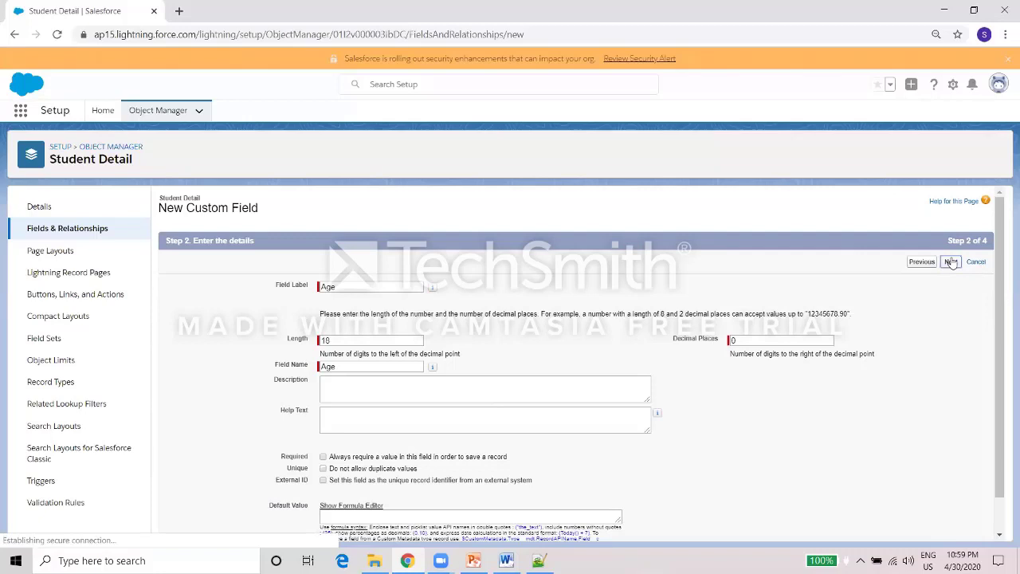
{"action": "left_click", "coordinate": [950, 263]}
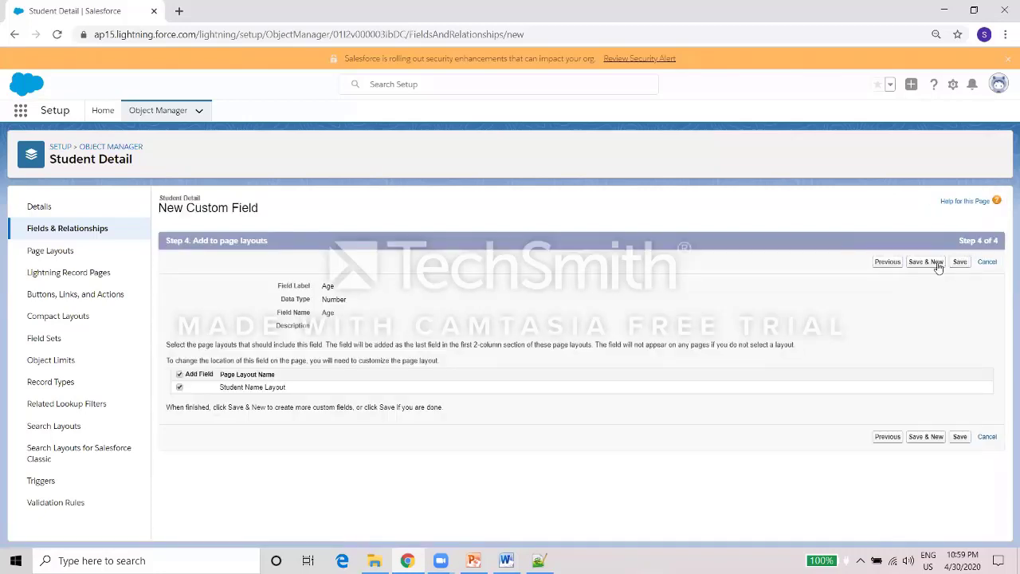
{"action": "left_click", "coordinate": [938, 265]}
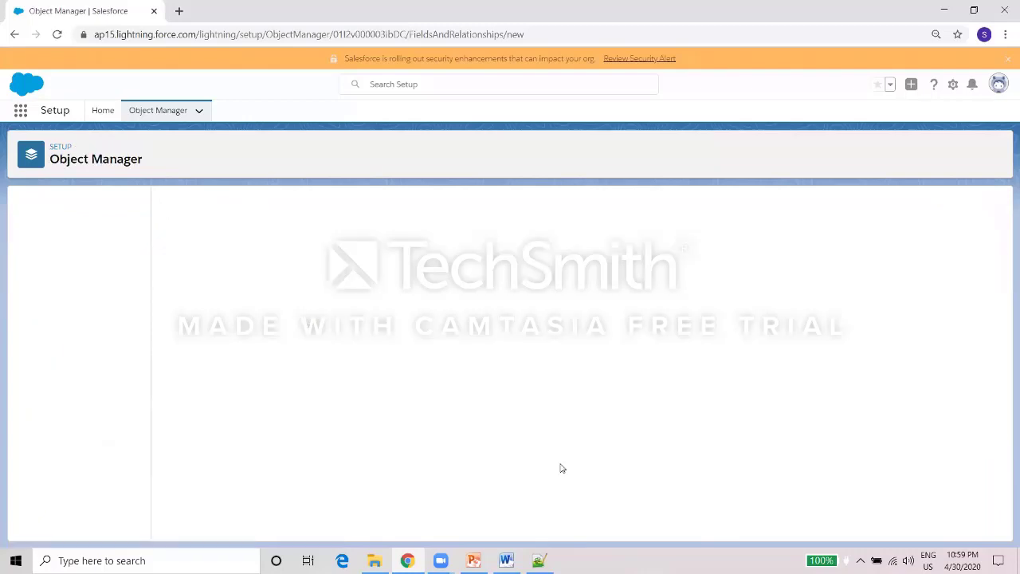
Create a Text field labelled Gender with length 10, accepting default security and layouts.
{"action": "key", "text": "alt+Tab"}
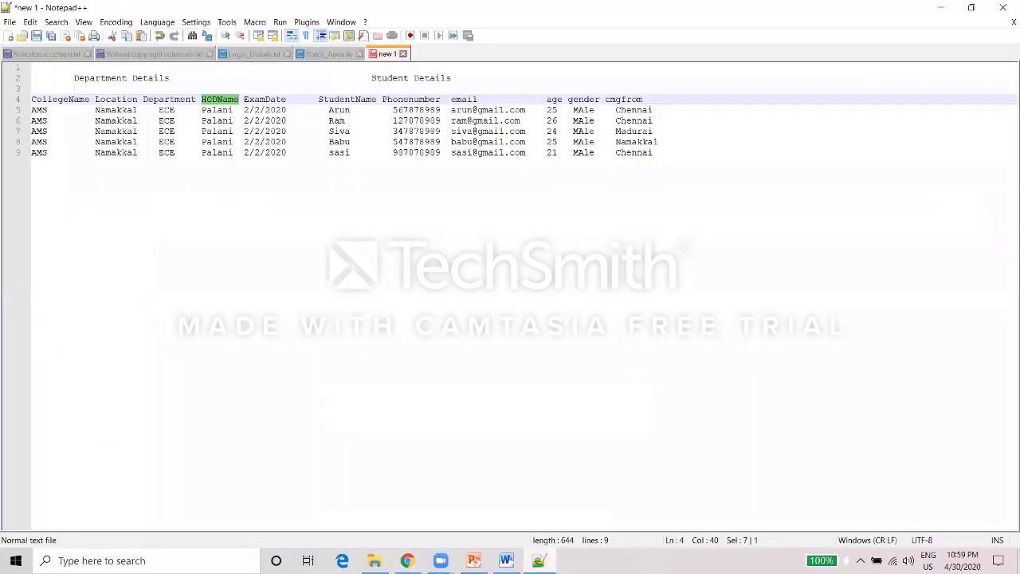
{"action": "key", "text": "alt+Tab"}
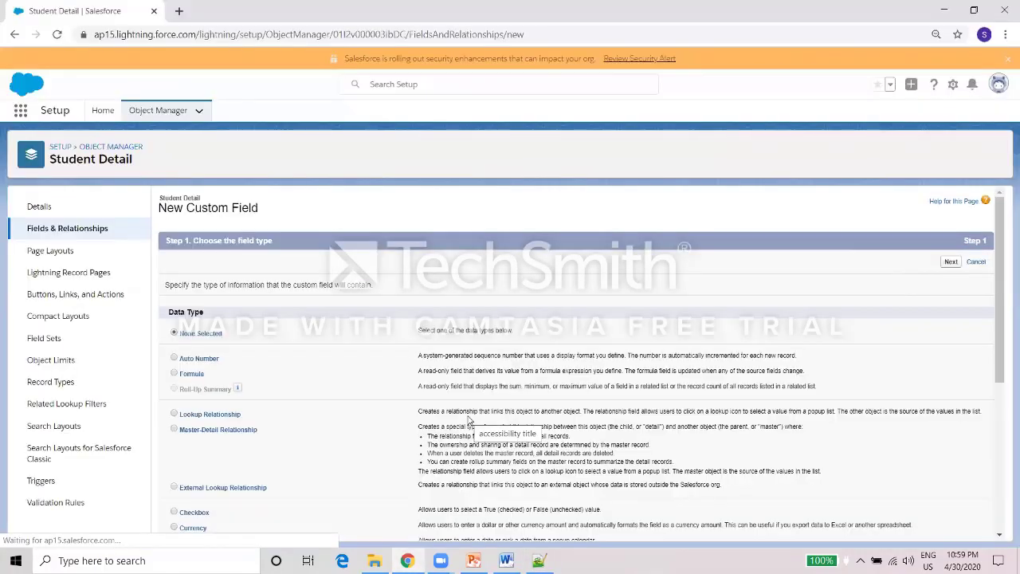
{"action": "scroll", "coordinate": [1002, 330], "scroll_direction": "down", "scroll_amount": 4}
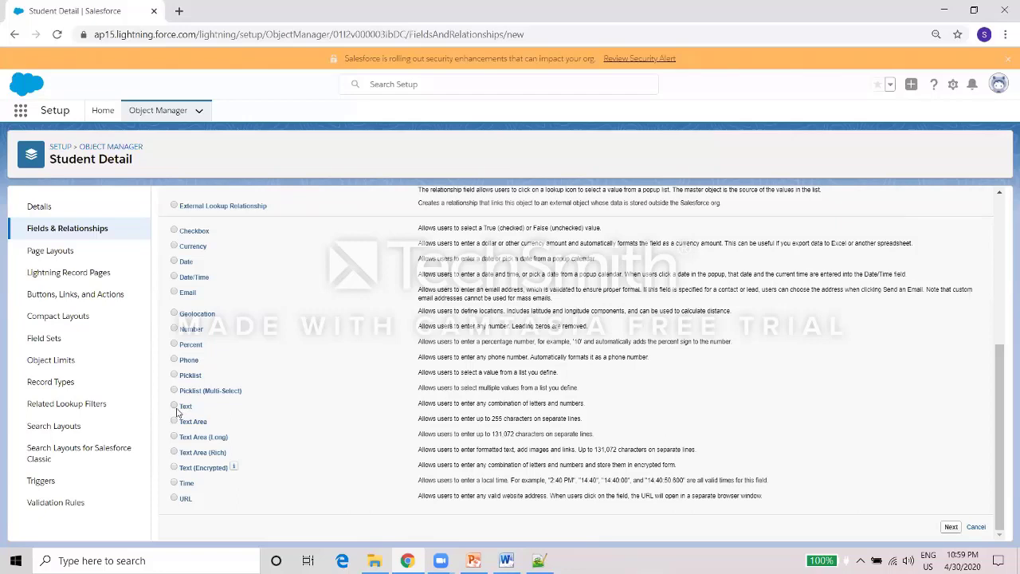
{"action": "left_click", "coordinate": [944, 530]}
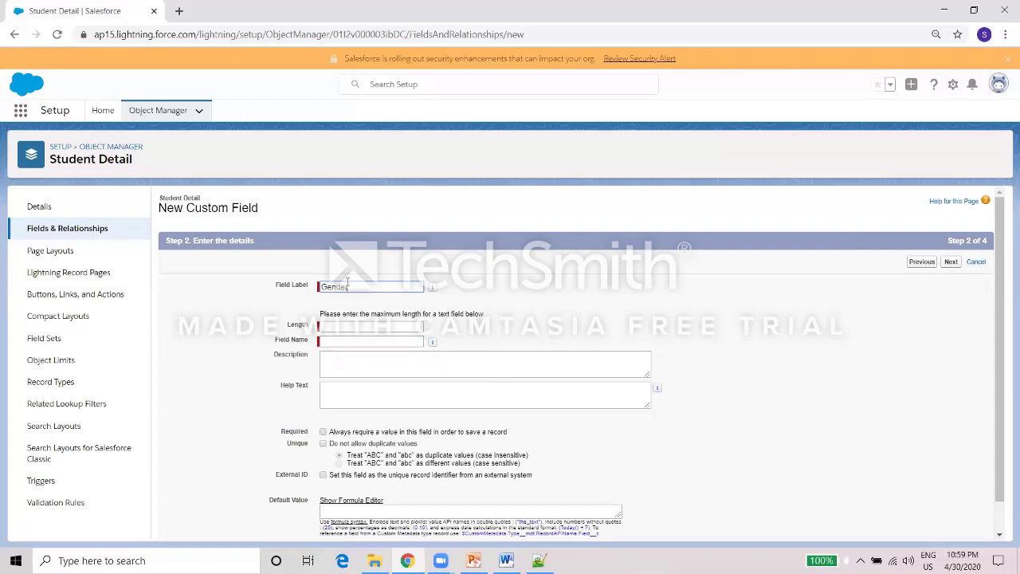
{"action": "left_click", "coordinate": [415, 327]}
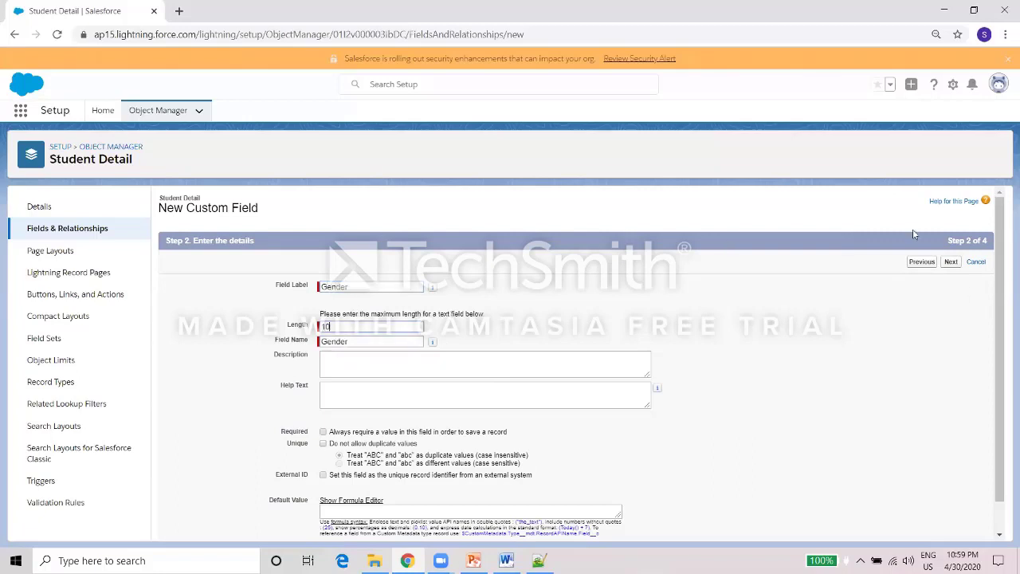
{"action": "left_click", "coordinate": [950, 263]}
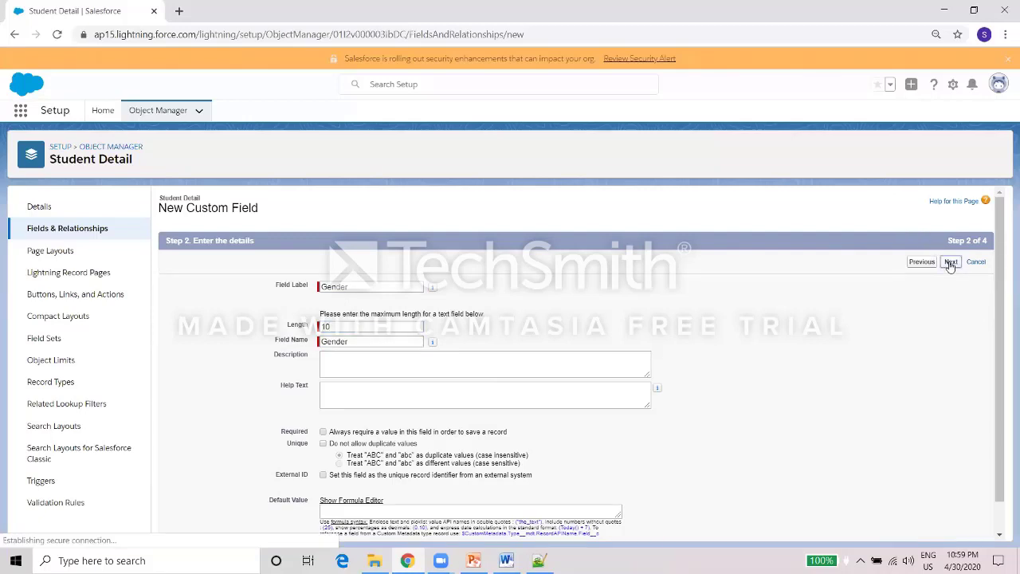
{"action": "left_click", "coordinate": [950, 263]}
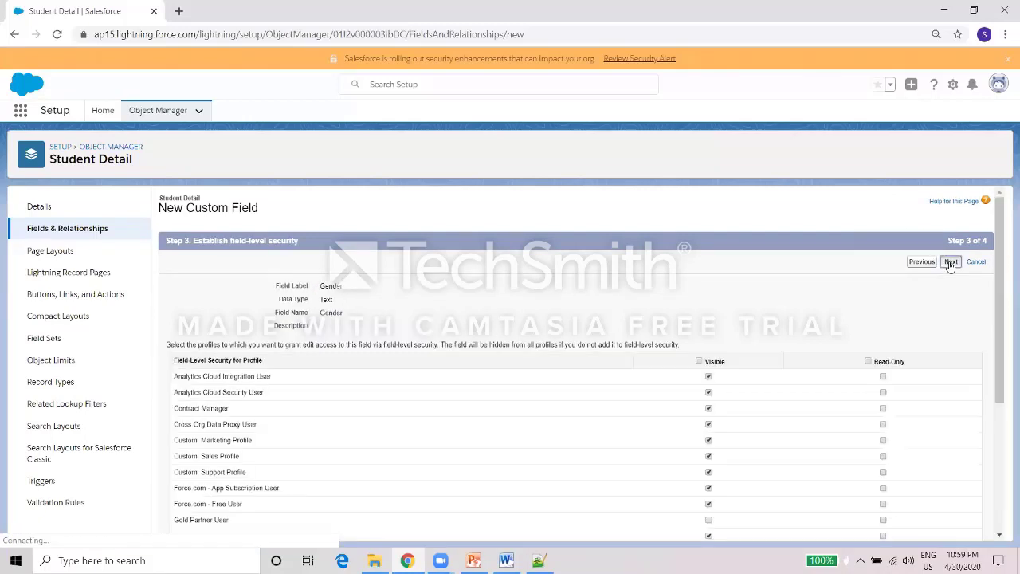
{"action": "left_click", "coordinate": [926, 262]}
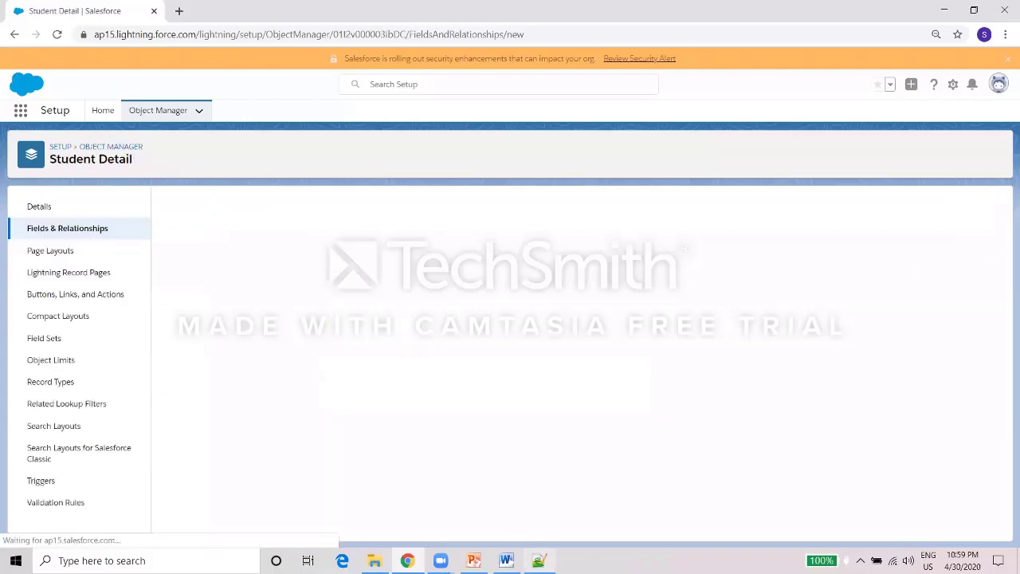
Create a Text field labelled Student Coming From with length 100 and save it.
{"action": "left_click", "coordinate": [539, 560]}
{"action": "left_click", "coordinate": [539, 560]}
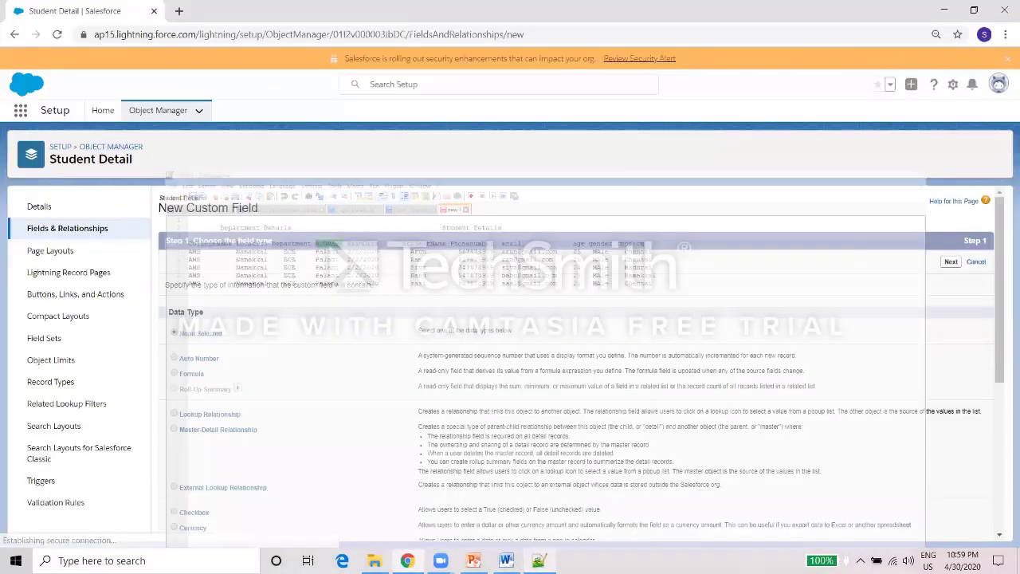
{"action": "left_click", "coordinate": [998, 448]}
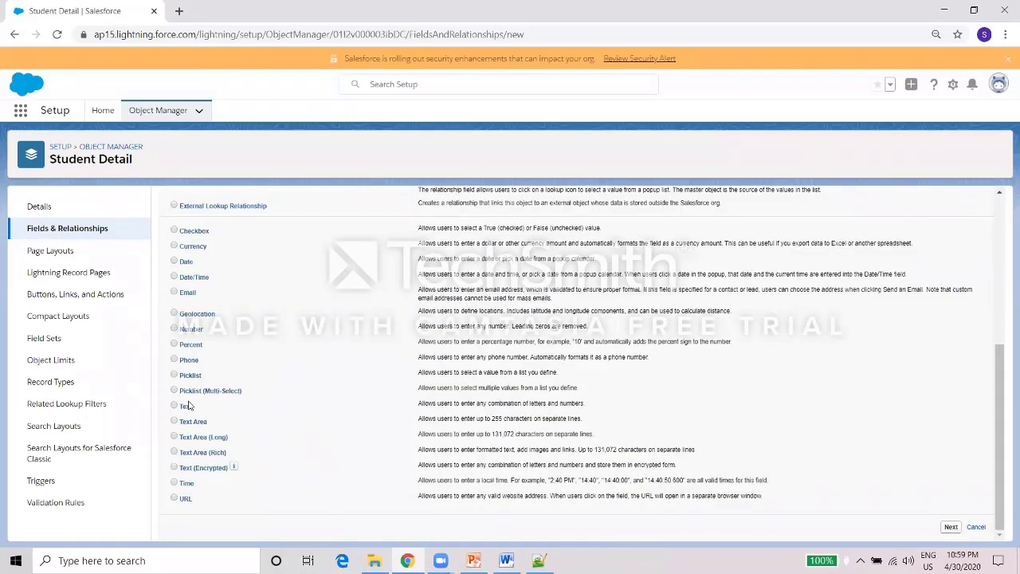
{"action": "left_click", "coordinate": [951, 527]}
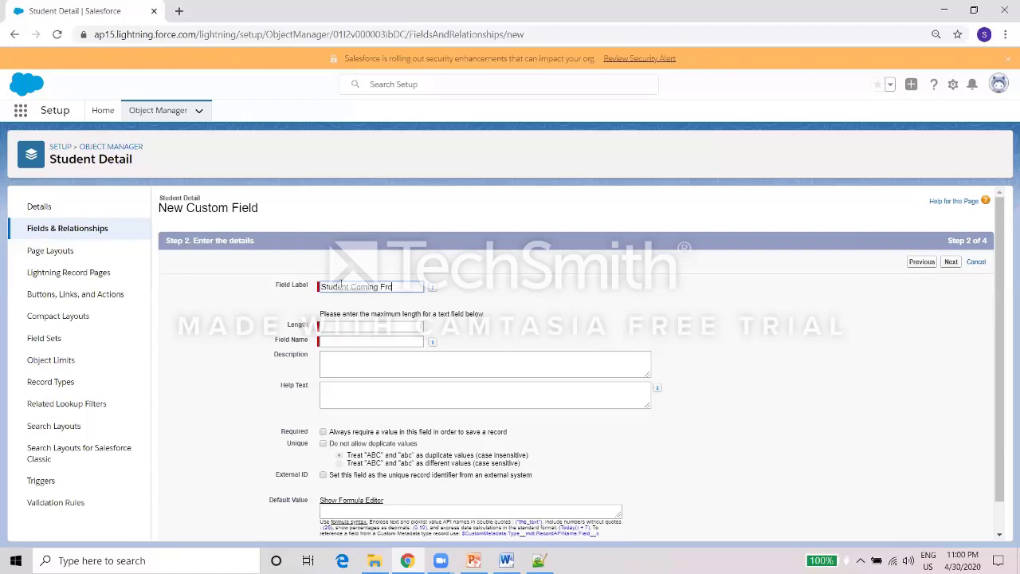
{"action": "left_click", "coordinate": [508, 327]}
{"action": "left_click", "coordinate": [369, 329]}
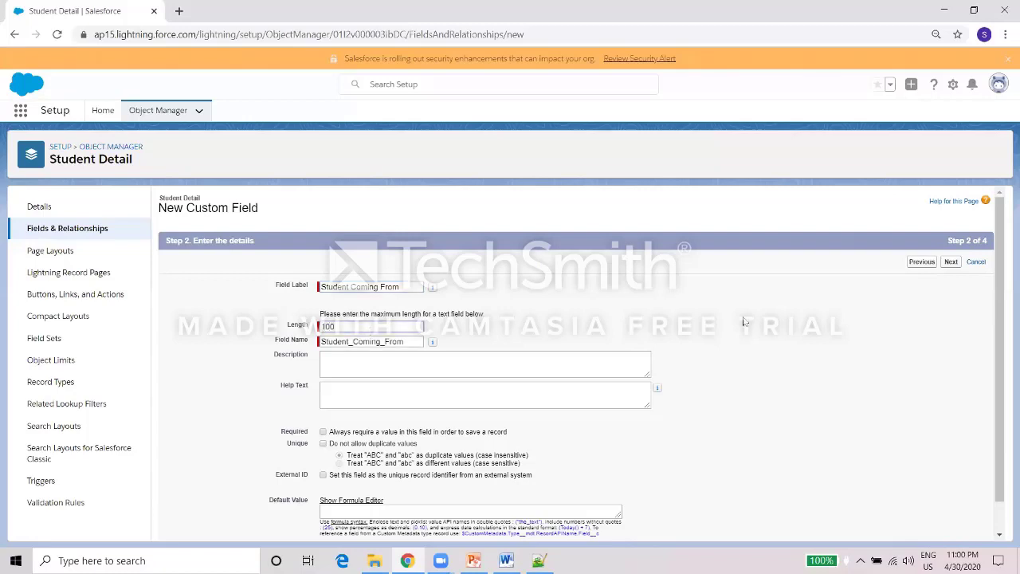
{"action": "left_click", "coordinate": [952, 262]}
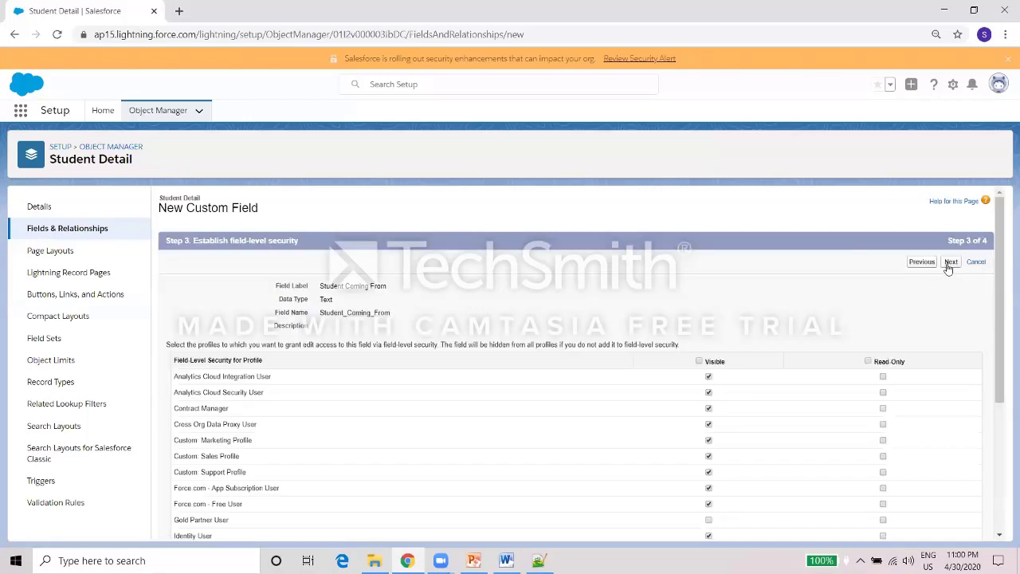
{"action": "left_click", "coordinate": [950, 263]}
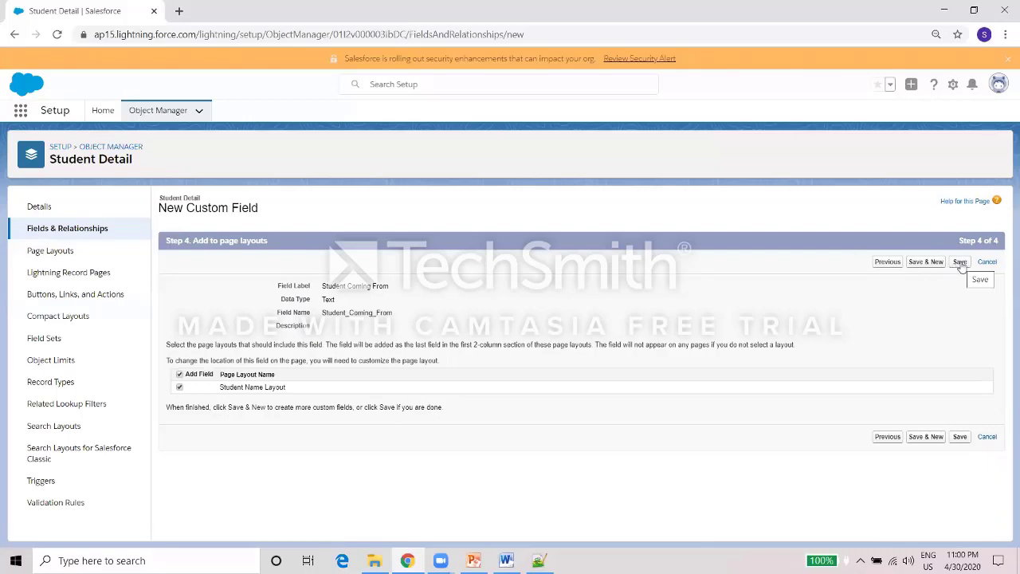
{"action": "left_click", "coordinate": [960, 263]}
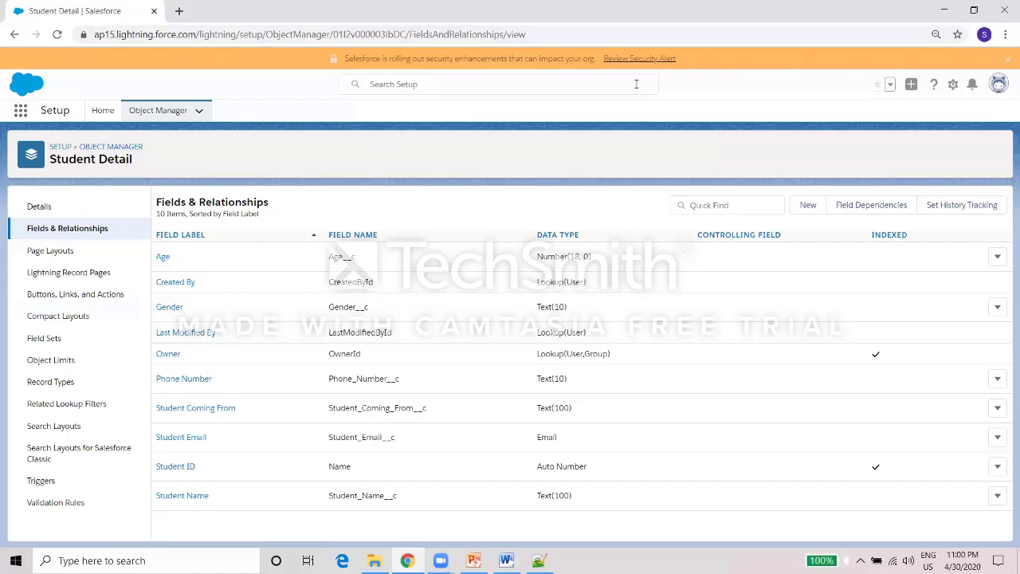
Open Setup and launch the Company Details app from the App Launcher.
{"action": "left_click", "coordinate": [952, 84]}
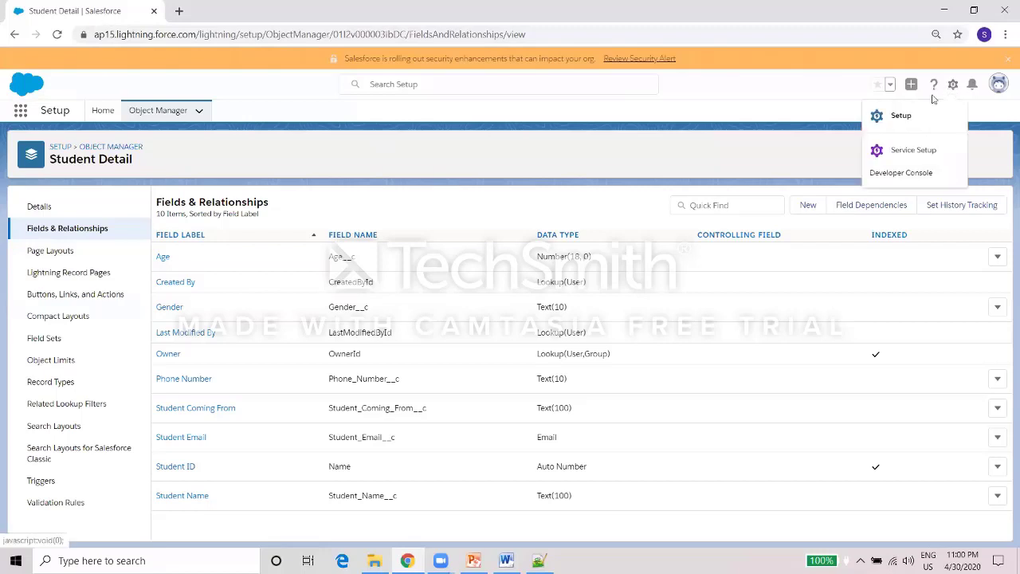
{"action": "left_click", "coordinate": [912, 119]}
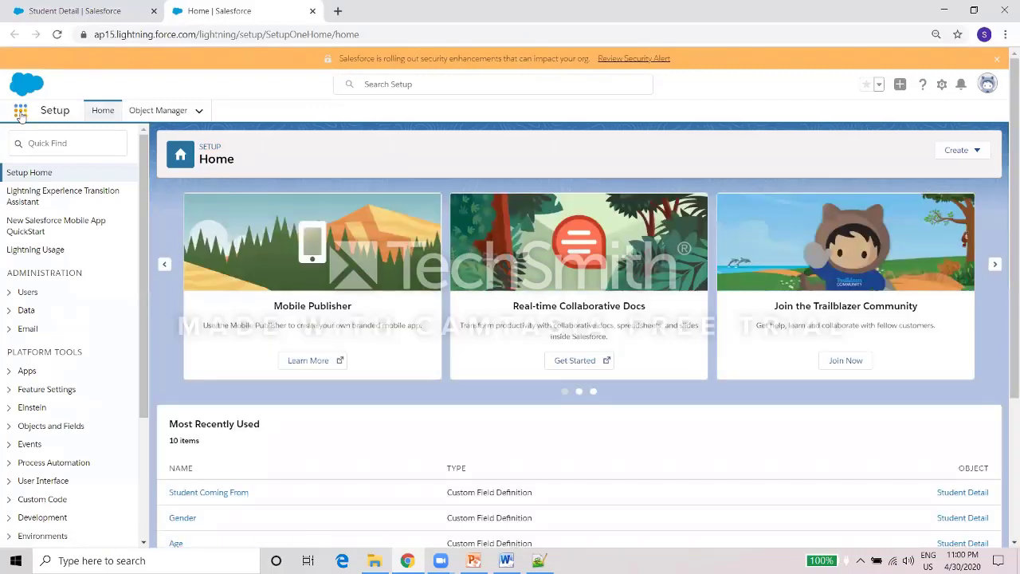
{"action": "left_click", "coordinate": [19, 110]}
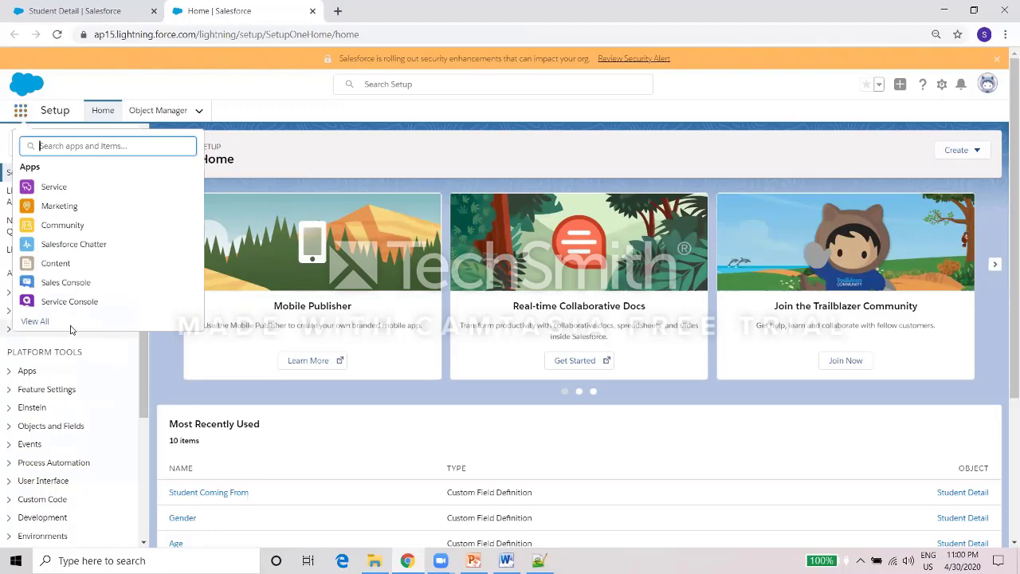
{"action": "left_click", "coordinate": [44, 321]}
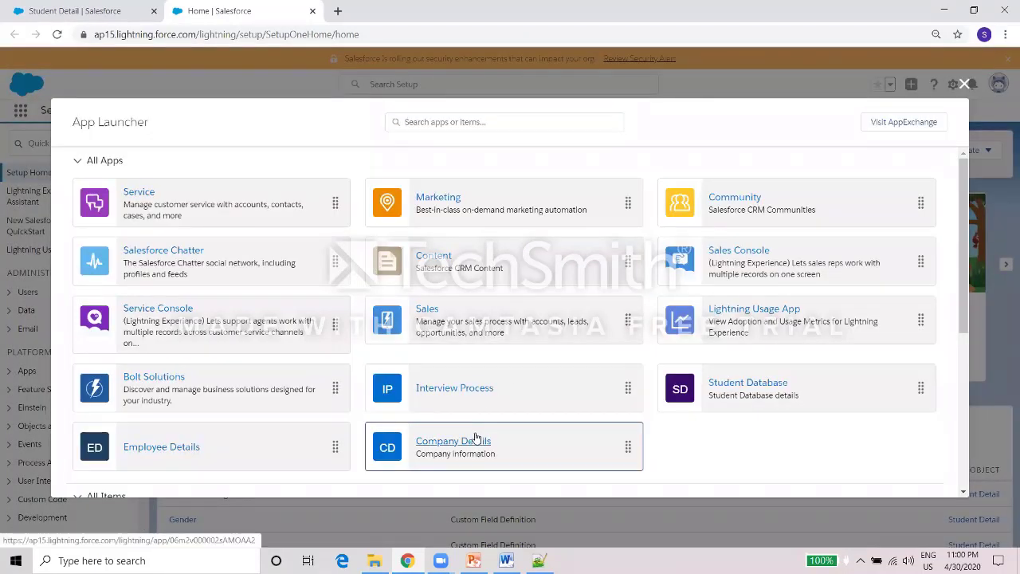
{"action": "left_click", "coordinate": [475, 436]}
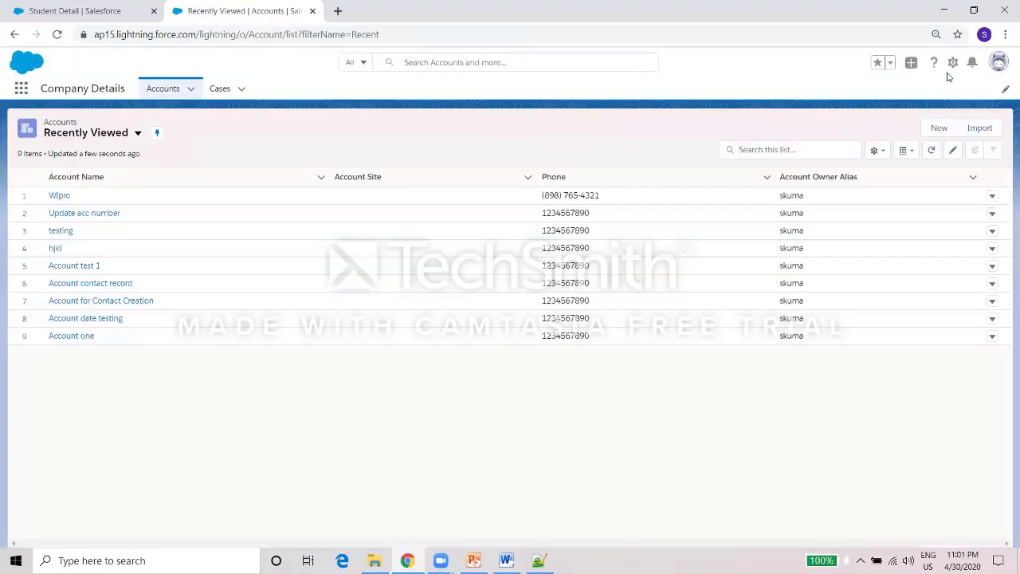
In a new Setup tab, search Quick Find for 'tab' and open the Tabs page.
{"action": "left_click", "coordinate": [953, 63]}
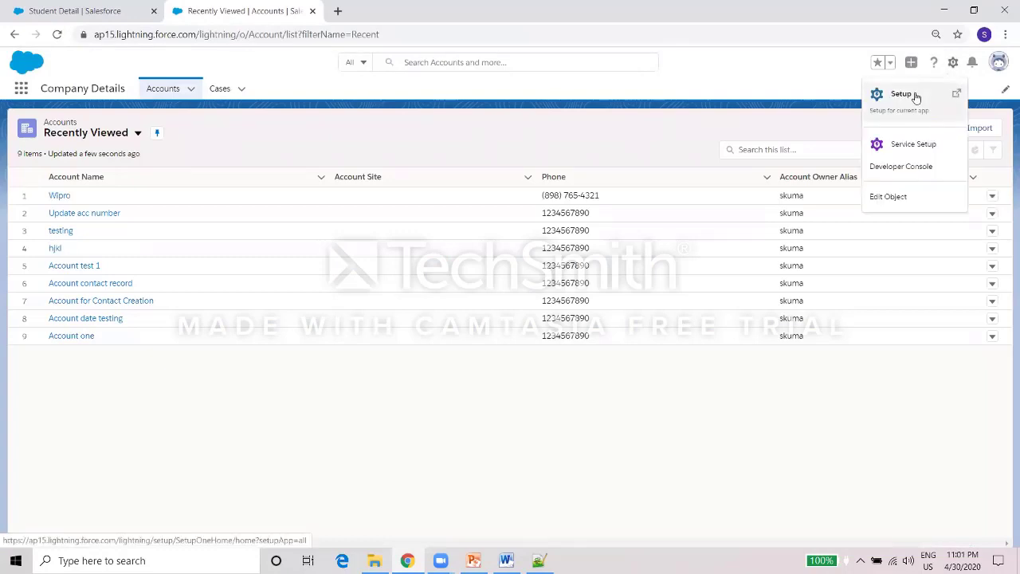
{"action": "left_click", "coordinate": [900, 94]}
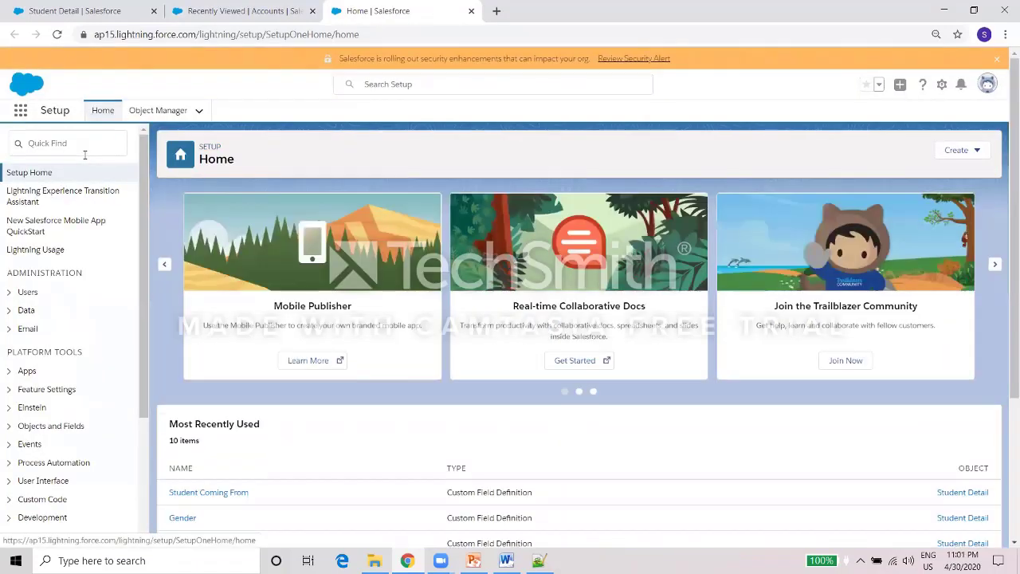
{"action": "left_click", "coordinate": [87, 145]}
{"action": "type", "text": "ta"}
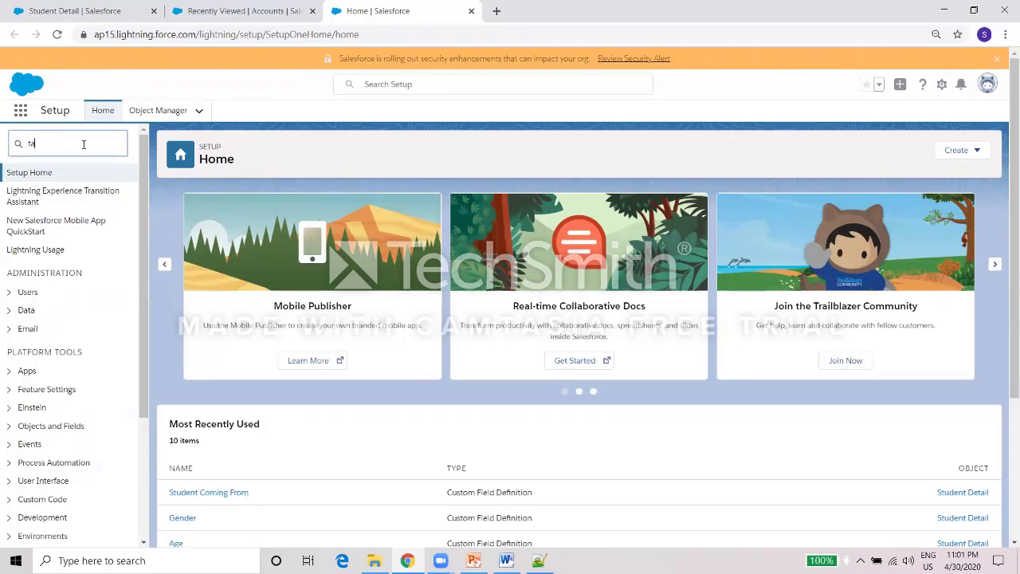
{"action": "type", "text": "b"}
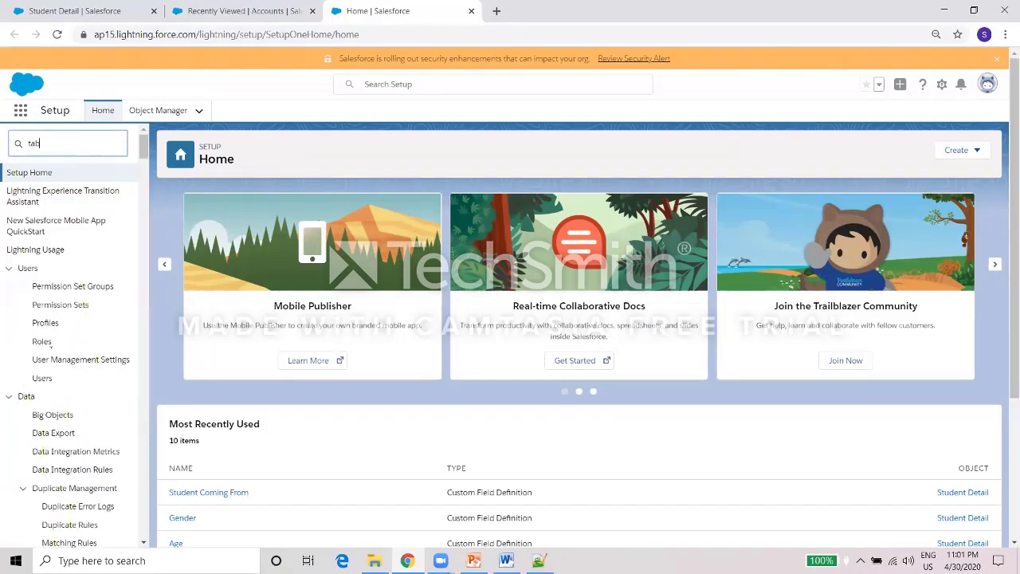
{"action": "left_click", "coordinate": [40, 210]}
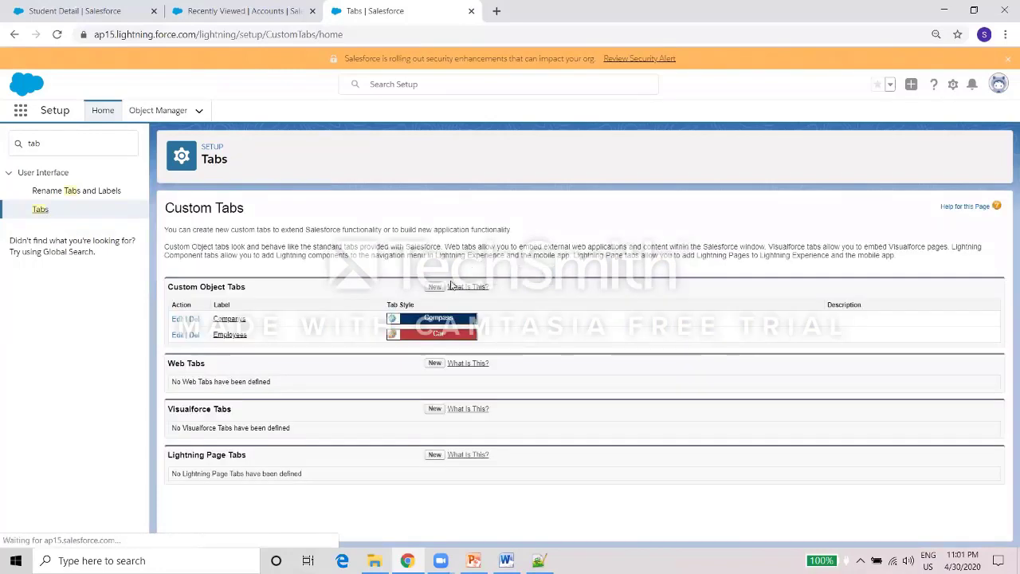
Create a Department Details custom object tab with the Box style and default profiles and apps.
{"action": "left_click", "coordinate": [433, 287]}
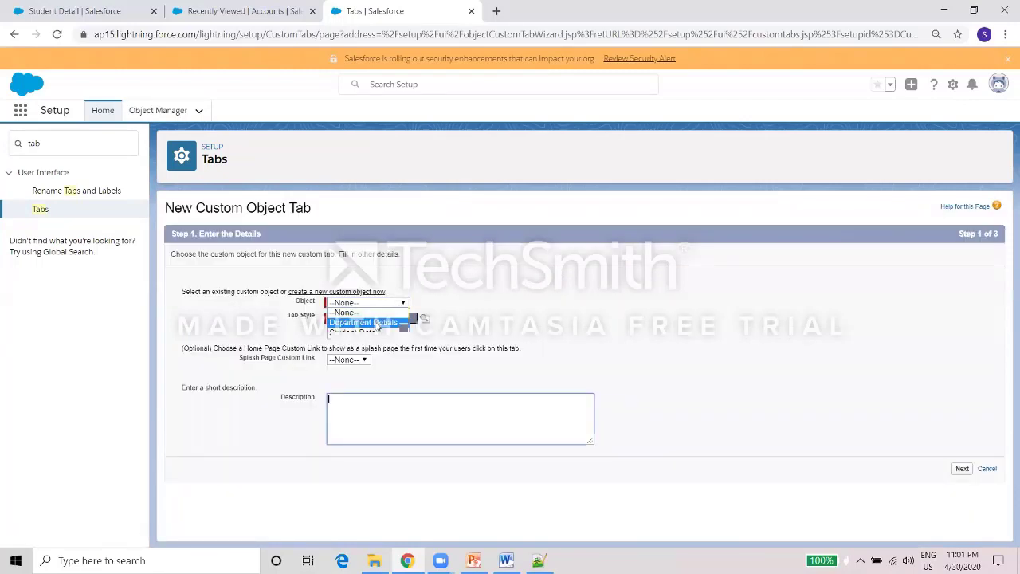
{"action": "left_click", "coordinate": [371, 322]}
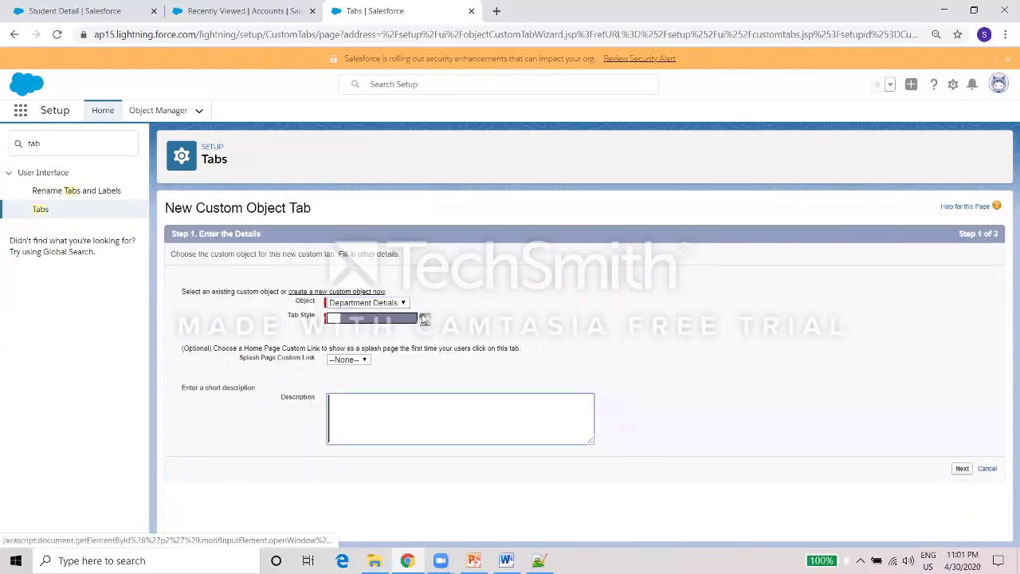
{"action": "left_click", "coordinate": [369, 322]}
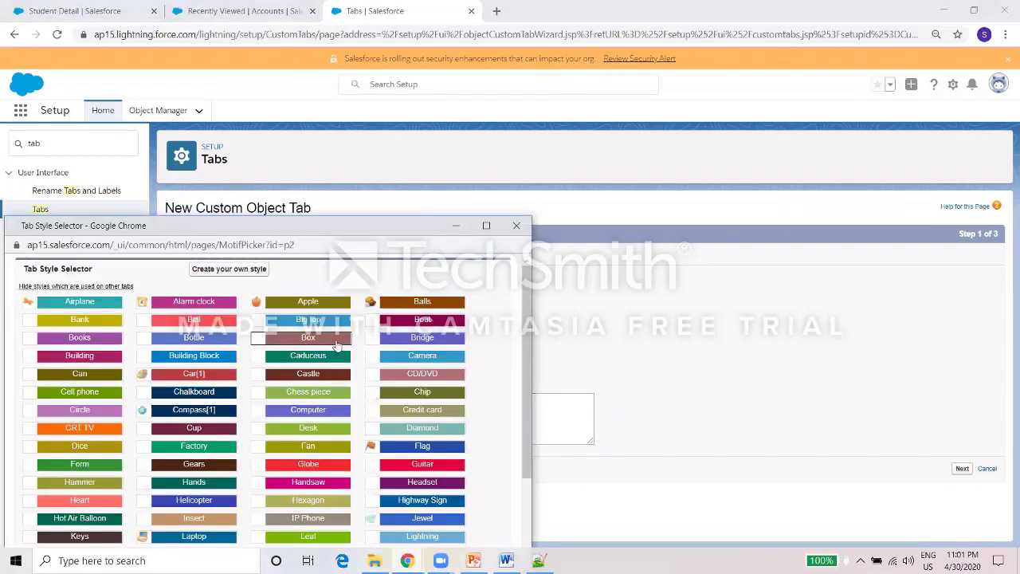
{"action": "left_click", "coordinate": [308, 338]}
{"action": "left_click", "coordinate": [361, 408]}
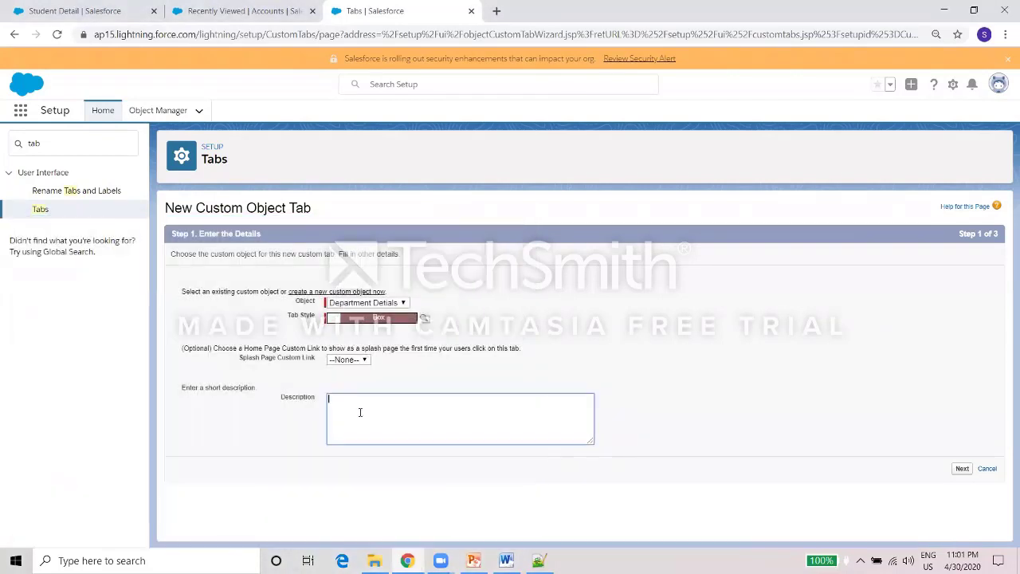
{"action": "left_click", "coordinate": [961, 469]}
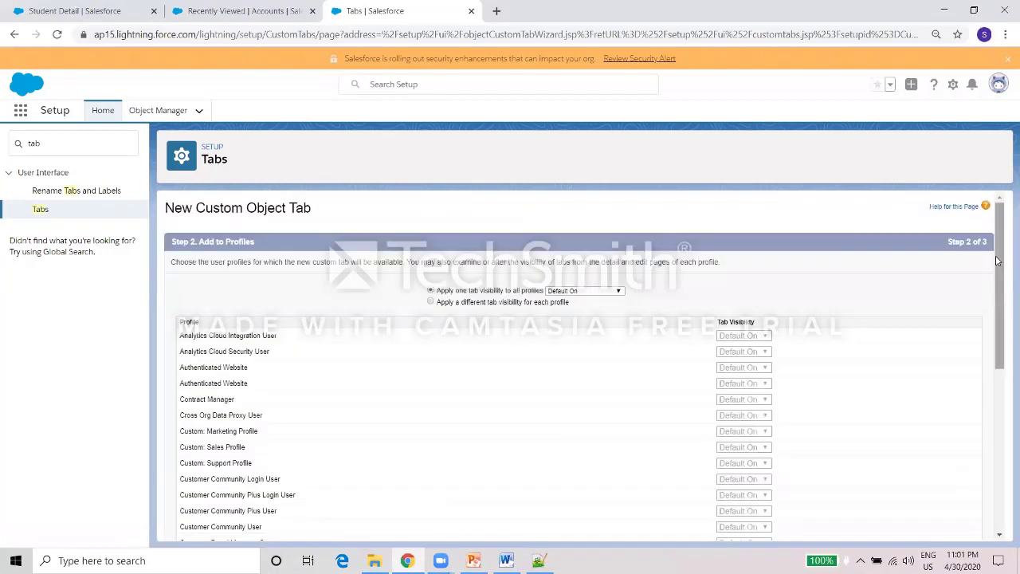
{"action": "left_click_drag", "start_coordinate": [996, 260], "coordinate": [997, 422]}
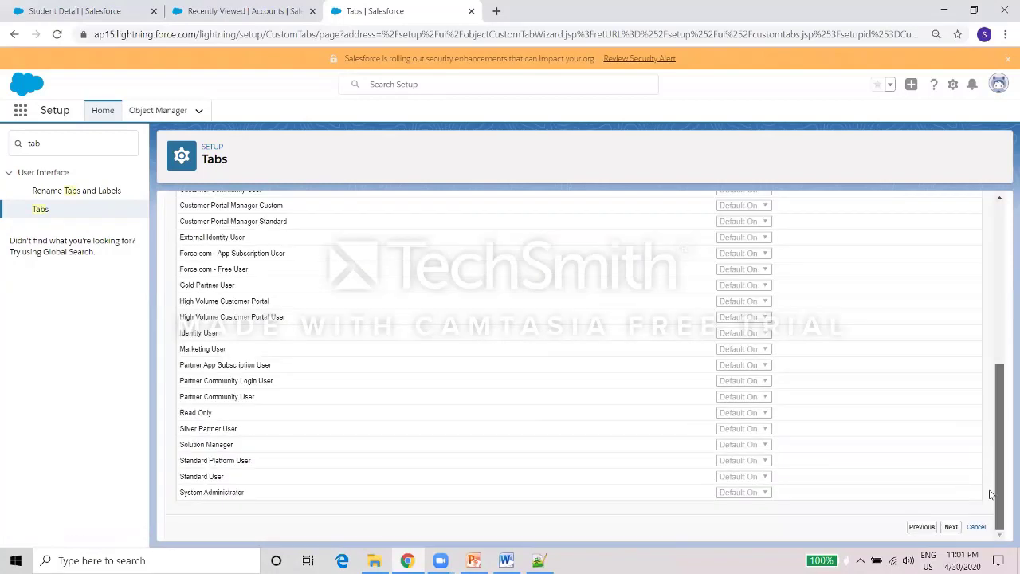
{"action": "left_click", "coordinate": [952, 528]}
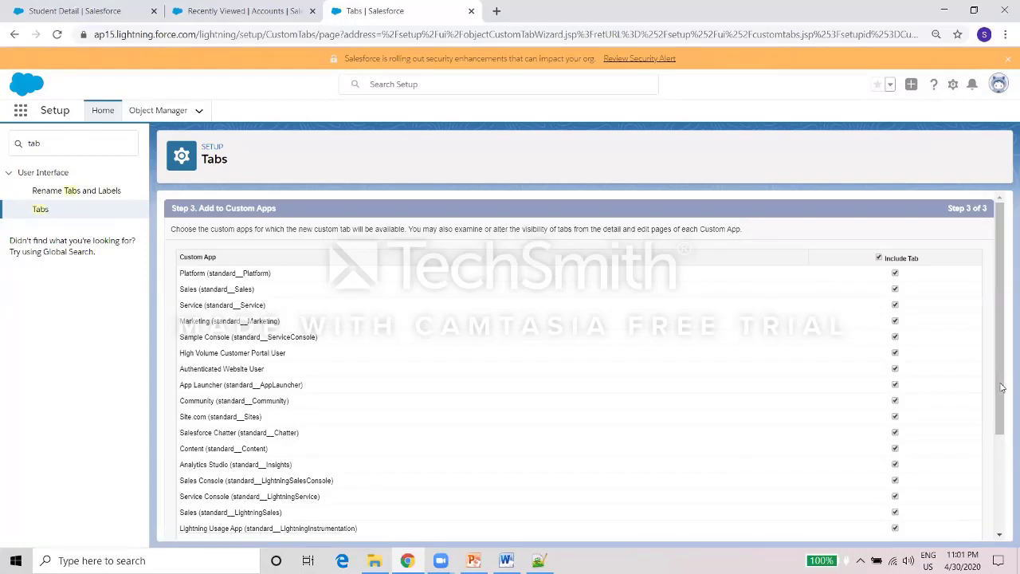
{"action": "scroll", "coordinate": [989, 520], "scroll_direction": "down", "scroll_amount": 3}
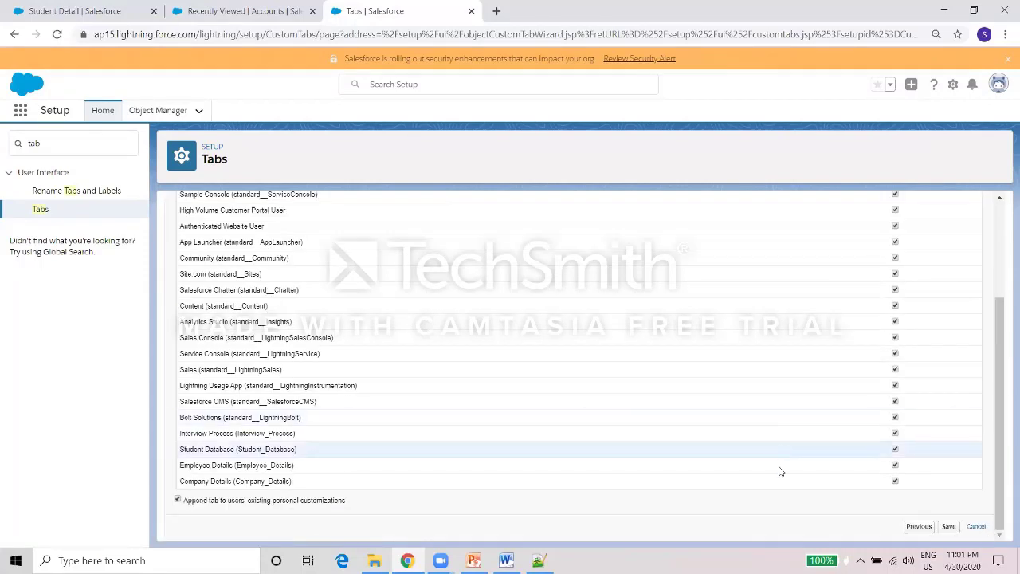
{"action": "left_click", "coordinate": [949, 527]}
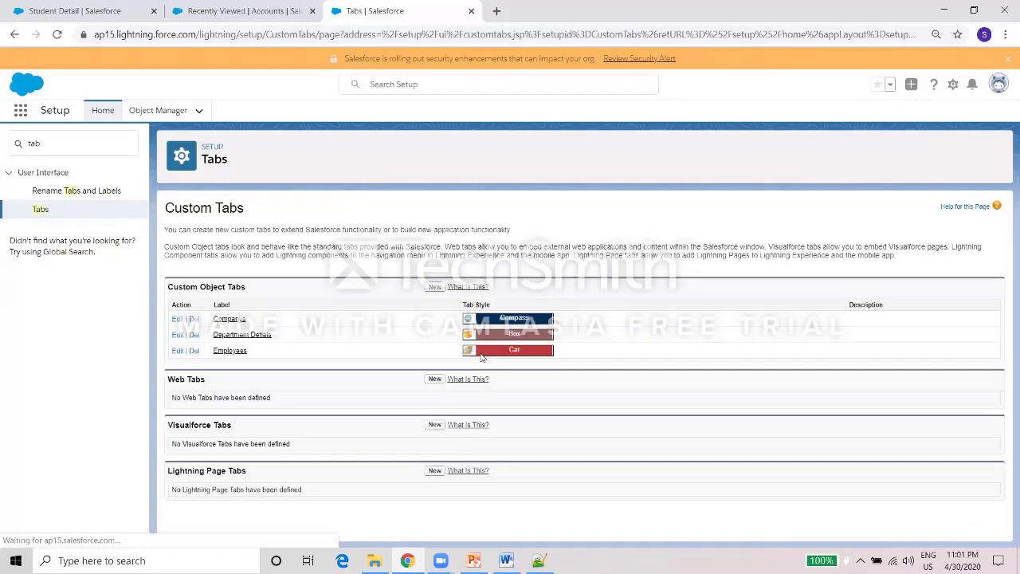
Save a Student Detail custom object tab using the red Car style with default profiles and apps.
{"action": "left_click", "coordinate": [435, 287]}
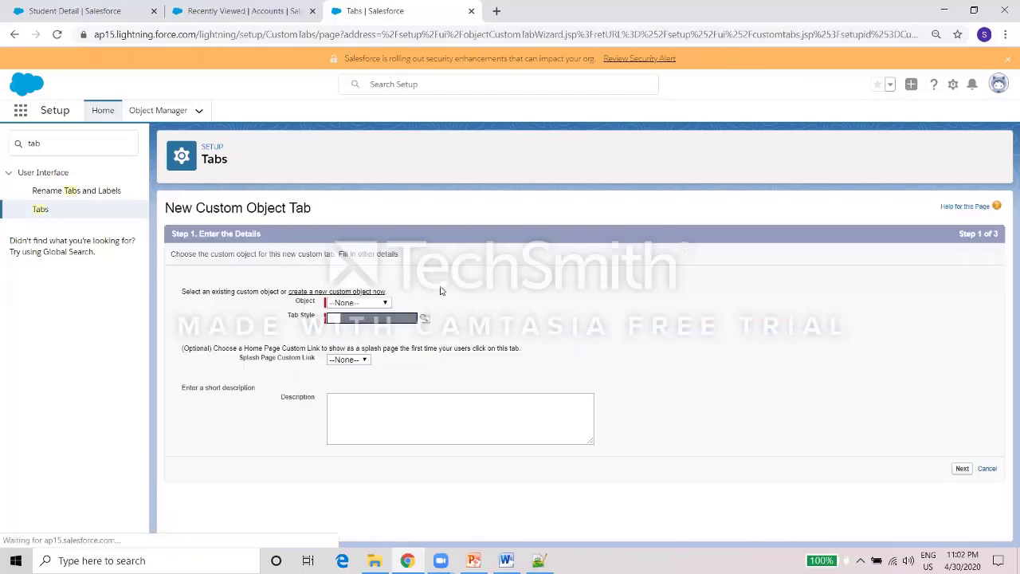
{"action": "left_click", "coordinate": [388, 304]}
{"action": "left_click", "coordinate": [371, 325]}
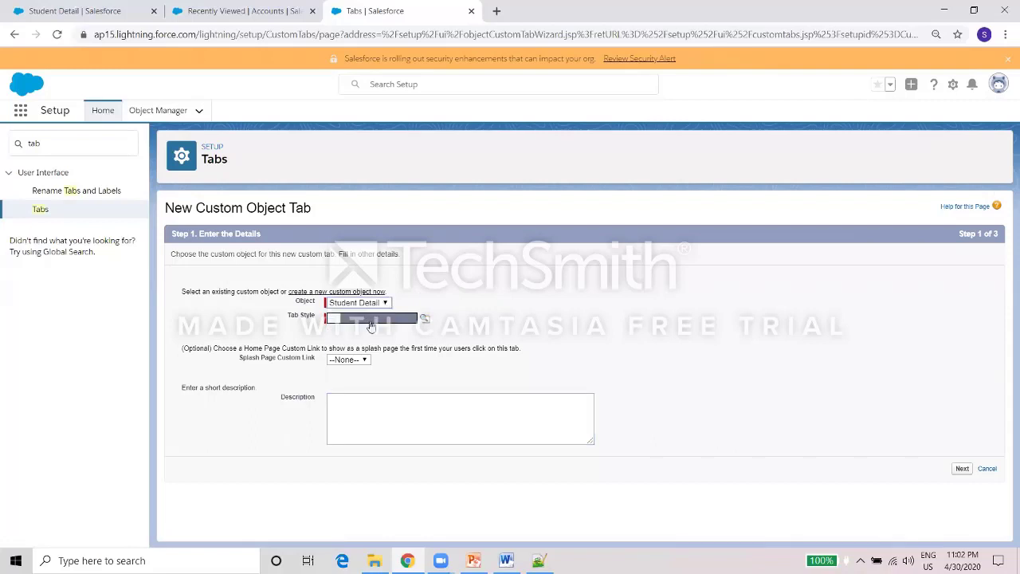
{"action": "left_click", "coordinate": [424, 319]}
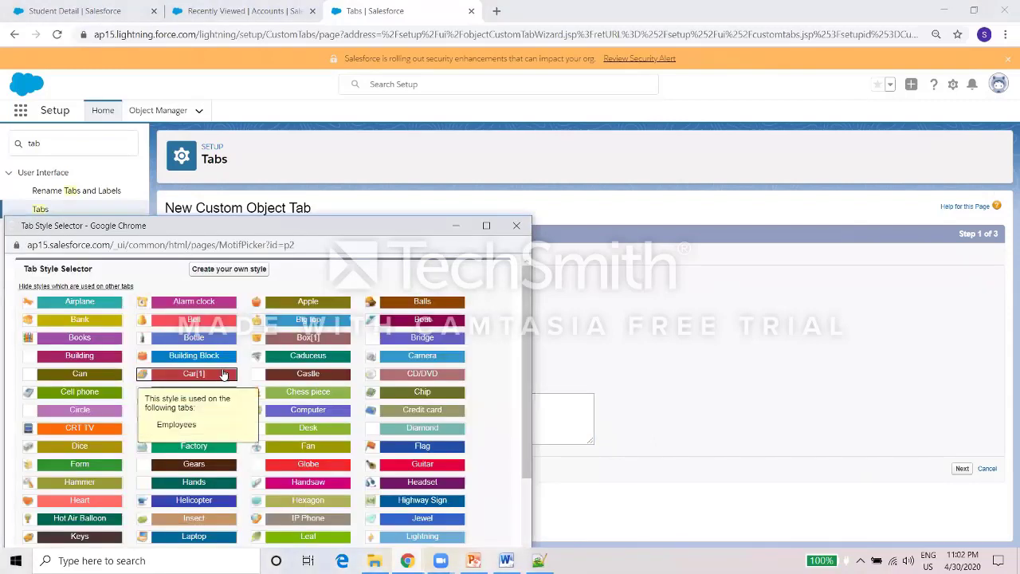
{"action": "left_click", "coordinate": [142, 446]}
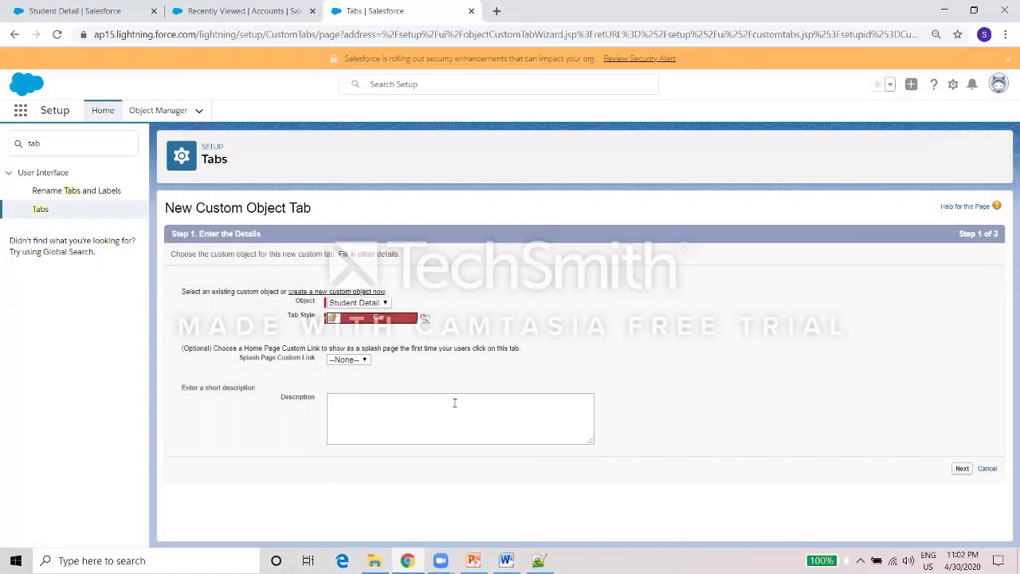
{"action": "left_click", "coordinate": [962, 470]}
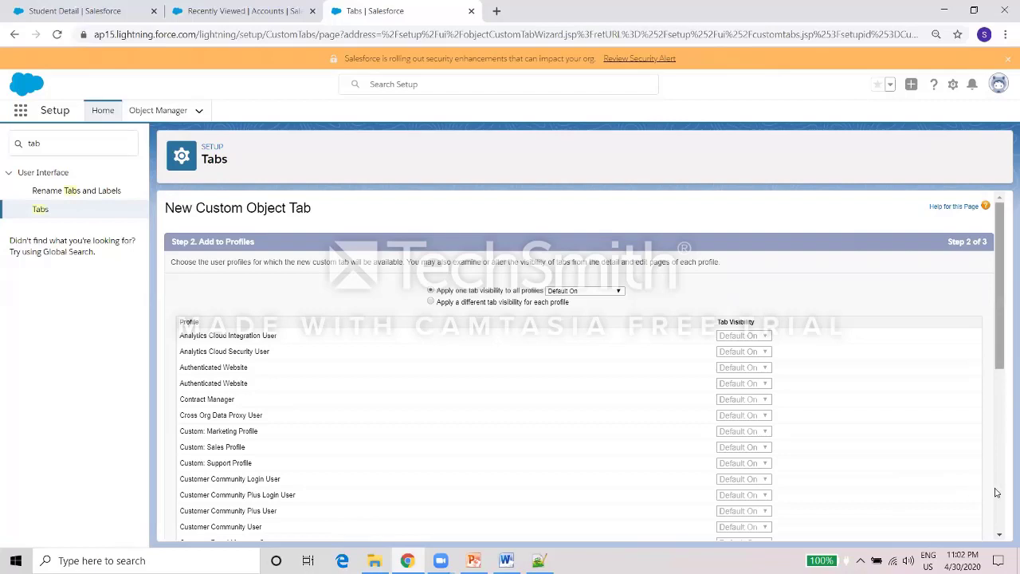
{"action": "scroll", "coordinate": [998, 494], "scroll_direction": "down", "scroll_amount": 5}
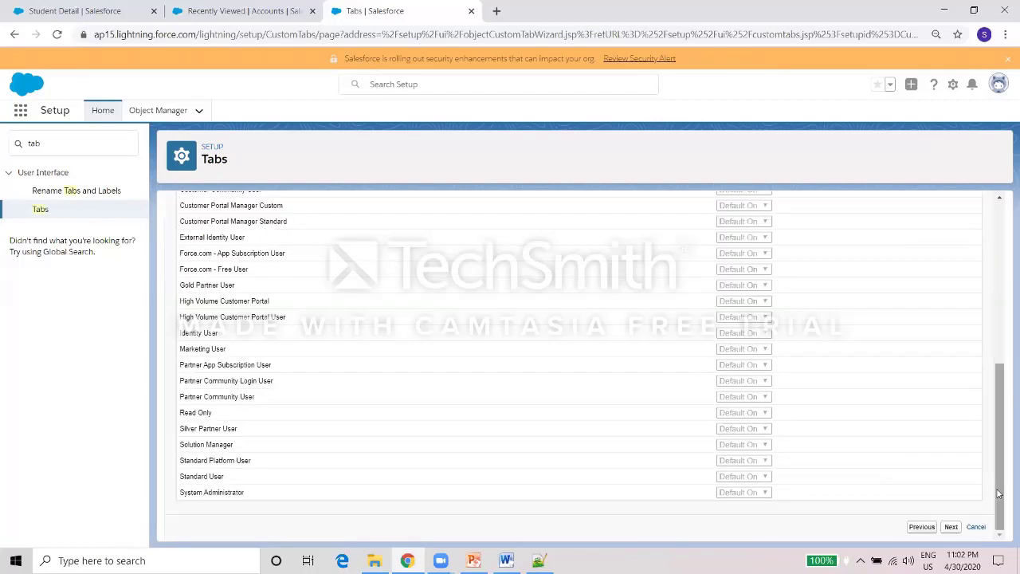
{"action": "left_click", "coordinate": [950, 527]}
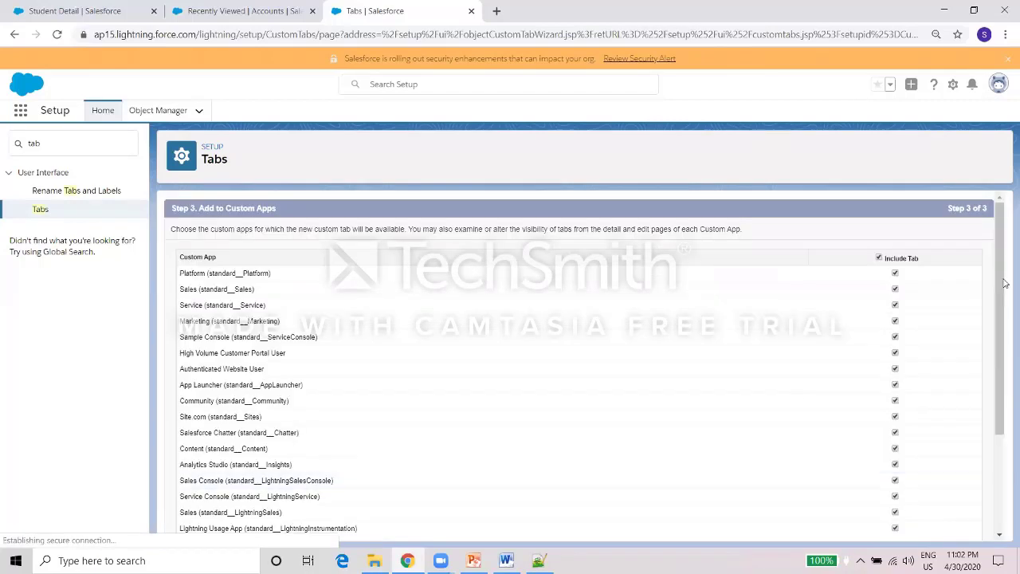
{"action": "left_click_drag", "start_coordinate": [995, 308], "coordinate": [992, 475]}
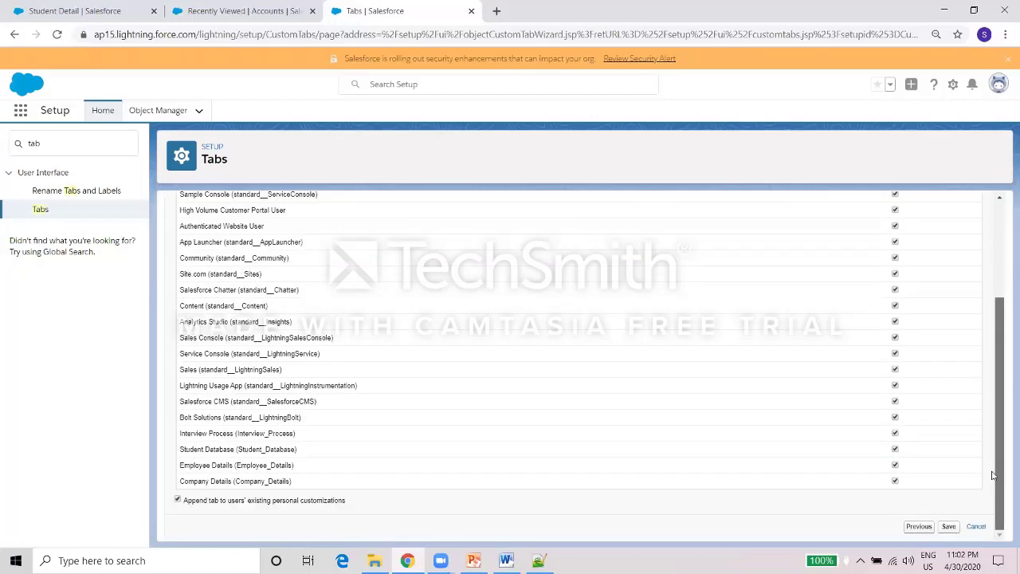
{"action": "left_click", "coordinate": [948, 526]}
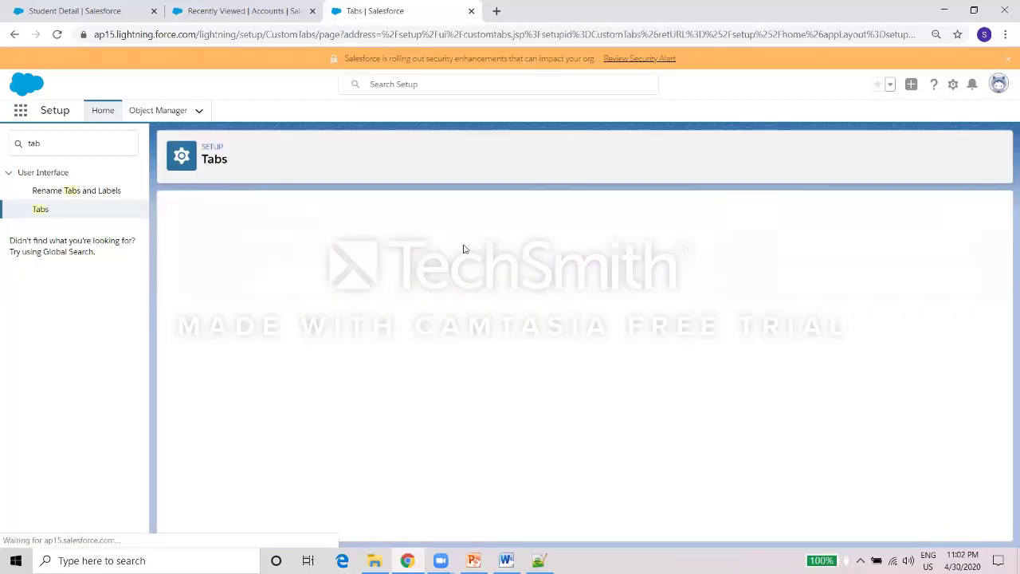
{"action": "left_click", "coordinate": [265, 8]}
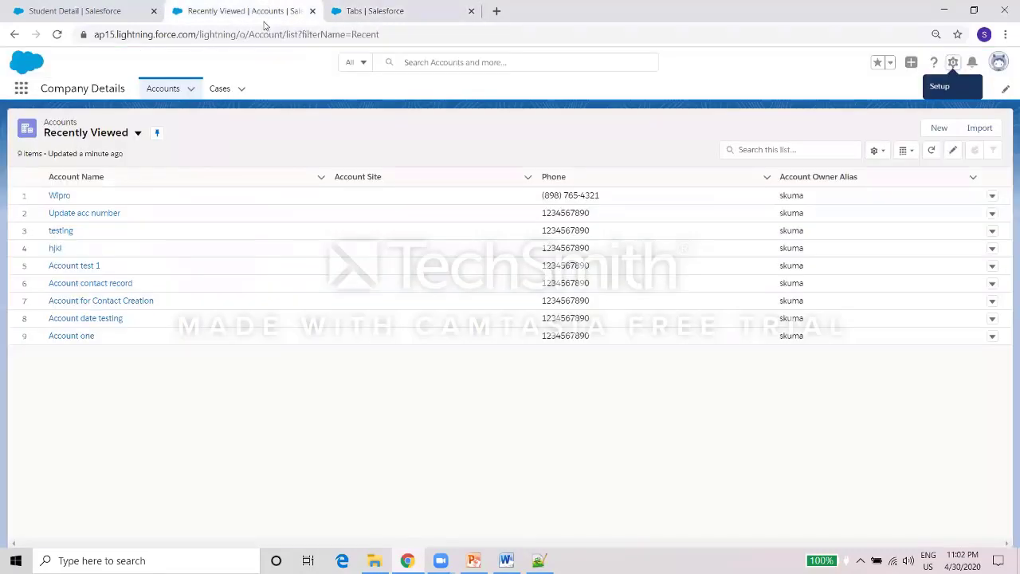
Reload Salesforce and start a new record from the Department Detials list.
{"action": "left_click", "coordinate": [261, 36]}
{"action": "key", "text": "Return"}
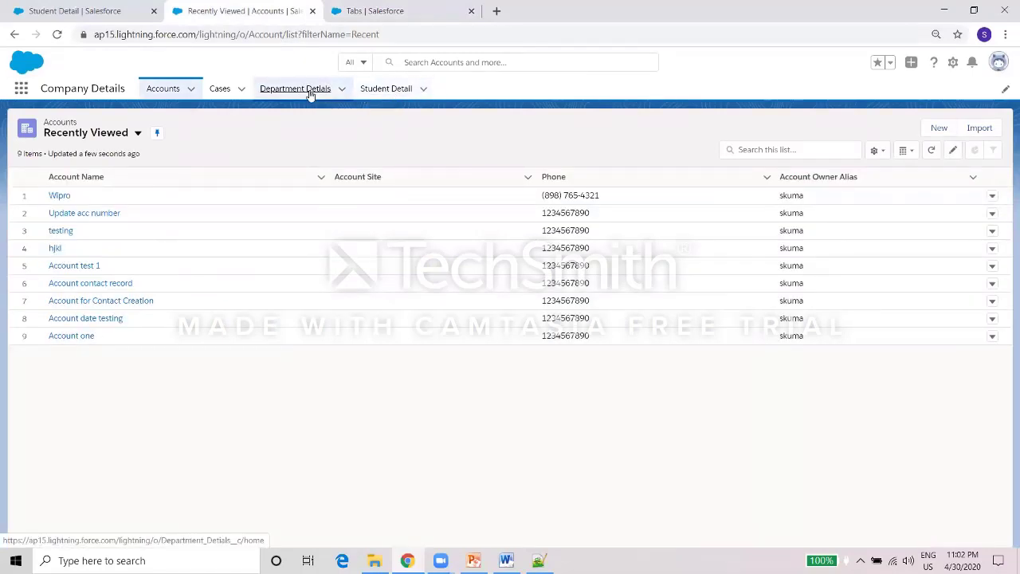
{"action": "left_click", "coordinate": [309, 93]}
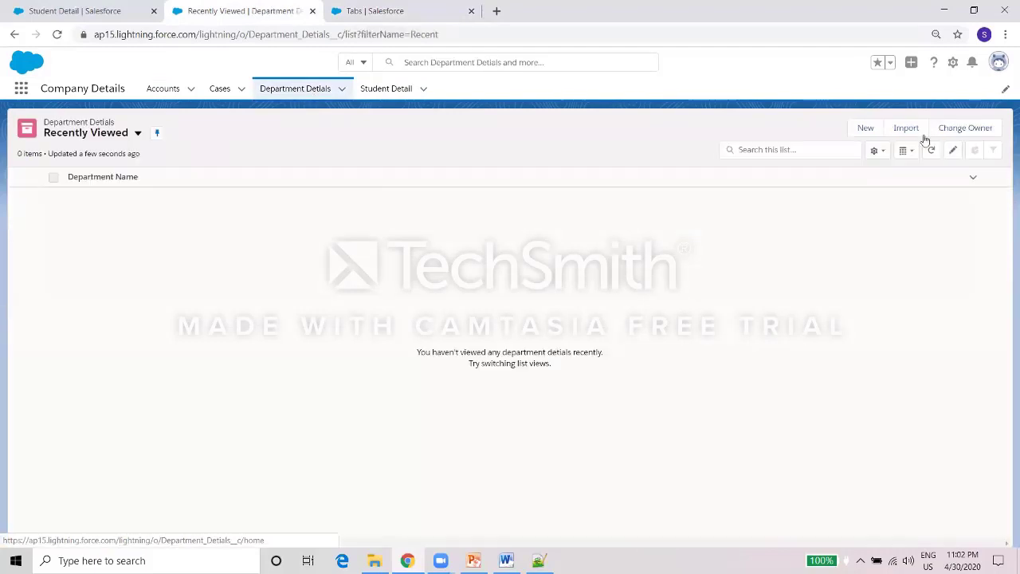
{"action": "left_click", "coordinate": [873, 130]}
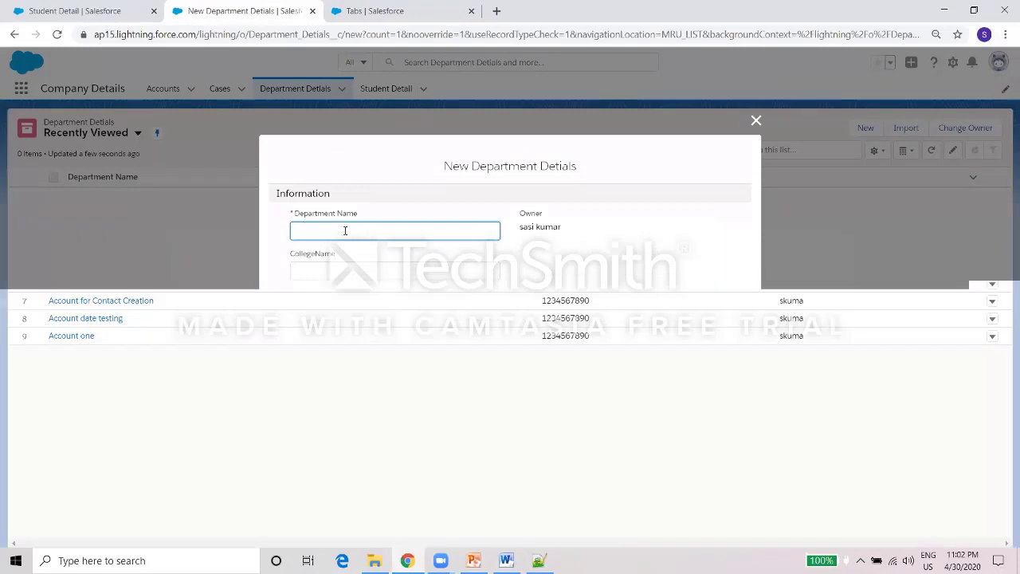
Enter department ECE, college AMS, location Namakkal, the HOD name and exam date 4/30/2020, then save.
{"action": "type", "text": "CE"}
{"action": "key", "text": "Tab"}
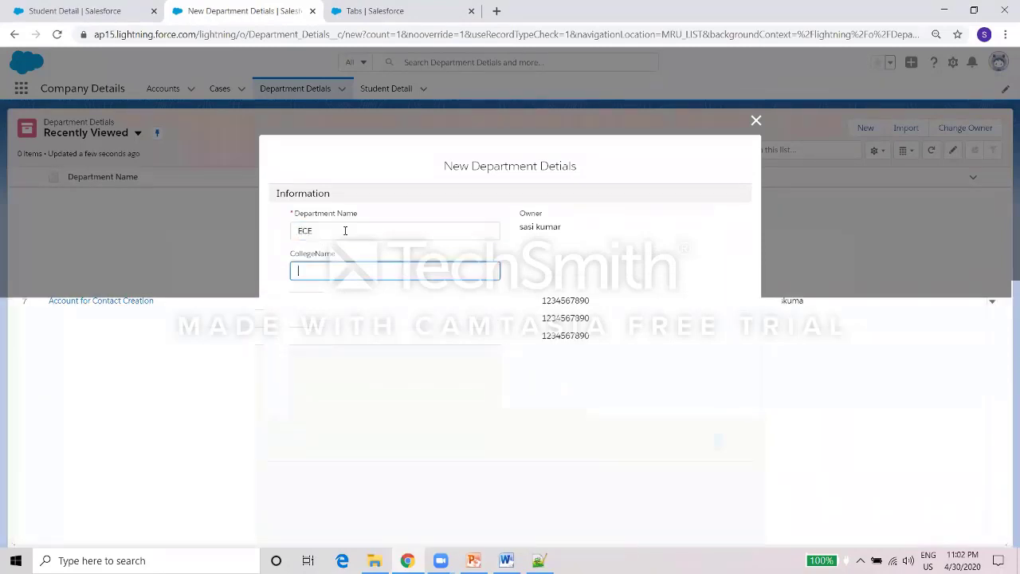
{"action": "key", "text": "Tab"}
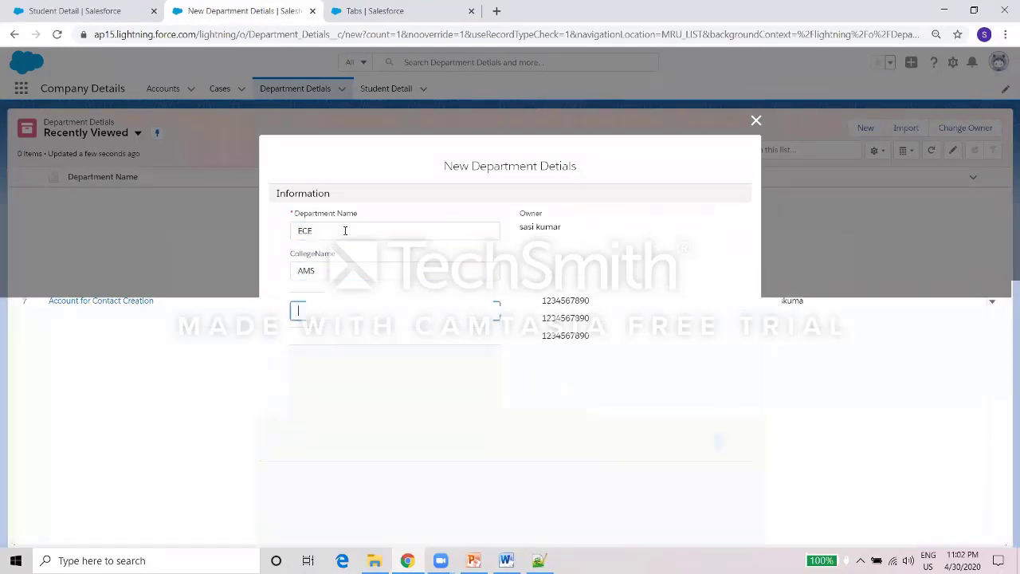
{"action": "type", "text": "Nam"}
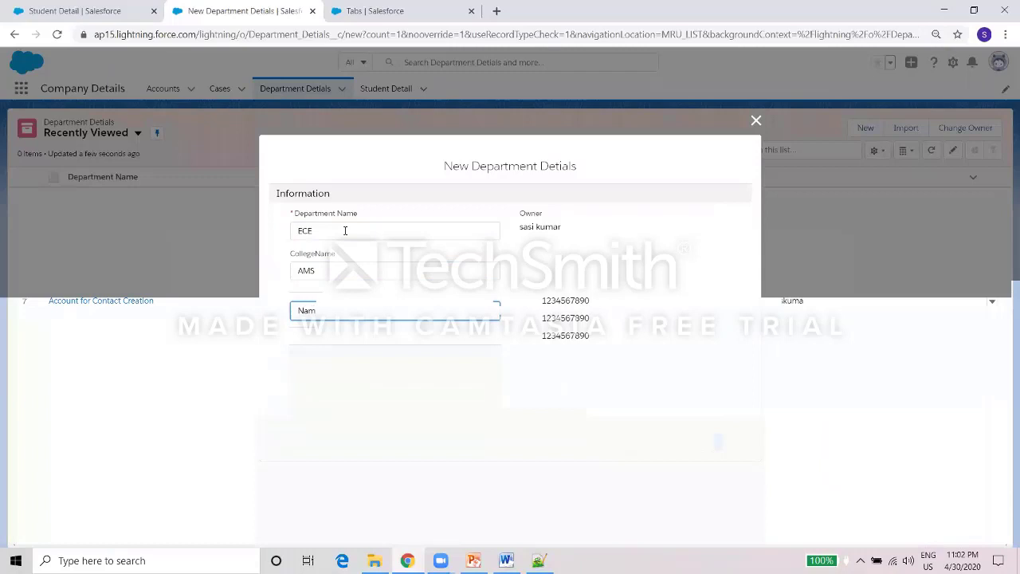
{"action": "type", "text": "akkal"}
{"action": "key", "text": "Tab"}
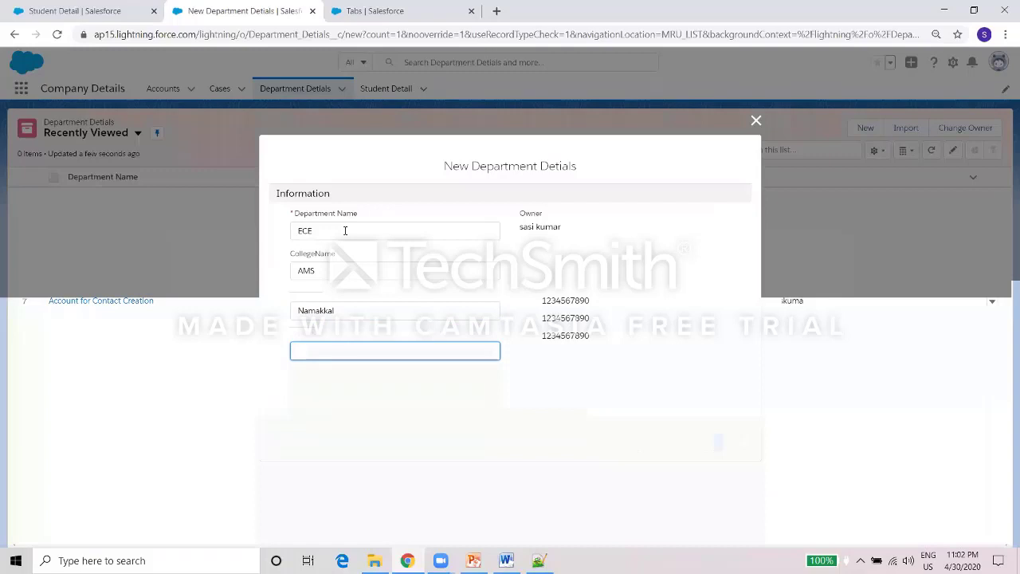
{"action": "key", "text": "Tab"}
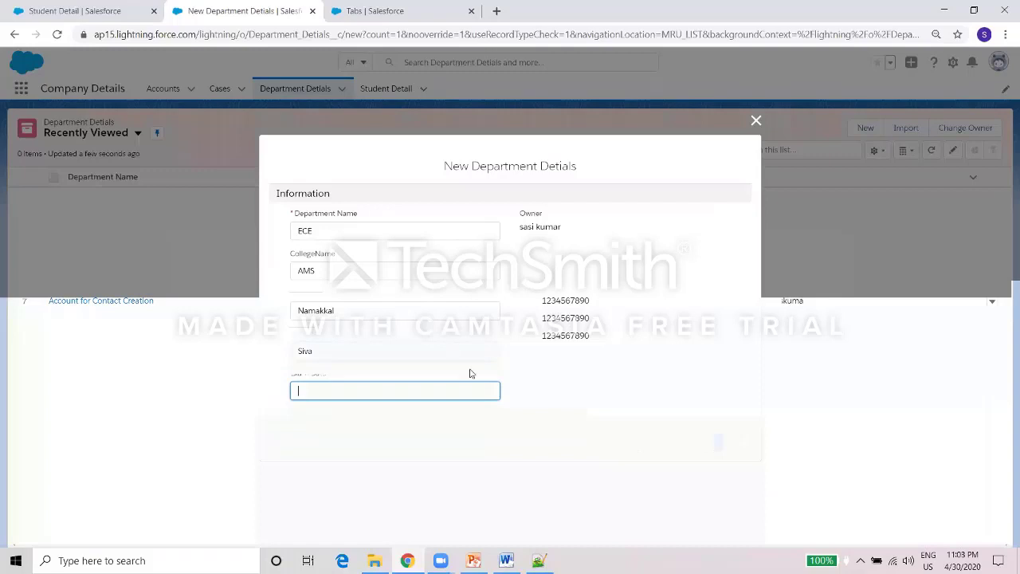
{"action": "left_click", "coordinate": [485, 391]}
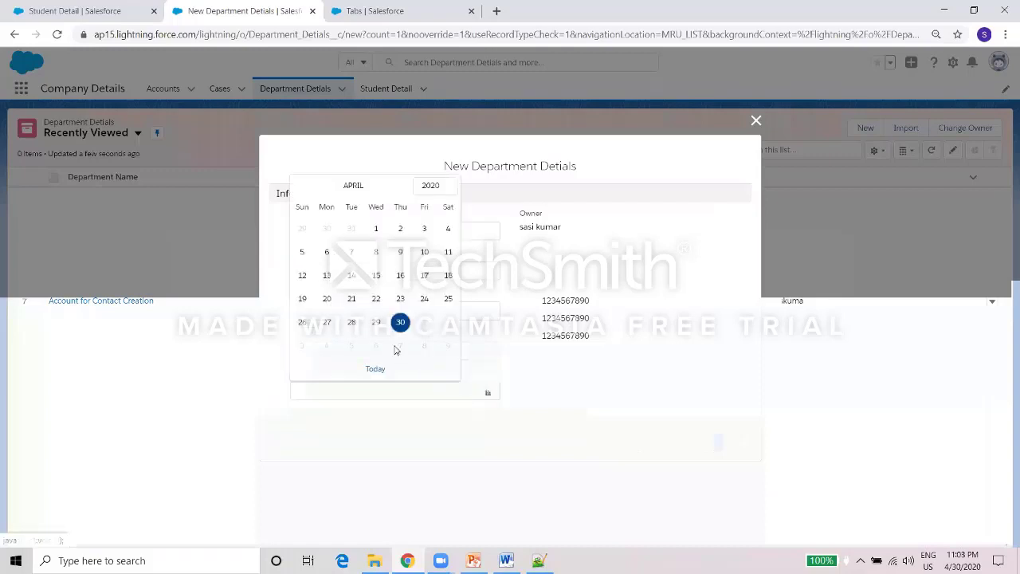
{"action": "left_click", "coordinate": [400, 321]}
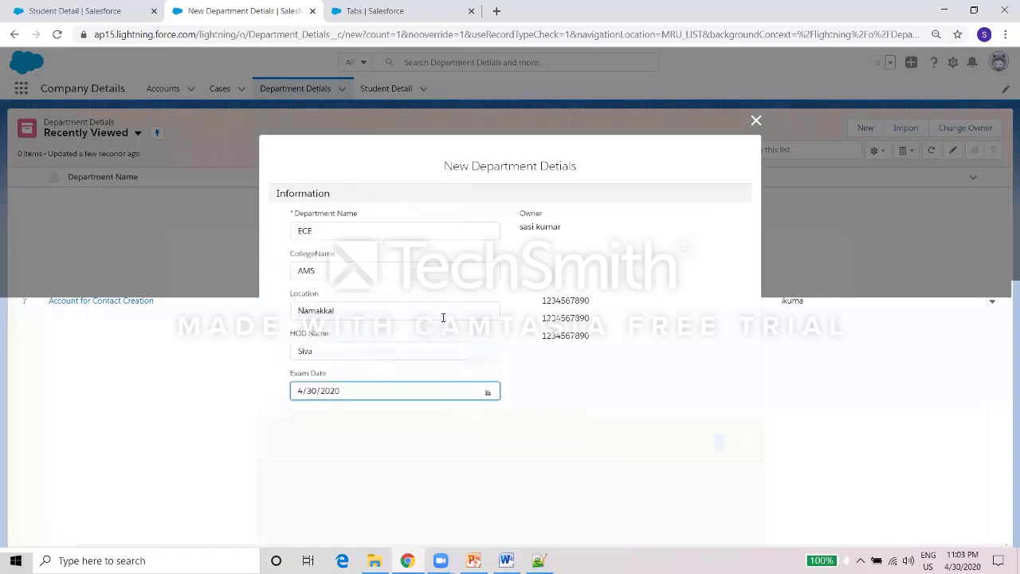
{"action": "left_click", "coordinate": [724, 446]}
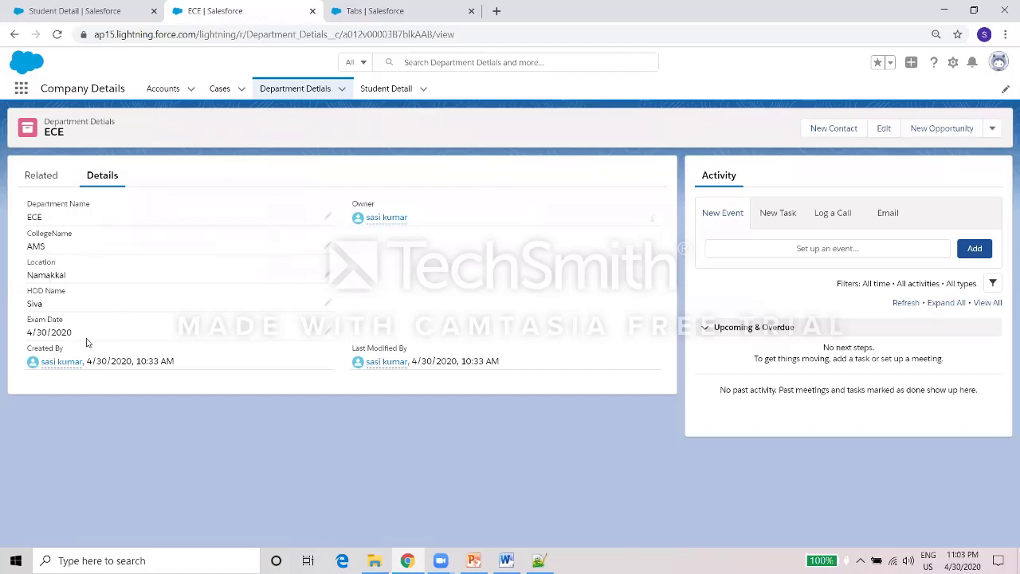
Start a new Student Detail record, then check the object's fields and the Notepad++ sample data.
{"action": "left_click", "coordinate": [386, 87]}
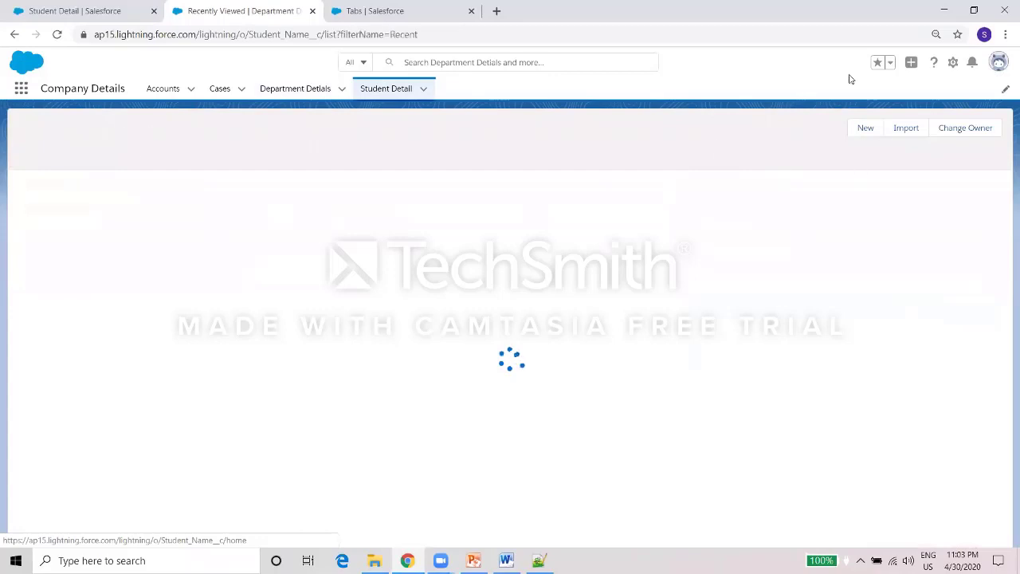
{"action": "left_click", "coordinate": [864, 127]}
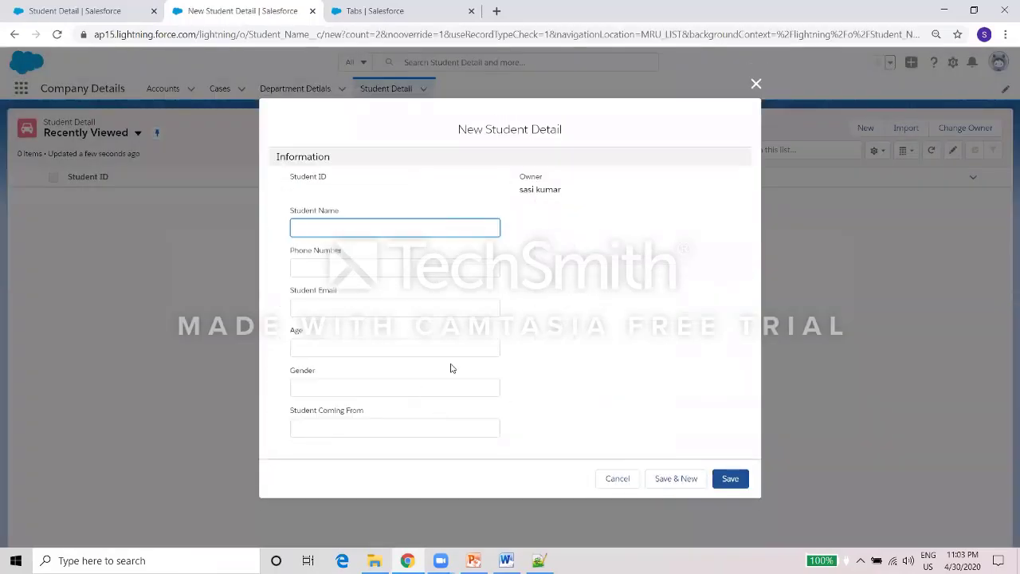
{"action": "left_click", "coordinate": [30, 5]}
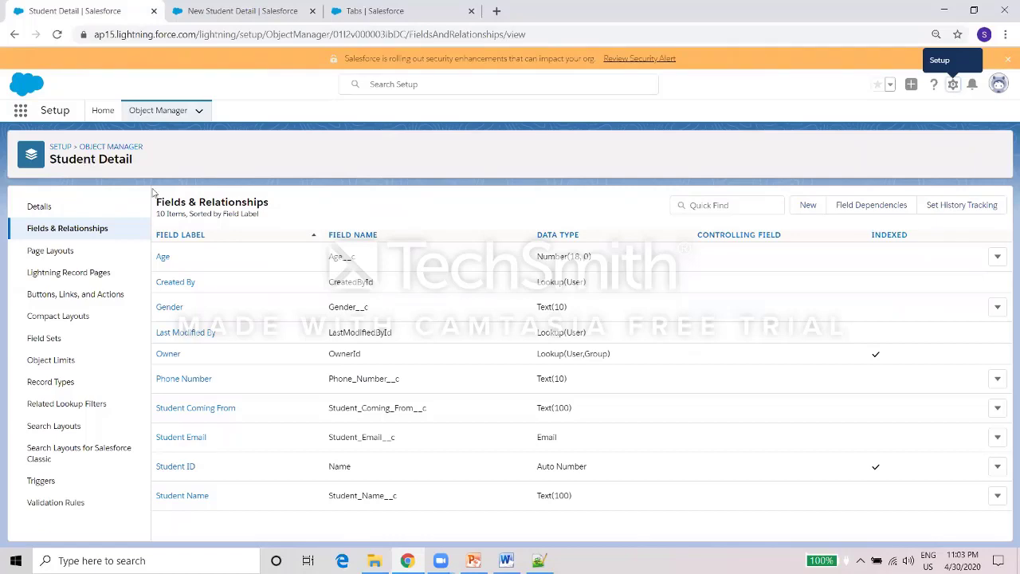
{"action": "left_click", "coordinate": [538, 560]}
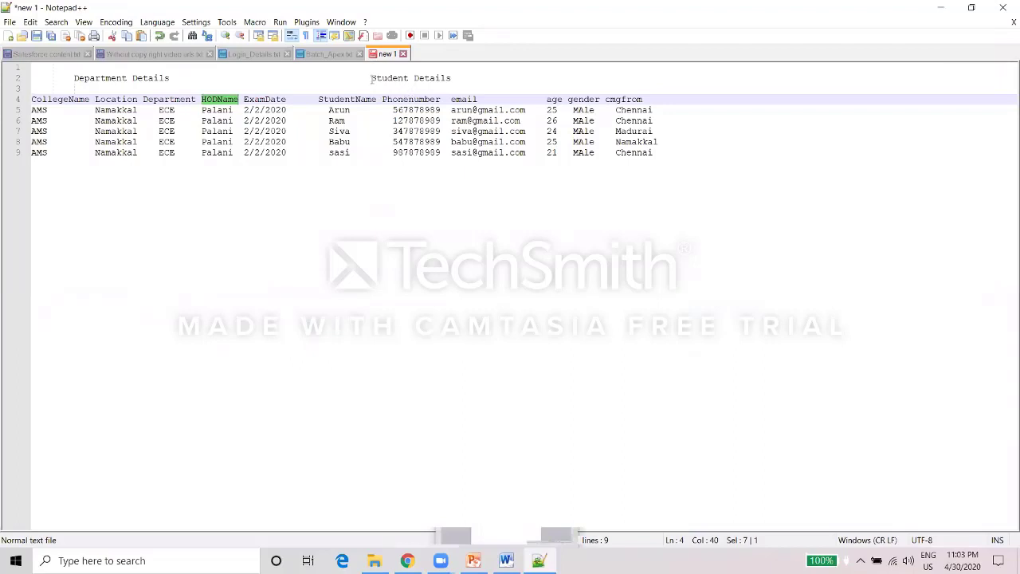
Highlight the Department and Student column headings on line 4, then minimize Notepad++.
{"action": "left_click_drag", "start_coordinate": [290, 98], "coordinate": [16, 120]}
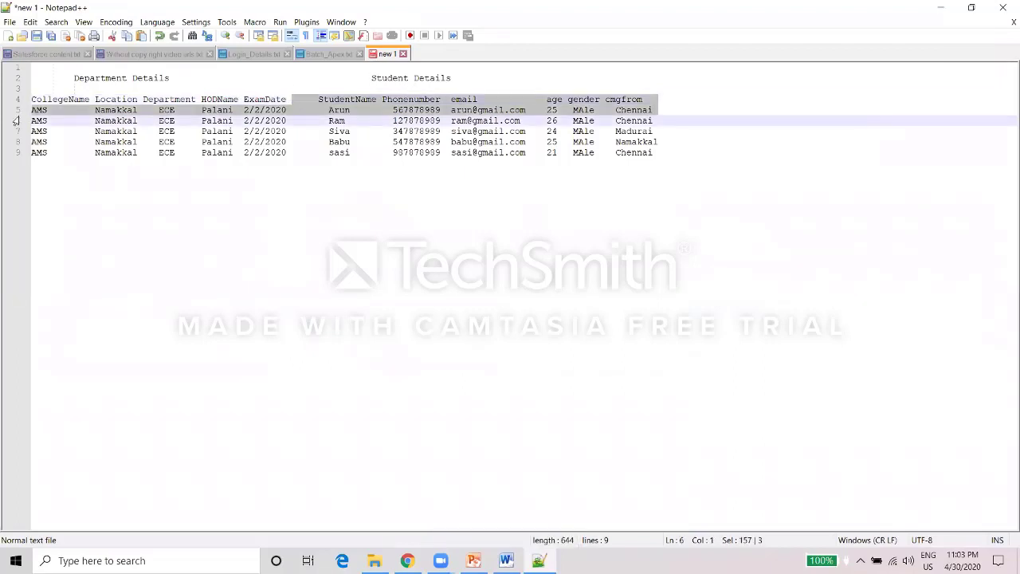
{"action": "left_click", "coordinate": [87, 99]}
{"action": "left_click_drag", "start_coordinate": [290, 99], "coordinate": [24, 100]}
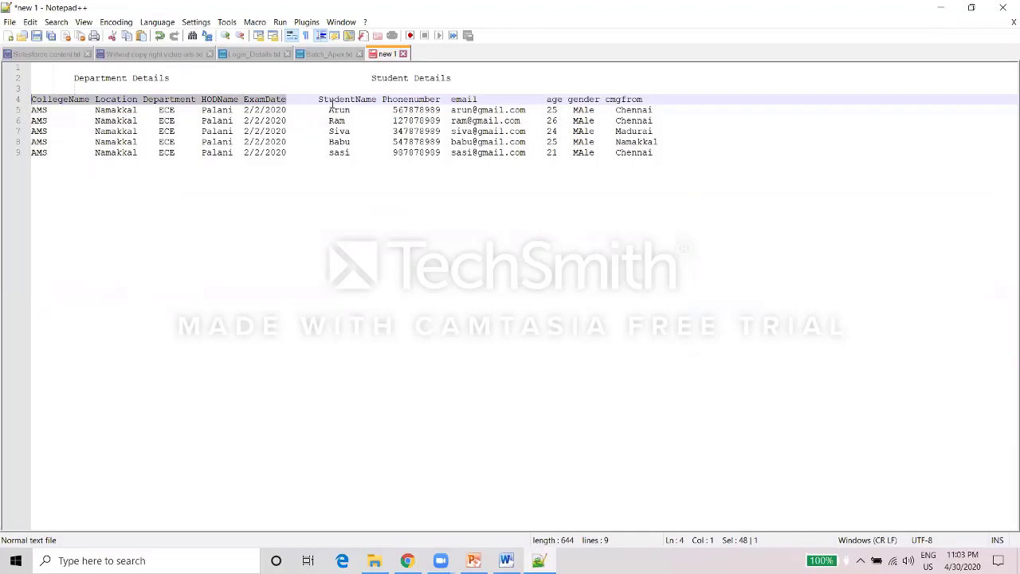
{"action": "left_click_drag", "start_coordinate": [320, 99], "coordinate": [642, 98]}
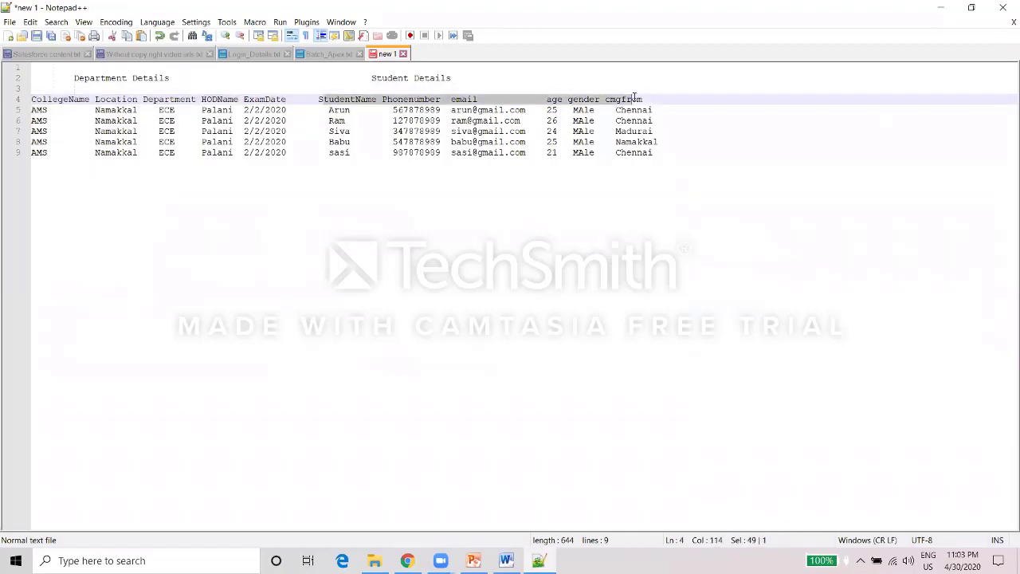
{"action": "left_click", "coordinate": [941, 8]}
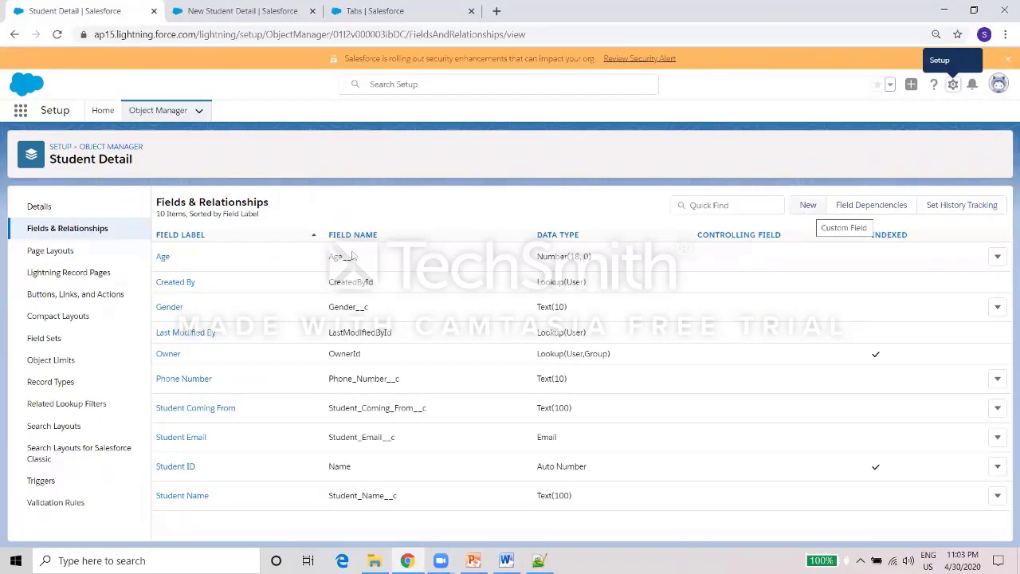
Add a new Lookup Relationship field on Student Detail related to Department Detials.
{"action": "left_click", "coordinate": [806, 205]}
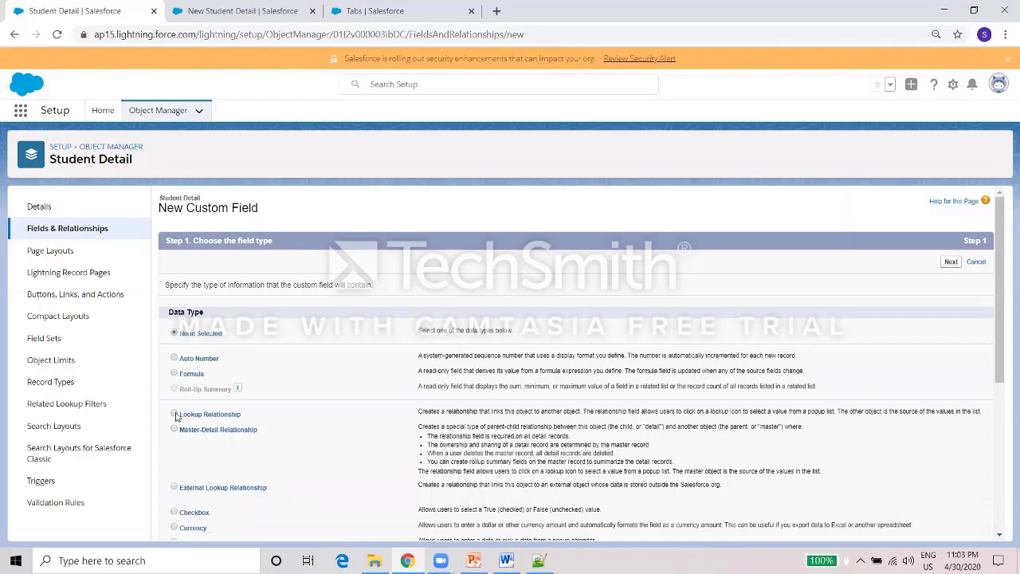
{"action": "left_click", "coordinate": [174, 414]}
{"action": "left_click", "coordinate": [952, 262]}
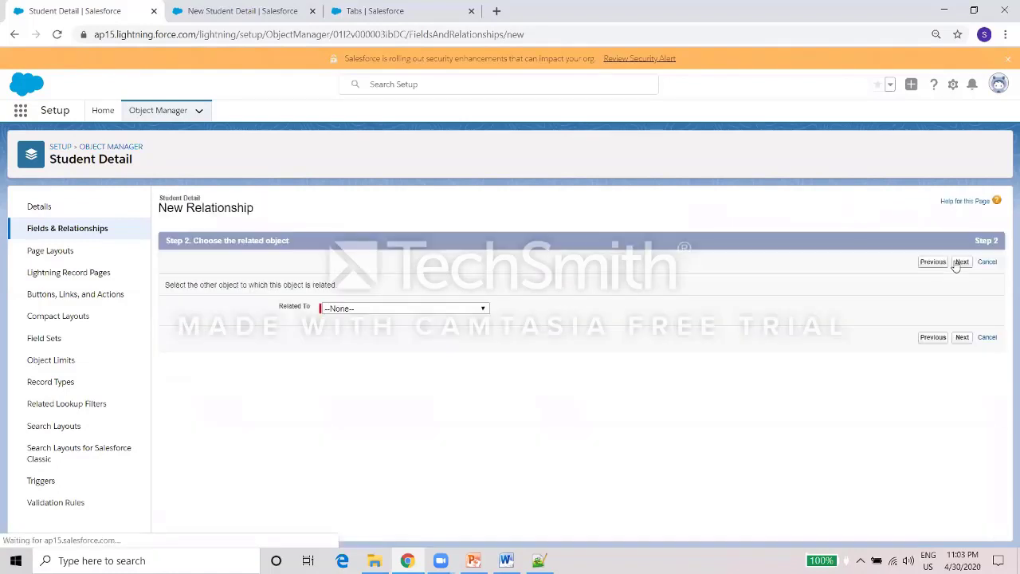
{"action": "left_click", "coordinate": [463, 310]}
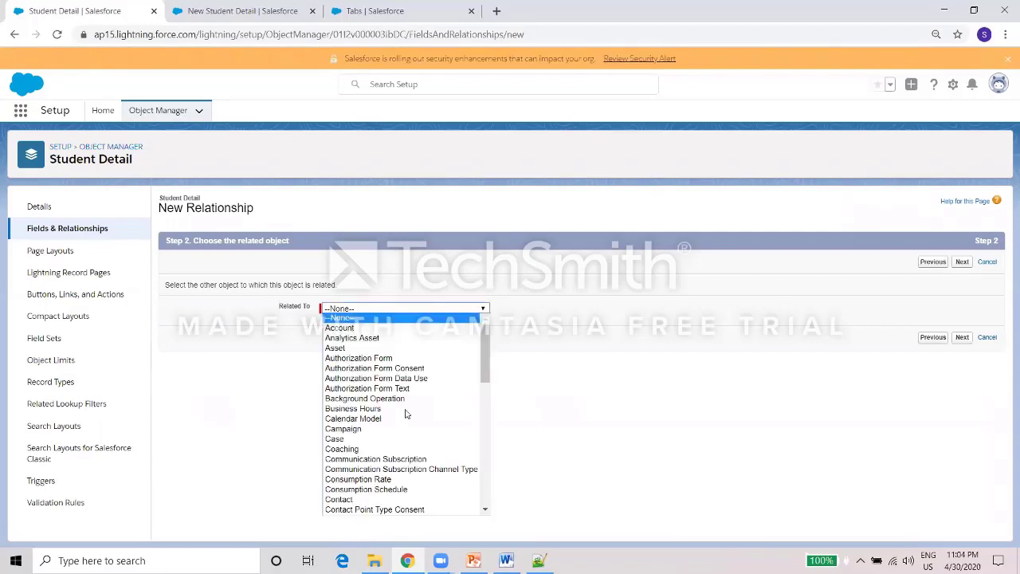
{"action": "scroll", "coordinate": [489, 397], "scroll_direction": "down", "scroll_amount": 1}
{"action": "left_click_drag", "start_coordinate": [486, 384], "coordinate": [487, 419]}
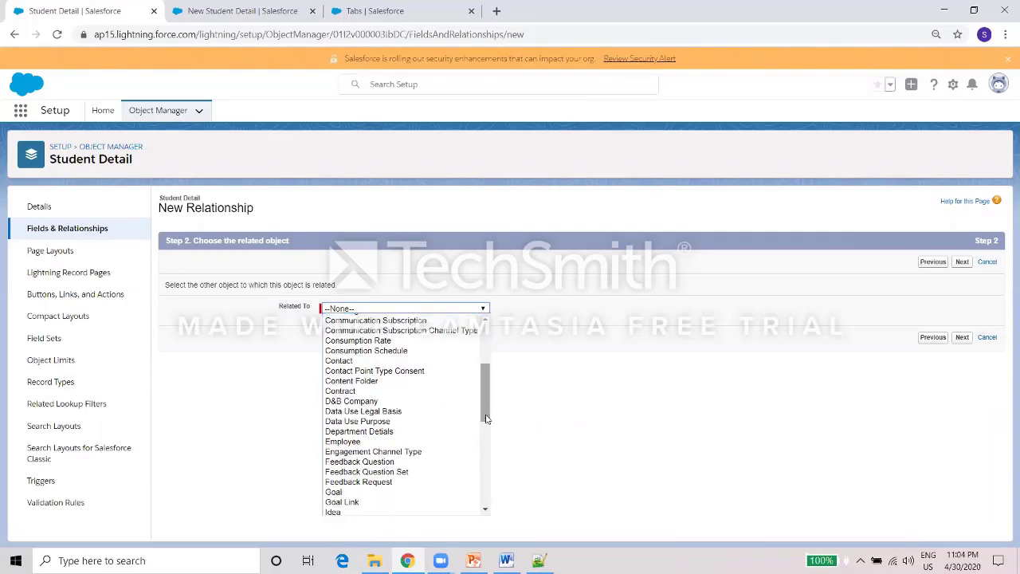
{"action": "left_click", "coordinate": [422, 431]}
Auto-fill the field name, accept the default security and layout settings, and save the lookup.
{"action": "left_click", "coordinate": [962, 338]}
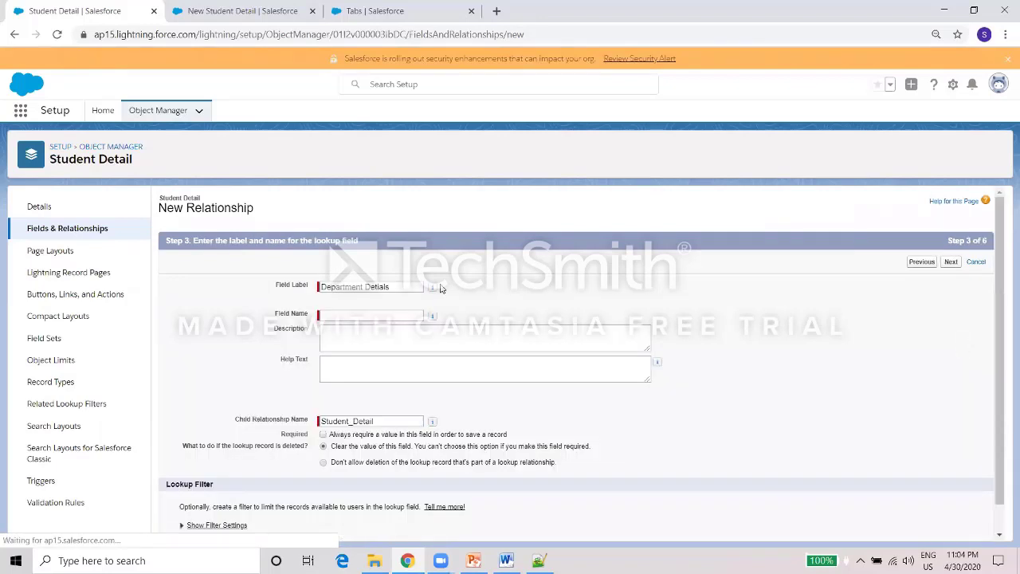
{"action": "left_click", "coordinate": [383, 317]}
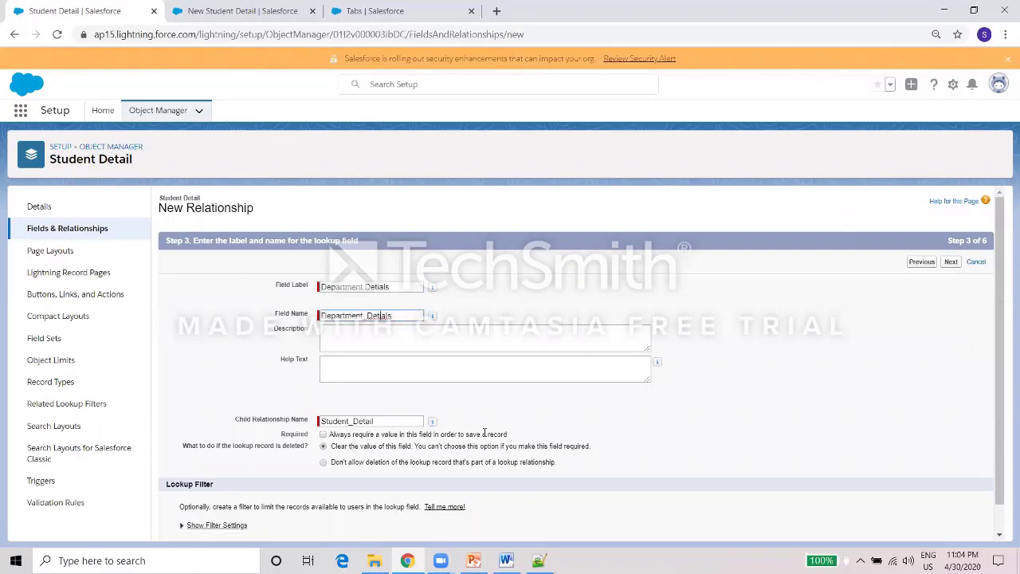
{"action": "left_click", "coordinate": [952, 263]}
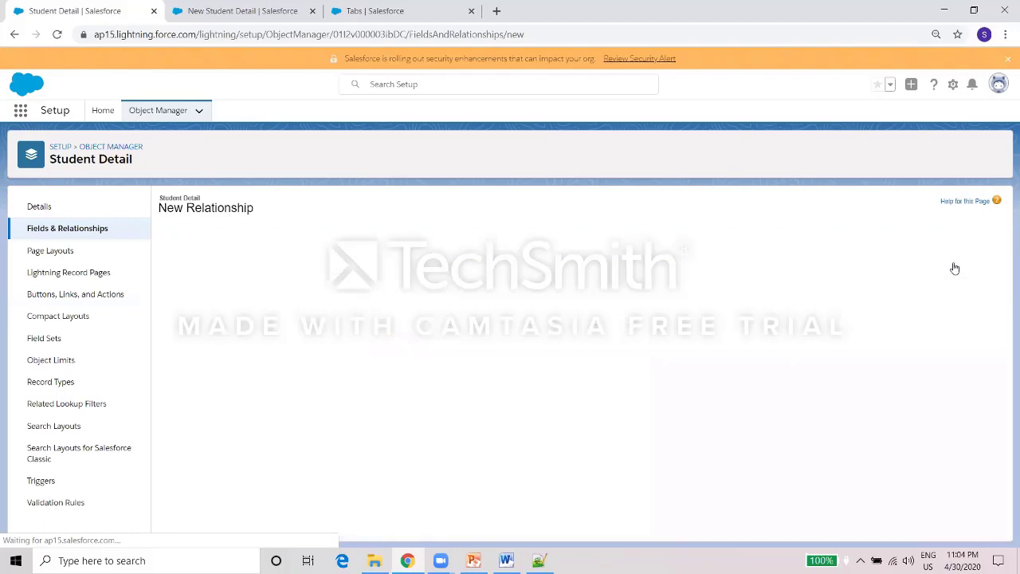
{"action": "left_click", "coordinate": [952, 263]}
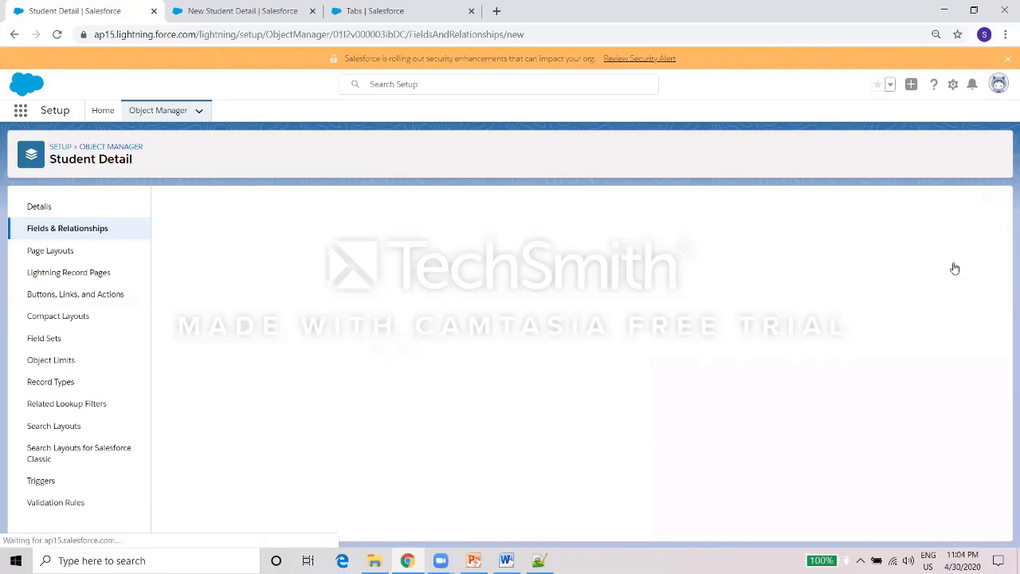
{"action": "left_click", "coordinate": [960, 262]}
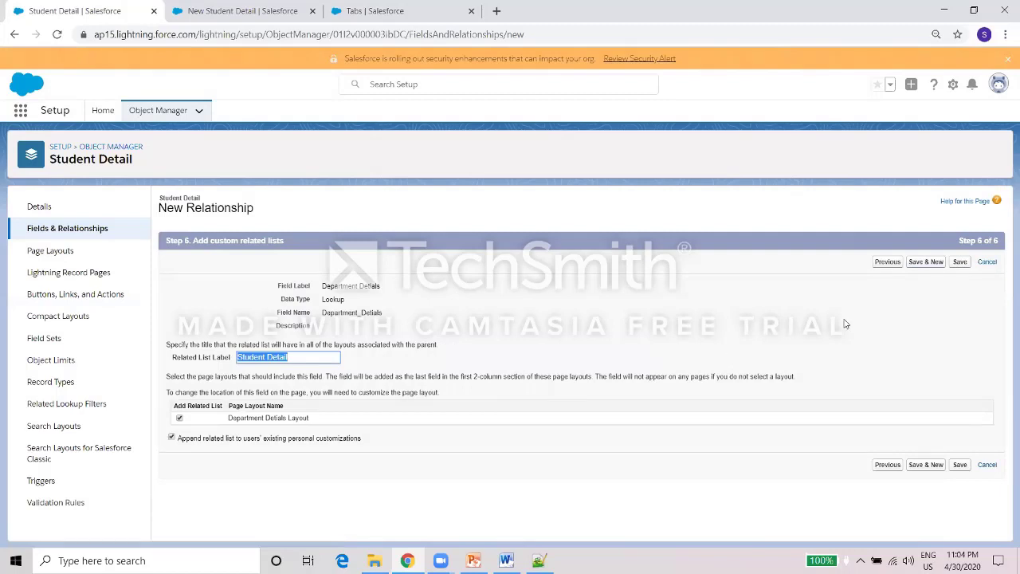
{"action": "left_click", "coordinate": [960, 265]}
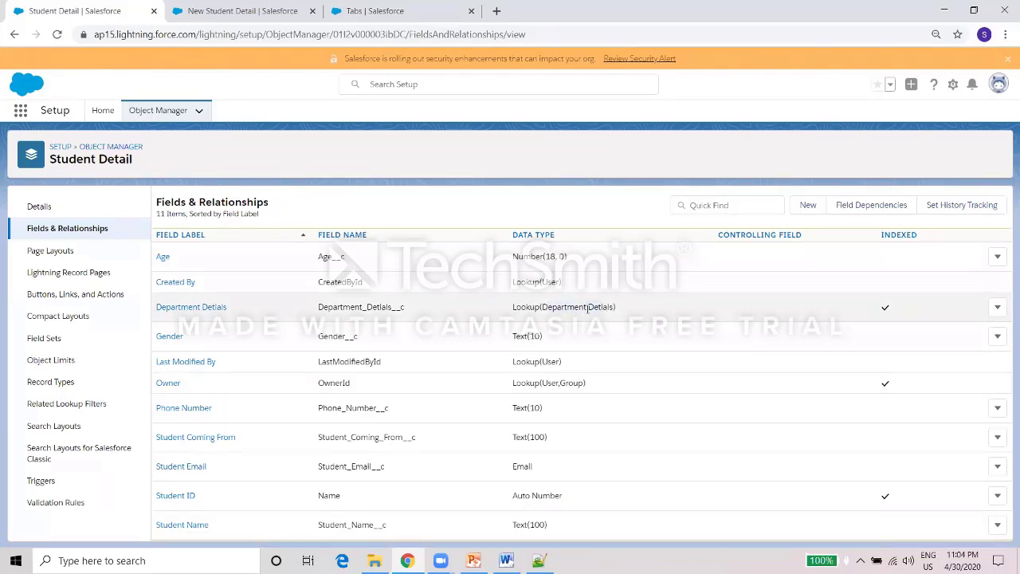
{"action": "left_click", "coordinate": [422, 9]}
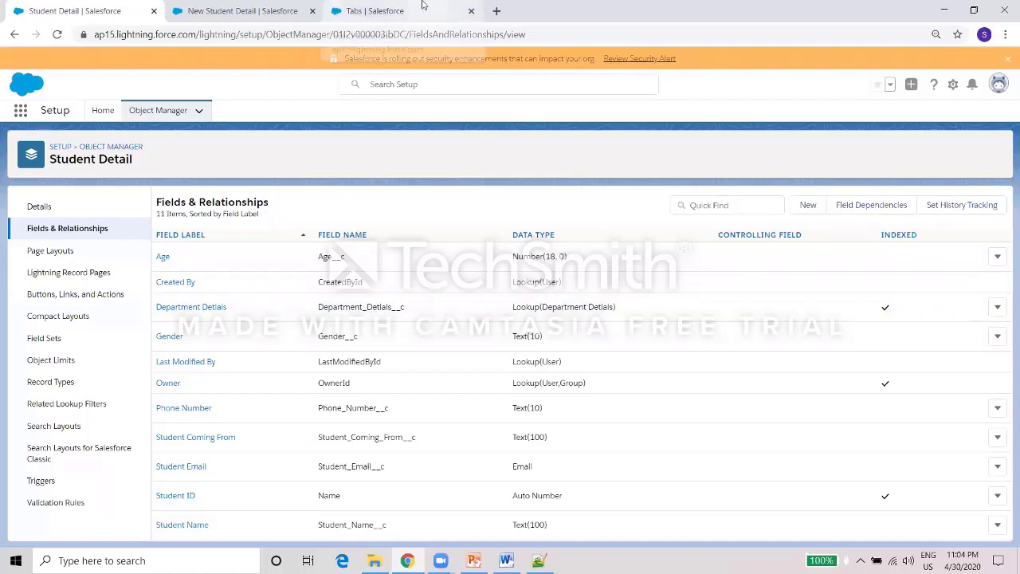
Discard the outdated student form, reload the Student Detail list, and start a fresh record.
{"action": "left_click", "coordinate": [263, 6]}
{"action": "left_click", "coordinate": [756, 86]}
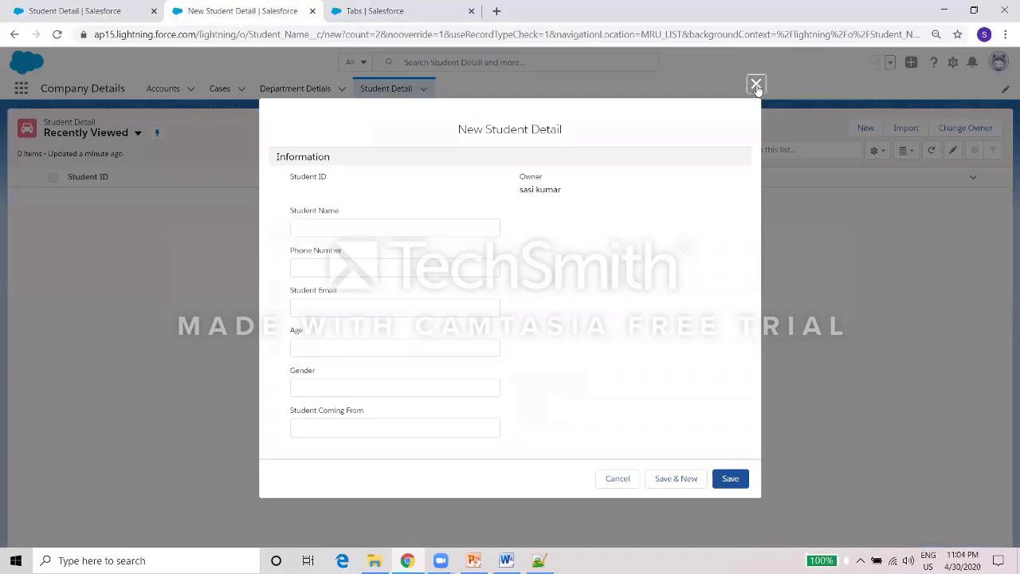
{"action": "left_click", "coordinate": [383, 89]}
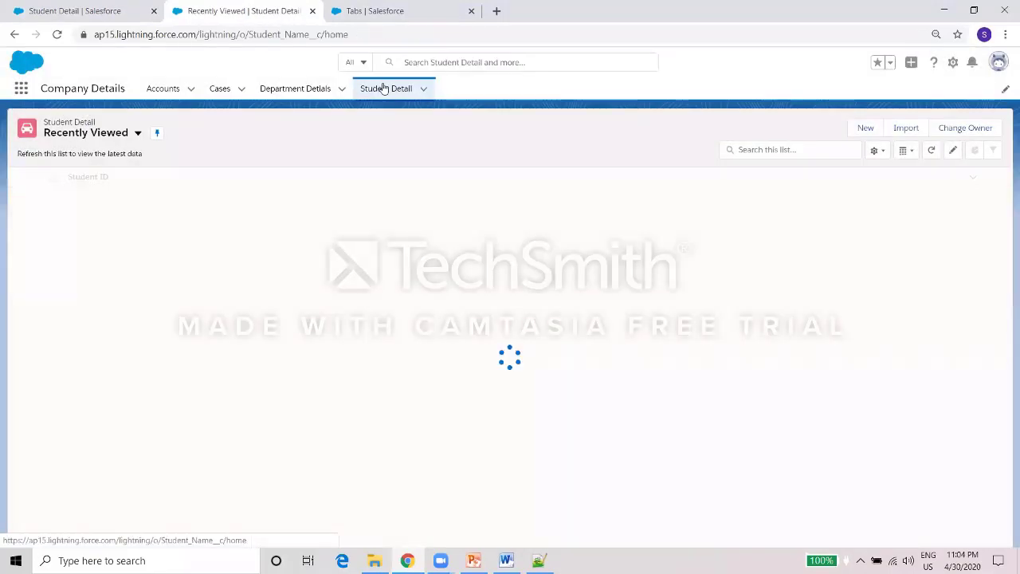
{"action": "left_click", "coordinate": [383, 88]}
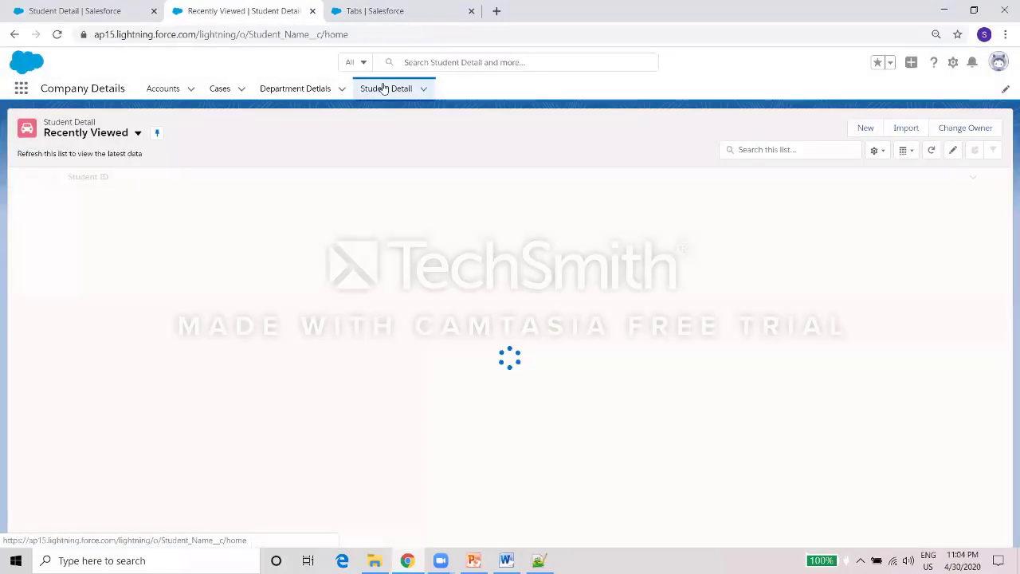
{"action": "left_click", "coordinate": [374, 36]}
{"action": "key", "text": "Return"}
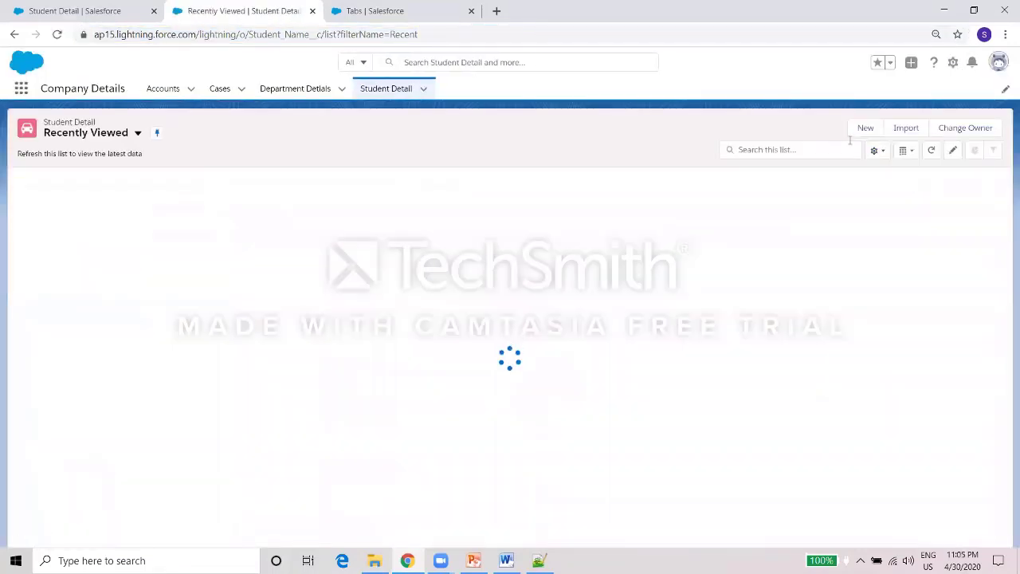
{"action": "left_click", "coordinate": [865, 128]}
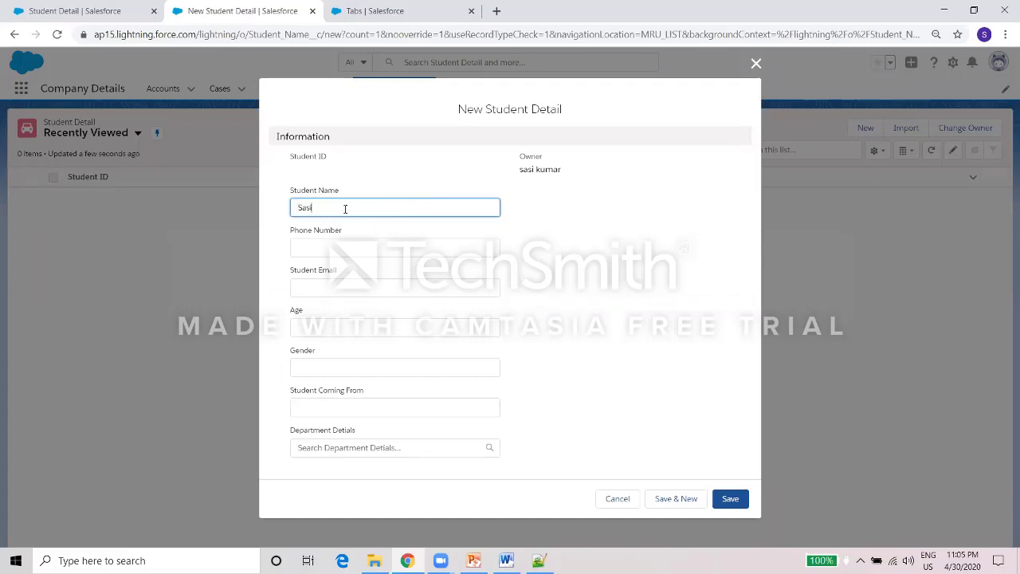
Enter the student's phone and email, Age 25, Gender Male, from Chennai, department ECE, and save.
{"action": "key", "text": "Tab"}
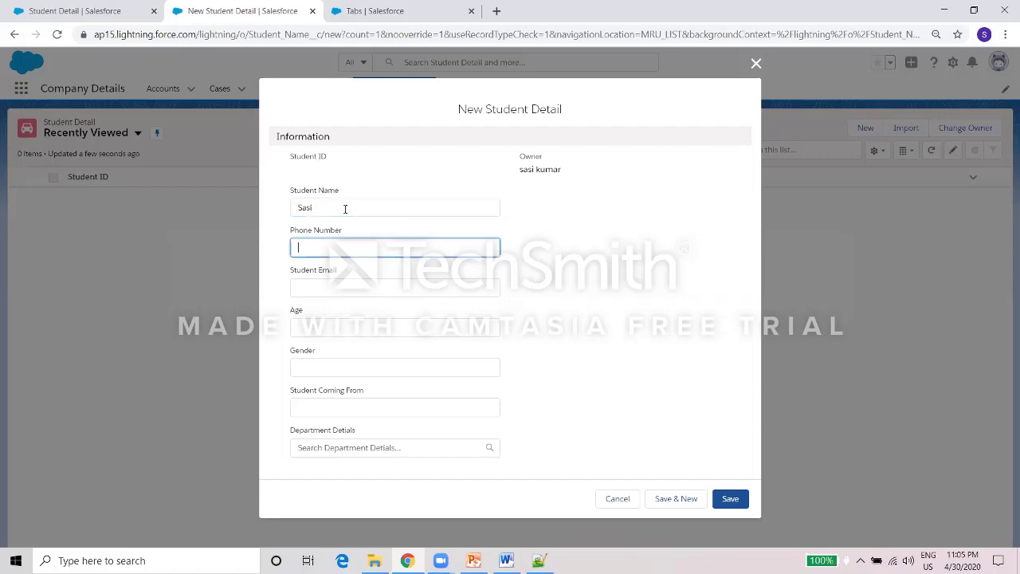
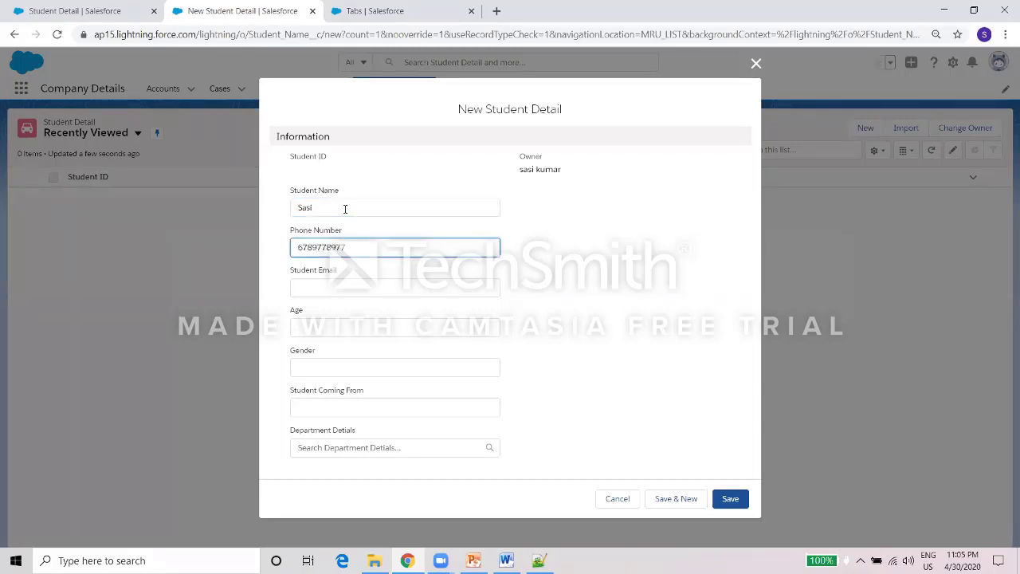
{"action": "key", "text": "Tab"}
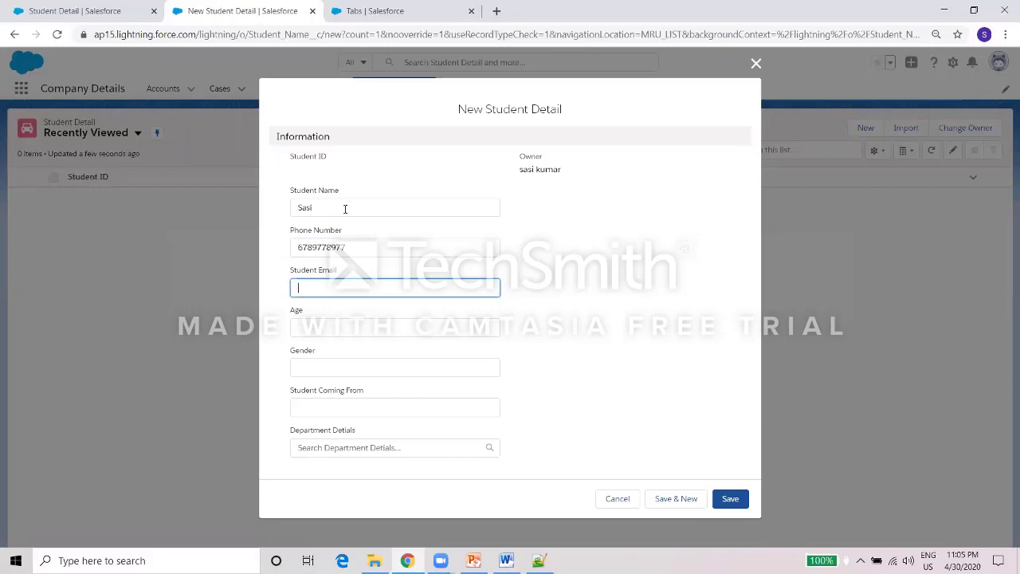
{"action": "left_click", "coordinate": [327, 320]}
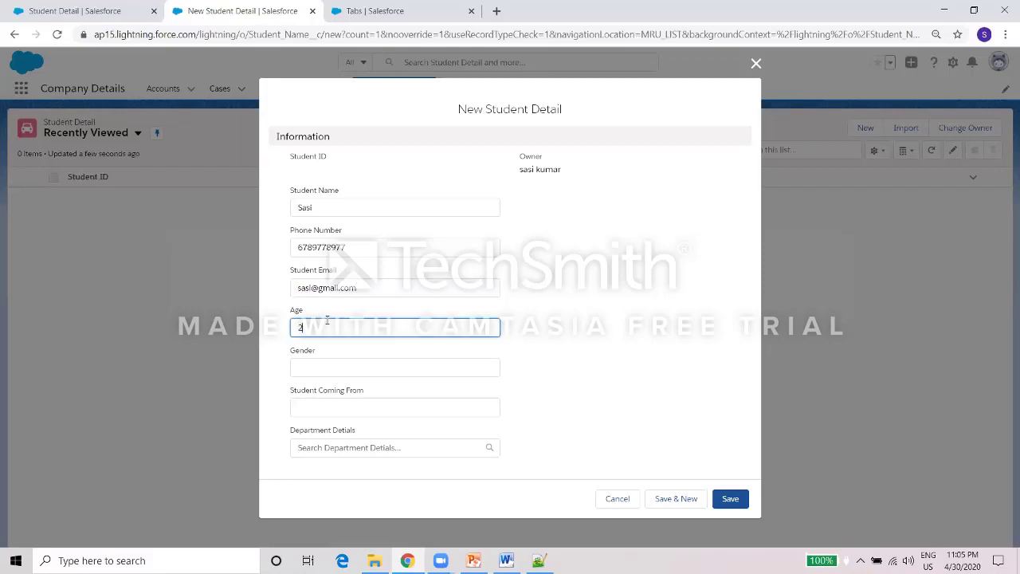
{"action": "left_click", "coordinate": [348, 371]}
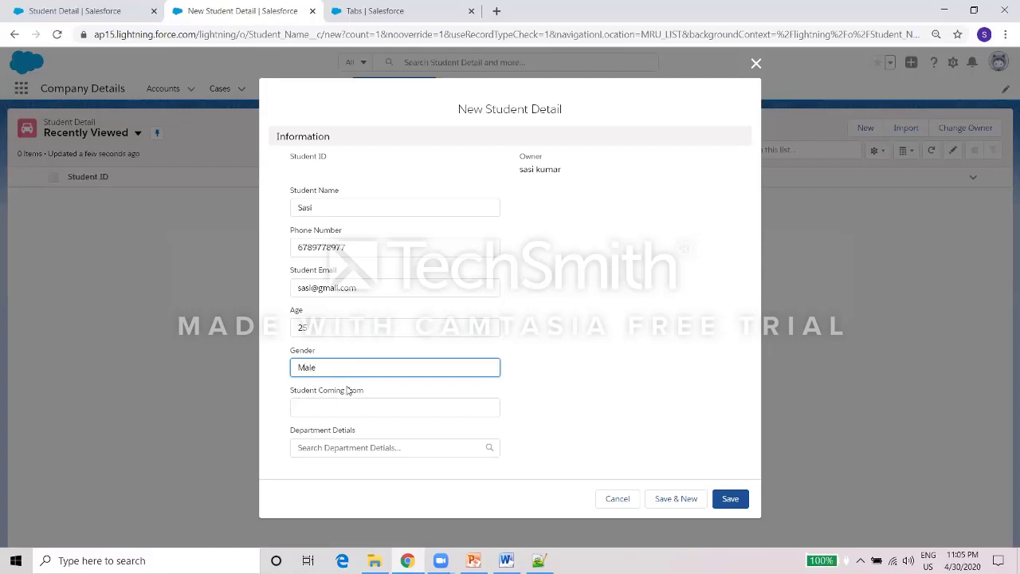
{"action": "left_click", "coordinate": [342, 407]}
{"action": "type", "text": "Chennai"}
{"action": "left_click", "coordinate": [342, 447]}
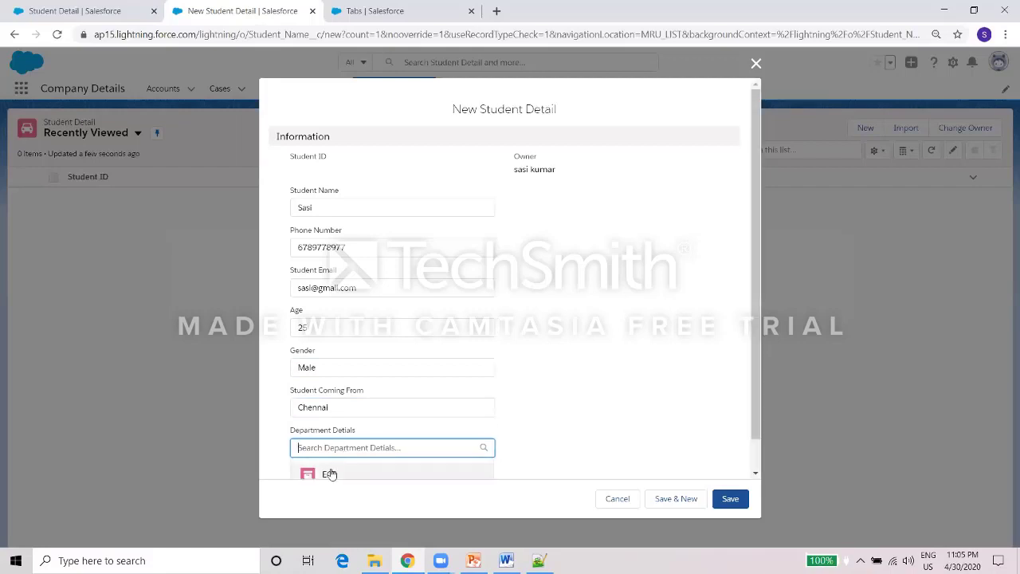
{"action": "left_click", "coordinate": [332, 474]}
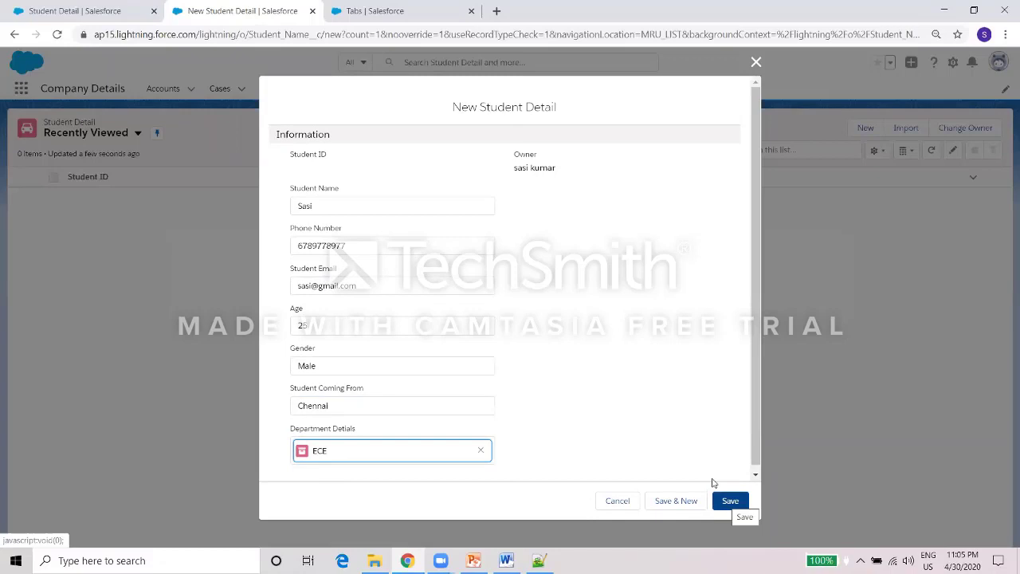
{"action": "left_click", "coordinate": [716, 494]}
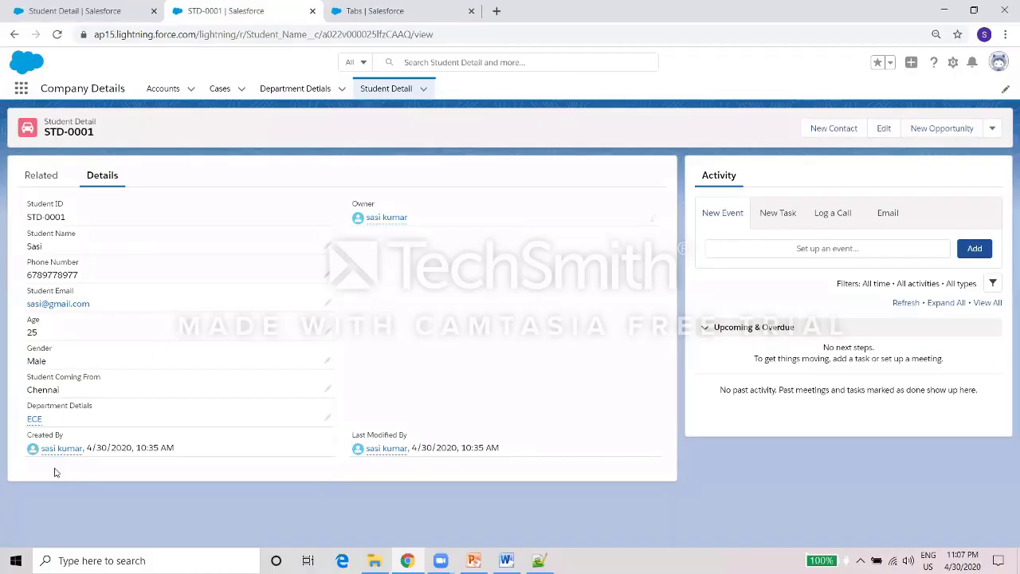
Open the ECE department linked from STD-0001, then return to the student list for another record.
{"action": "left_click", "coordinate": [34, 419]}
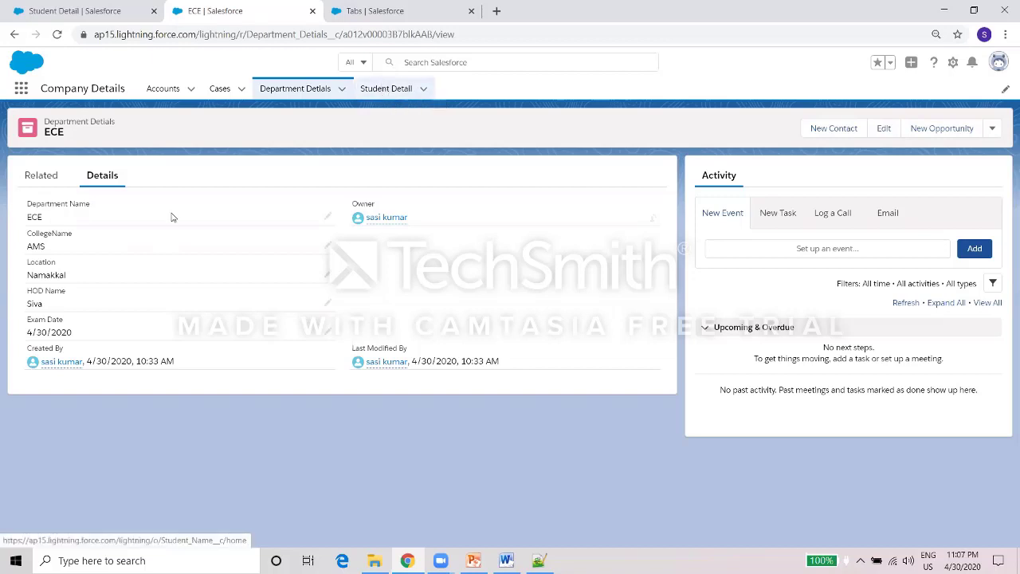
{"action": "left_click", "coordinate": [388, 92]}
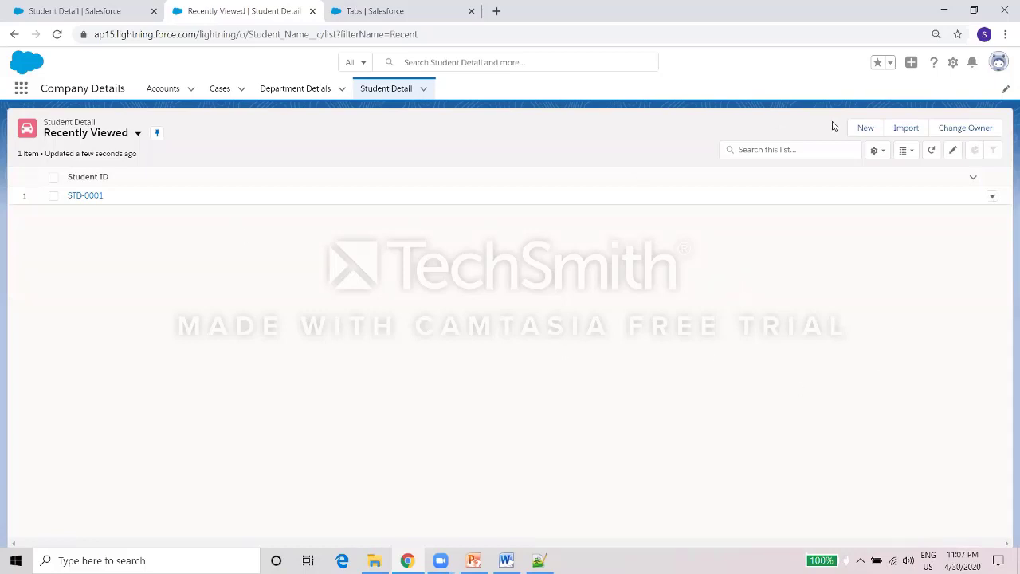
{"action": "left_click", "coordinate": [880, 126]}
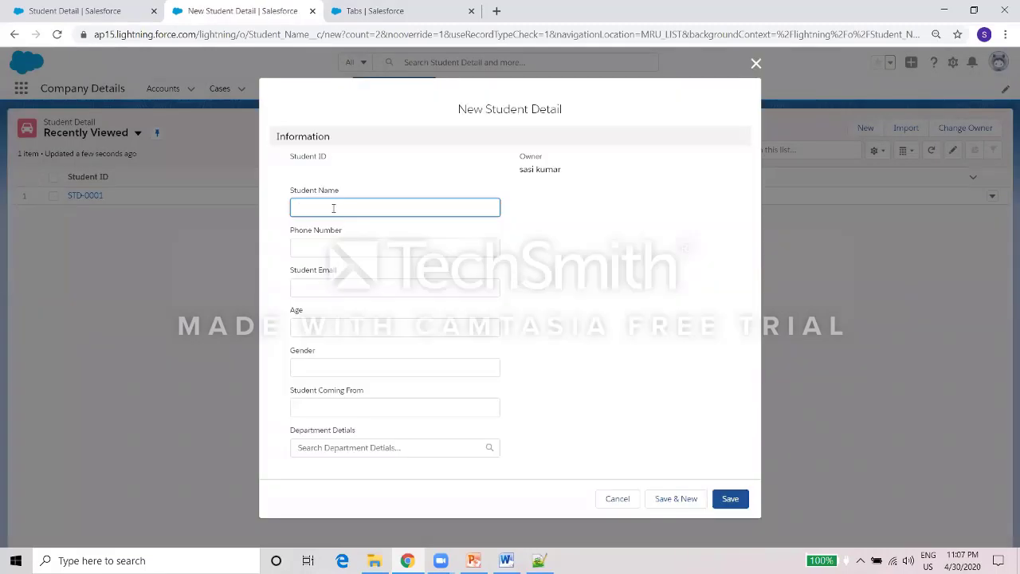
Enter the second student's name, phone number, email and place of origin.
{"action": "type", "text": "Arun"}
{"action": "key", "text": "Tab"}
{"action": "type", "text": "098765567"}
{"action": "key", "text": "Tab"}
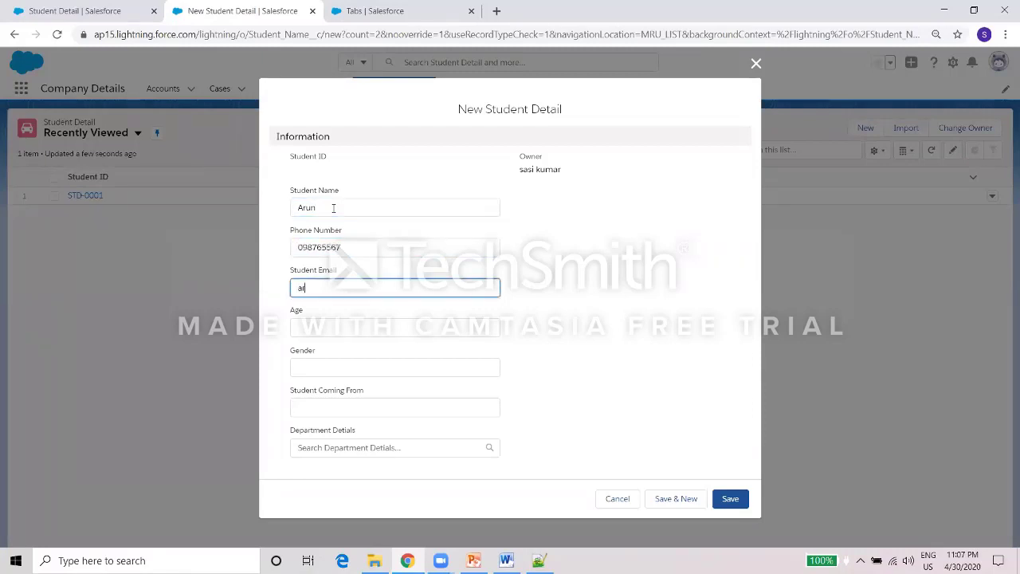
{"action": "key", "text": "Tab"}
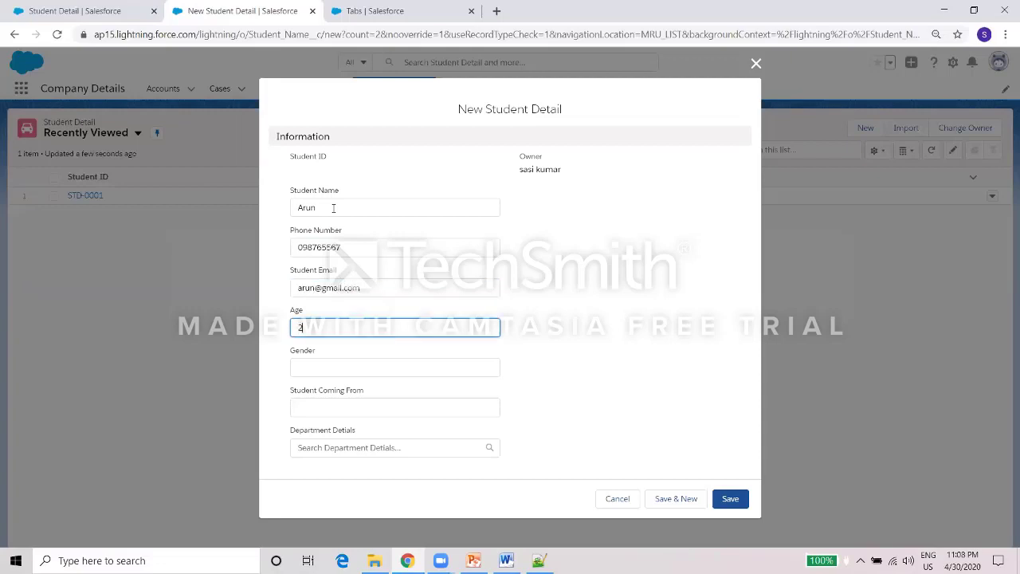
{"action": "key", "text": "Tab"}
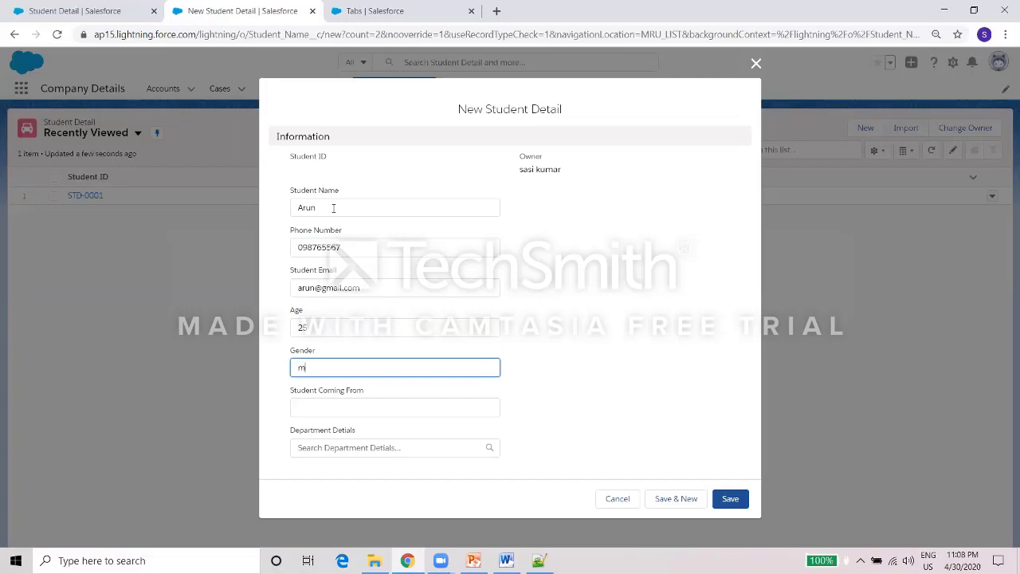
{"action": "key", "text": "Tab"}
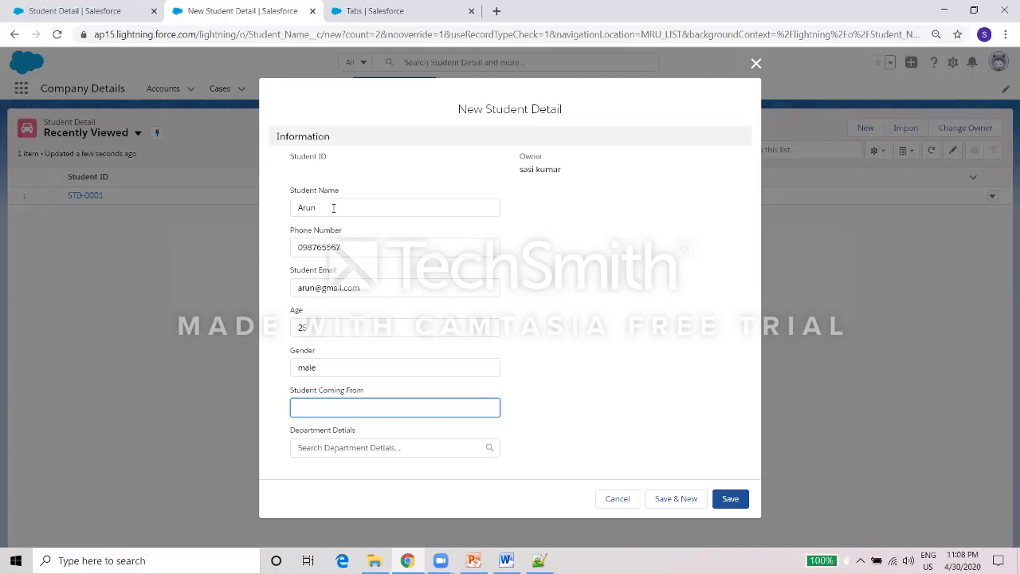
{"action": "type", "text": "m"}
Link the student to the ECE department, save it as STD-0002, and return to the list.
{"action": "key", "text": "Tab"}
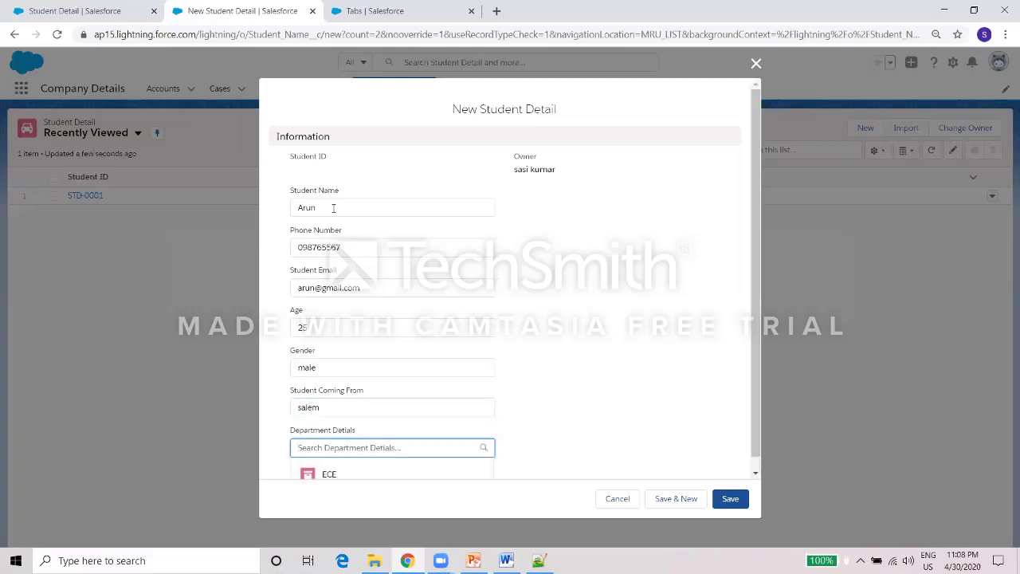
{"action": "left_click", "coordinate": [337, 471]}
{"action": "key", "text": "Return"}
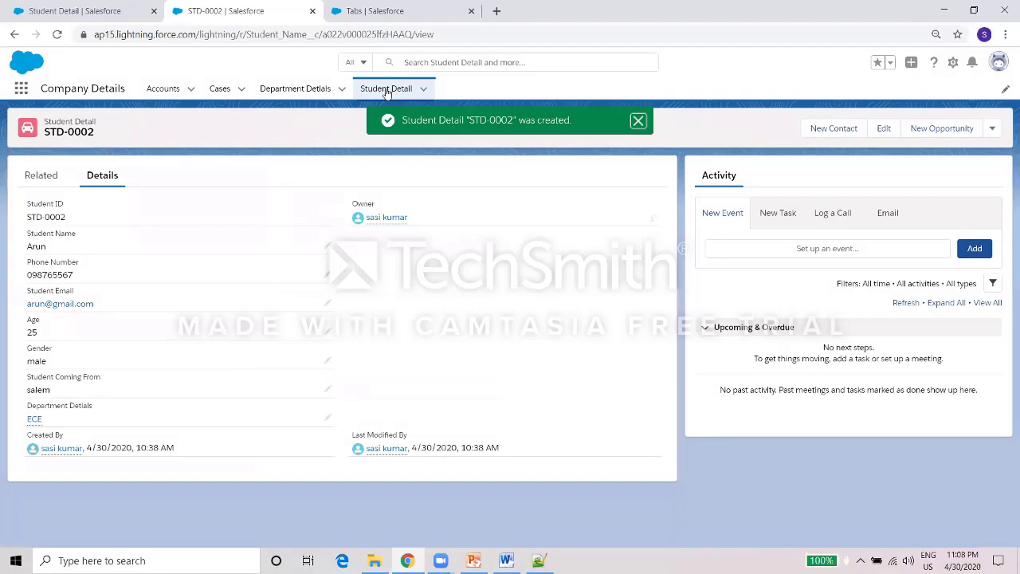
{"action": "left_click", "coordinate": [399, 90]}
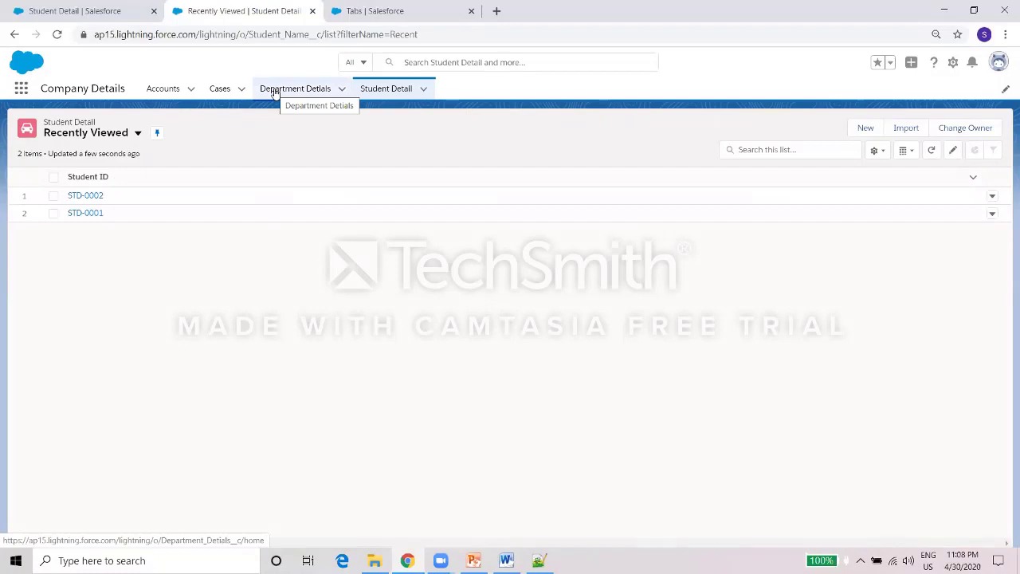
View the ECE department, then open STD-0002 in a new browser tab from the student list.
{"action": "left_click", "coordinate": [273, 90]}
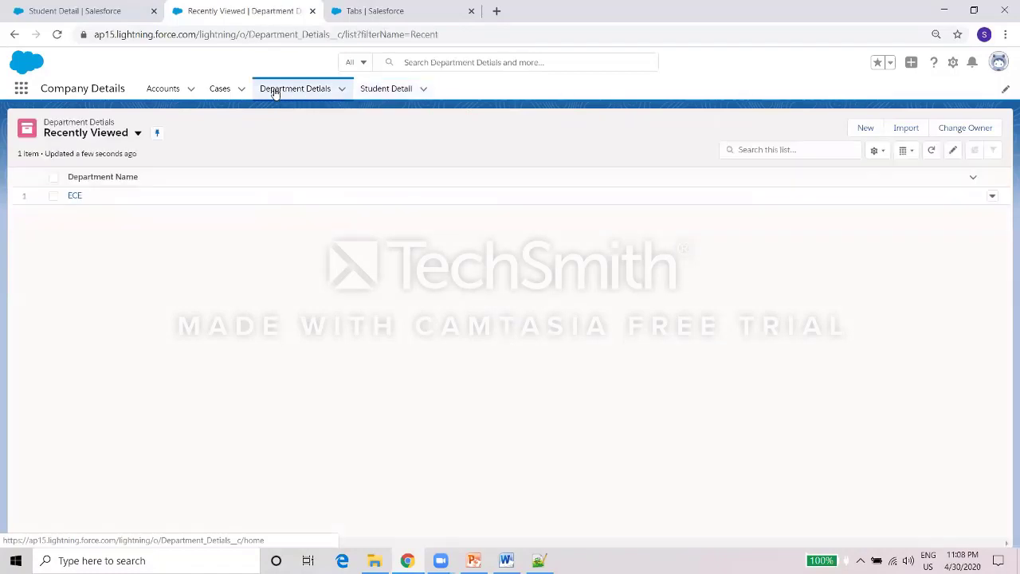
{"action": "left_click", "coordinate": [75, 196]}
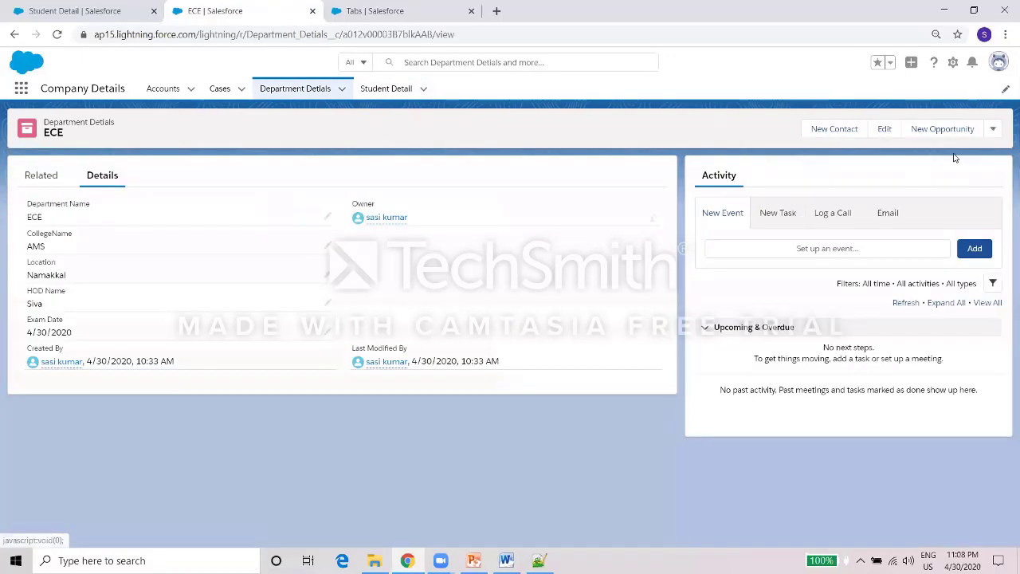
{"action": "left_click", "coordinate": [992, 130]}
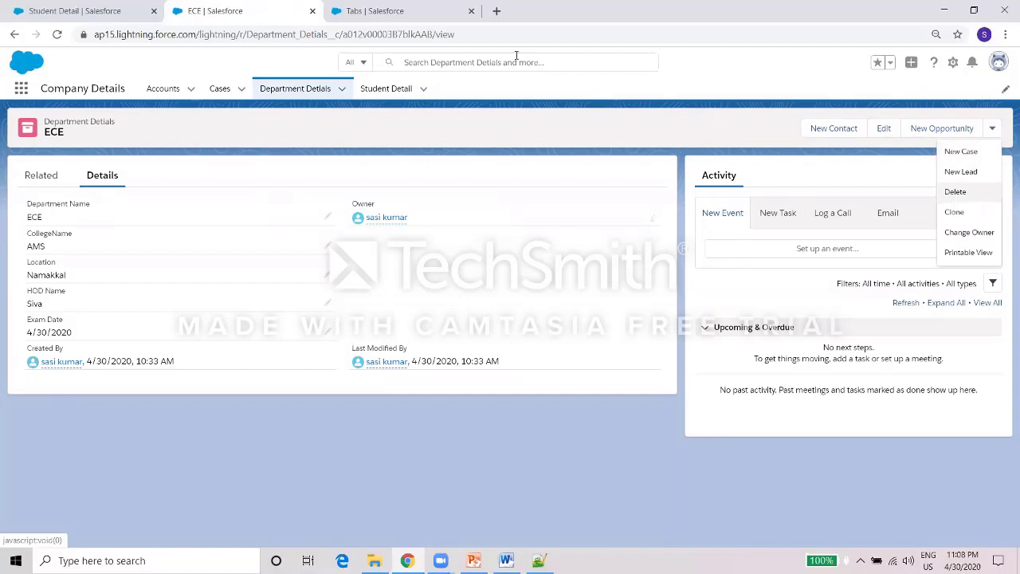
{"action": "left_click", "coordinate": [386, 88]}
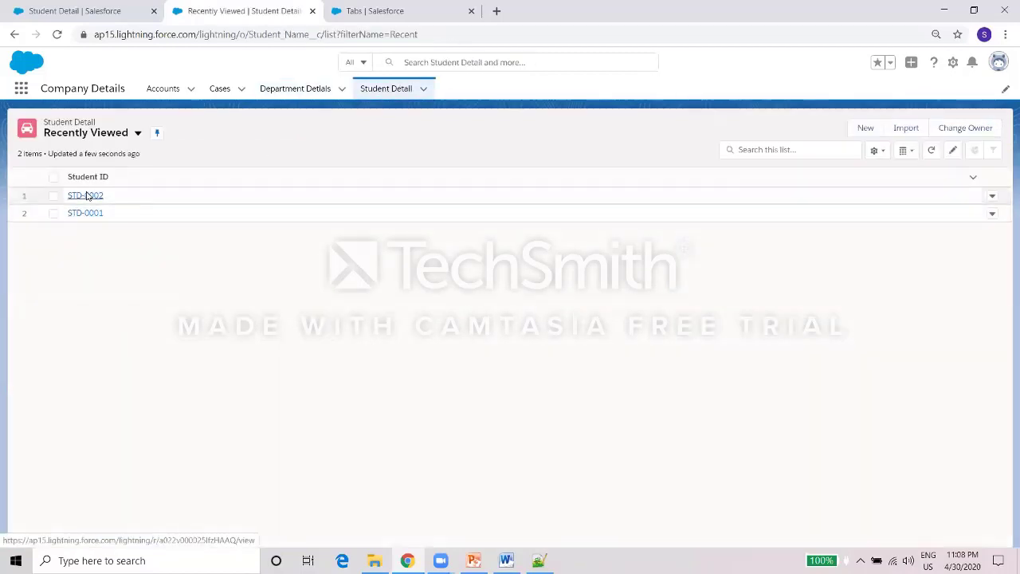
{"action": "right_click", "coordinate": [87, 197]}
{"action": "left_click", "coordinate": [94, 200]}
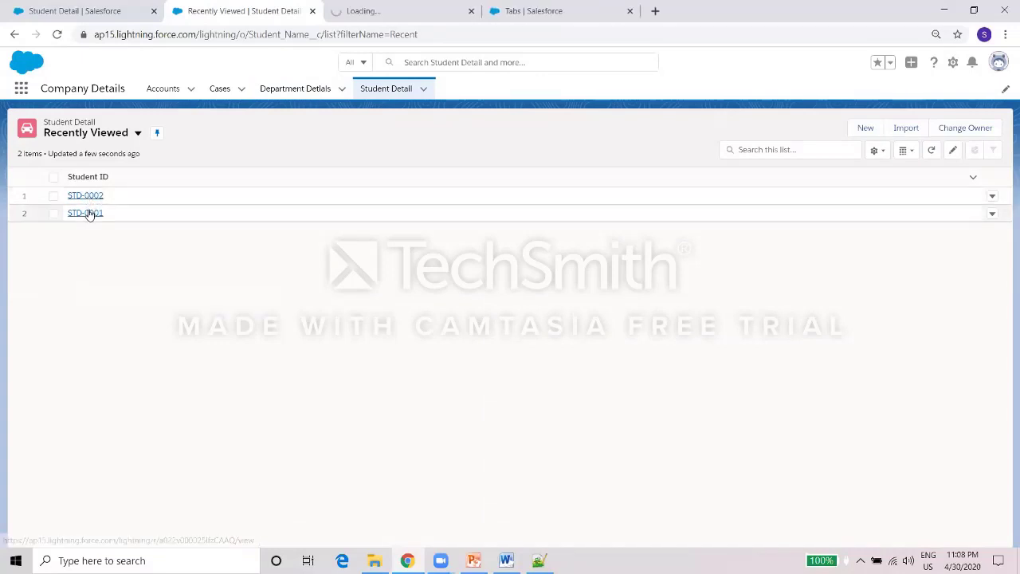
{"action": "right_click", "coordinate": [87, 213]}
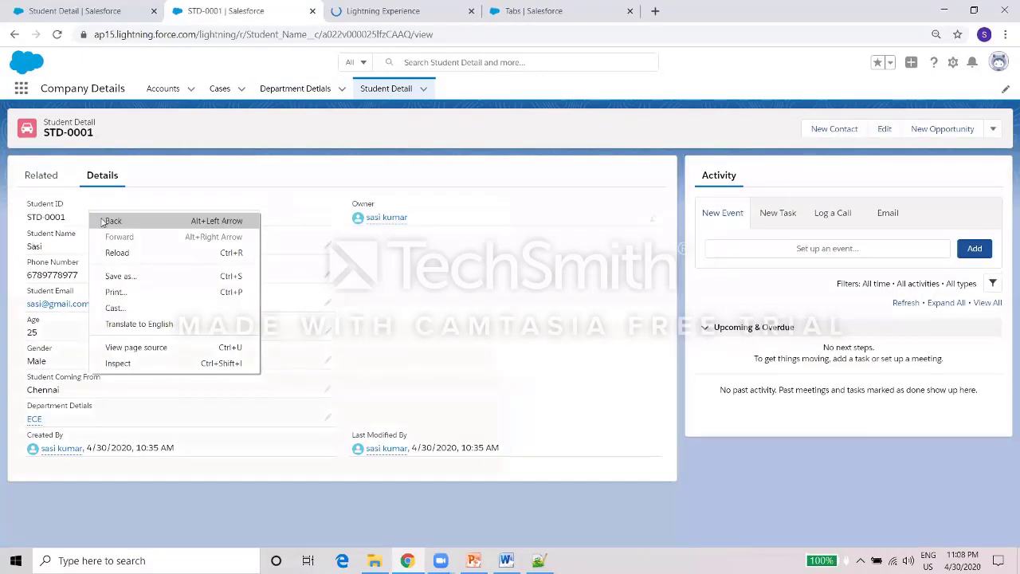
{"action": "left_click", "coordinate": [157, 184]}
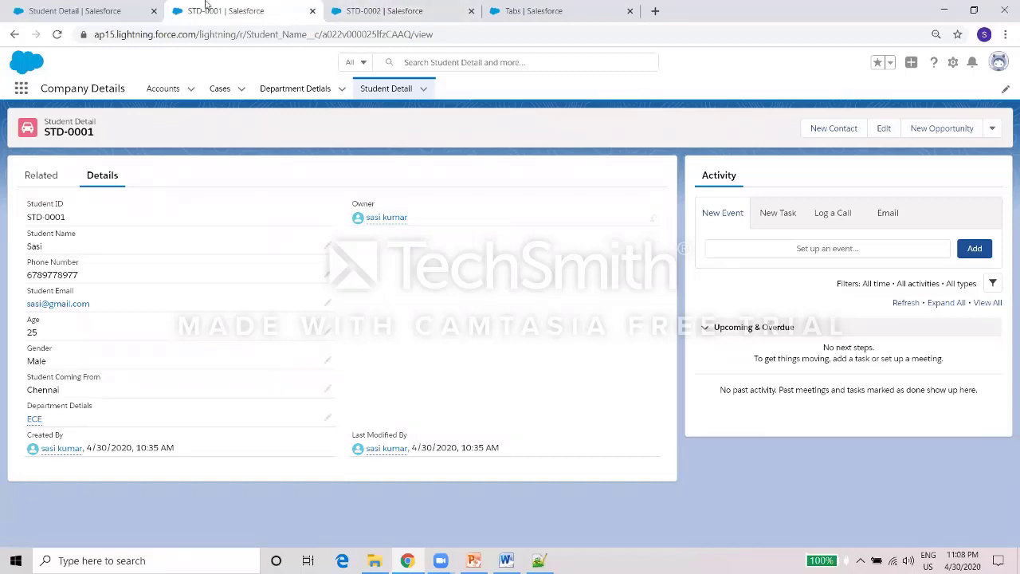
Arrange the browser tabs and reopen the ECE department record with its actions menu.
{"action": "left_click", "coordinate": [157, 6]}
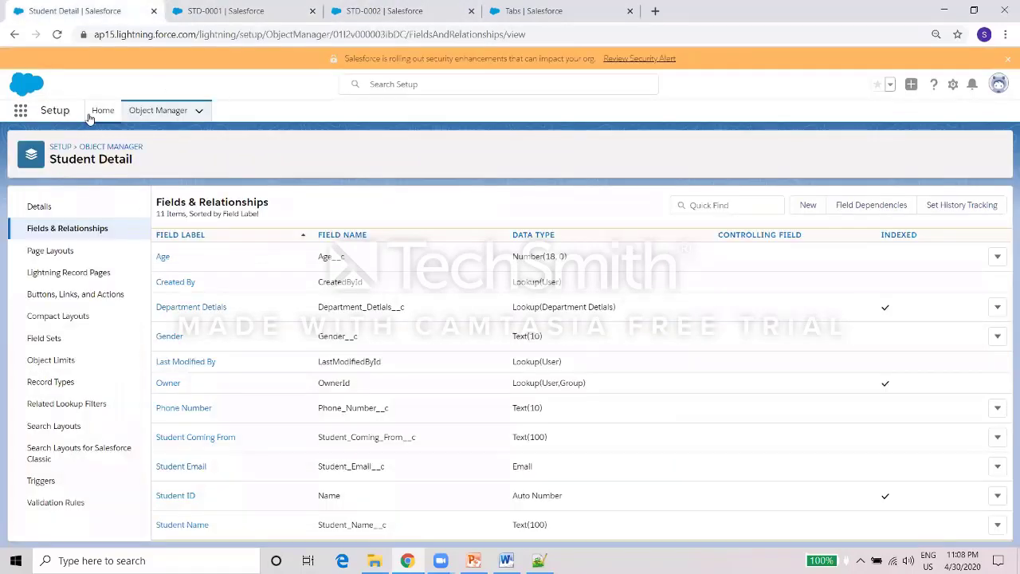
{"action": "left_click", "coordinate": [233, 6]}
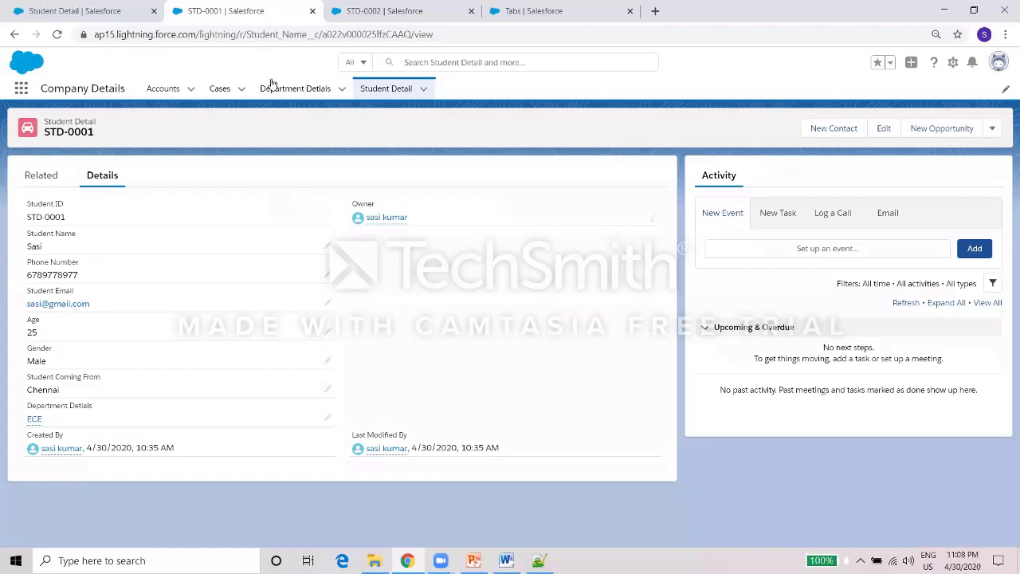
{"action": "left_click", "coordinate": [271, 89]}
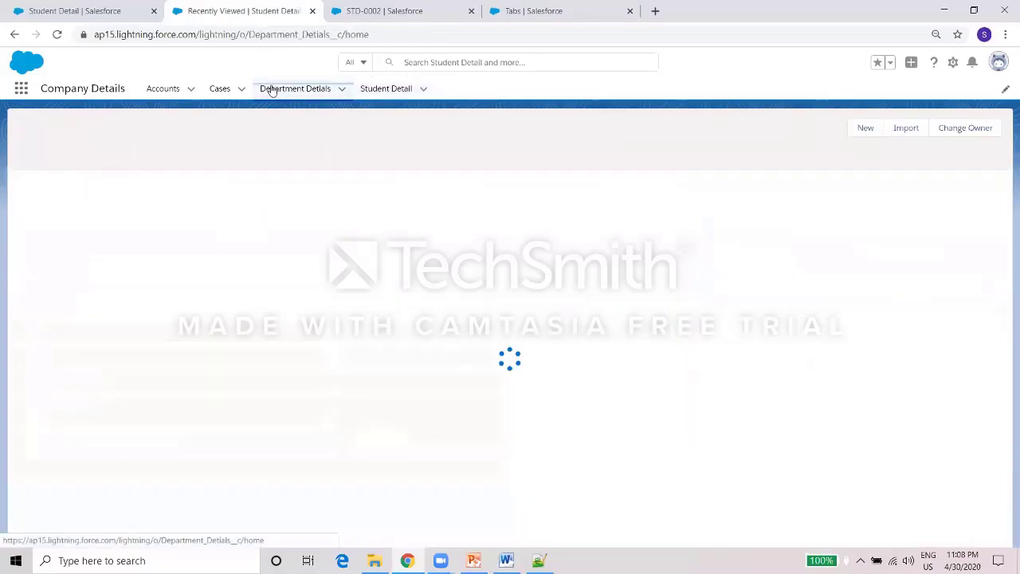
{"action": "left_click", "coordinate": [398, 9]}
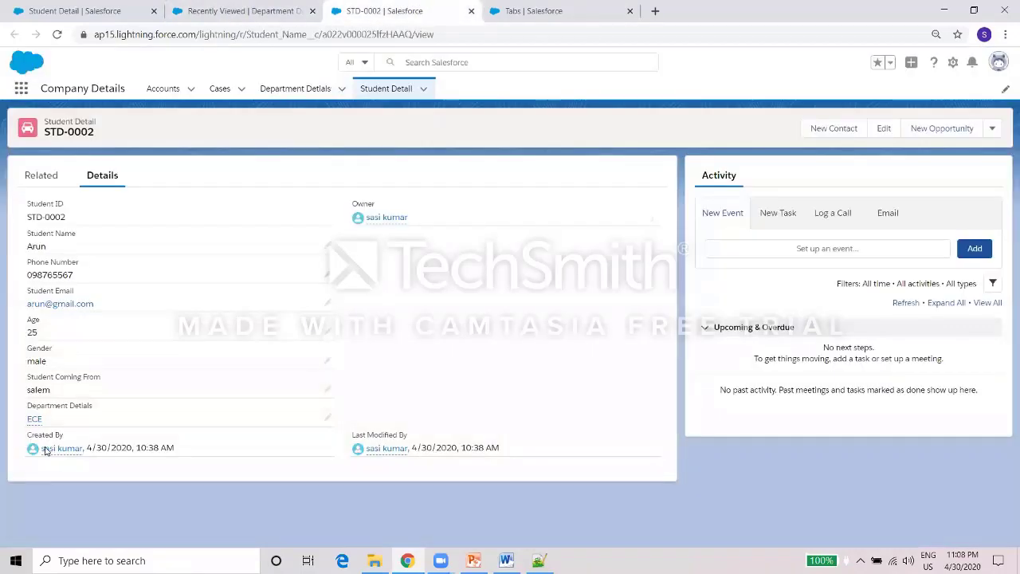
{"action": "left_click", "coordinate": [269, 6]}
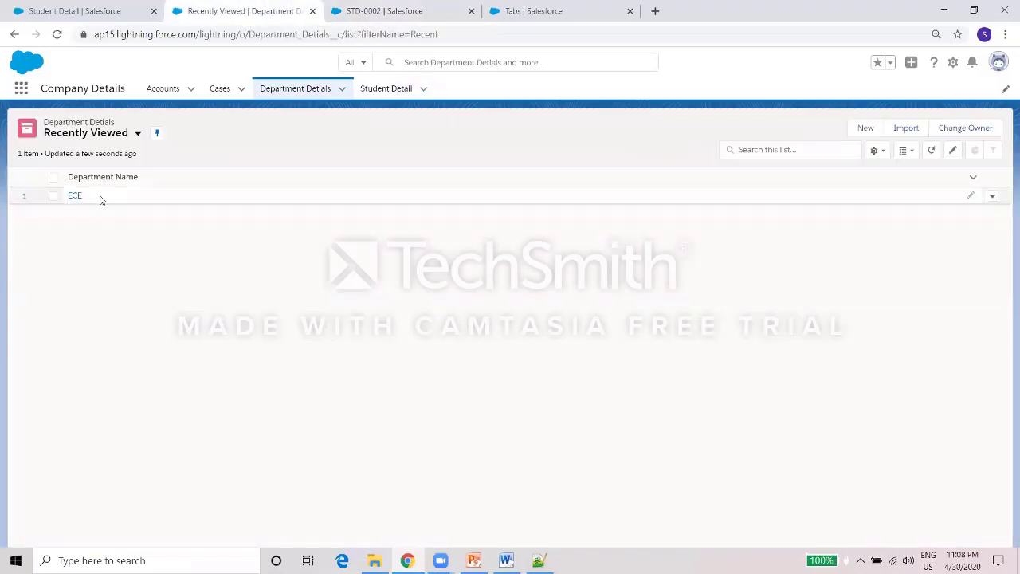
{"action": "left_click", "coordinate": [73, 197]}
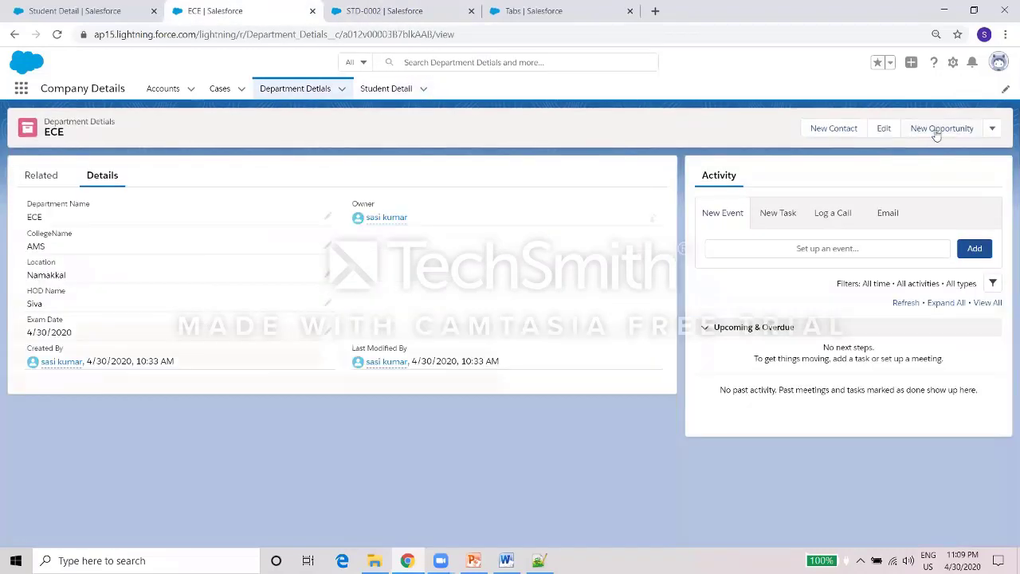
{"action": "left_click", "coordinate": [991, 131]}
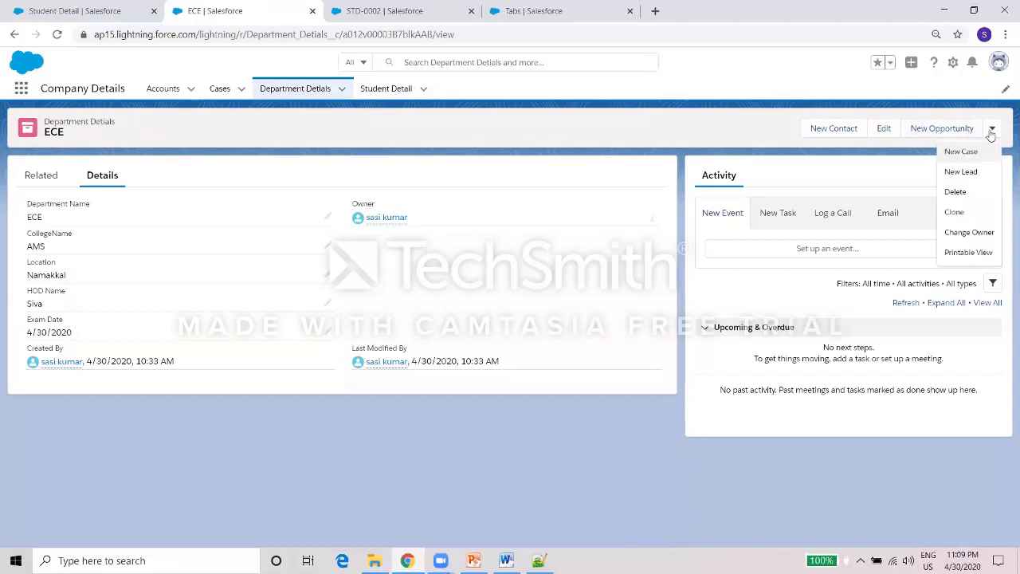
Delete the ECE department and reload STD-0002 to confirm its department field is now blank.
{"action": "left_click", "coordinate": [955, 192]}
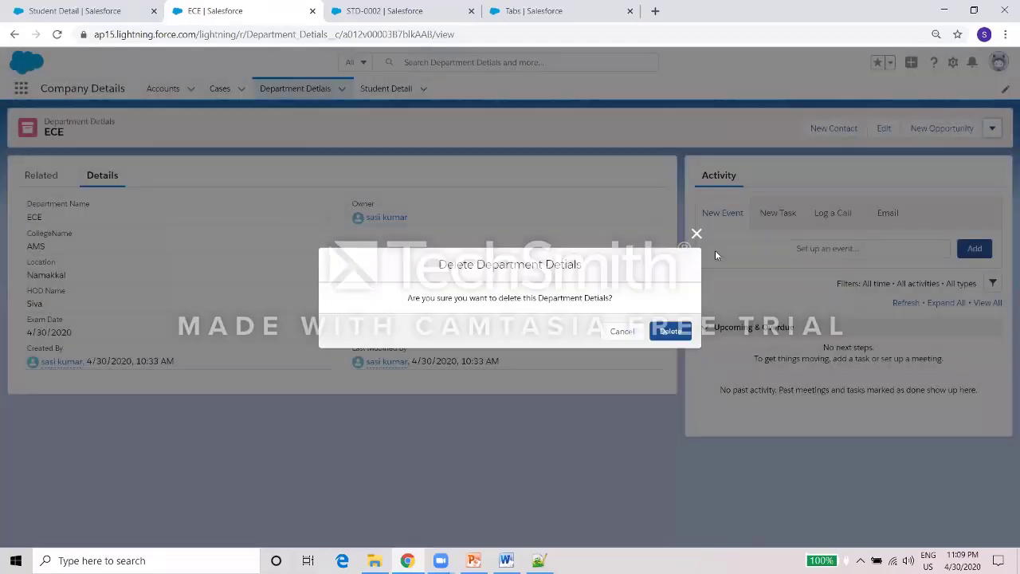
{"action": "left_click", "coordinate": [673, 336]}
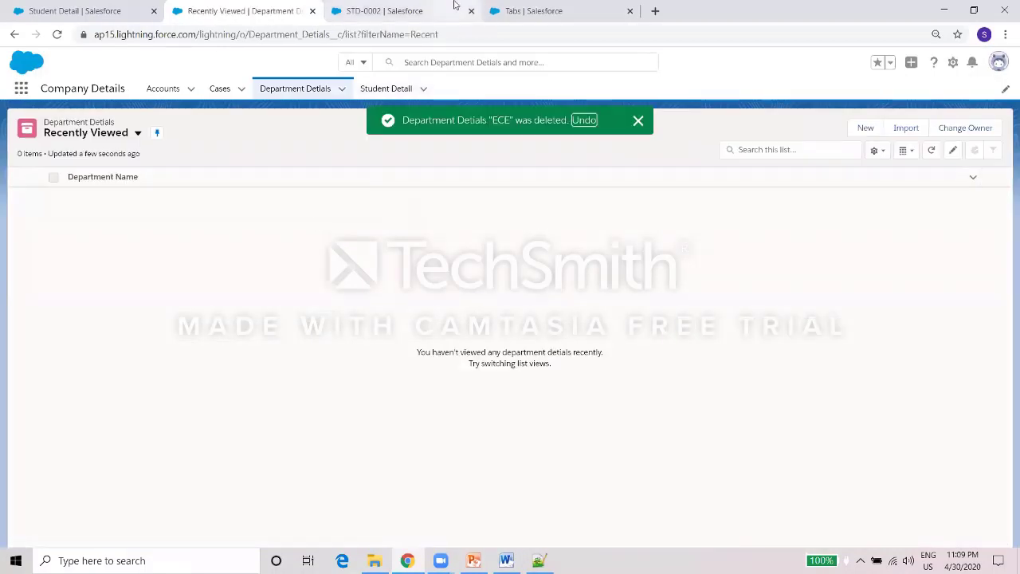
{"action": "left_click", "coordinate": [434, 11]}
{"action": "left_click", "coordinate": [414, 33]}
{"action": "key", "text": "Return"}
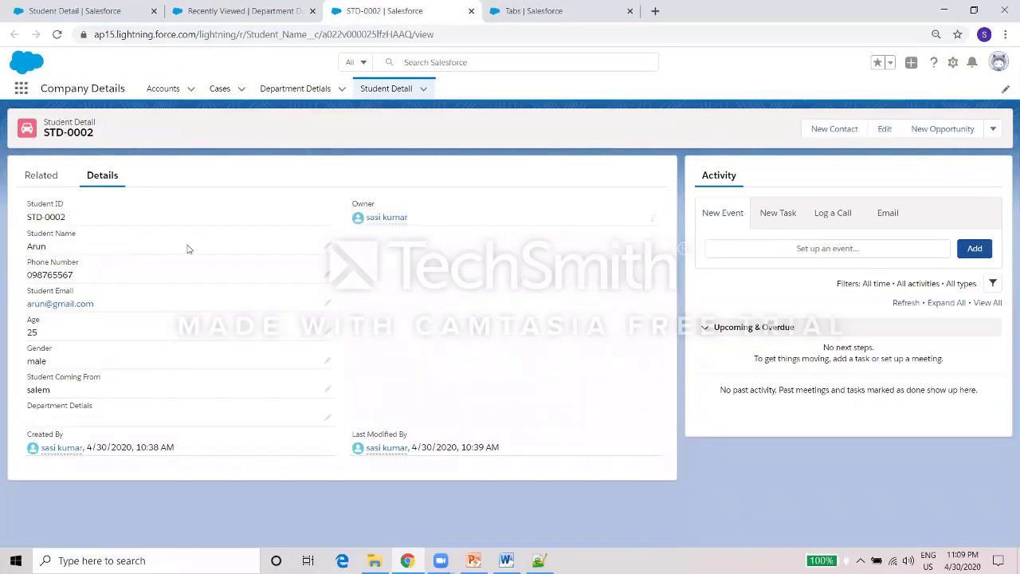
{"action": "double_click", "coordinate": [66, 419]}
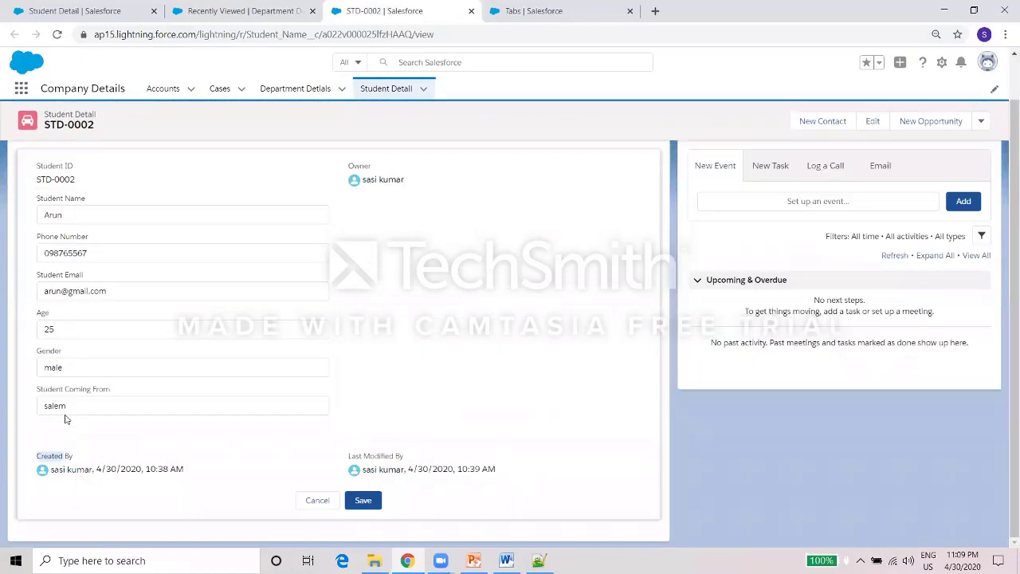
{"action": "left_click", "coordinate": [382, 400]}
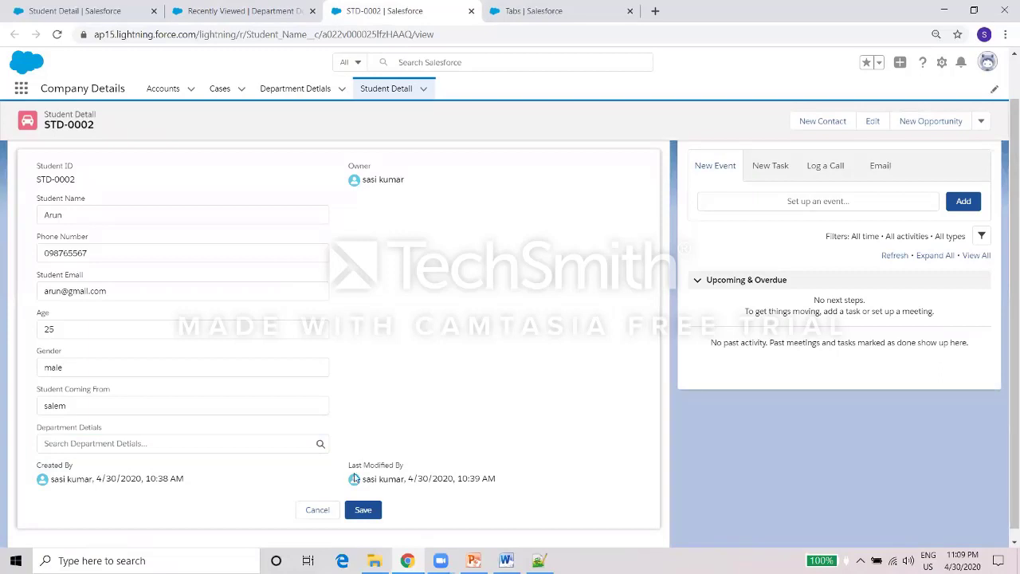
{"action": "left_click", "coordinate": [318, 508]}
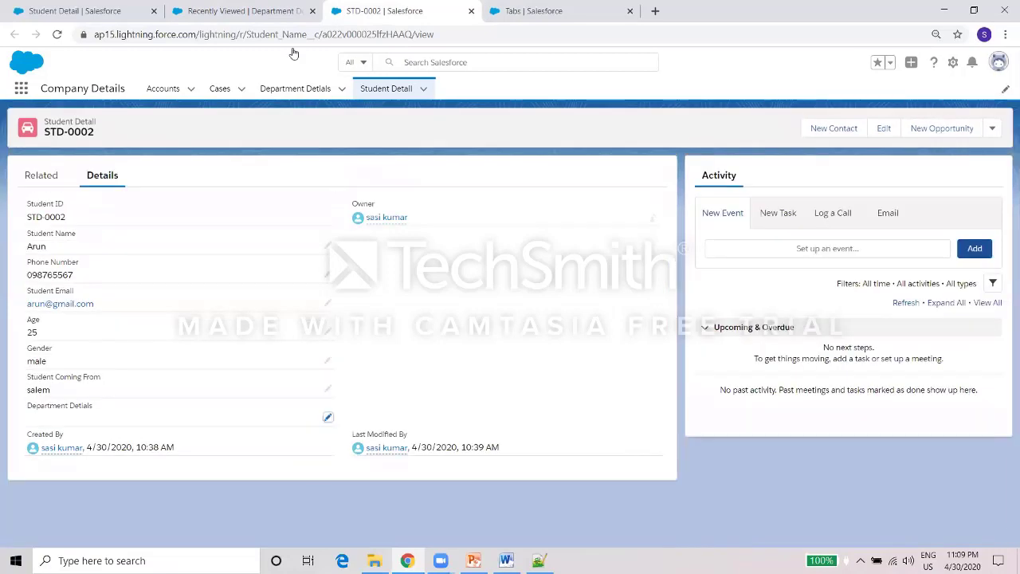
{"action": "left_click", "coordinate": [263, 10]}
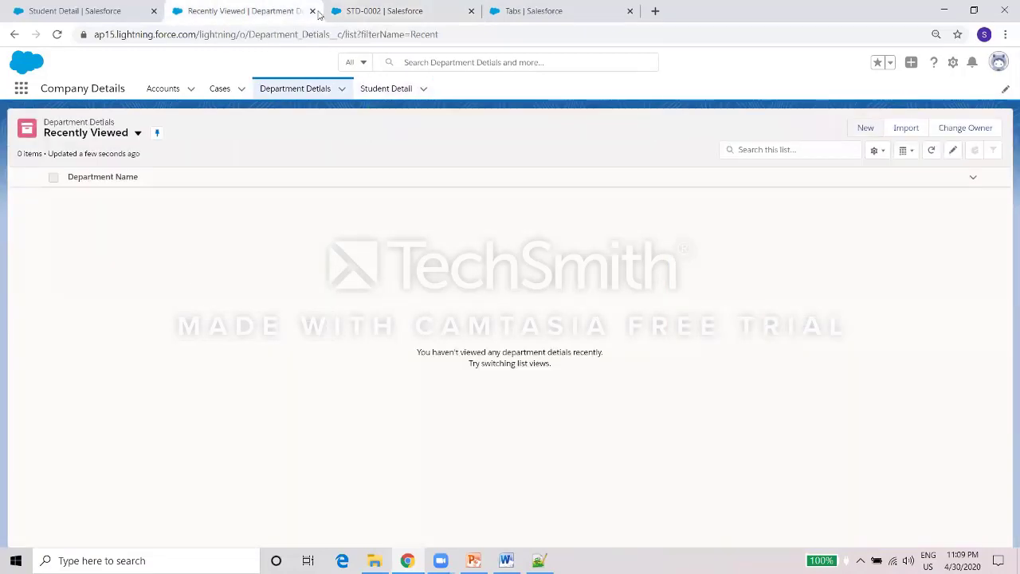
{"action": "left_click", "coordinate": [344, 4]}
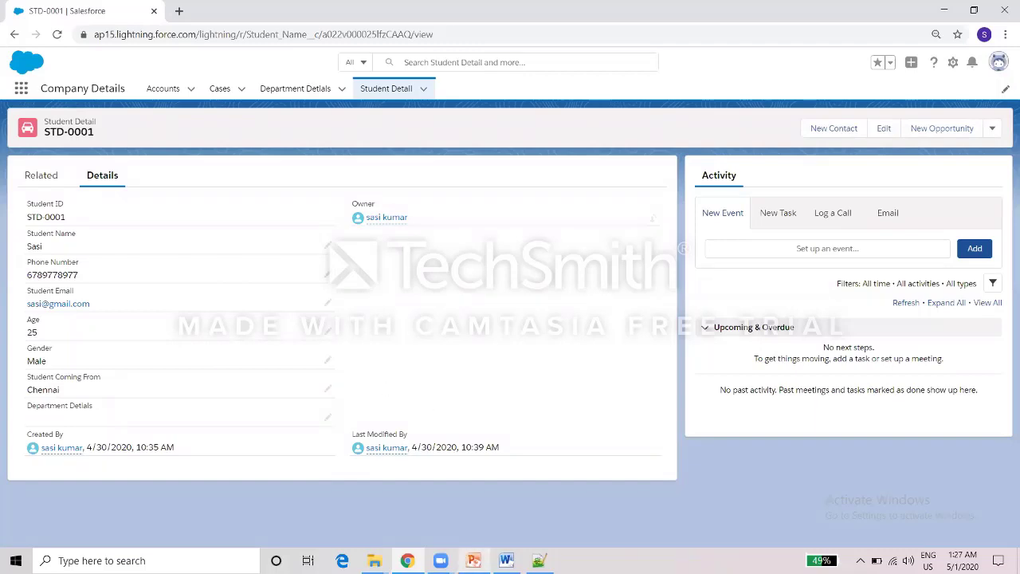
Bring up the PowerPoint slides and highlight the 'One to Many relationship' bullet.
{"action": "mouse_move", "coordinate": [473, 560]}
{"action": "left_click", "coordinate": [473, 501]}
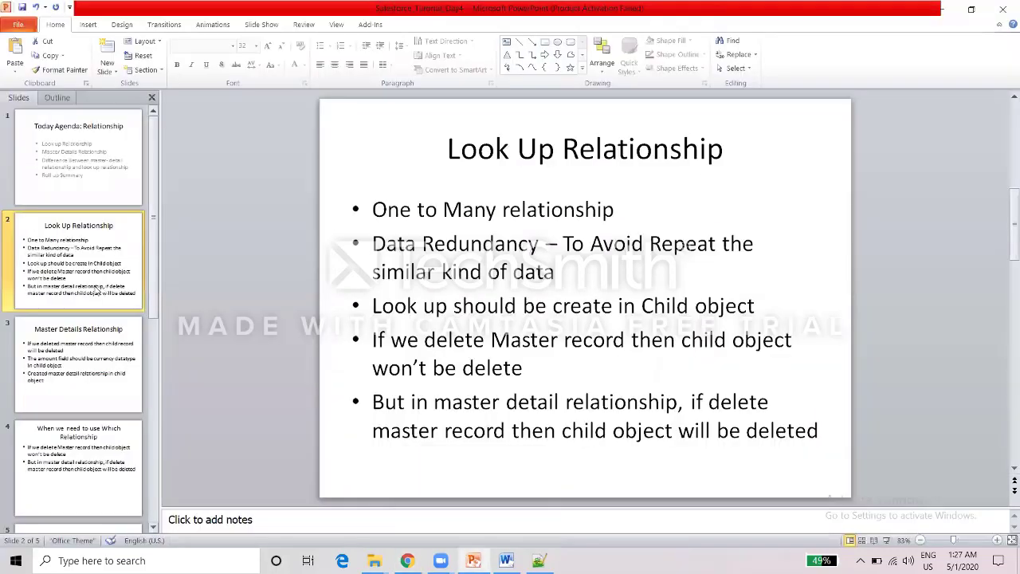
{"action": "left_click_drag", "start_coordinate": [379, 207], "coordinate": [603, 217]}
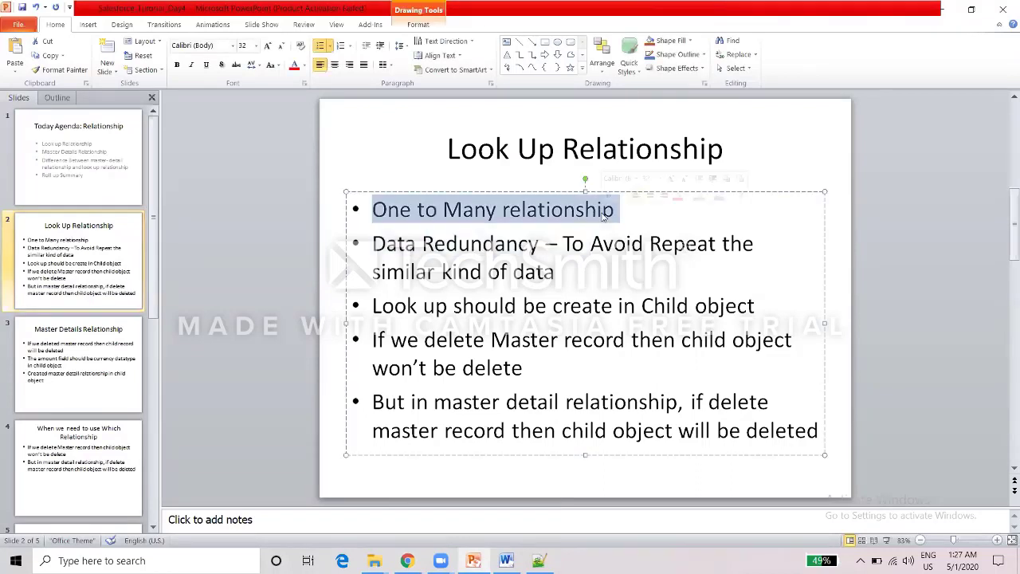
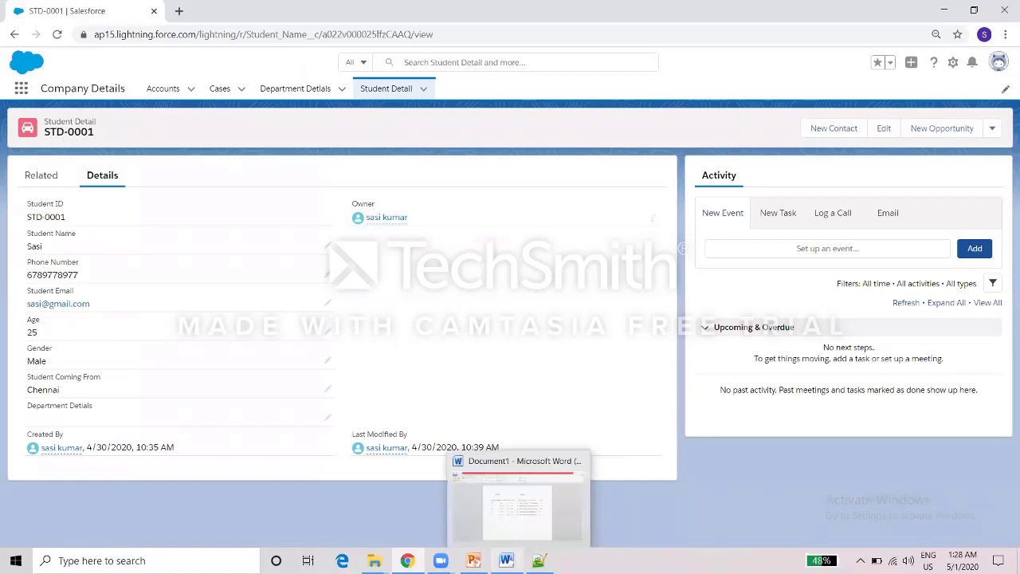
Switch to the Word document holding the sample Company and Employee tables.
{"action": "left_click", "coordinate": [516, 502]}
Highlight the Company and Employee heading, company columns, Month, EMPID and employee columns in Word.
{"action": "left_click_drag", "start_coordinate": [369, 176], "coordinate": [560, 175]}
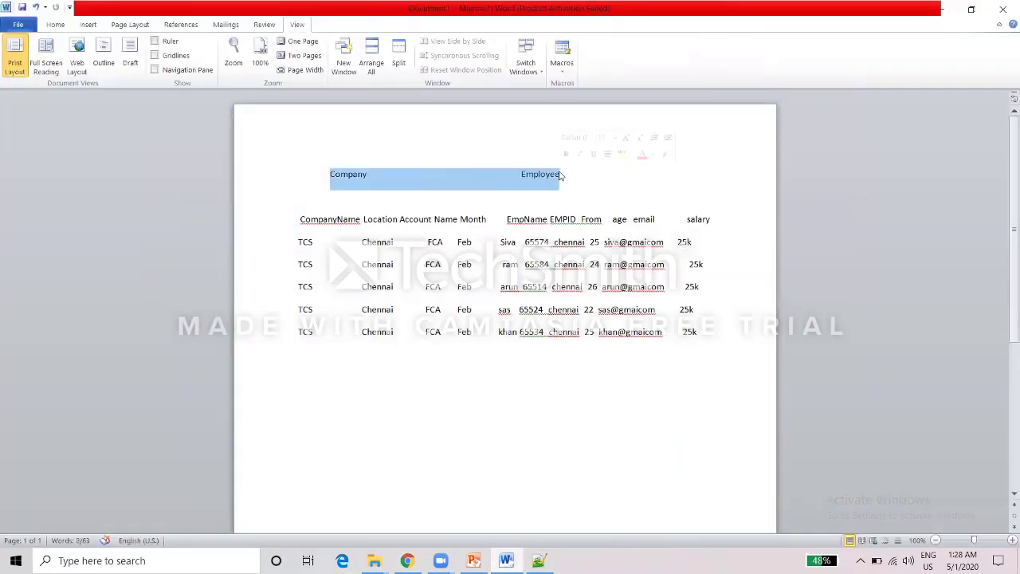
{"action": "left_click", "coordinate": [527, 188]}
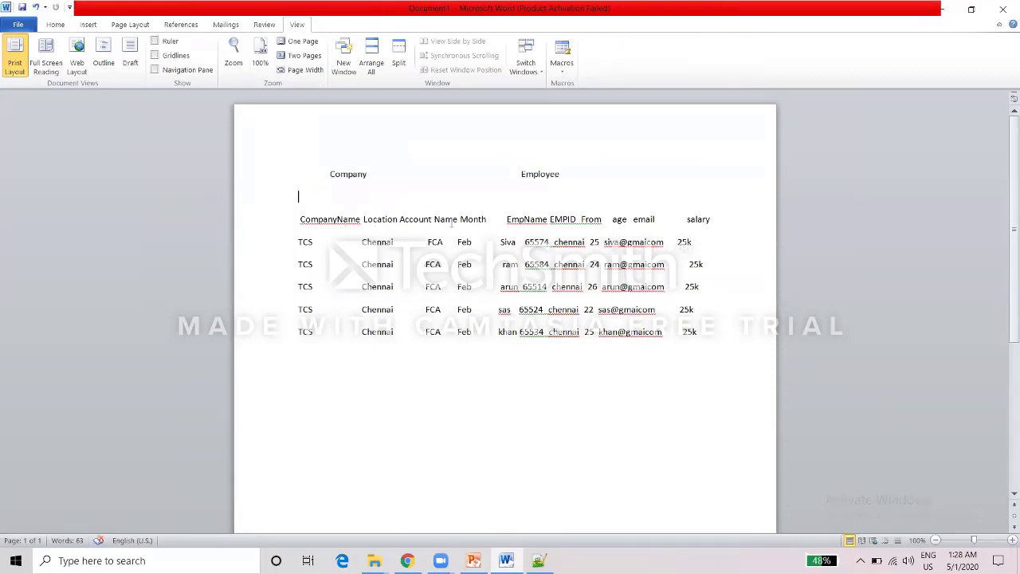
{"action": "left_click_drag", "start_coordinate": [363, 199], "coordinate": [299, 195]}
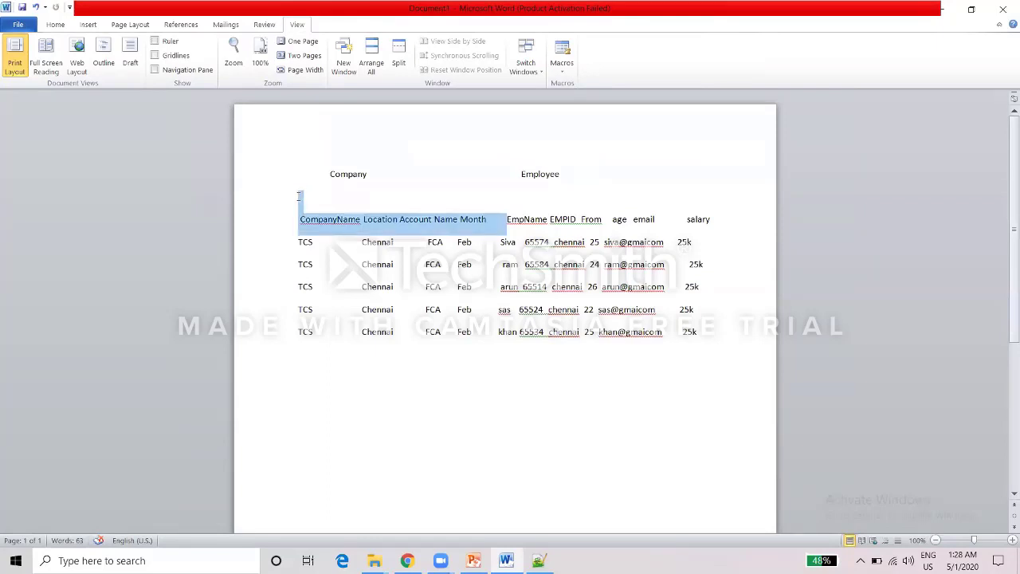
{"action": "left_click", "coordinate": [300, 210]}
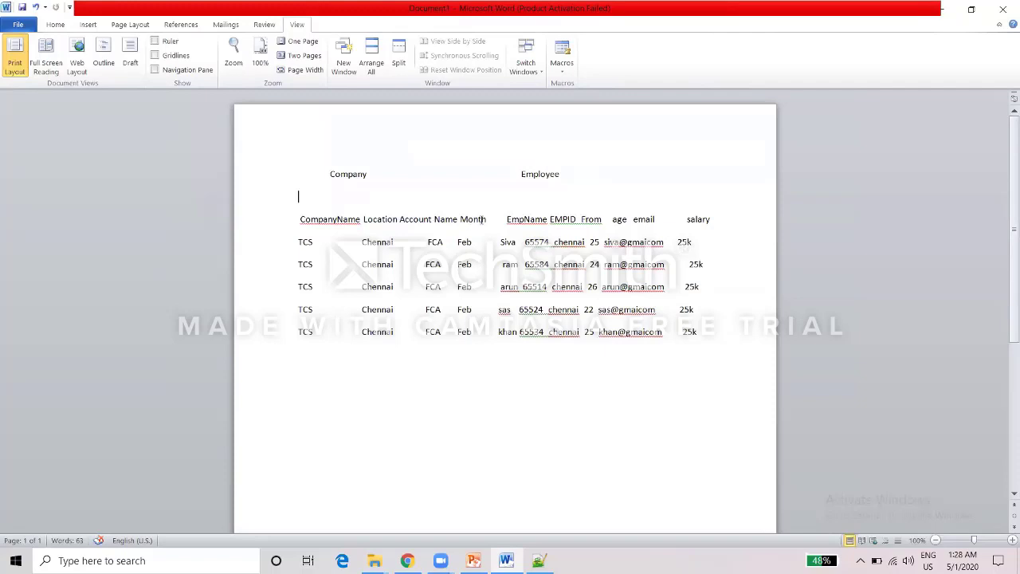
{"action": "left_click_drag", "start_coordinate": [485, 219], "coordinate": [459, 220]}
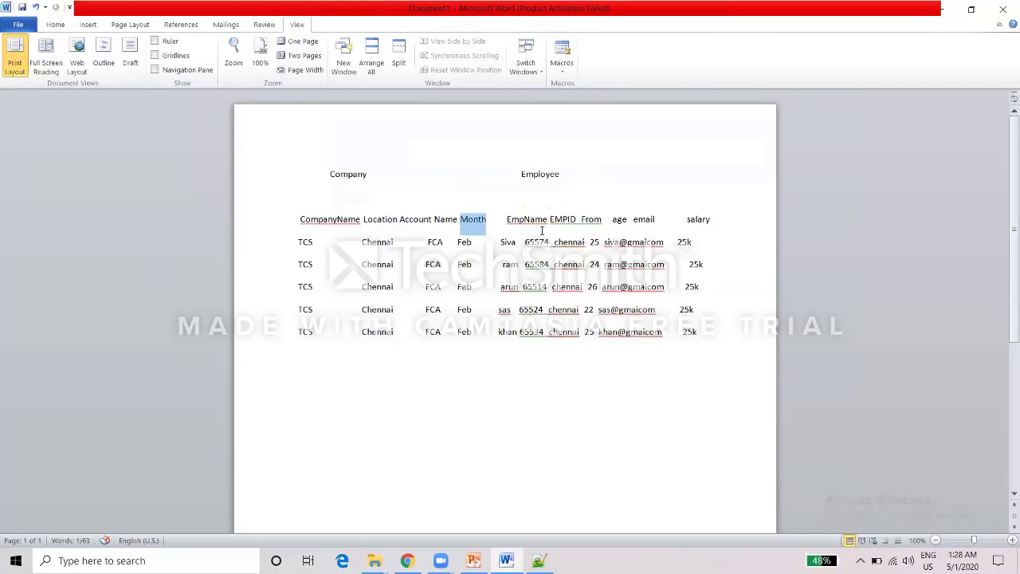
{"action": "double_click", "coordinate": [573, 222]}
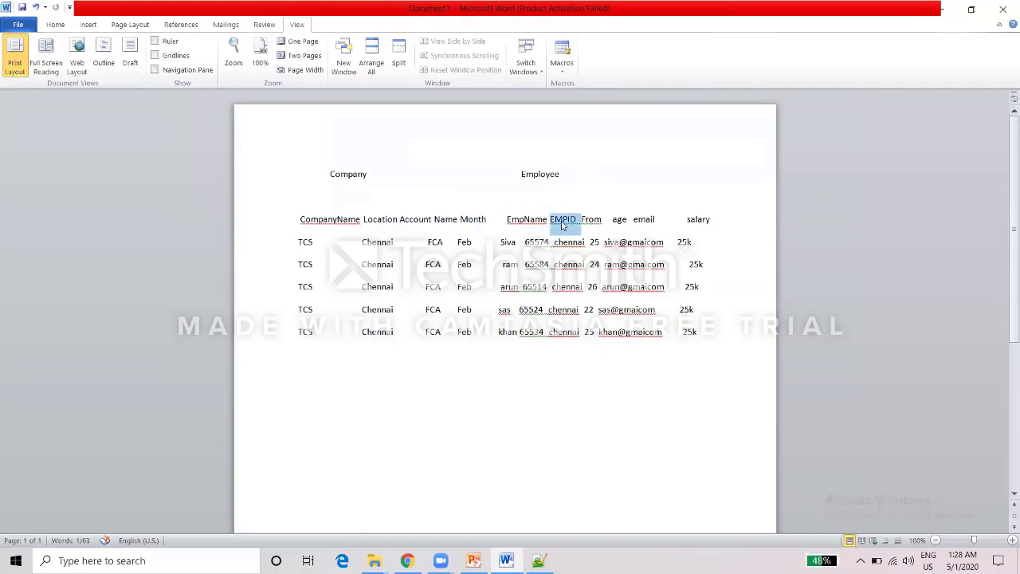
{"action": "left_click", "coordinate": [591, 223]}
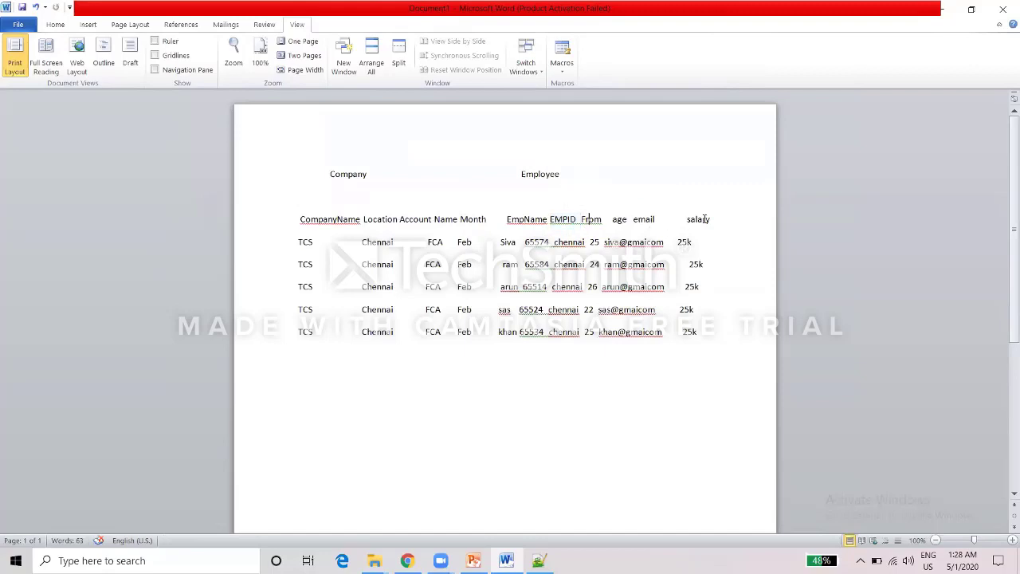
{"action": "left_click_drag", "start_coordinate": [714, 217], "coordinate": [525, 222]}
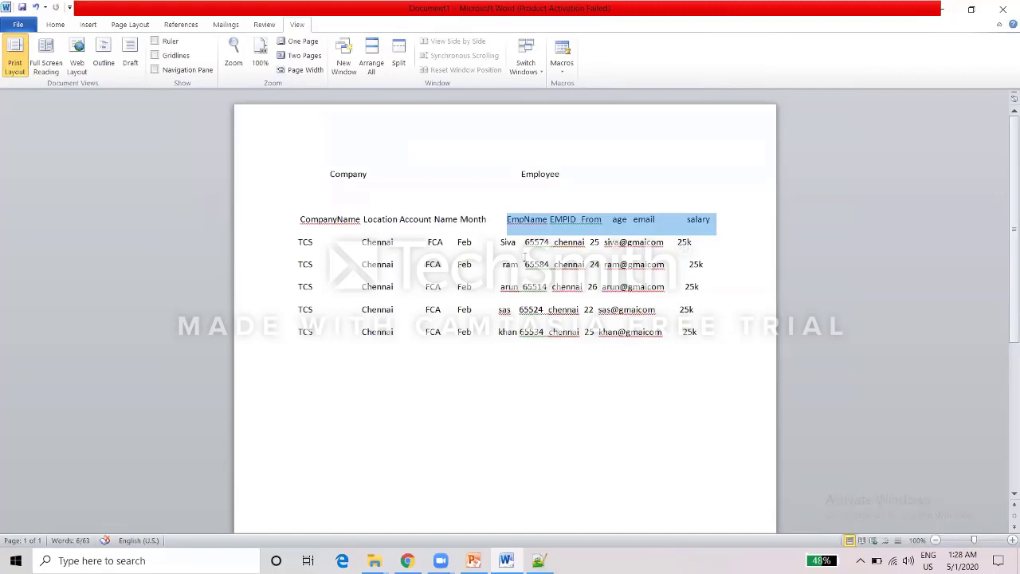
Review the CompanyName-through-Month and age, email, salary headers, then minimize Word.
{"action": "double_click", "coordinate": [338, 174]}
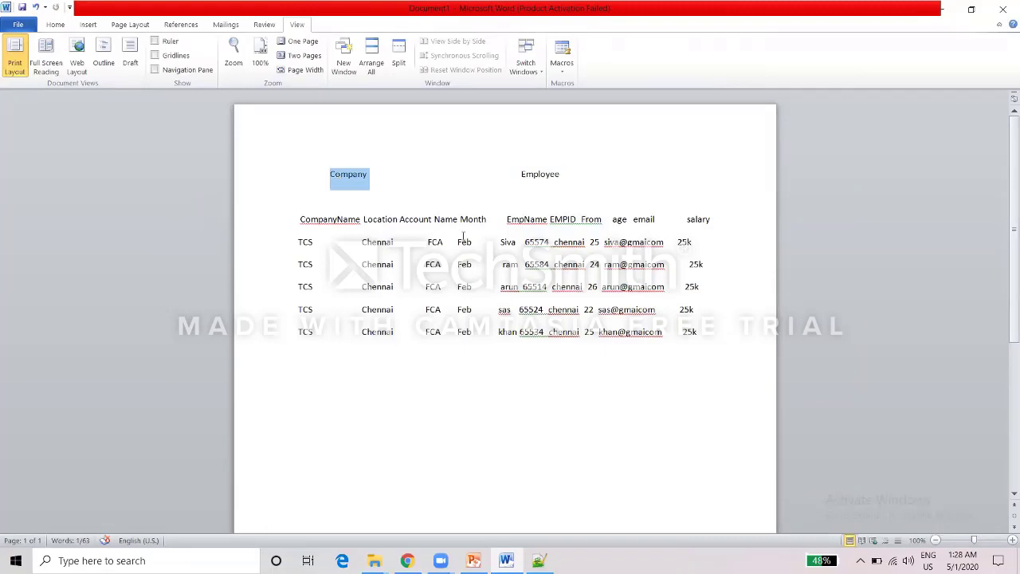
{"action": "left_click_drag", "start_coordinate": [486, 223], "coordinate": [301, 224]}
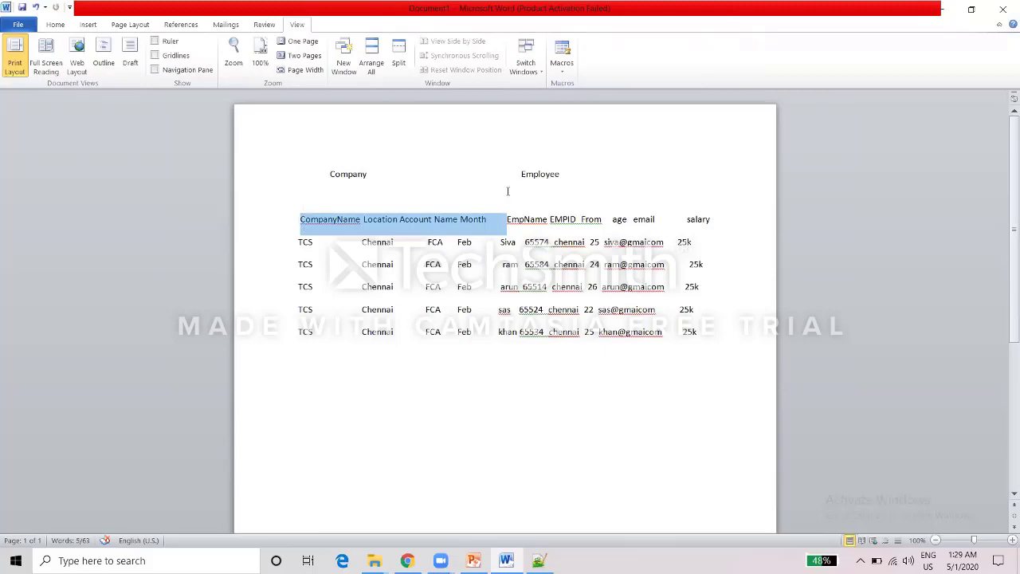
{"action": "double_click", "coordinate": [551, 168]}
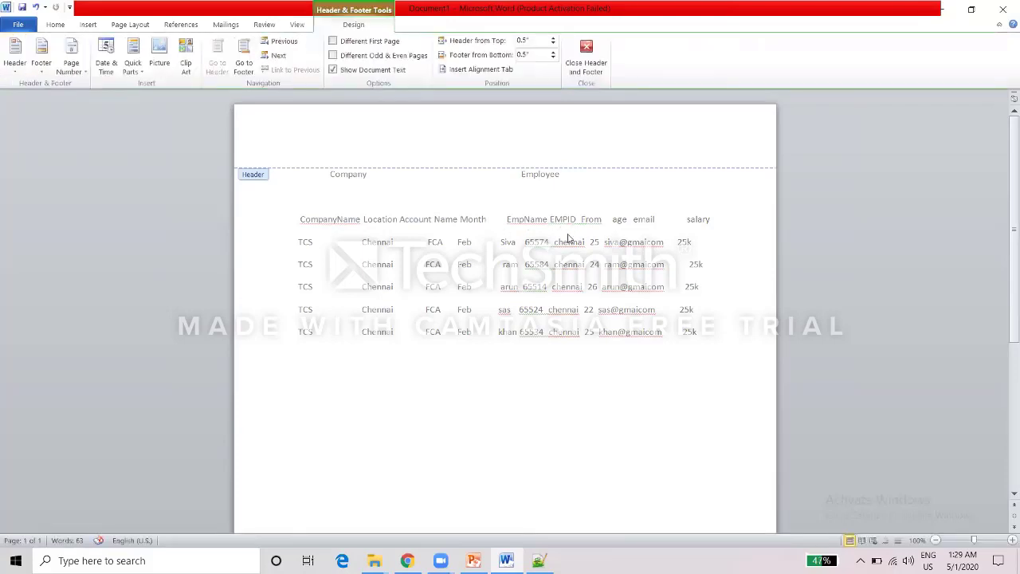
{"action": "double_click", "coordinate": [568, 234]}
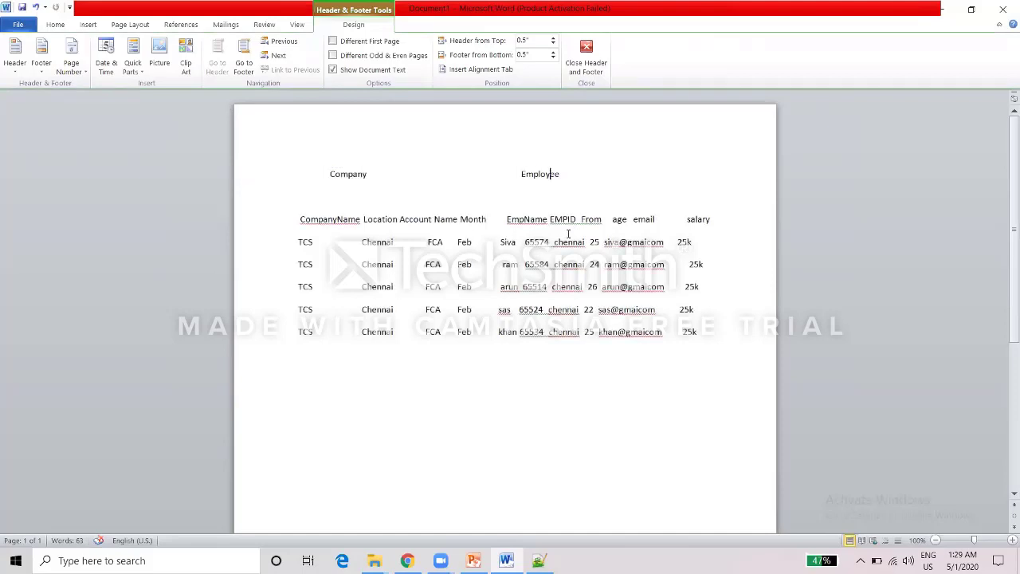
{"action": "left_click_drag", "start_coordinate": [708, 218], "coordinate": [507, 219]}
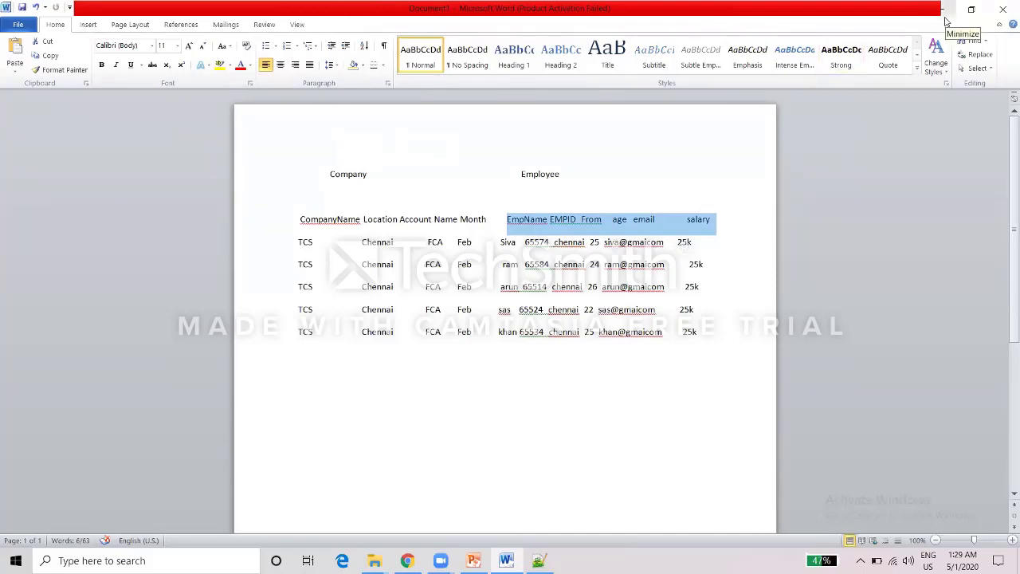
{"action": "left_click", "coordinate": [944, 15]}
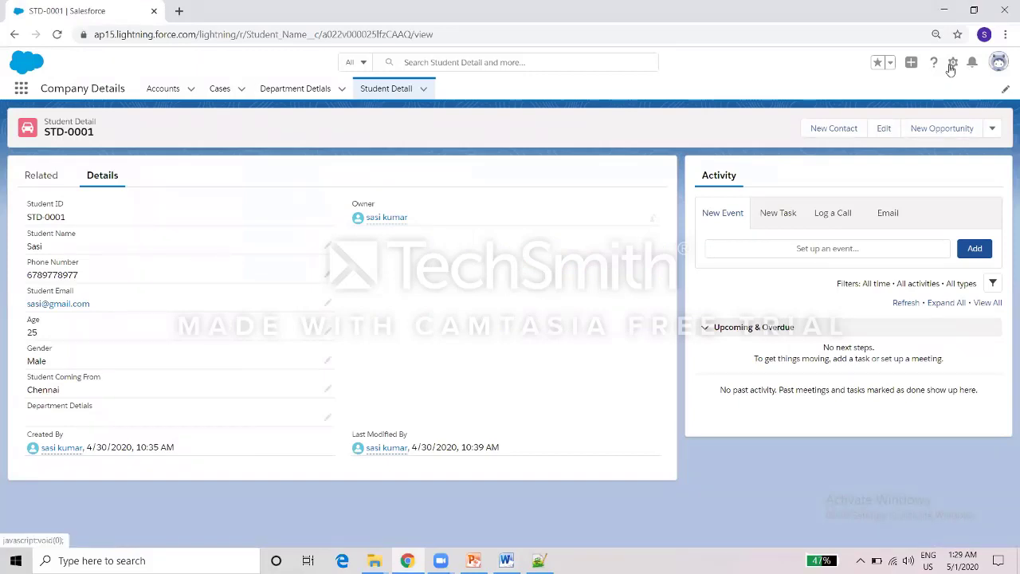
From Setup's Object Manager, start creating a new custom object.
{"action": "left_click", "coordinate": [952, 63]}
{"action": "left_click", "coordinate": [903, 97]}
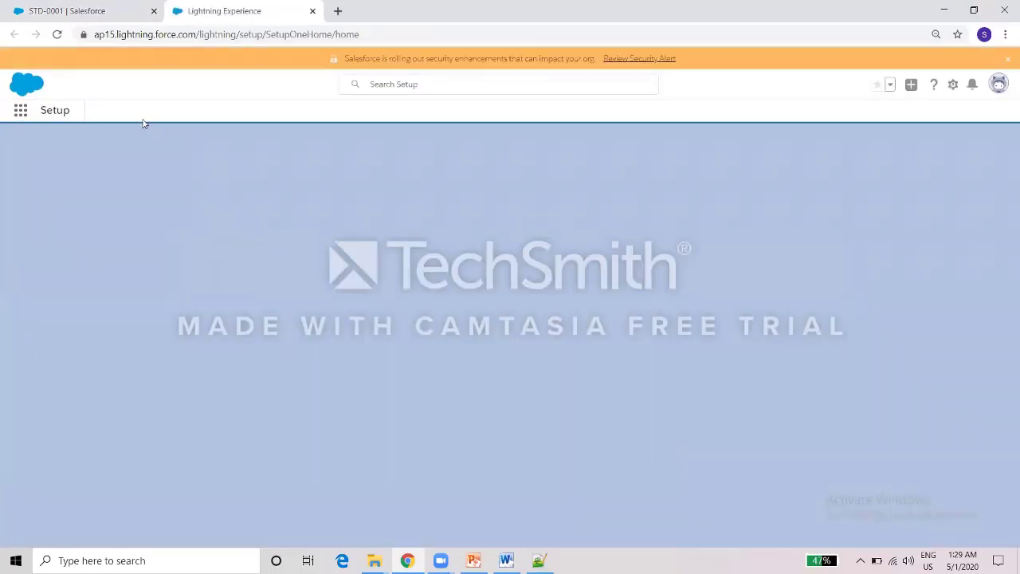
{"action": "left_click", "coordinate": [144, 119]}
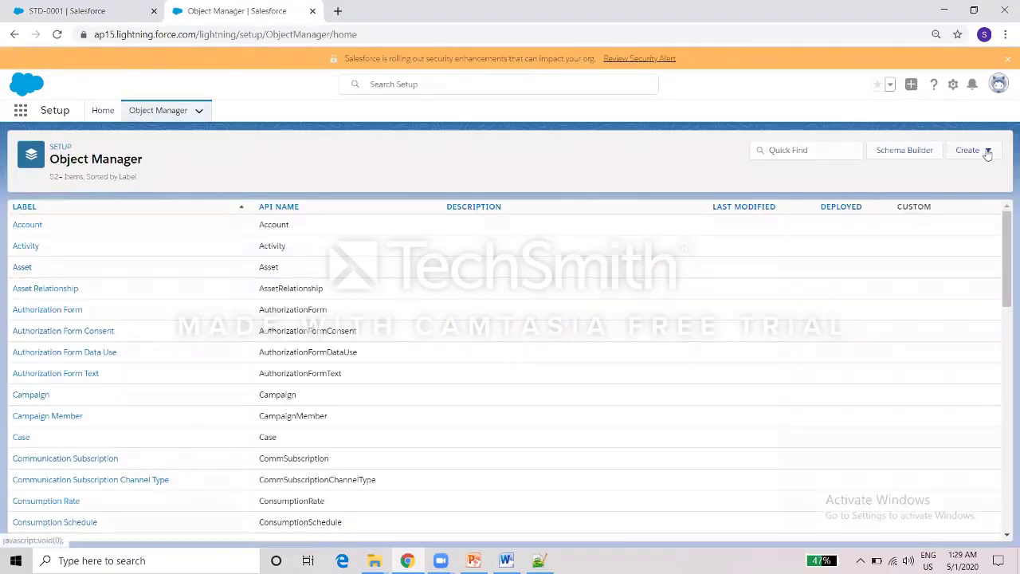
{"action": "left_click", "coordinate": [967, 151]}
{"action": "left_click", "coordinate": [917, 184]}
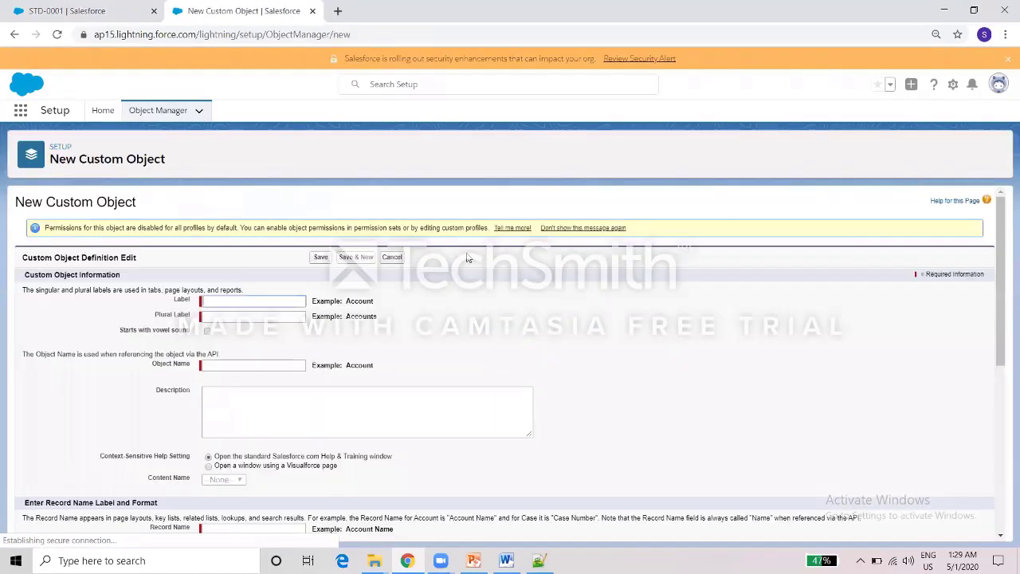
Enter label Company Detail, plural Company Details, and record name Company Name.
{"action": "left_click", "coordinate": [272, 299]}
{"action": "type", "text": "Company Details"}
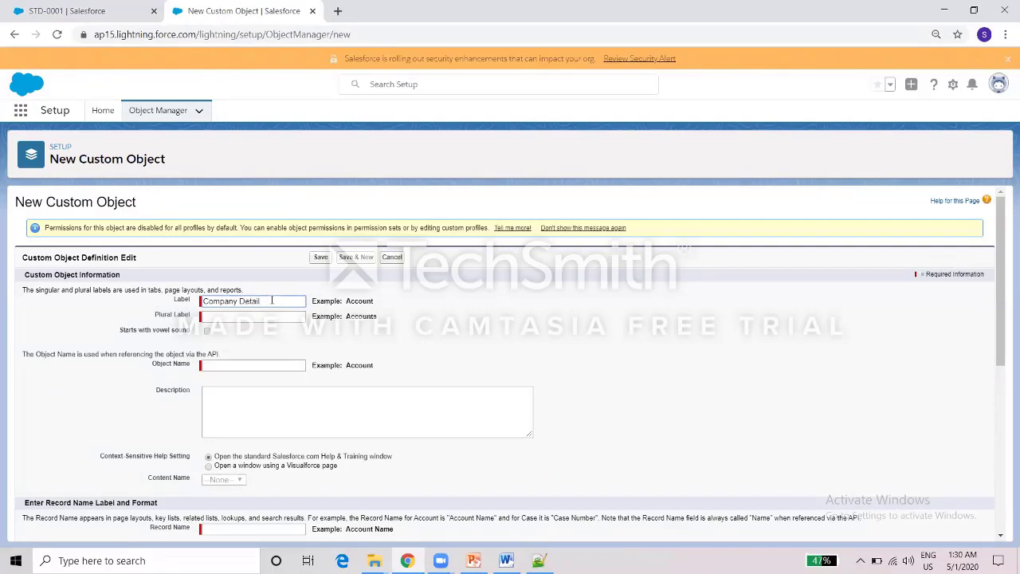
{"action": "key", "text": "ctrl+a"}
{"action": "key", "text": "ctrl+c"}
{"action": "left_click", "coordinate": [260, 319]}
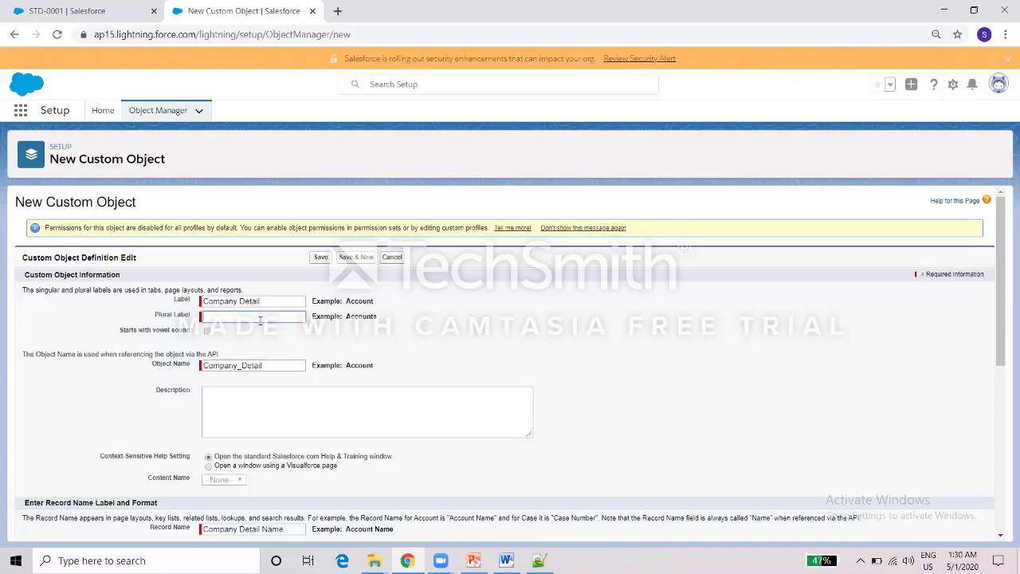
{"action": "key", "text": "ctrl+v"}
{"action": "type", "text": "s"}
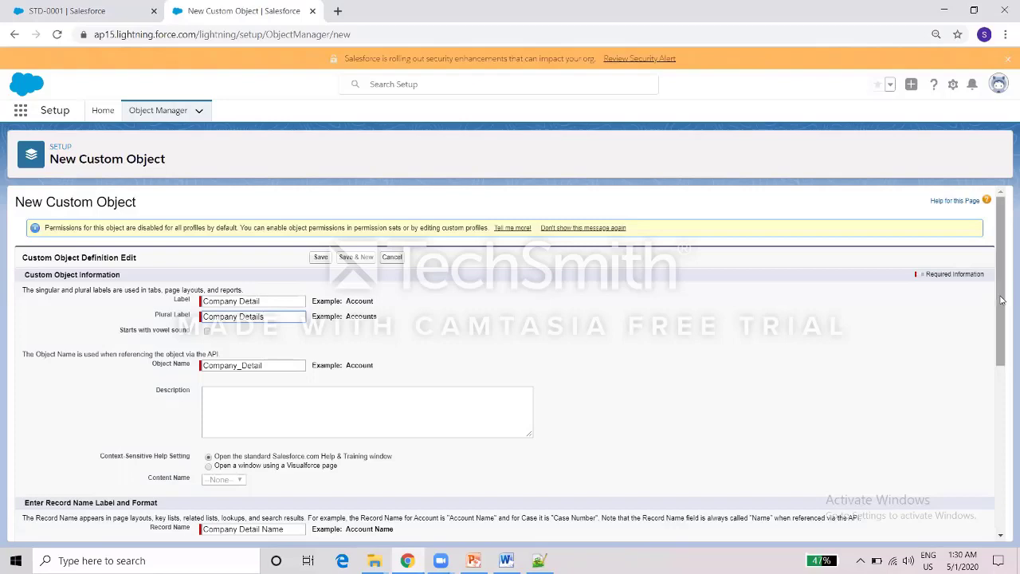
{"action": "scroll", "coordinate": [998, 344], "scroll_direction": "down", "scroll_amount": 1}
{"action": "left_click_drag", "start_coordinate": [999, 344], "coordinate": [335, 403]}
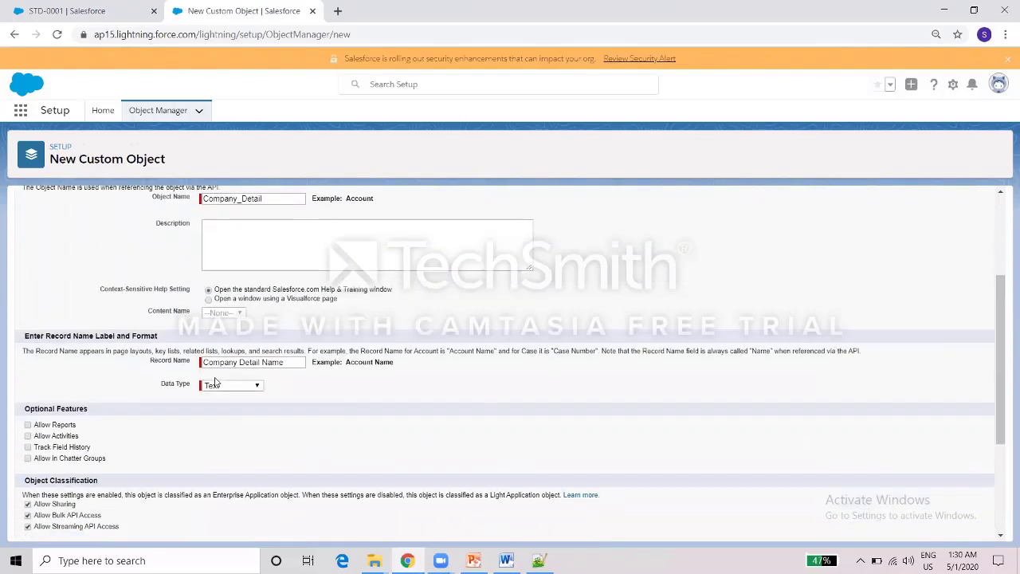
{"action": "left_click", "coordinate": [239, 363]}
{"action": "double_click", "coordinate": [243, 363]}
{"action": "key", "text": "BackSpace"}
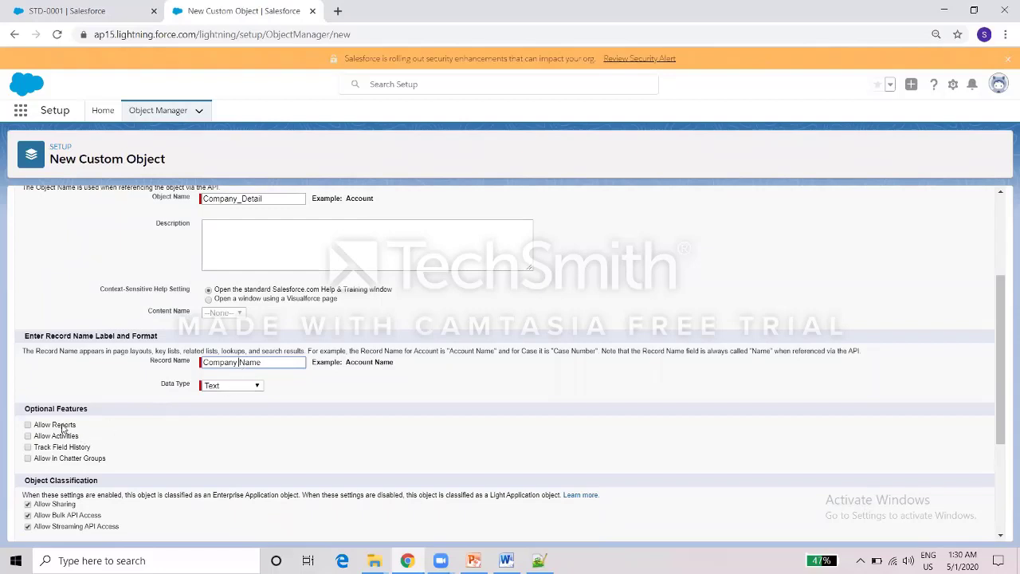
Allow reports, activities and Chatter groups, then save the Company Detail object.
{"action": "left_click_drag", "start_coordinate": [64, 425], "coordinate": [59, 441]}
{"action": "left_click", "coordinate": [40, 435]}
{"action": "left_click", "coordinate": [28, 425]}
{"action": "left_click", "coordinate": [27, 458]}
{"action": "left_click_drag", "start_coordinate": [1003, 430], "coordinate": [1003, 520]}
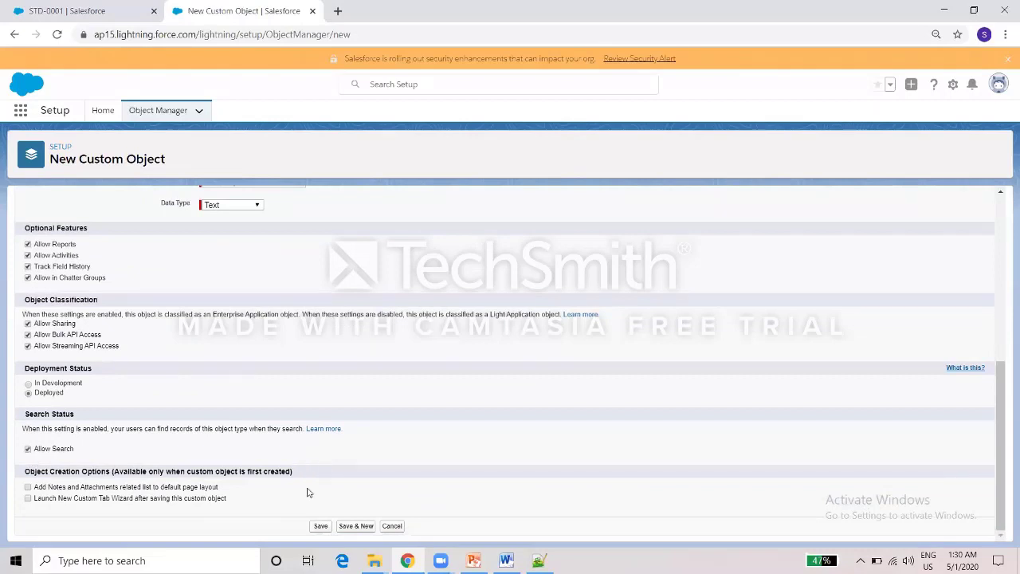
{"action": "left_click", "coordinate": [318, 528]}
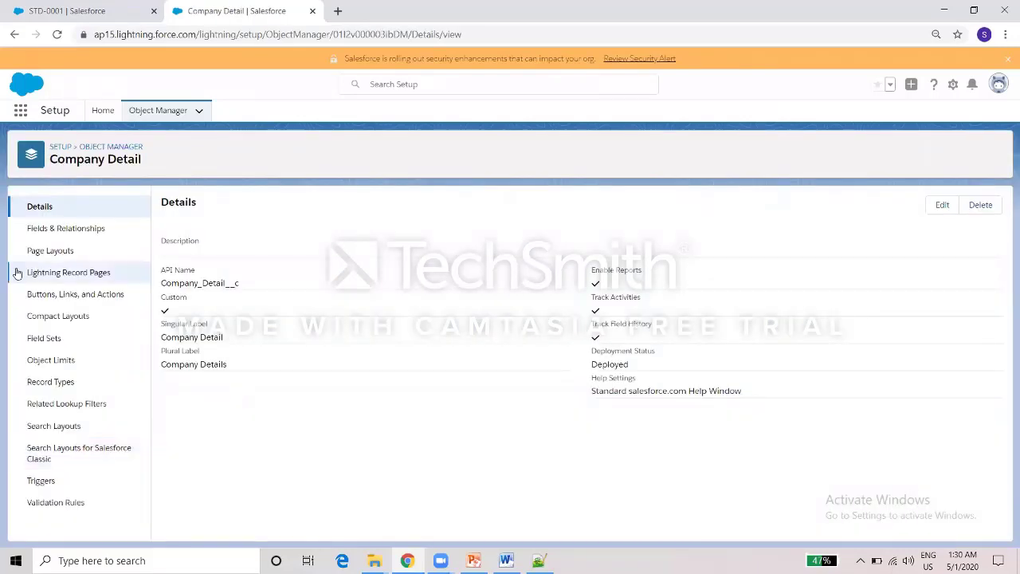
Open Company Detail's Fields & Relationships and glance at the Word field notes.
{"action": "left_click", "coordinate": [61, 230]}
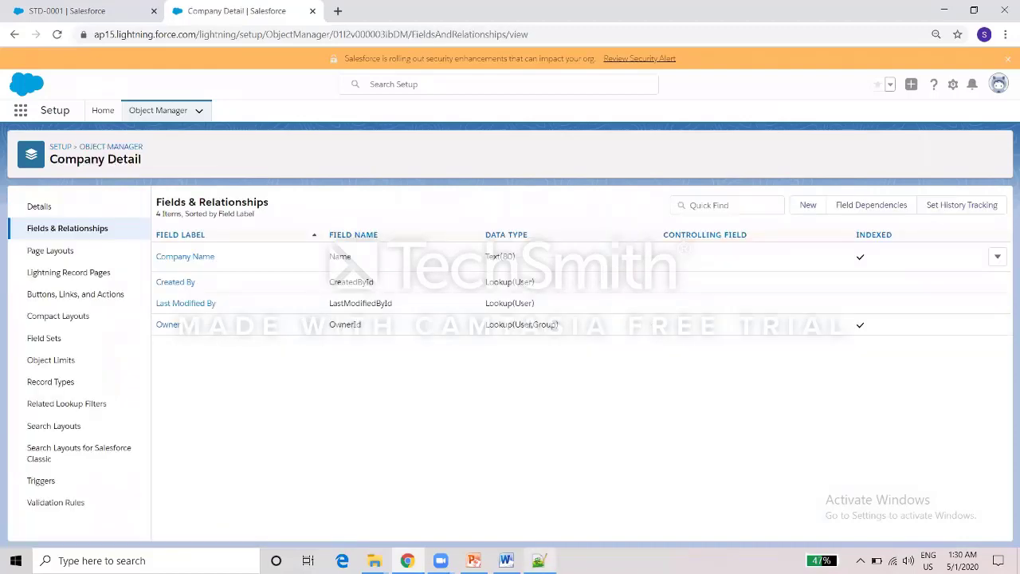
{"action": "key", "text": "alt+Tab"}
{"action": "key", "text": "alt+Tab"}
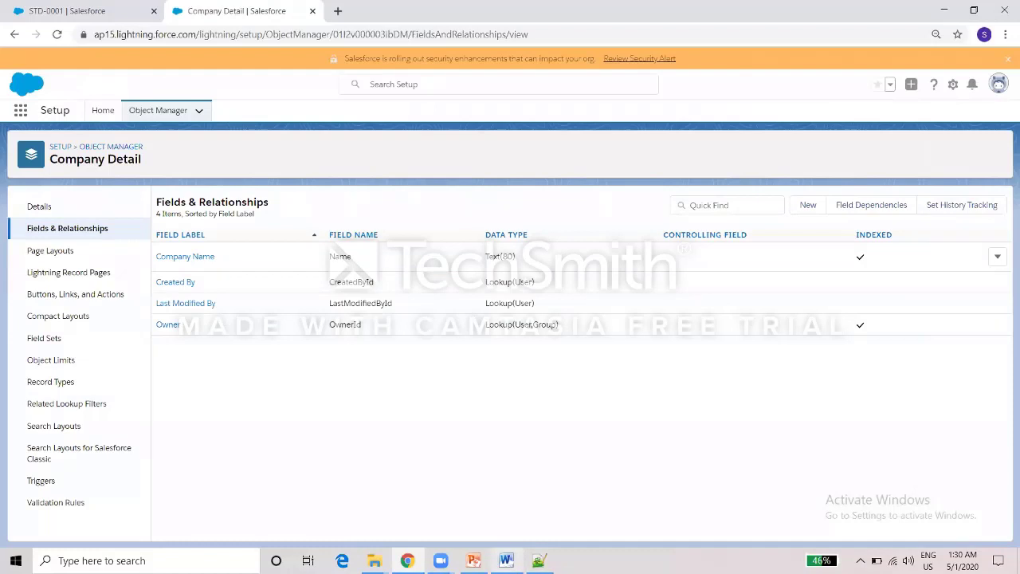
{"action": "mouse_move", "coordinate": [506, 560]}
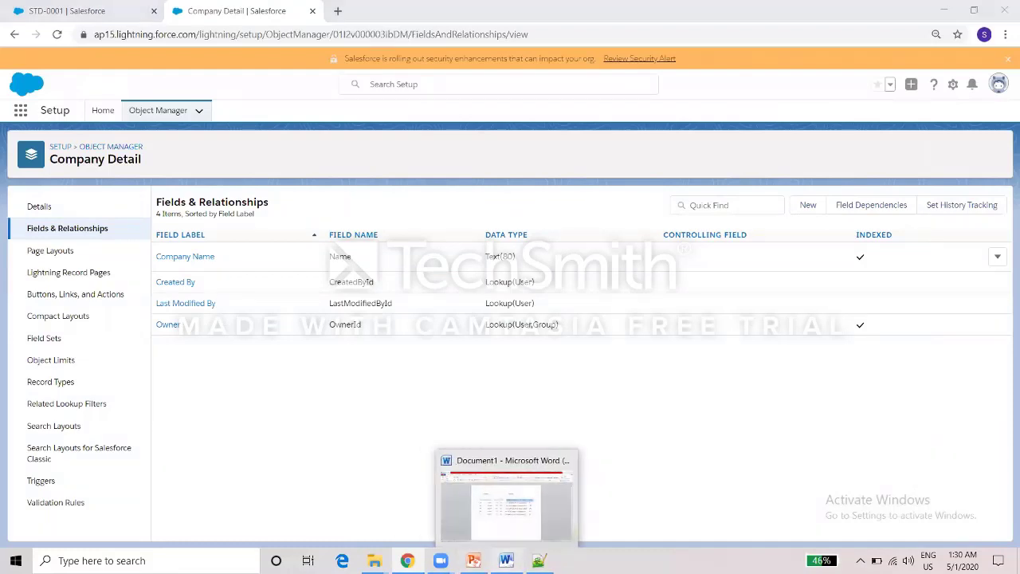
{"action": "left_click", "coordinate": [506, 561]}
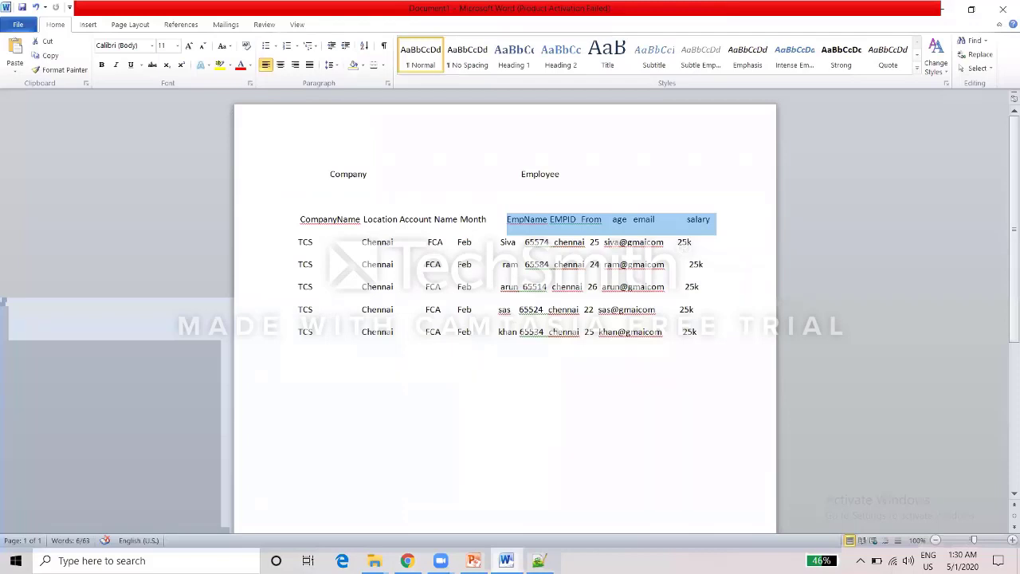
{"action": "left_click", "coordinate": [506, 560]}
Add a Text field Company Location with length 100, saving and starting another.
{"action": "left_click", "coordinate": [819, 206]}
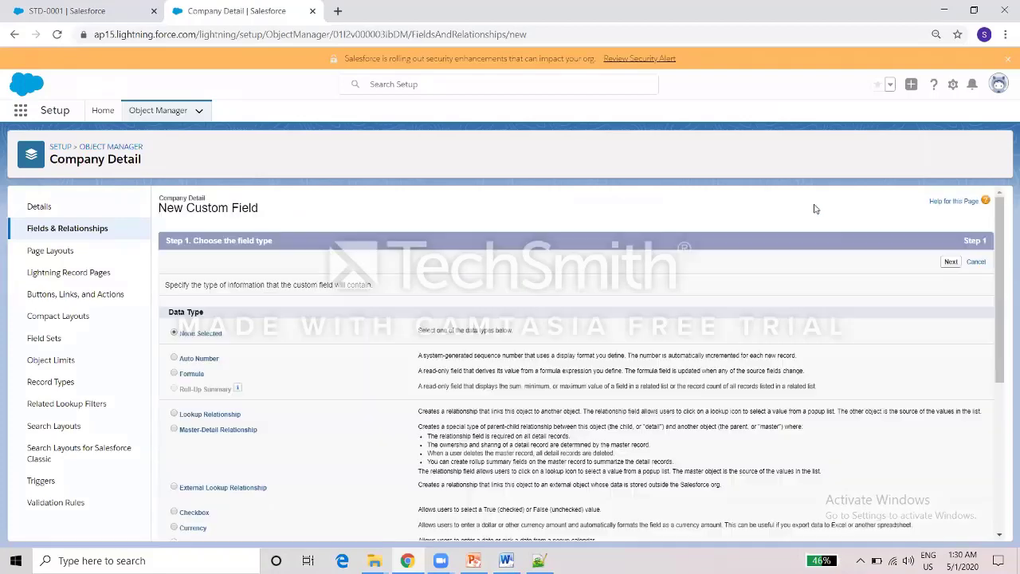
{"action": "left_click_drag", "start_coordinate": [997, 324], "coordinate": [998, 465]}
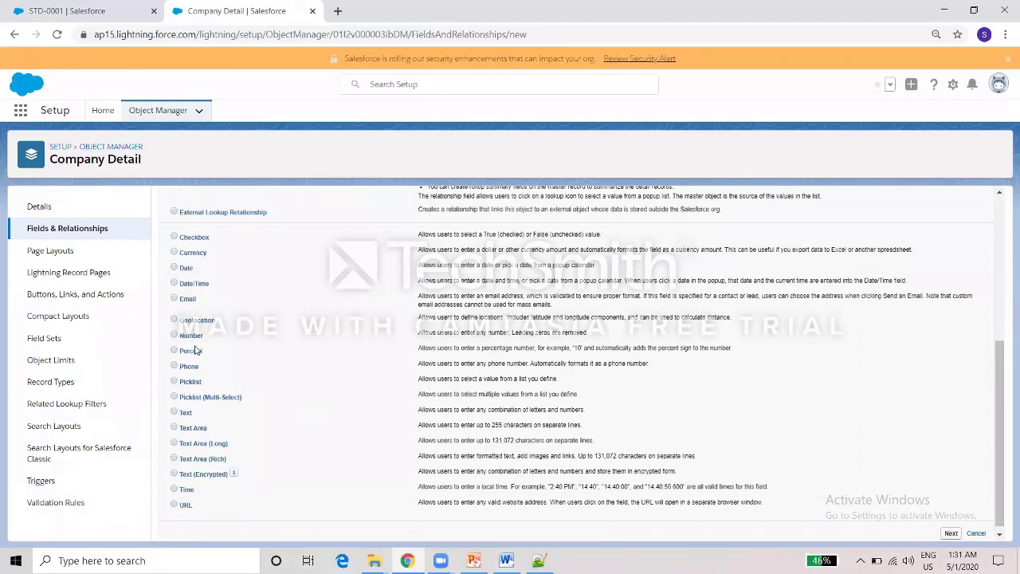
{"action": "left_click", "coordinate": [174, 413]}
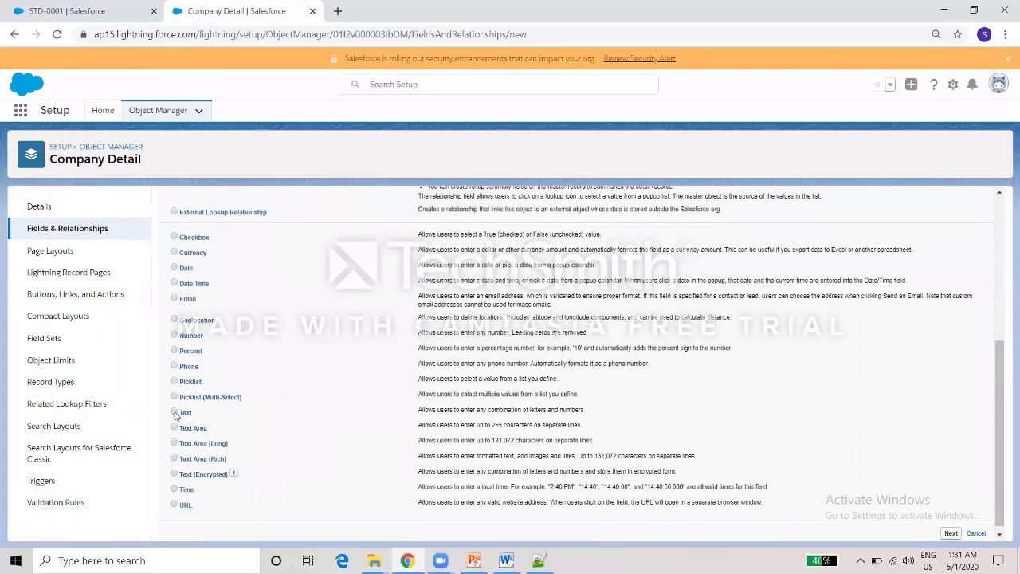
{"action": "left_click", "coordinate": [950, 533]}
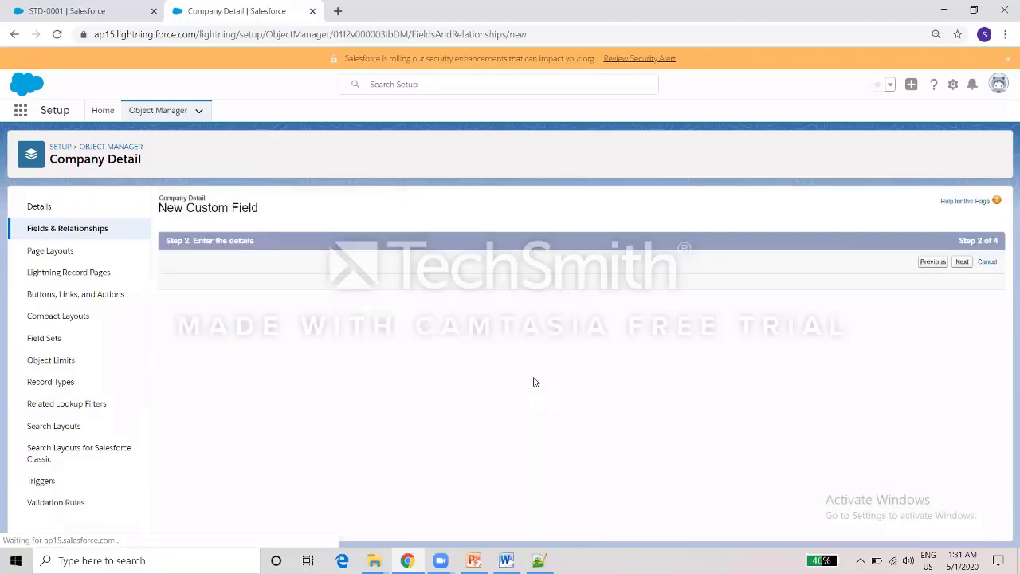
{"action": "type", "text": "Company Location"}
{"action": "left_click", "coordinate": [515, 263]}
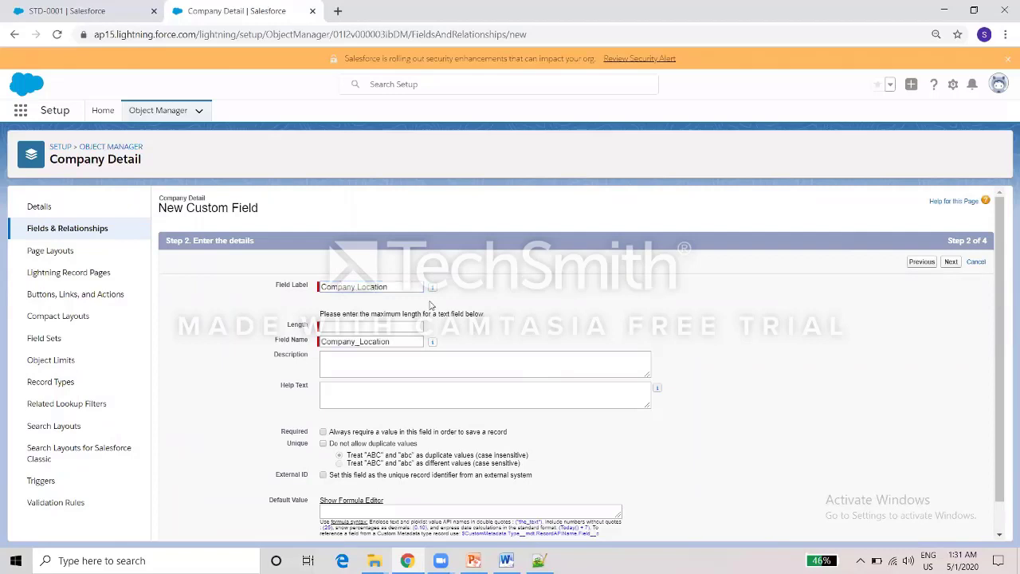
{"action": "left_click", "coordinate": [368, 329]}
{"action": "type", "text": "100"}
{"action": "scroll", "coordinate": [866, 325], "scroll_direction": "down", "scroll_amount": 1}
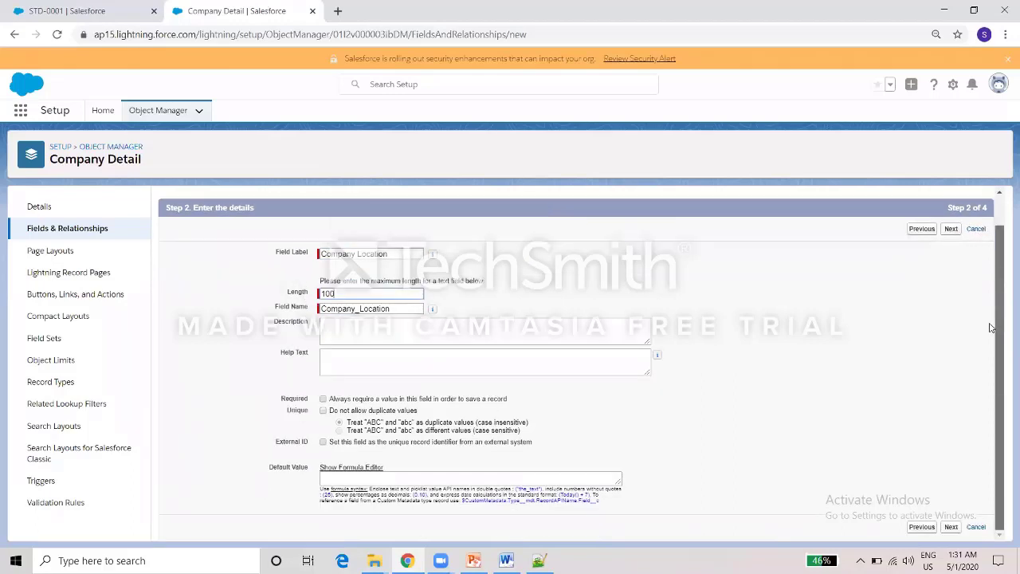
{"action": "left_click", "coordinate": [951, 527]}
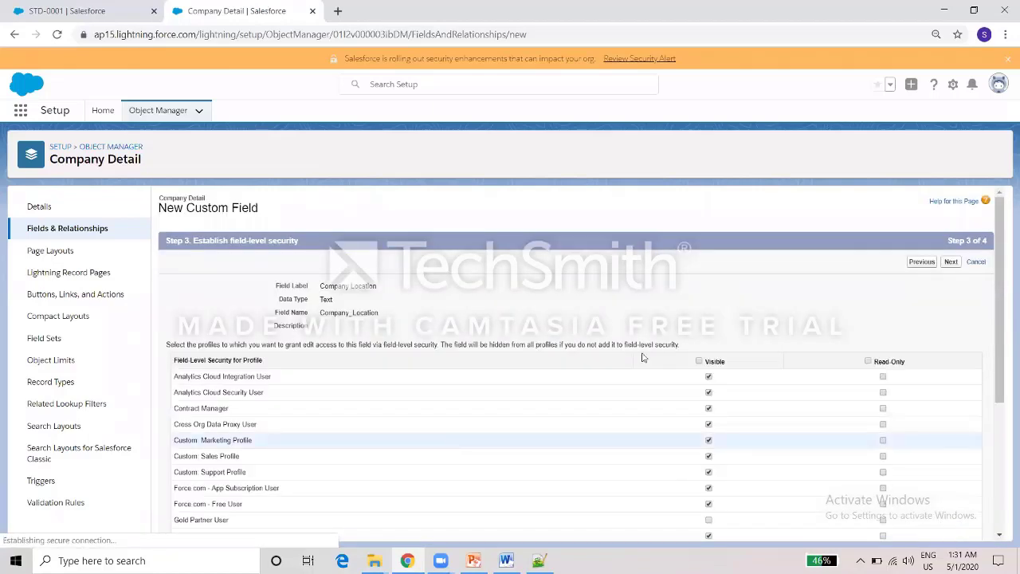
{"action": "left_click", "coordinate": [955, 267]}
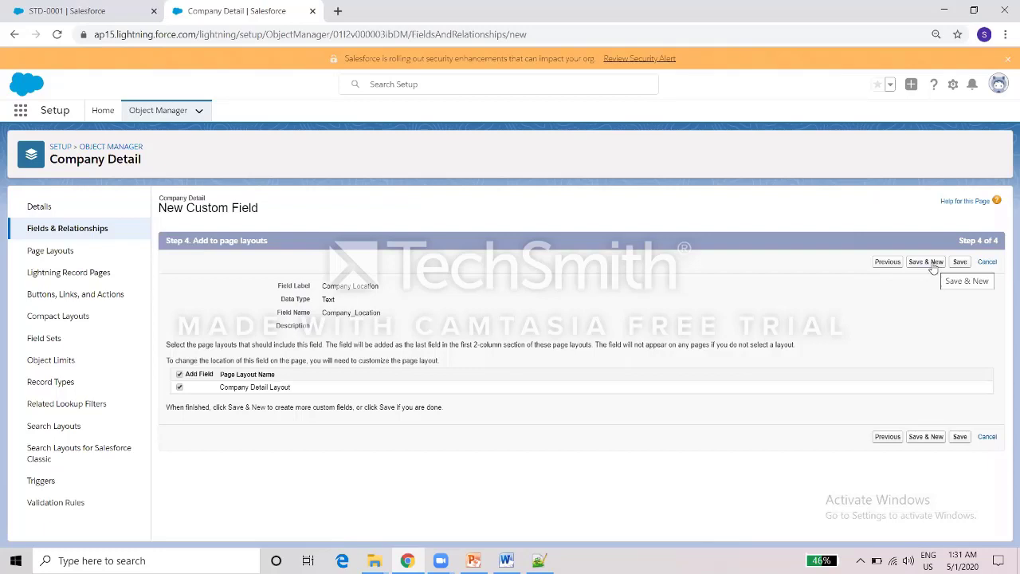
{"action": "left_click", "coordinate": [927, 262]}
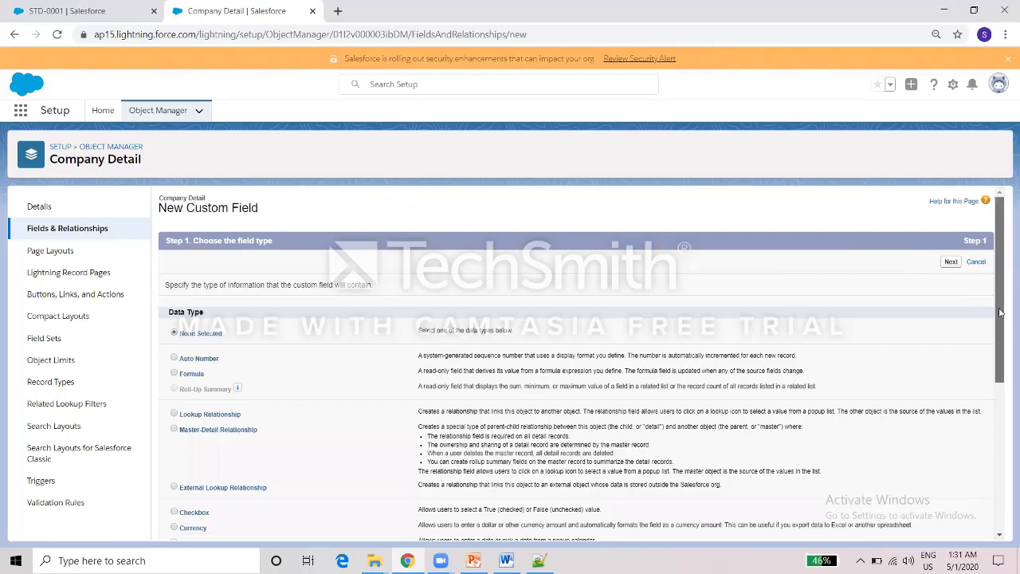
Check the Word notes for the next field to create.
{"action": "scroll", "coordinate": [996, 327], "scroll_direction": "down", "scroll_amount": 2}
{"action": "left_click_drag", "start_coordinate": [995, 355], "coordinate": [1000, 398]}
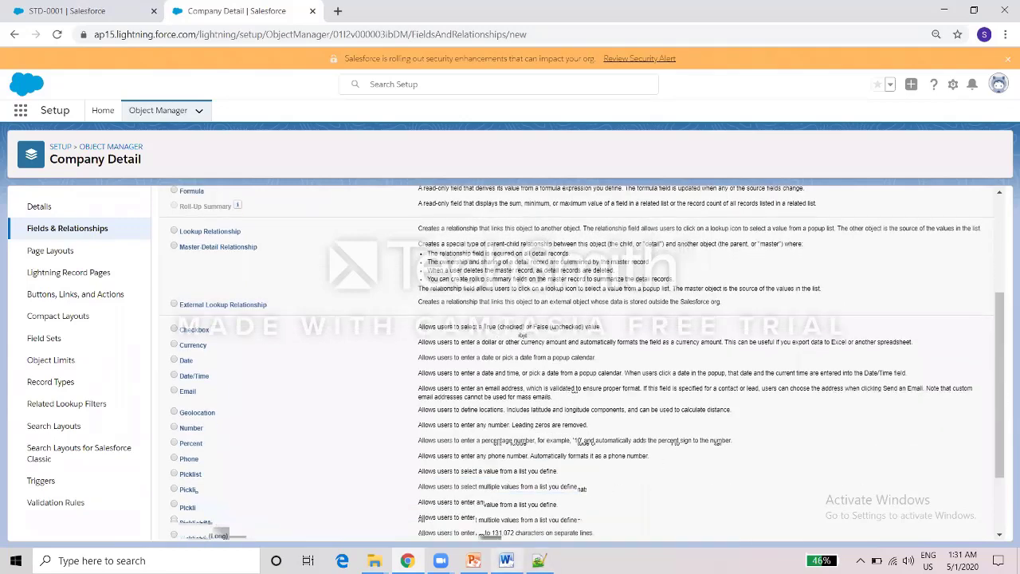
{"action": "left_click", "coordinate": [506, 560]}
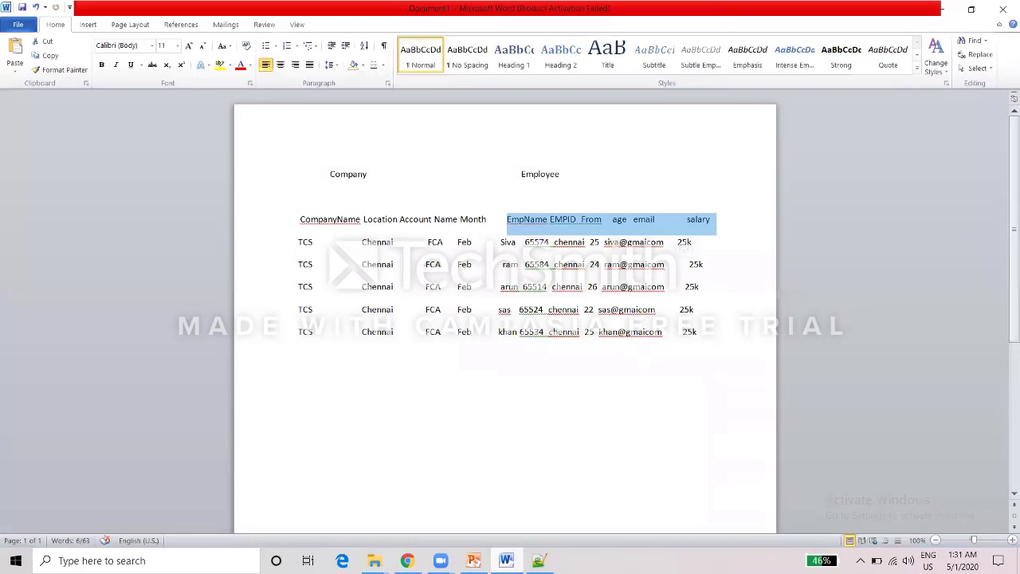
{"action": "left_click", "coordinate": [507, 560]}
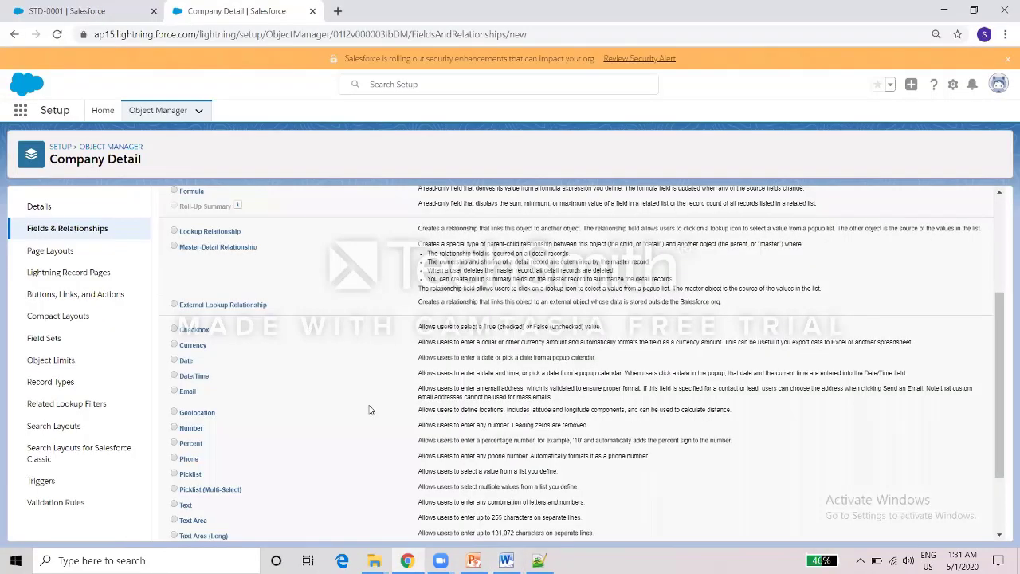
Create the Account Name Text field with length 100 and start another new field.
{"action": "left_click", "coordinate": [175, 505]}
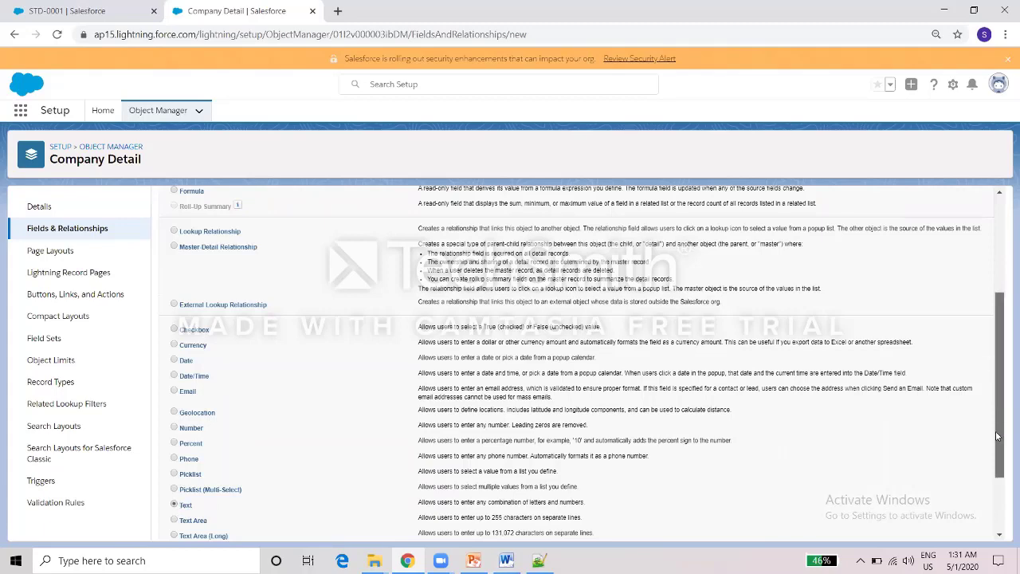
{"action": "left_click_drag", "start_coordinate": [996, 437], "coordinate": [949, 526]}
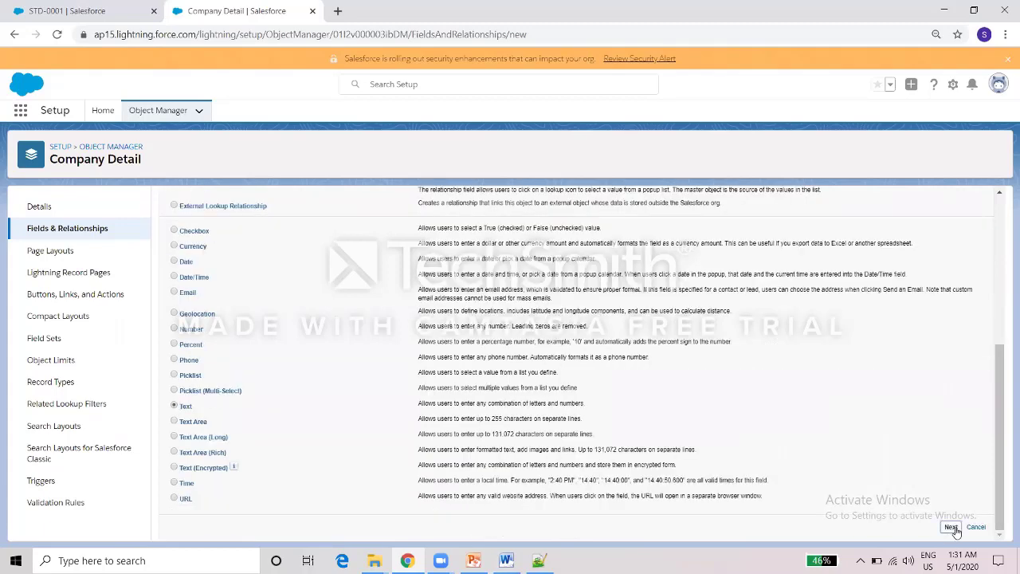
{"action": "left_click", "coordinate": [951, 528]}
{"action": "type", "text": "Account Name"}
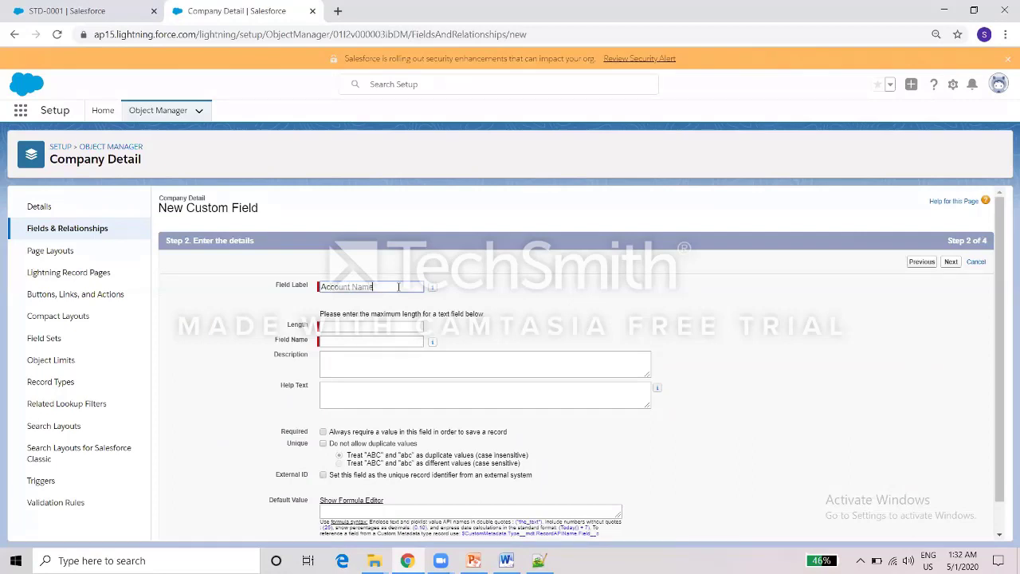
{"action": "left_click", "coordinate": [392, 327]}
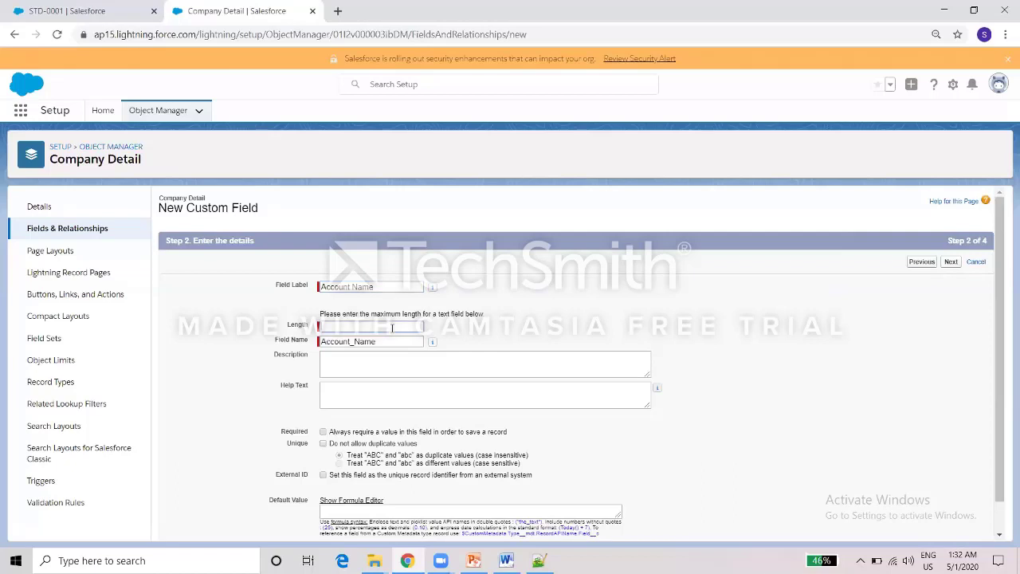
{"action": "left_click", "coordinate": [950, 263]}
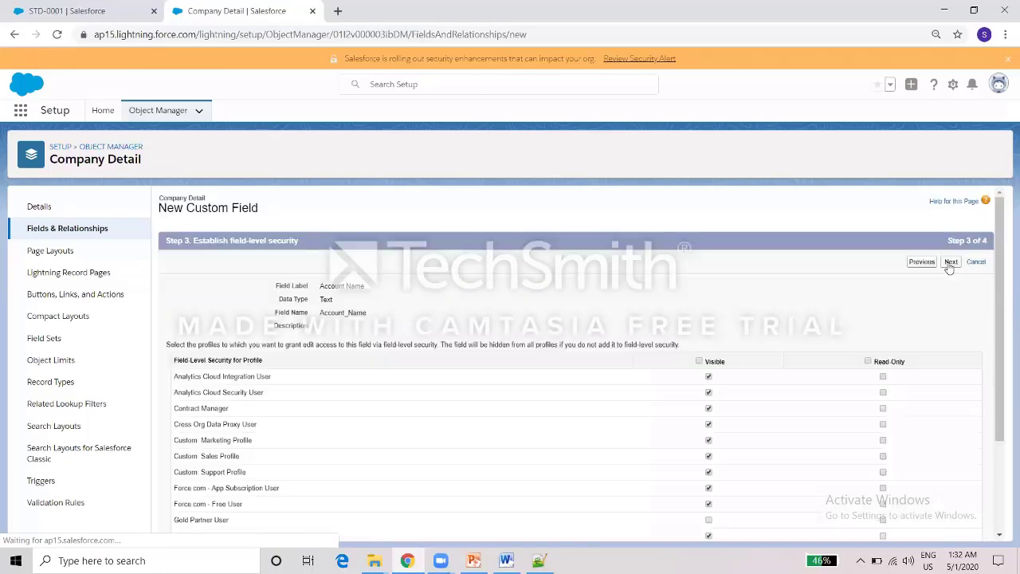
{"action": "left_click", "coordinate": [950, 263]}
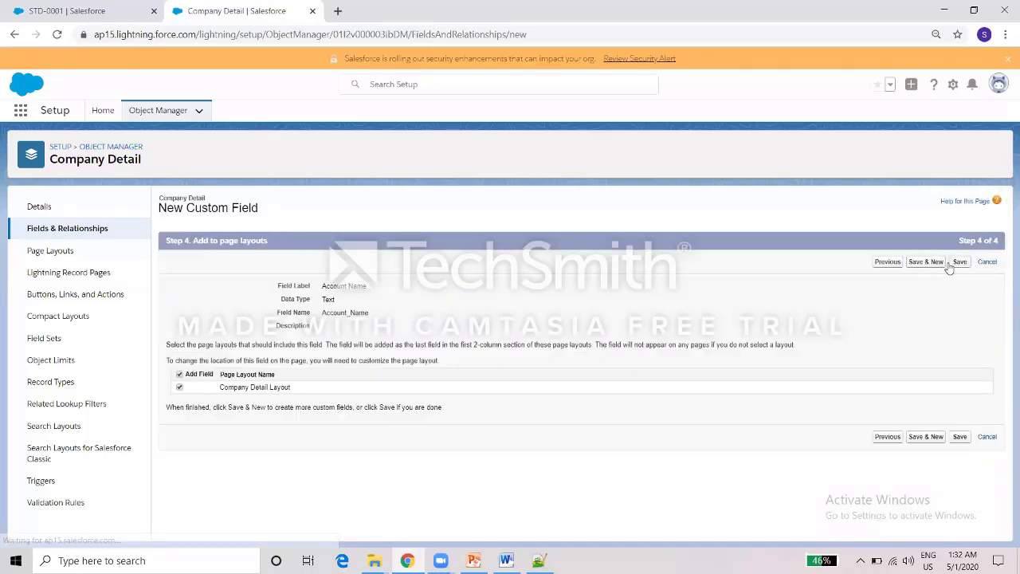
{"action": "left_click", "coordinate": [929, 263]}
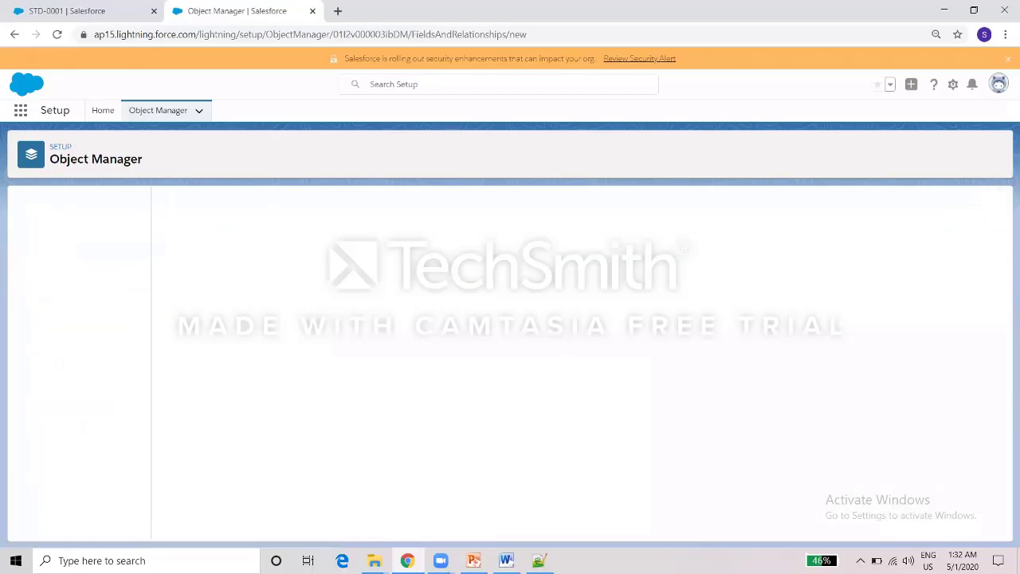
After checking the Word notes, choose Text as the next field's data type.
{"action": "left_click", "coordinate": [506, 560]}
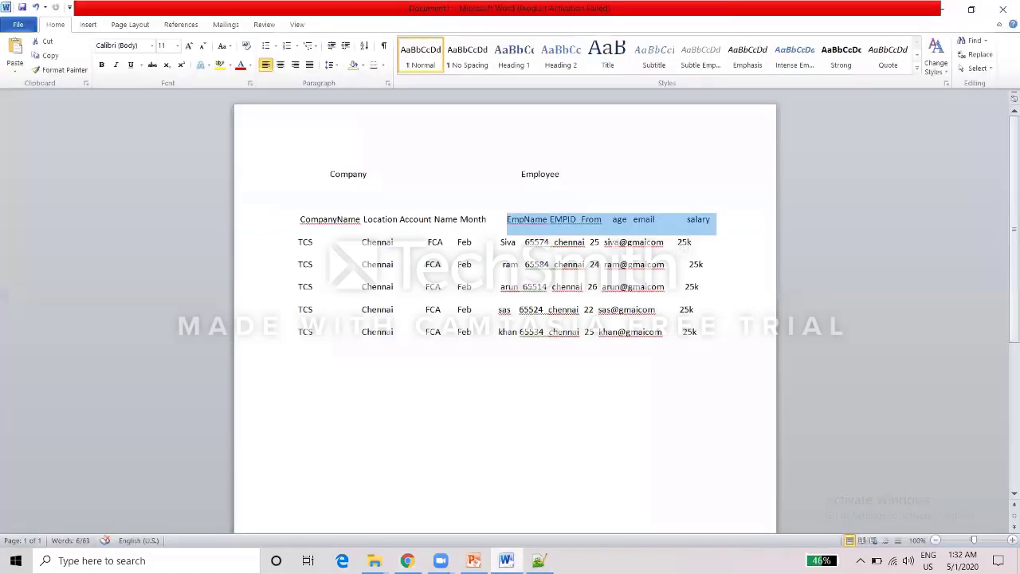
{"action": "left_click", "coordinate": [508, 560]}
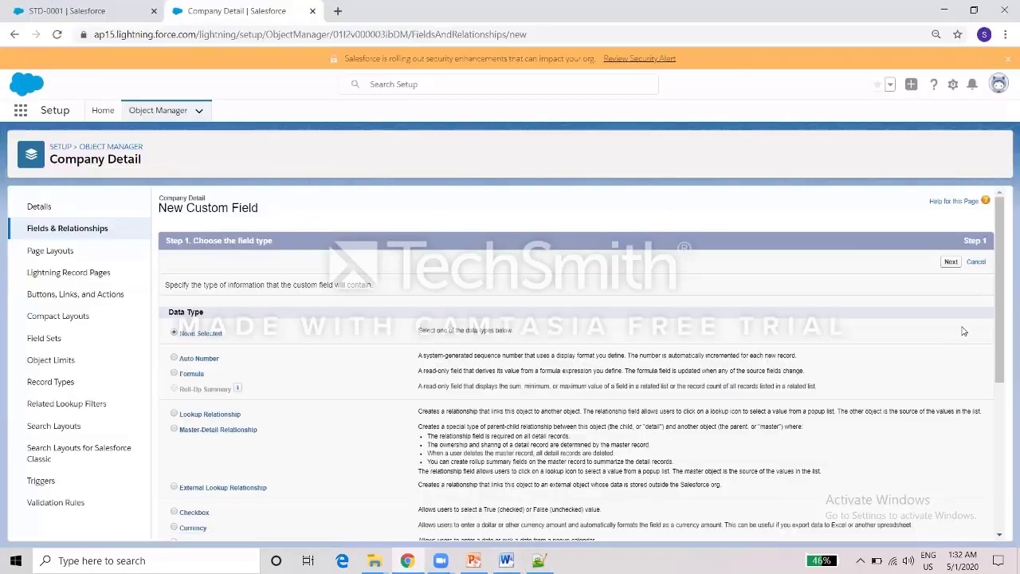
{"action": "scroll", "coordinate": [996, 320], "scroll_direction": "down", "scroll_amount": 4}
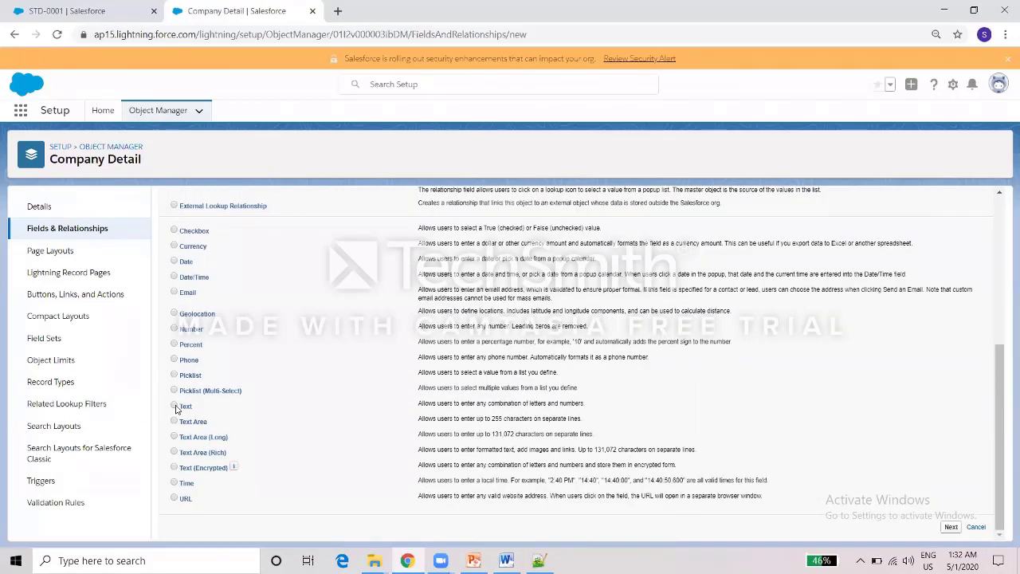
{"action": "left_click", "coordinate": [175, 406]}
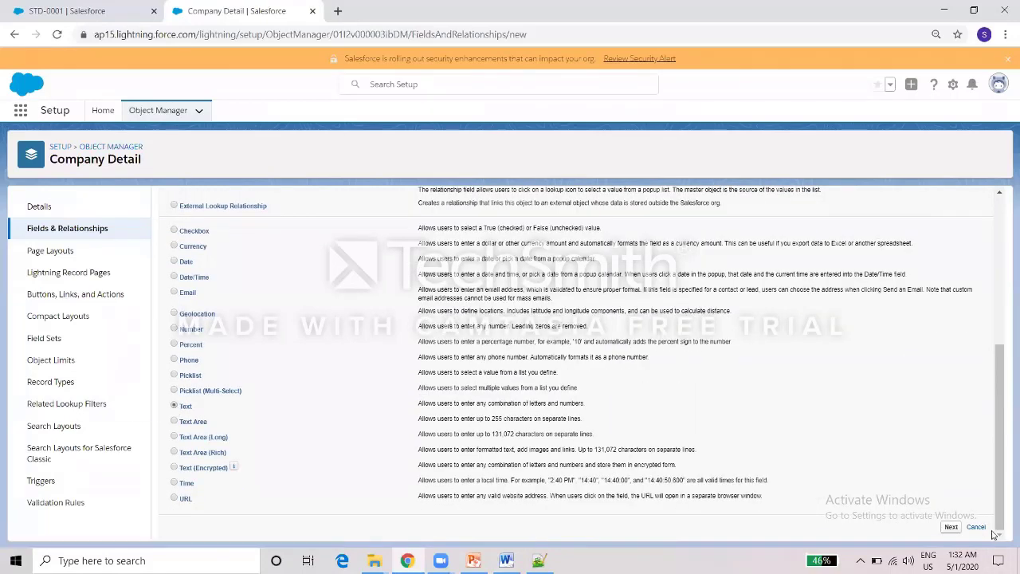
{"action": "left_click", "coordinate": [951, 529]}
Label the field Month, save it with Save & New, and reopen the Word notes.
{"action": "left_click", "coordinate": [414, 286]}
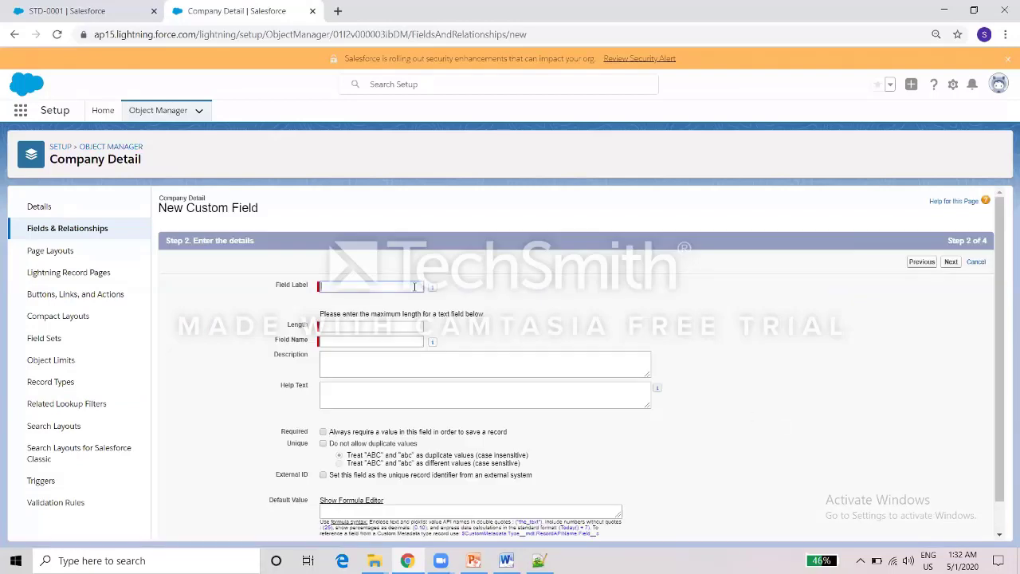
{"action": "type", "text": "Month"}
{"action": "left_click", "coordinate": [385, 324]}
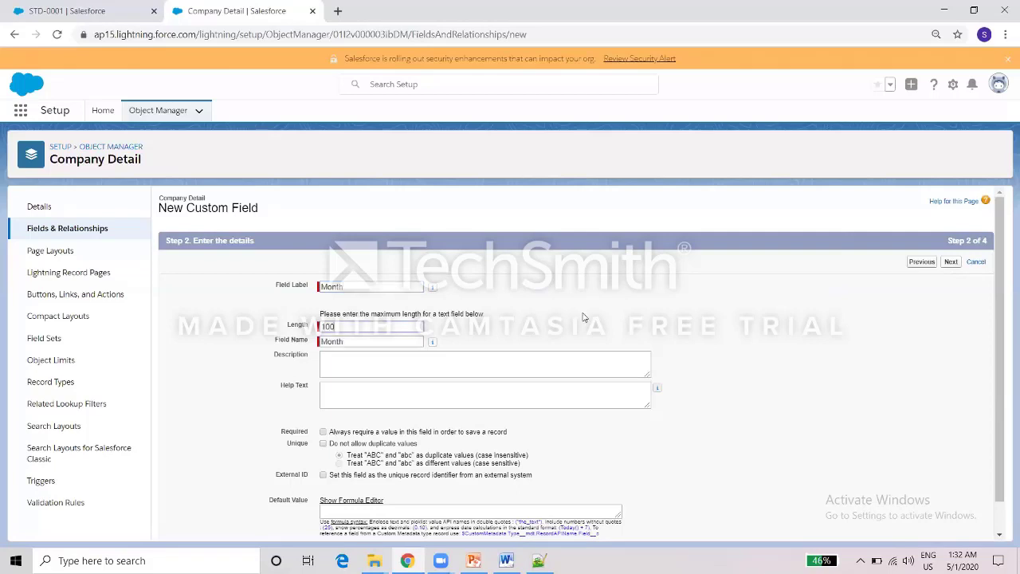
{"action": "left_click", "coordinate": [951, 263]}
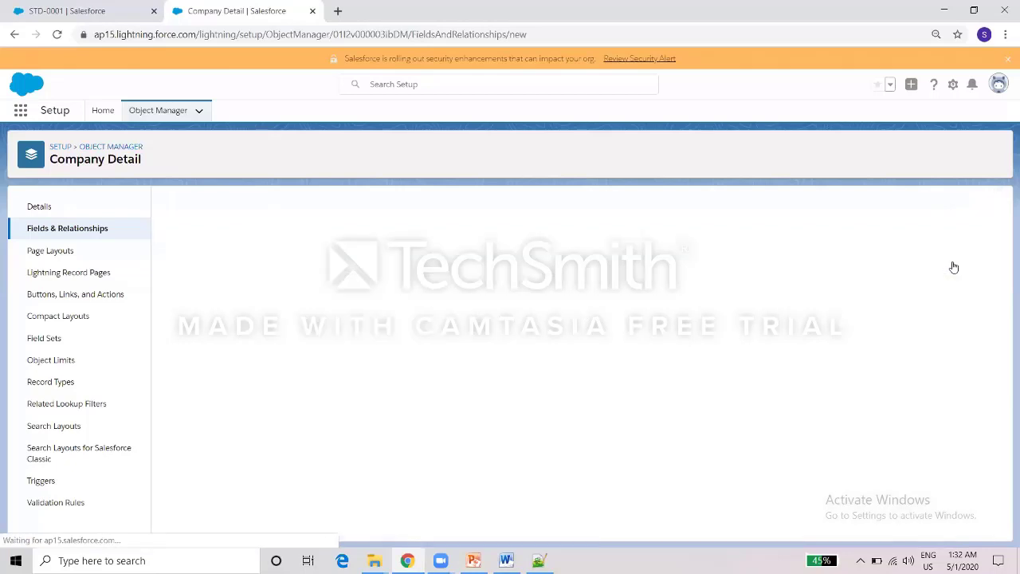
{"action": "left_click", "coordinate": [951, 264]}
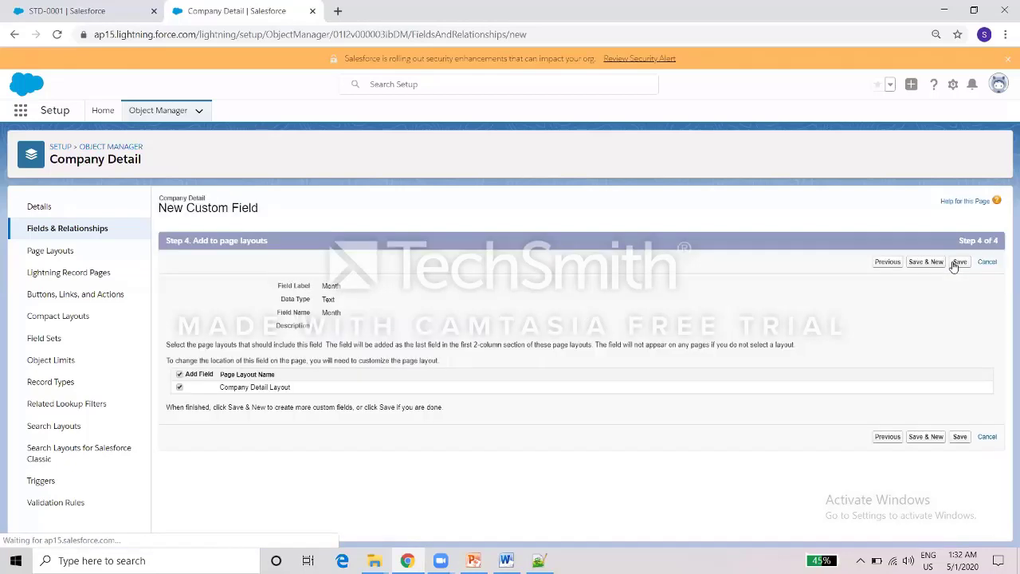
{"action": "left_click", "coordinate": [934, 264]}
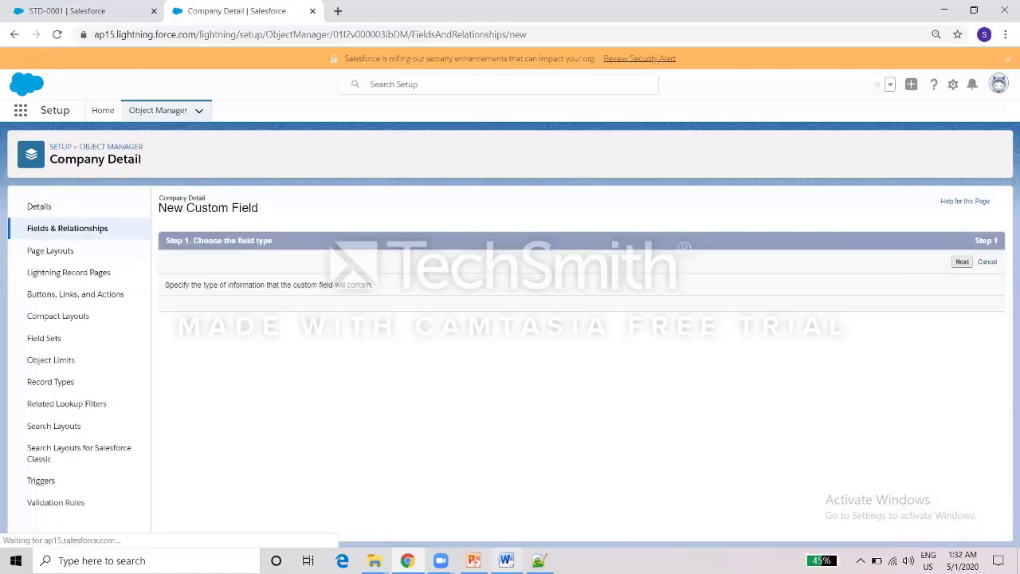
{"action": "left_click", "coordinate": [514, 510]}
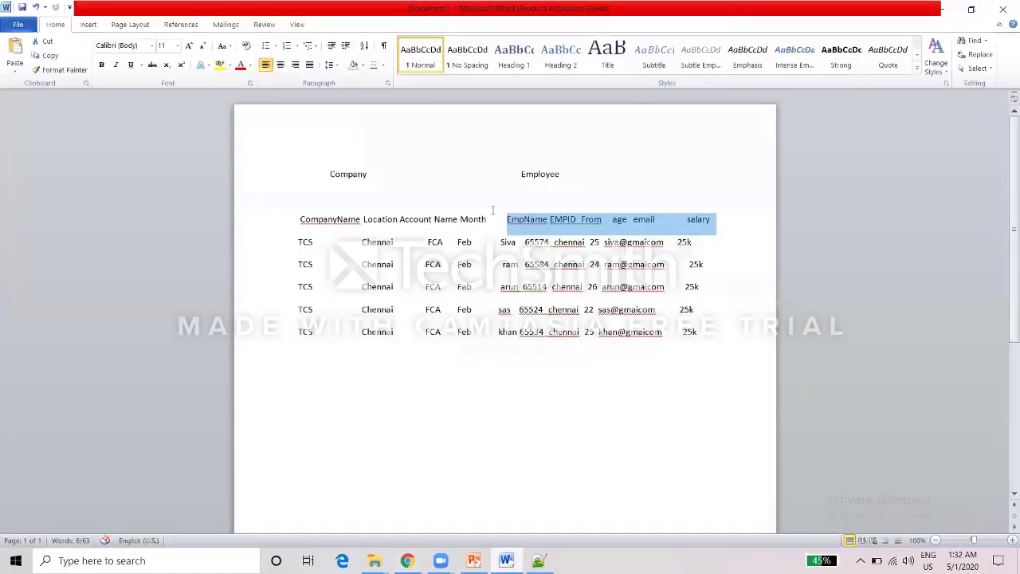
Select the CompanyName-through-Month headings in the Word notes, then minimize Word.
{"action": "left_click_drag", "start_coordinate": [490, 222], "coordinate": [325, 209]}
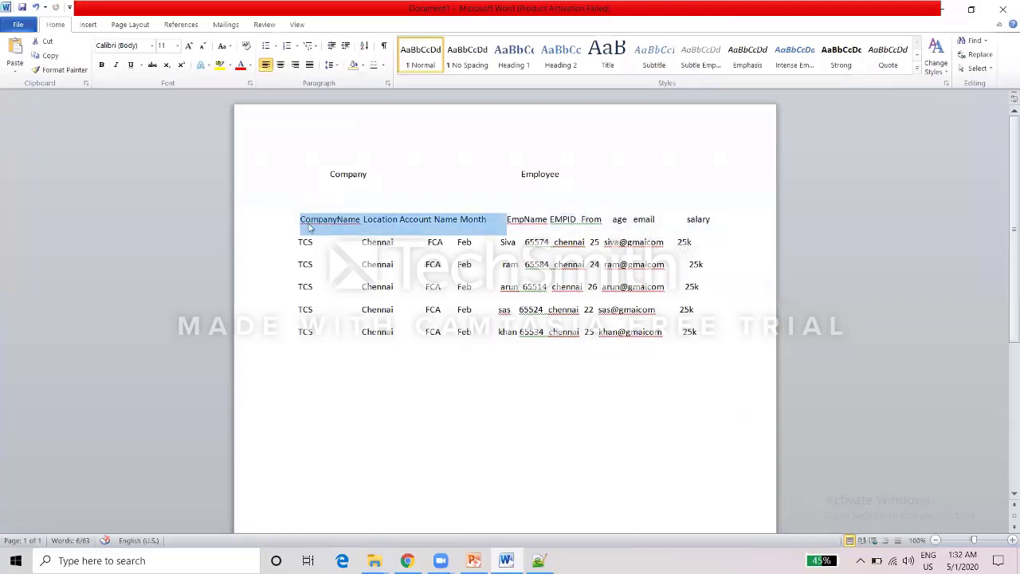
{"action": "left_click", "coordinate": [387, 332]}
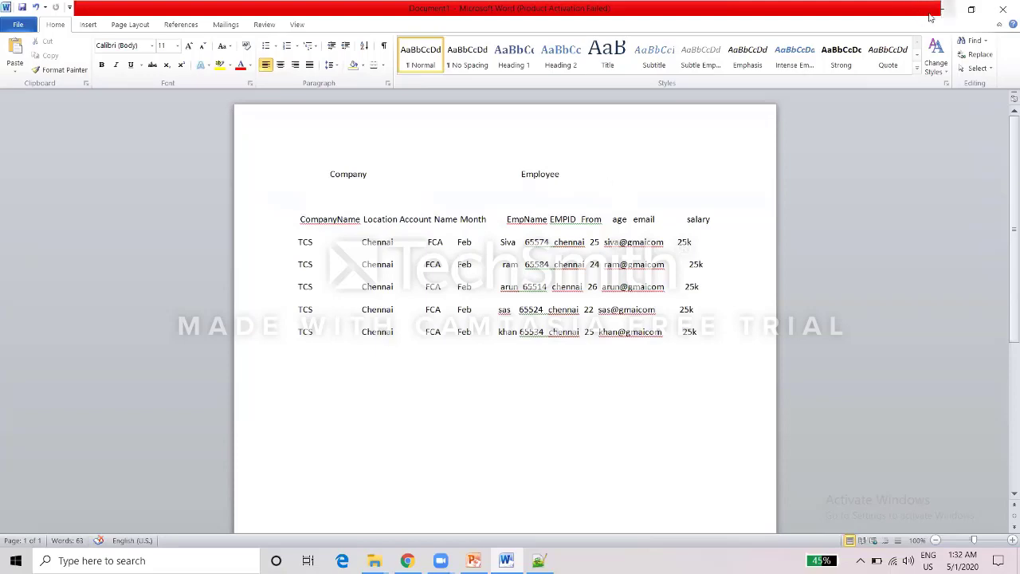
{"action": "left_click", "coordinate": [945, 8]}
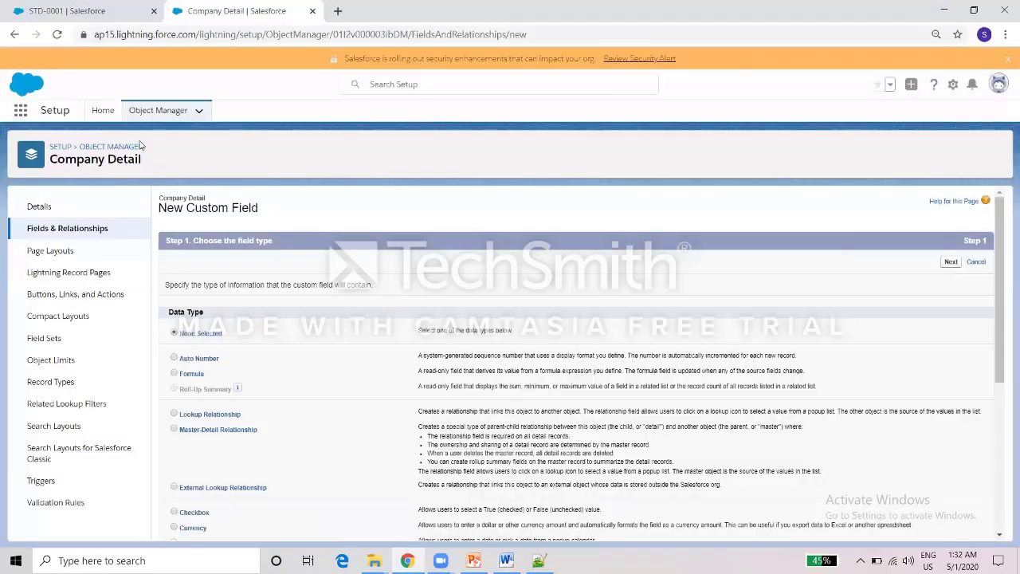
Return to the Object Manager list and start a new custom object.
{"action": "left_click", "coordinate": [153, 114]}
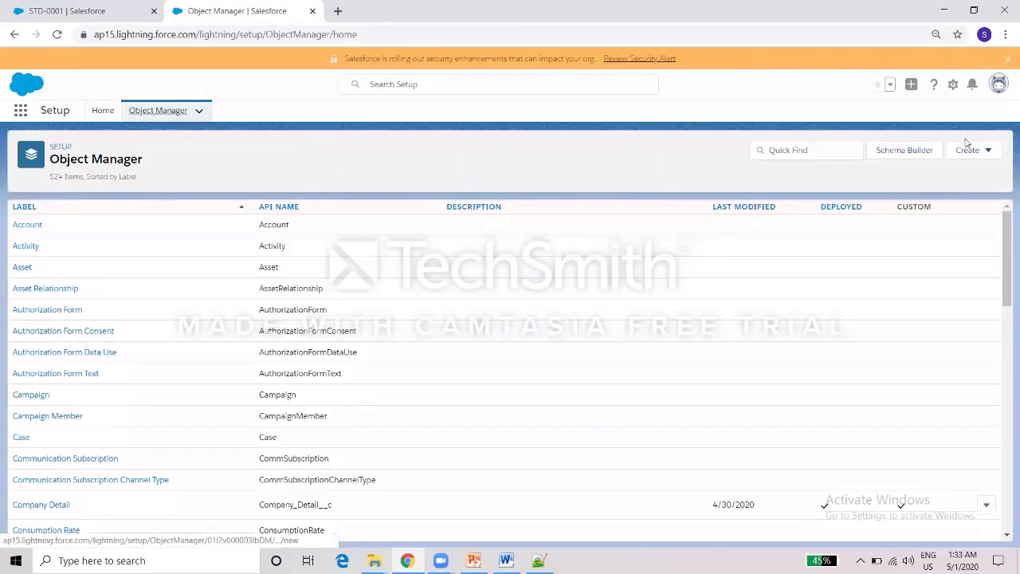
{"action": "left_click", "coordinate": [977, 163]}
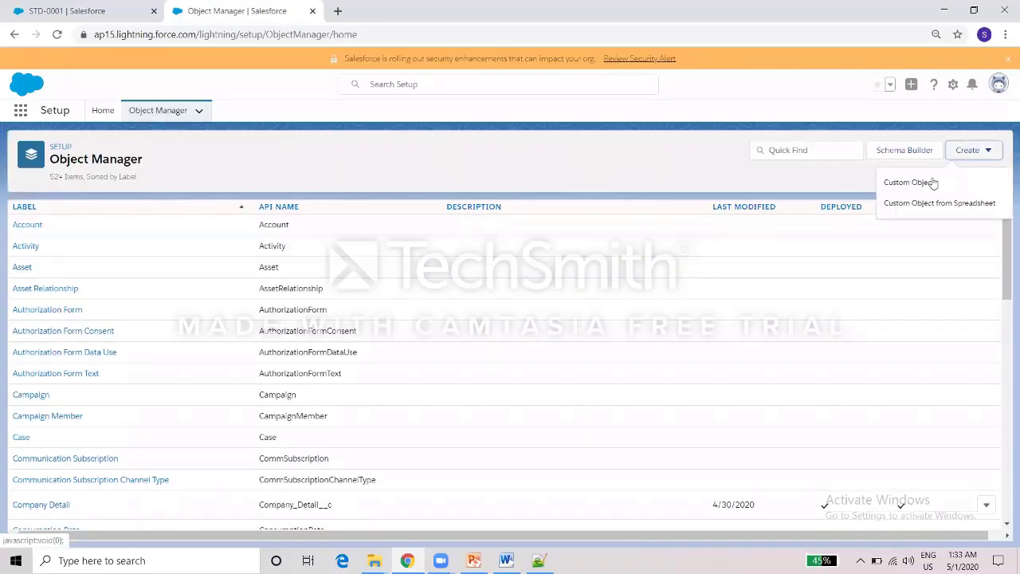
{"action": "left_click", "coordinate": [929, 184]}
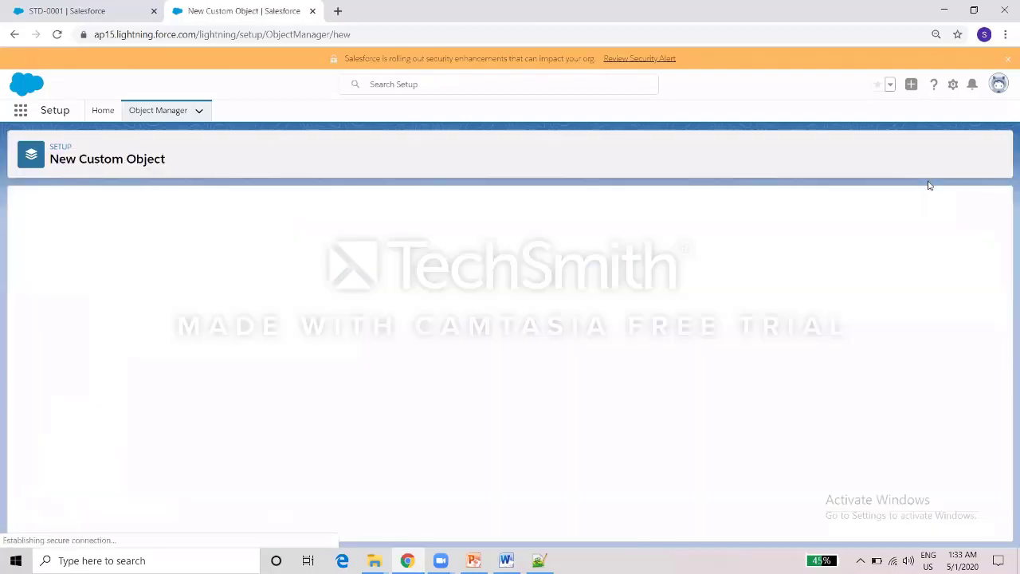
Enter label Empolyee Detail and plural label Empolyee Details.
{"action": "left_click", "coordinate": [234, 301]}
{"action": "type", "text": "EMp"}
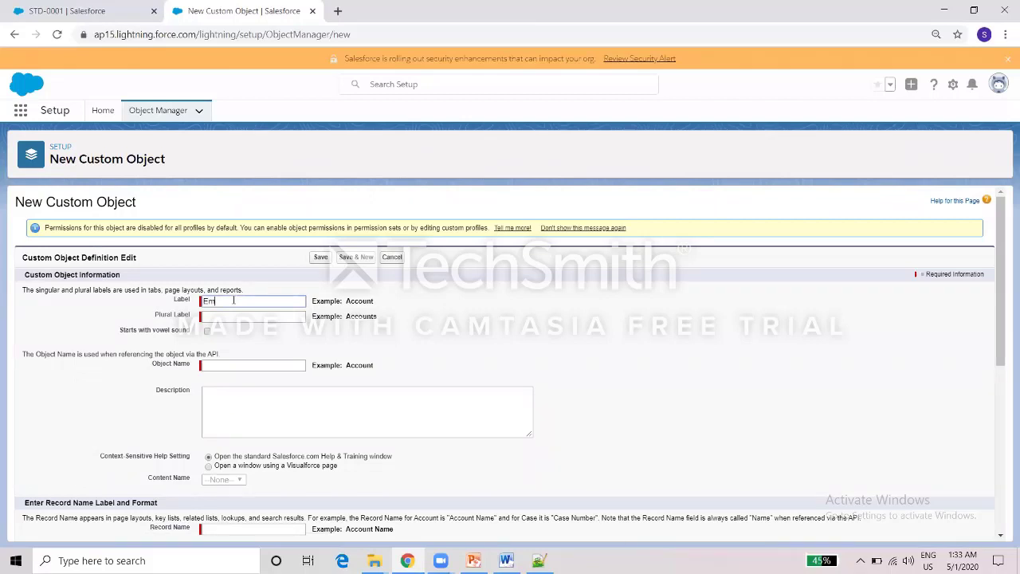
{"action": "key", "text": "ctrl+a"}
{"action": "key", "text": "ctrl+a"}
{"action": "key", "text": "ctrl+c"}
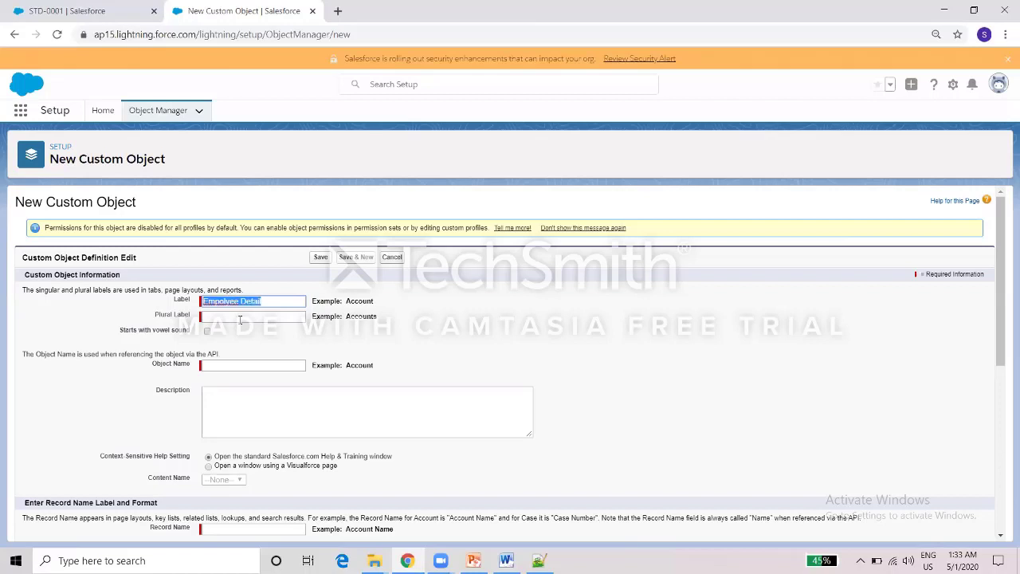
{"action": "left_click", "coordinate": [239, 319]}
{"action": "key", "text": "ctrl+v"}
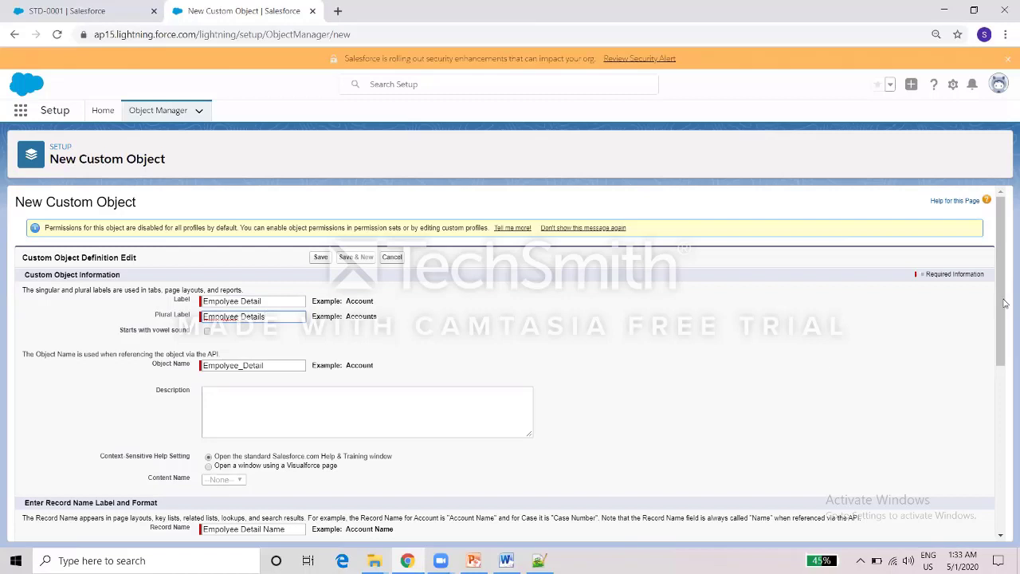
{"action": "scroll", "coordinate": [998, 319], "scroll_direction": "down", "scroll_amount": 1}
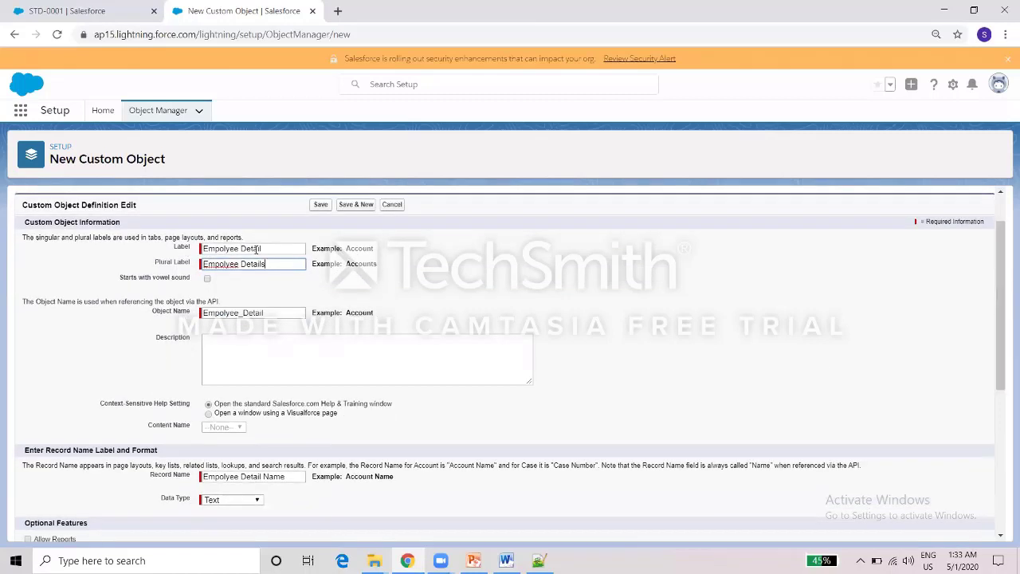
{"action": "scroll", "coordinate": [997, 241], "scroll_direction": "down", "scroll_amount": 2}
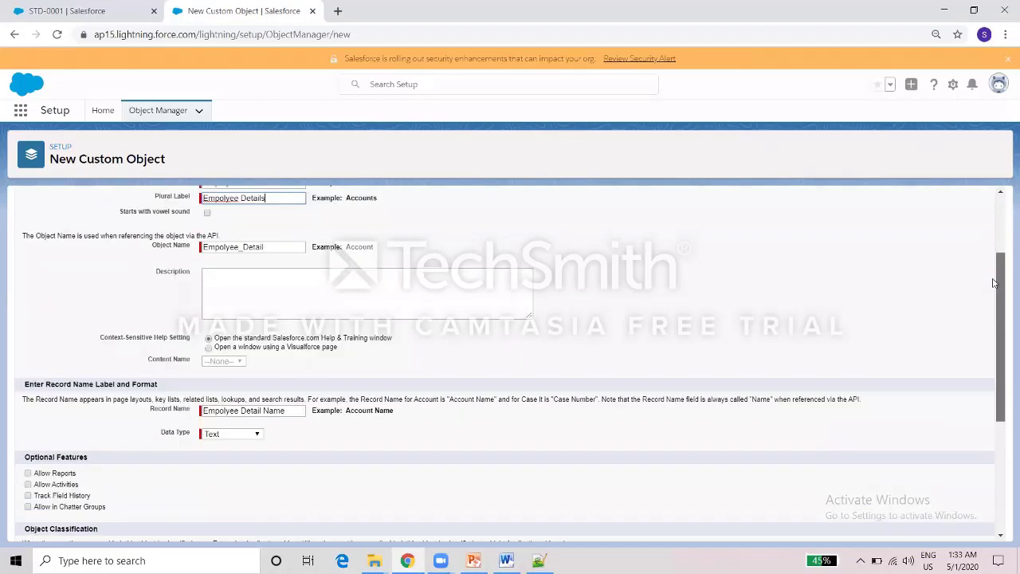
Make the record name Empolyee ID, an Auto Number with format A-{0000} starting at 0001.
{"action": "left_click_drag", "start_coordinate": [242, 389], "coordinate": [355, 386]}
{"action": "type", "text": "ID"}
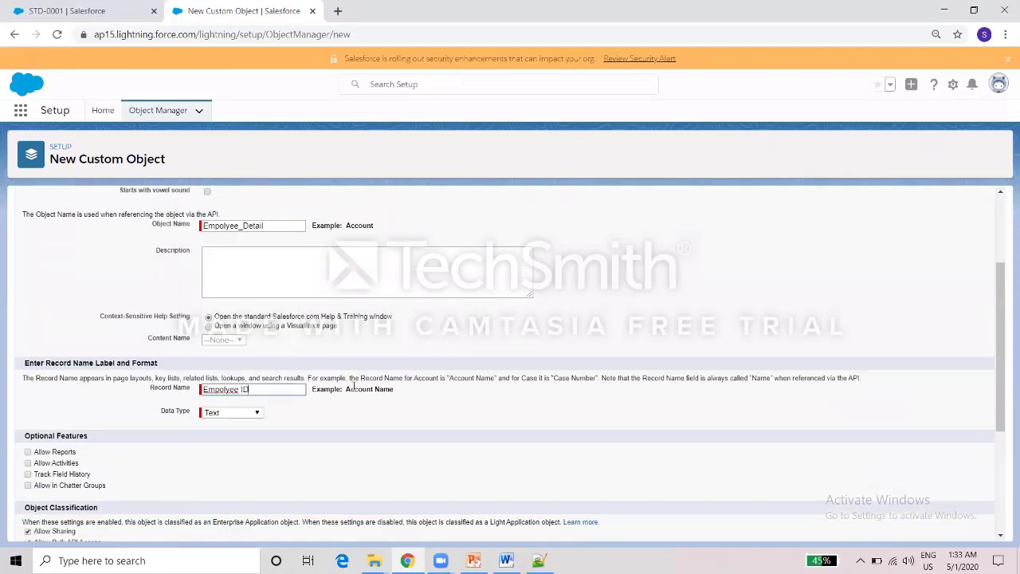
{"action": "left_click", "coordinate": [236, 412]}
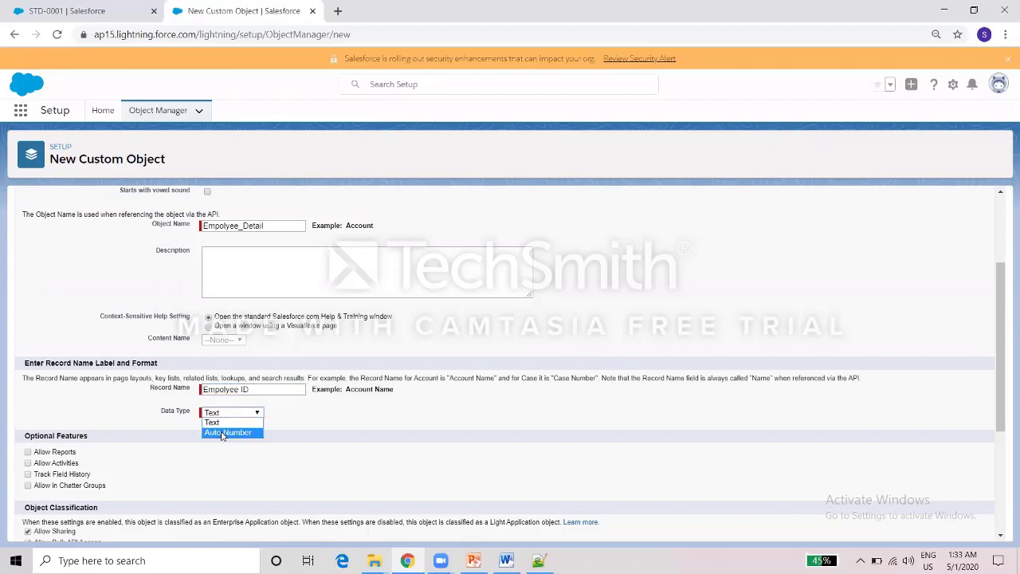
{"action": "left_click", "coordinate": [222, 433]}
{"action": "left_click_drag", "start_coordinate": [346, 427], "coordinate": [372, 427]}
{"action": "key", "text": "ctrl+c"}
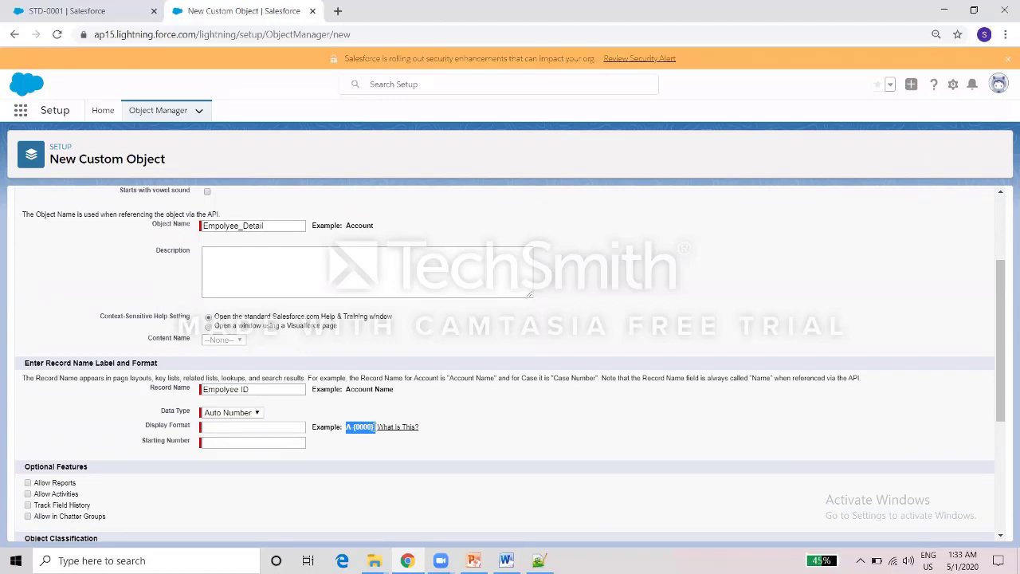
{"action": "left_click", "coordinate": [273, 429]}
{"action": "key", "text": "ctrl+v"}
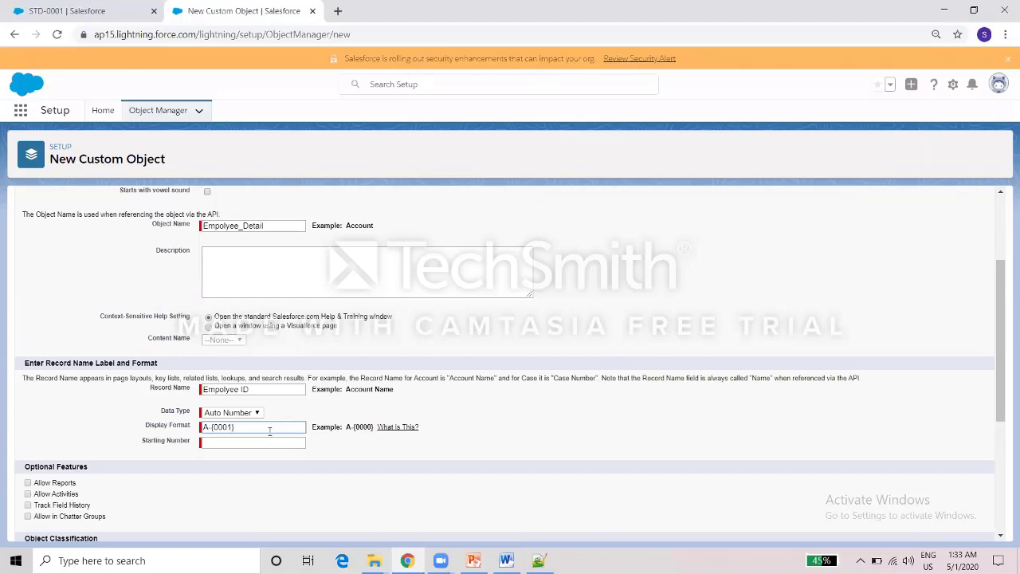
{"action": "type", "text": "0"}
{"action": "left_click", "coordinate": [247, 441]}
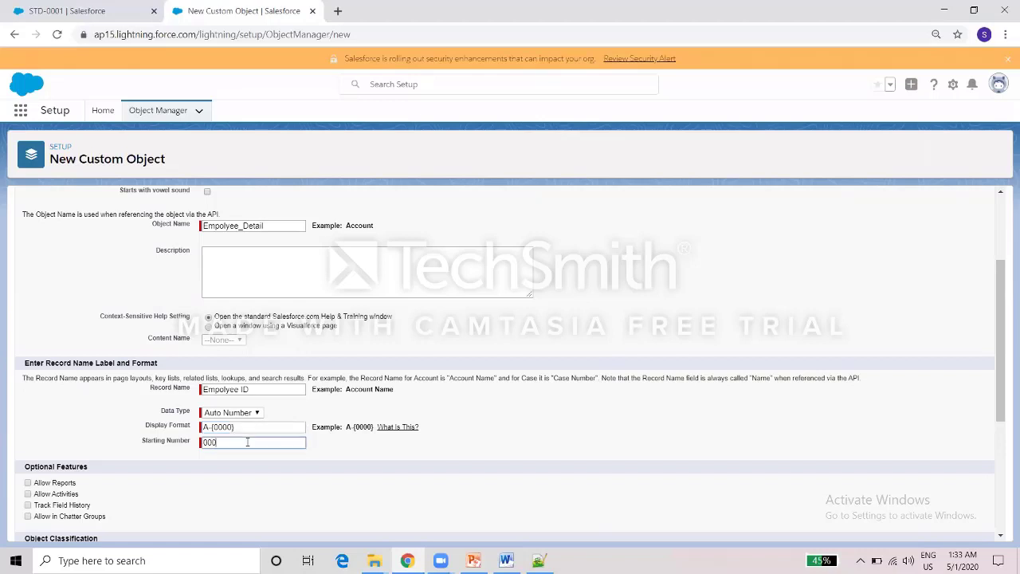
Enable reports, activities, Chatter groups and search, then save the Empolyee Detail object.
{"action": "left_click", "coordinate": [29, 482]}
{"action": "left_click", "coordinate": [28, 494]}
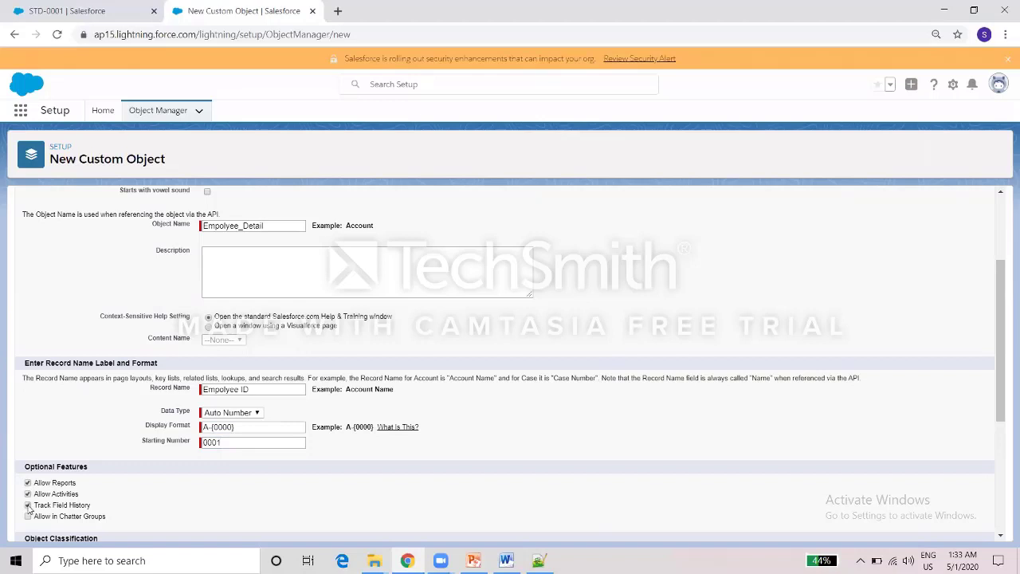
{"action": "left_click", "coordinate": [28, 516]}
{"action": "scroll", "coordinate": [995, 364], "scroll_direction": "down", "scroll_amount": 3}
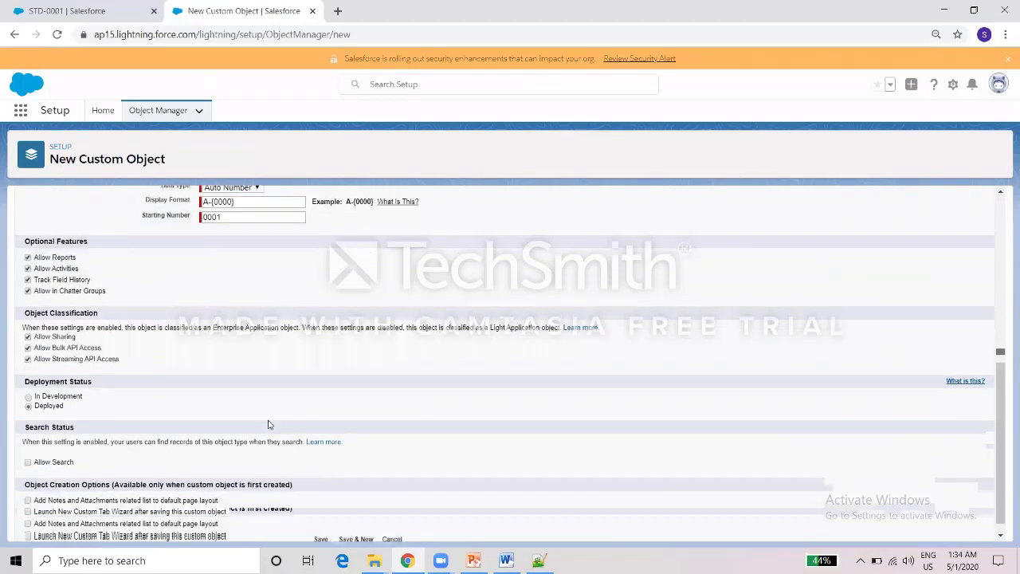
{"action": "left_click", "coordinate": [31, 463]}
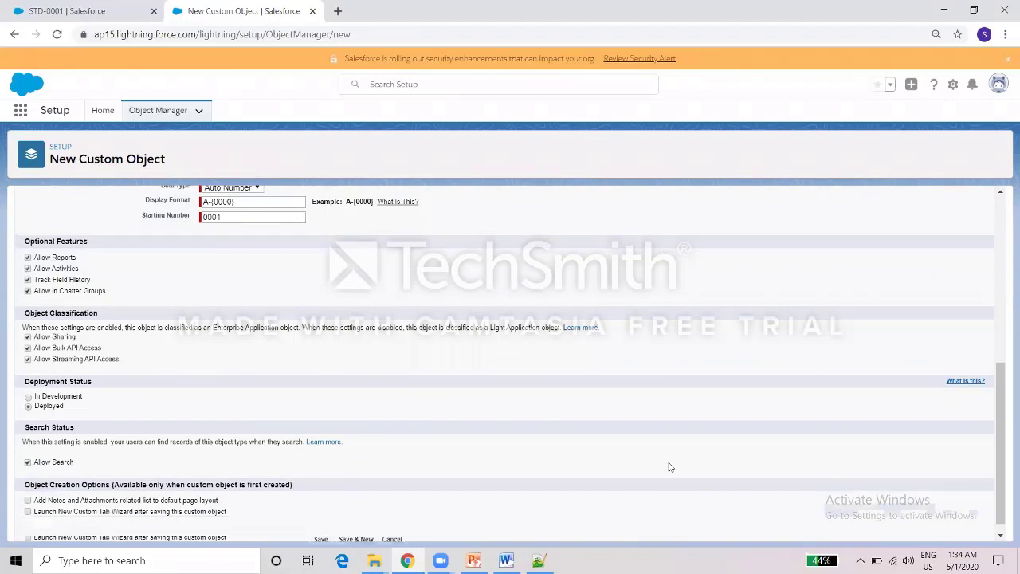
{"action": "left_click_drag", "start_coordinate": [1006, 407], "coordinate": [1004, 458]}
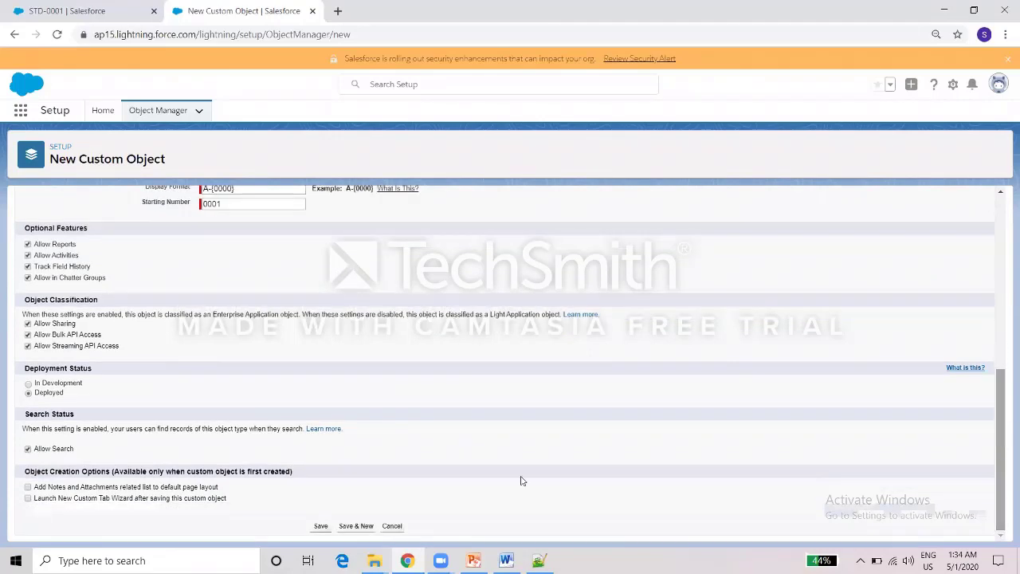
{"action": "left_click", "coordinate": [321, 527]}
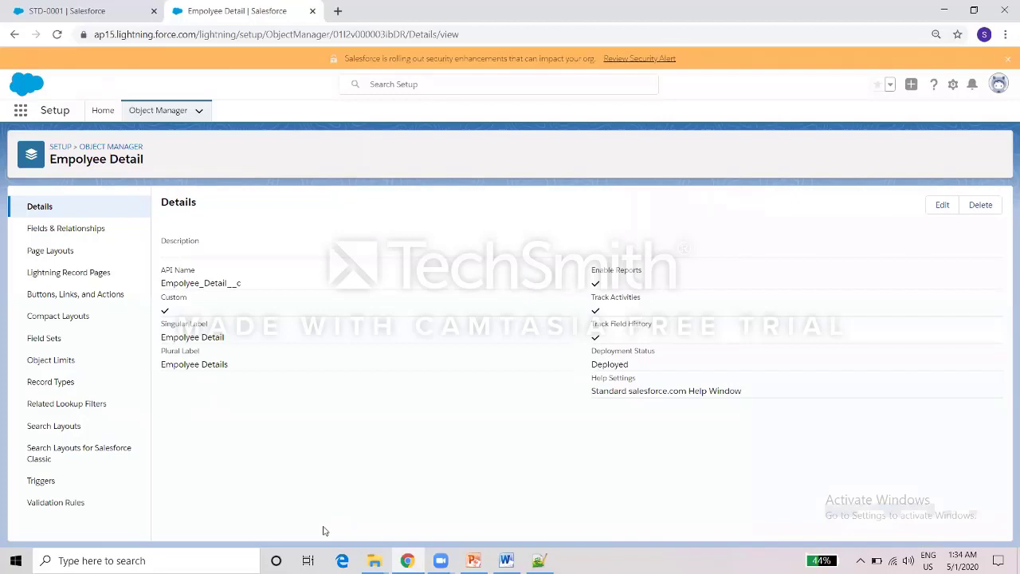
Start a new Text field on Empolyee Detail from Fields & Relationships.
{"action": "left_click", "coordinate": [70, 232]}
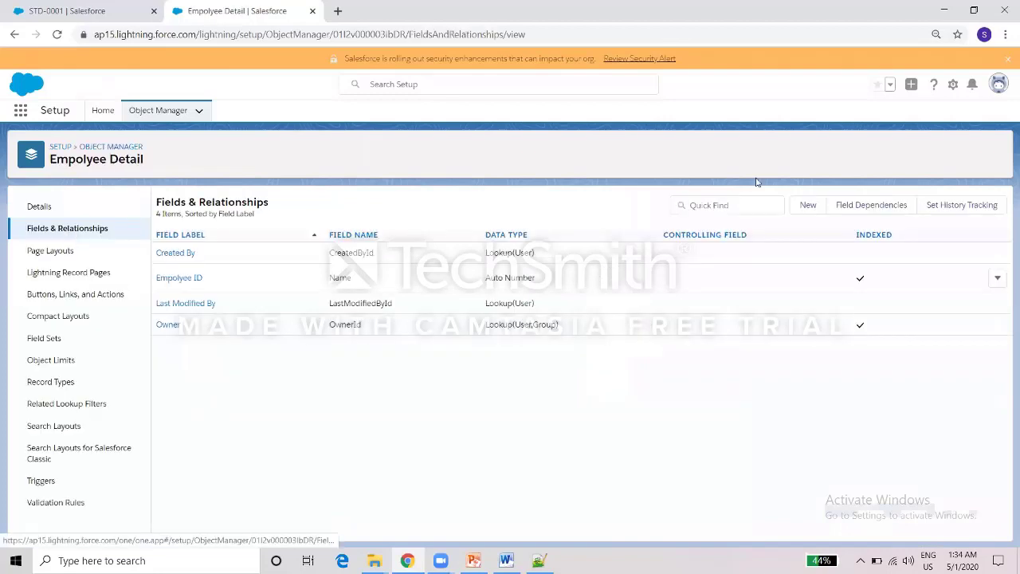
{"action": "left_click", "coordinate": [809, 204]}
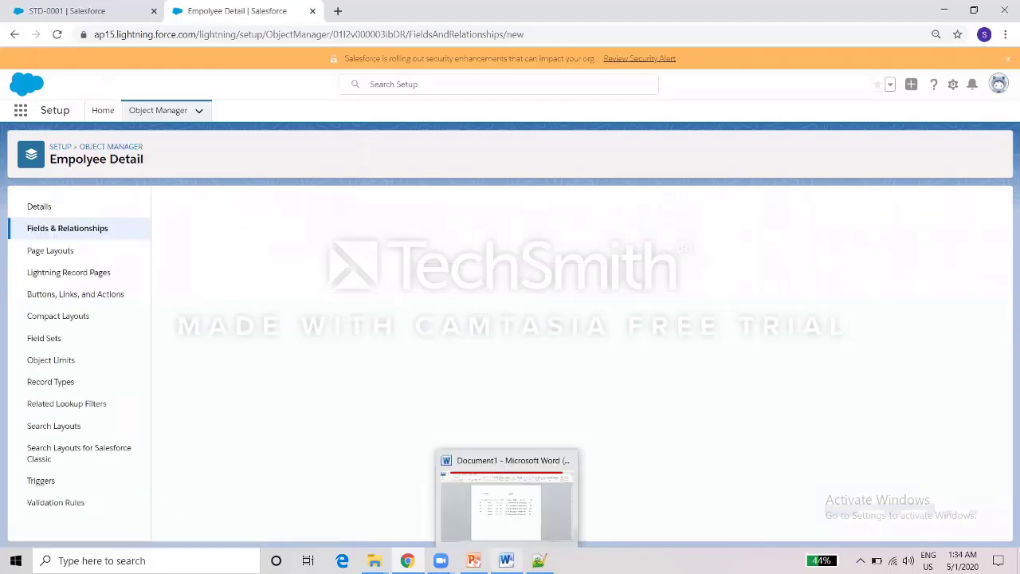
{"action": "left_click", "coordinate": [506, 561]}
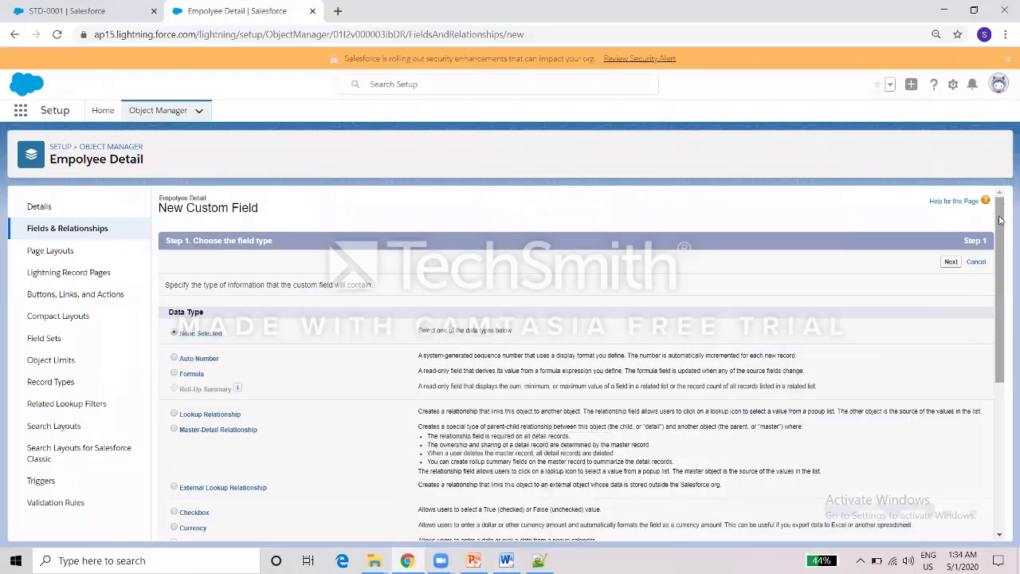
{"action": "scroll", "coordinate": [1000, 220], "scroll_direction": "down", "scroll_amount": 4}
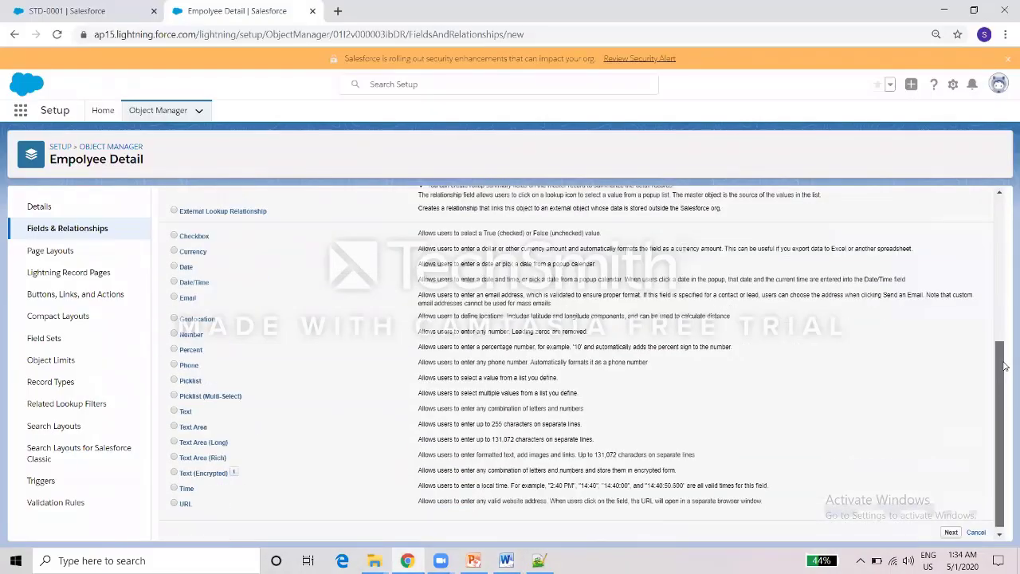
{"action": "left_click", "coordinate": [174, 411]}
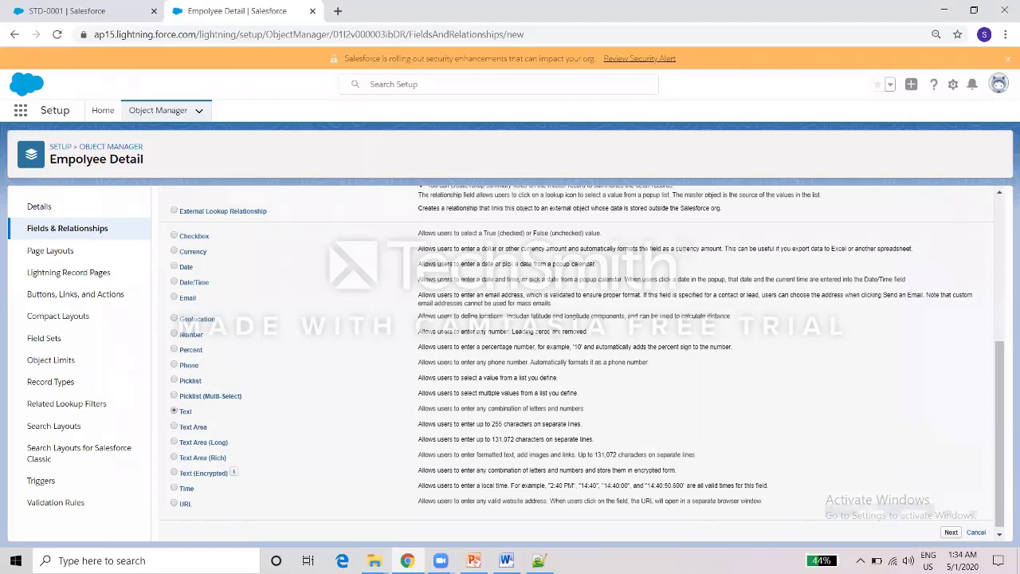
{"action": "left_click", "coordinate": [950, 533]}
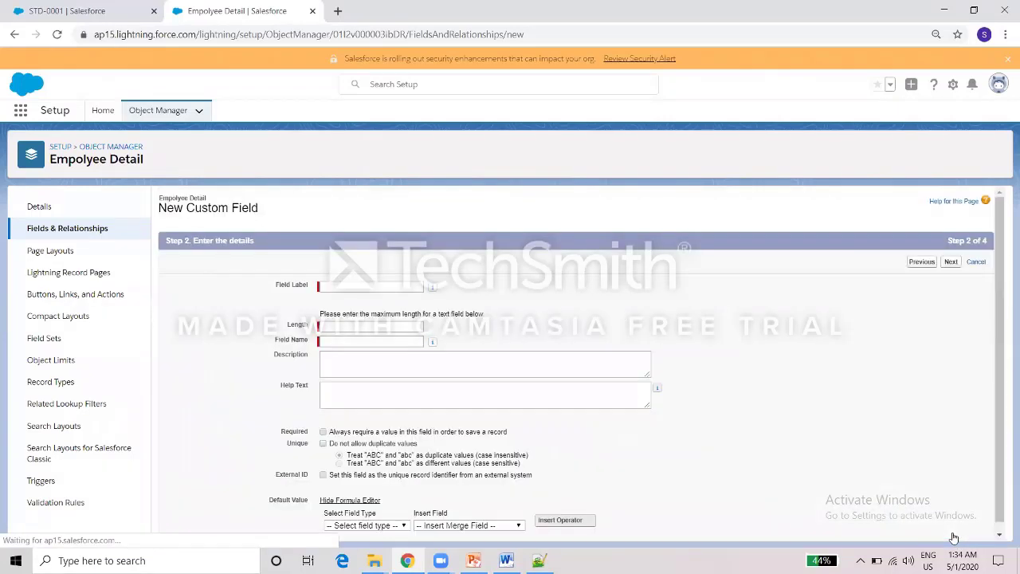
Label the field Employee Name with length 100, then save it with Save & New.
{"action": "left_click", "coordinate": [372, 285]}
{"action": "type", "text": "Employee Name"}
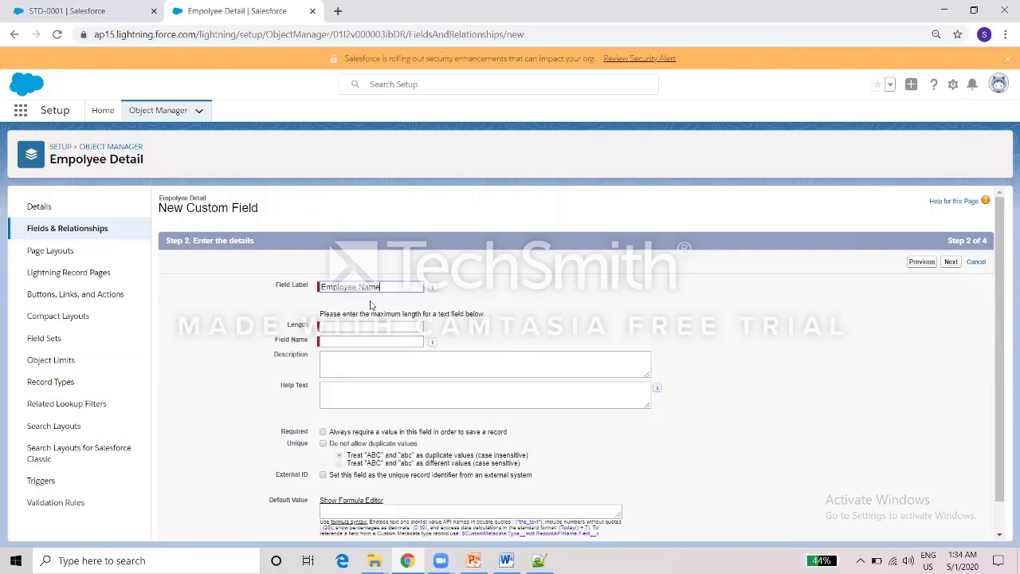
{"action": "left_click", "coordinate": [244, 340]}
{"action": "left_click", "coordinate": [329, 324]}
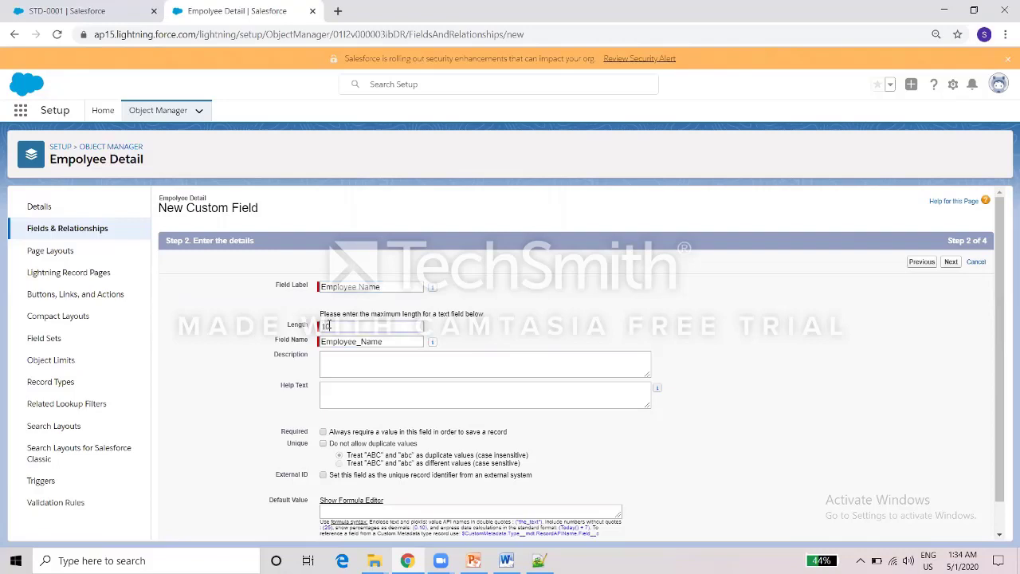
{"action": "type", "text": "100"}
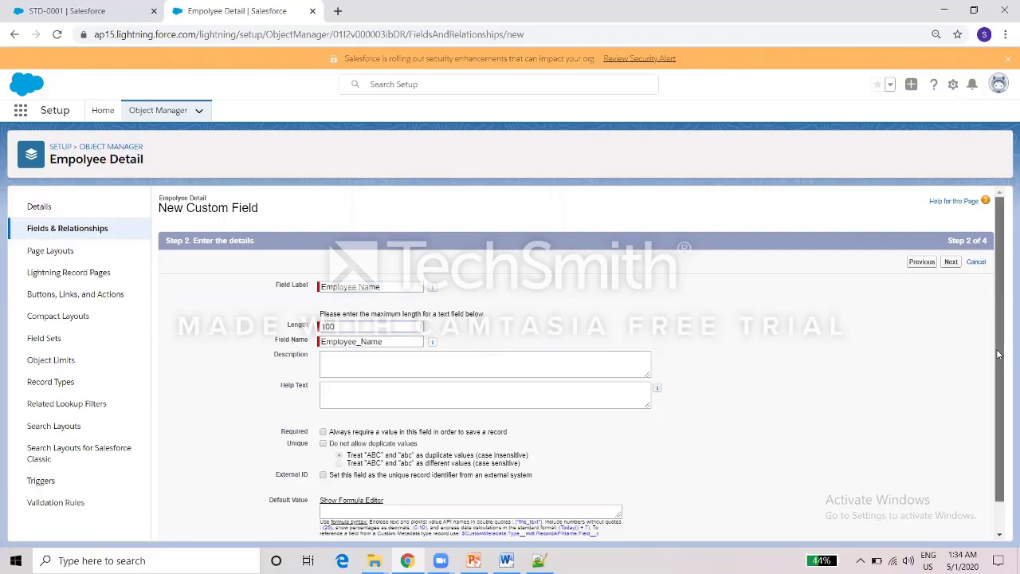
{"action": "scroll", "coordinate": [993, 388], "scroll_direction": "down", "scroll_amount": 1}
{"action": "left_click", "coordinate": [950, 229]}
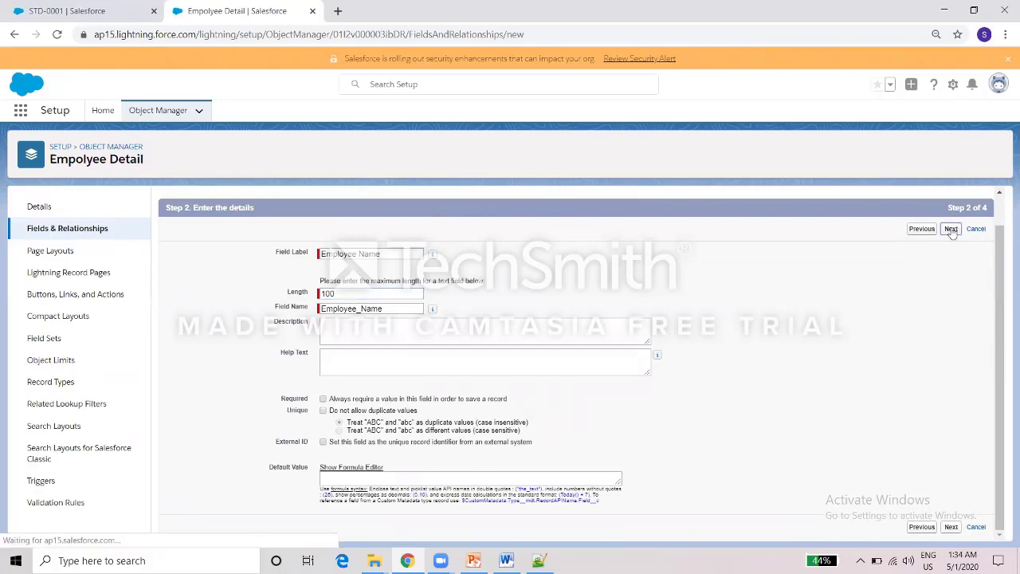
{"action": "left_click", "coordinate": [950, 263]}
{"action": "left_click", "coordinate": [938, 263]}
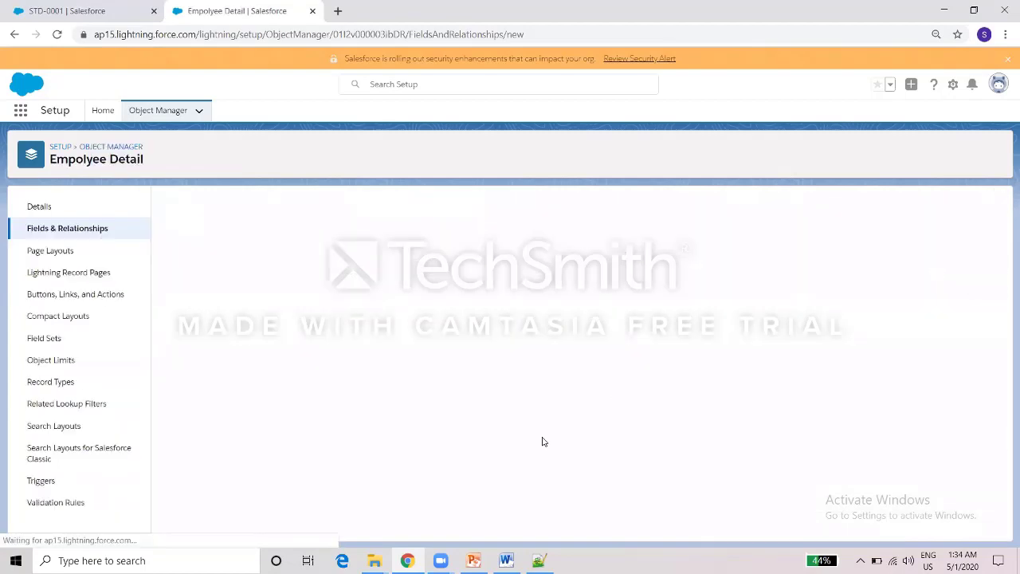
Create the 'Employee Coming From' Text field (length 100) and start another new field.
{"action": "left_click", "coordinate": [507, 560]}
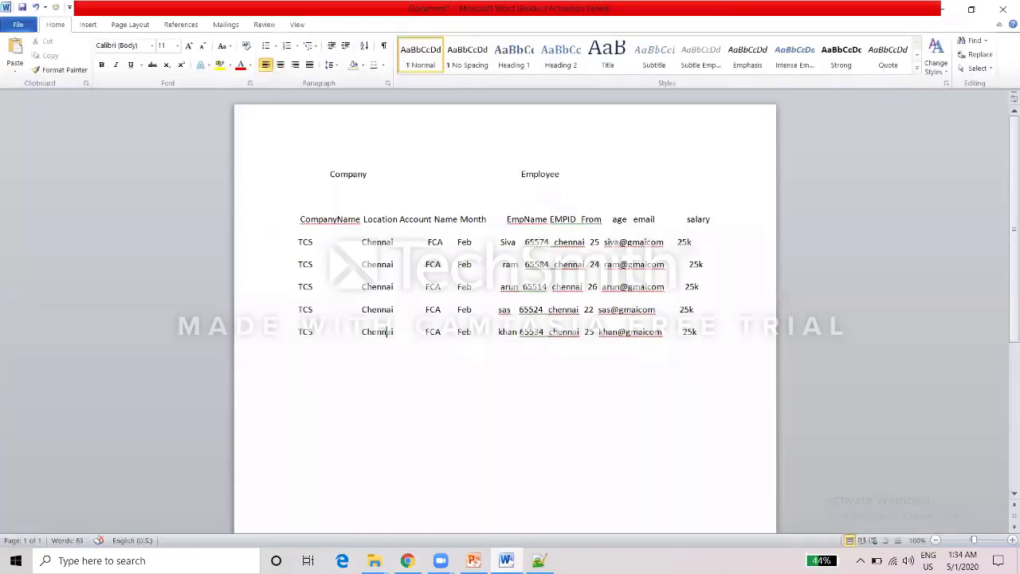
{"action": "key", "text": "alt+Tab"}
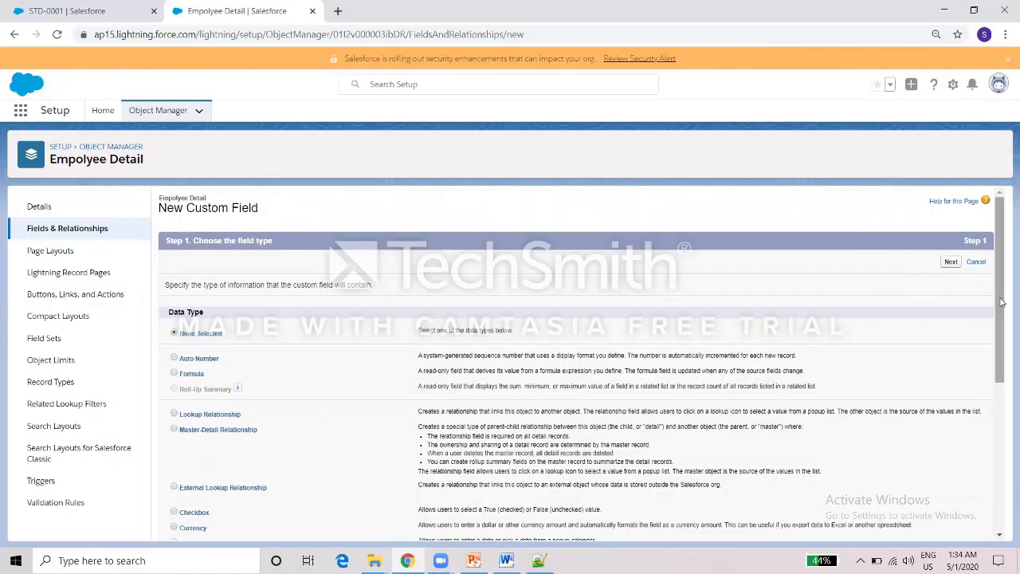
{"action": "scroll", "coordinate": [991, 446], "scroll_direction": "down", "scroll_amount": 5}
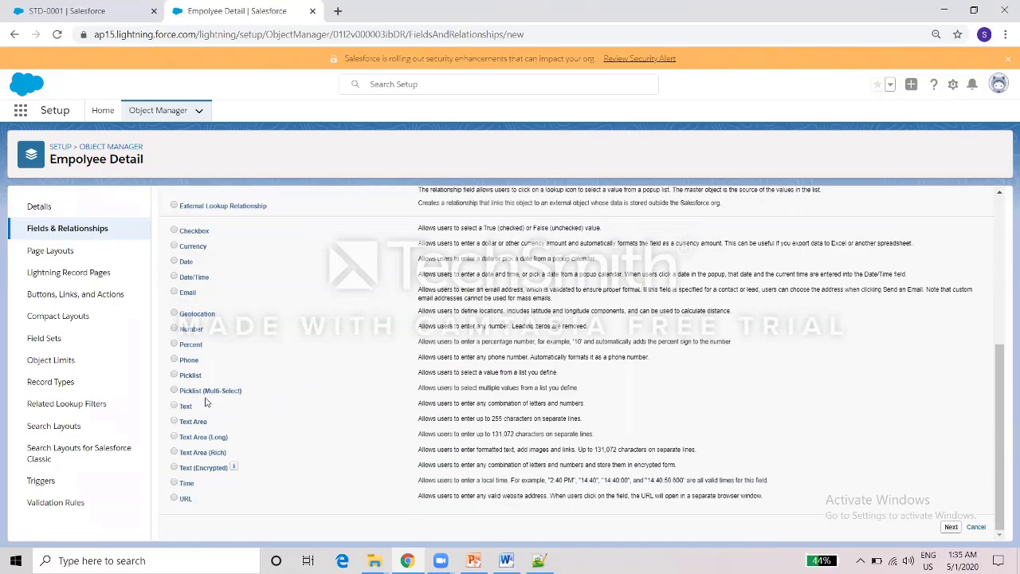
{"action": "left_click", "coordinate": [951, 526]}
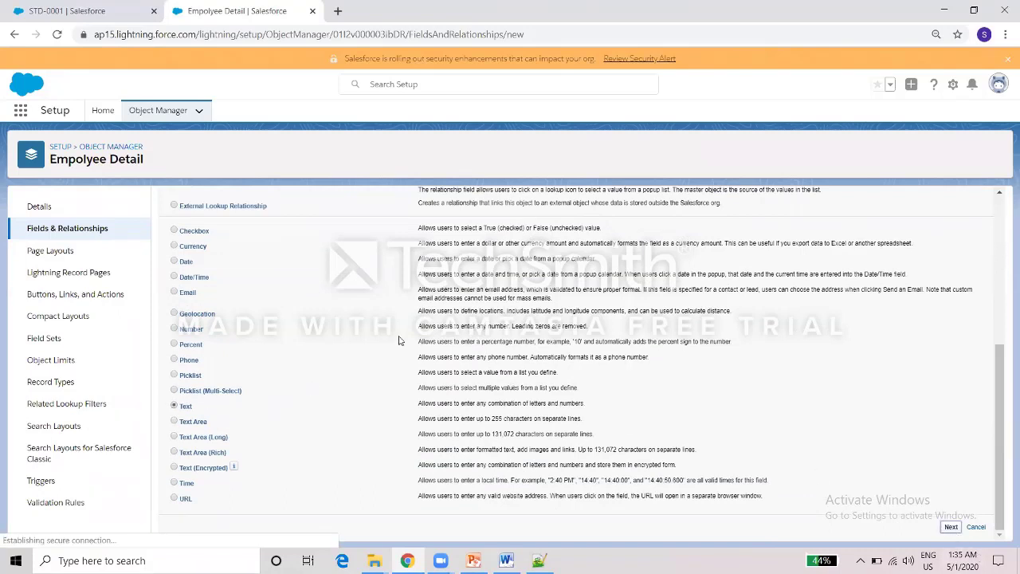
{"action": "left_click", "coordinate": [346, 288]}
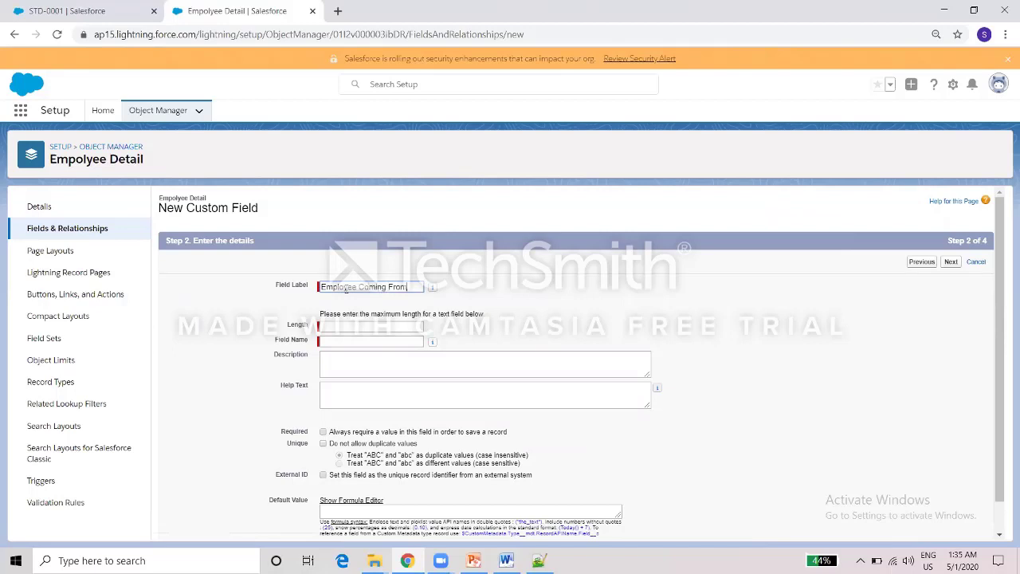
{"action": "left_click", "coordinate": [328, 324]}
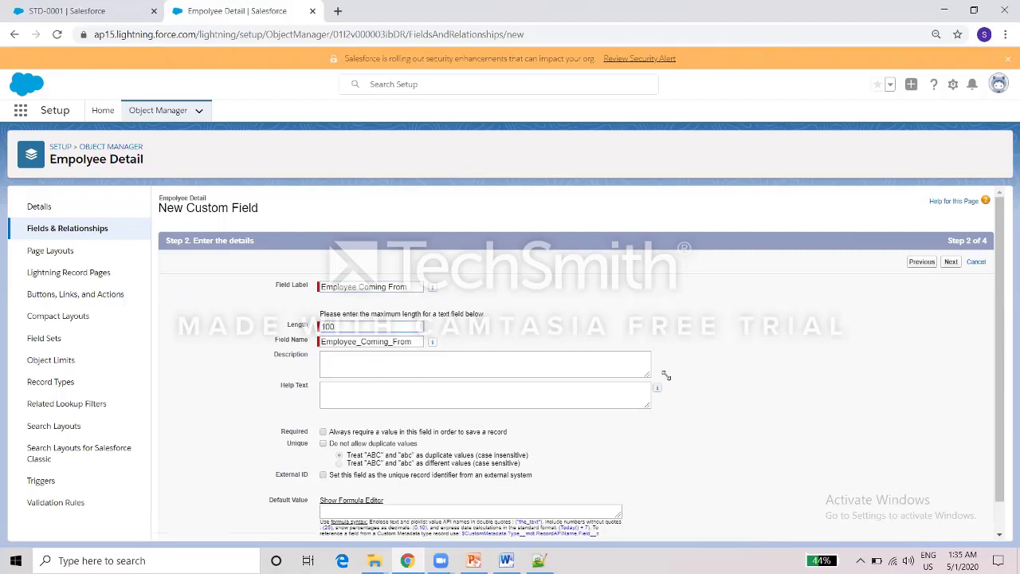
{"action": "left_click", "coordinate": [951, 265]}
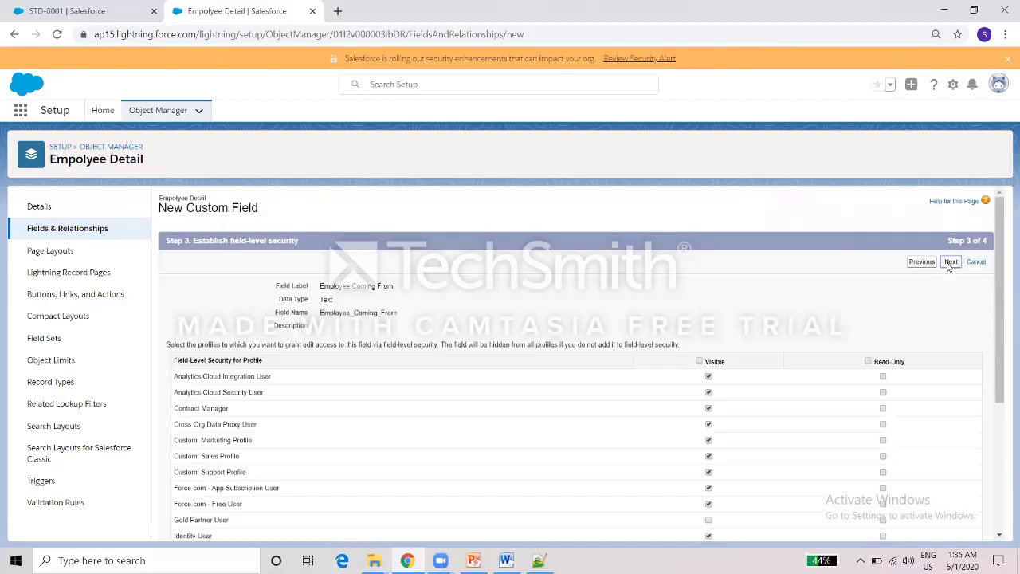
{"action": "left_click", "coordinate": [950, 263]}
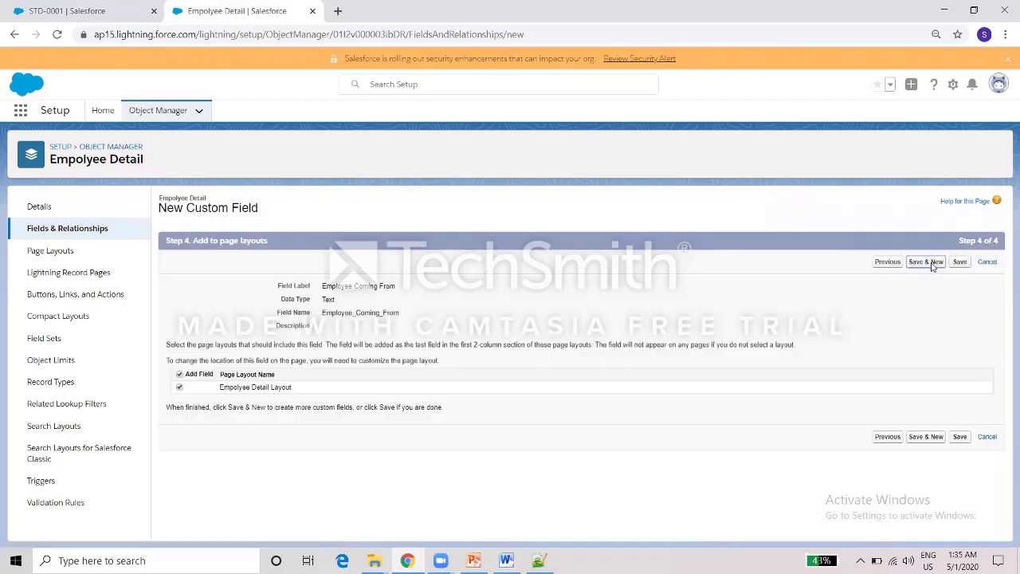
{"action": "left_click", "coordinate": [928, 263]}
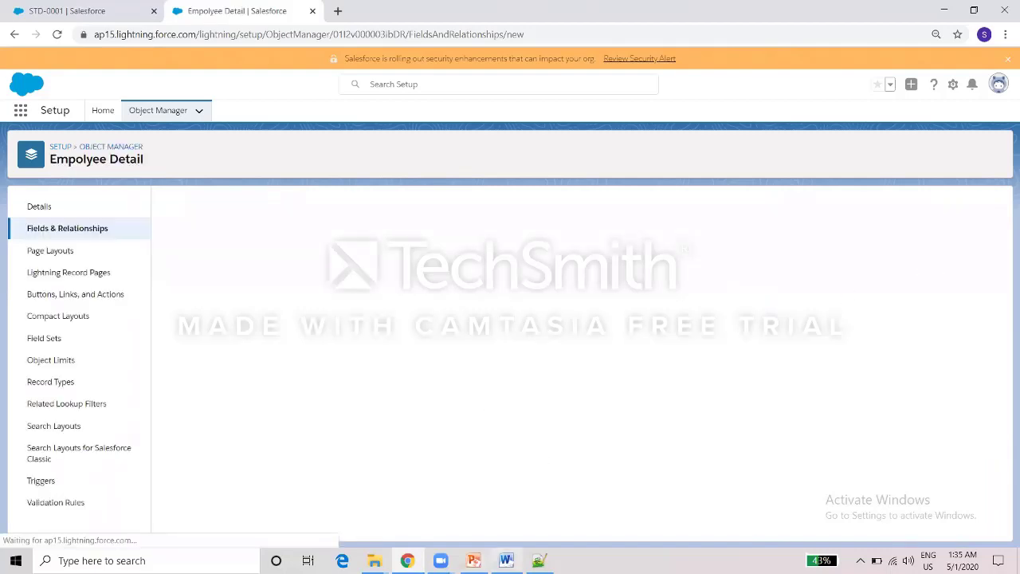
{"action": "mouse_move", "coordinate": [506, 560]}
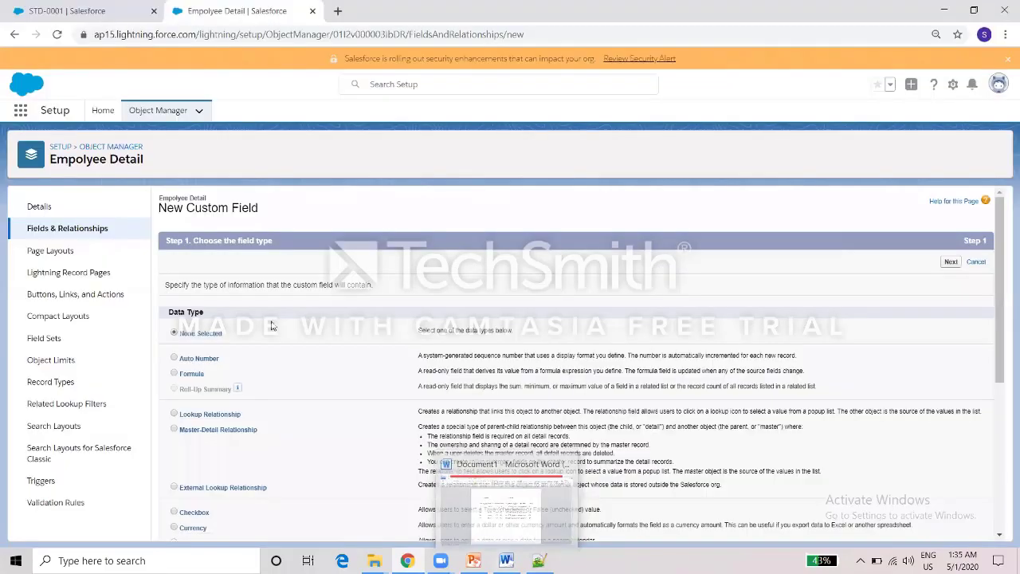
Create the 'Age' Number field (18 digits, 0 decimals) with default visibility, then Save & New.
{"action": "left_click", "coordinate": [1001, 393]}
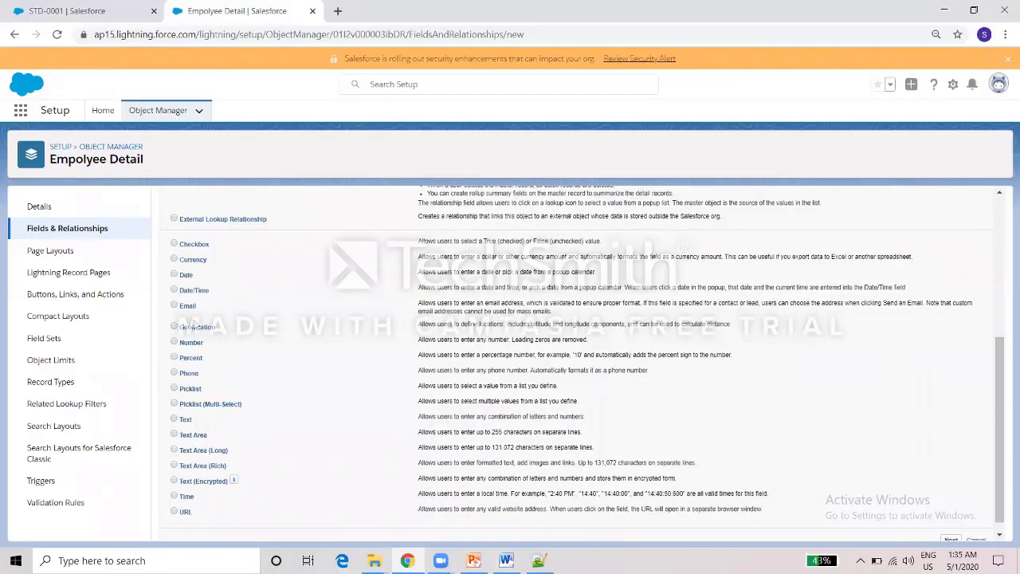
{"action": "left_click", "coordinate": [173, 344]}
{"action": "scroll", "coordinate": [1003, 407], "scroll_direction": "down", "scroll_amount": 1}
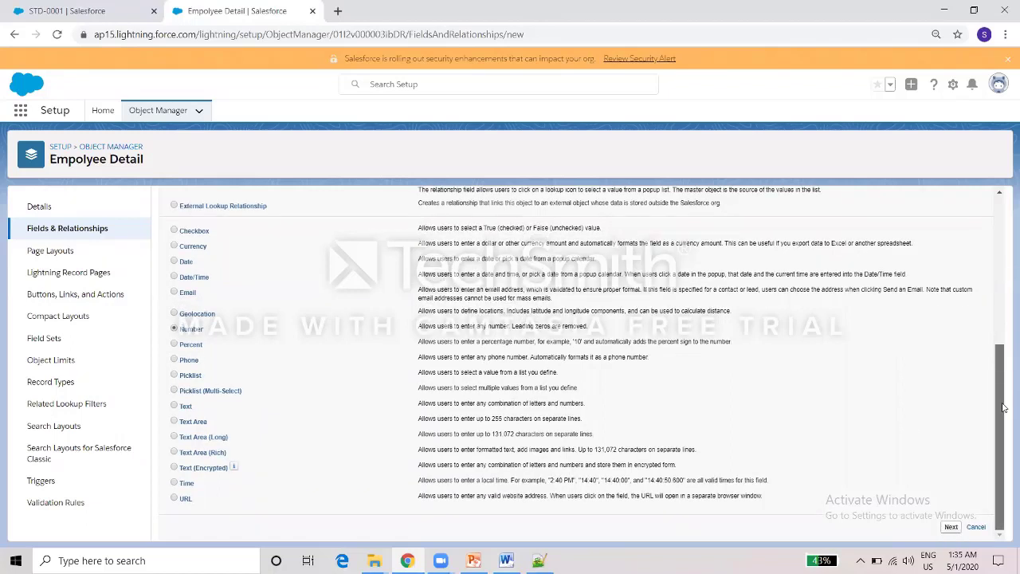
{"action": "left_click", "coordinate": [950, 527]}
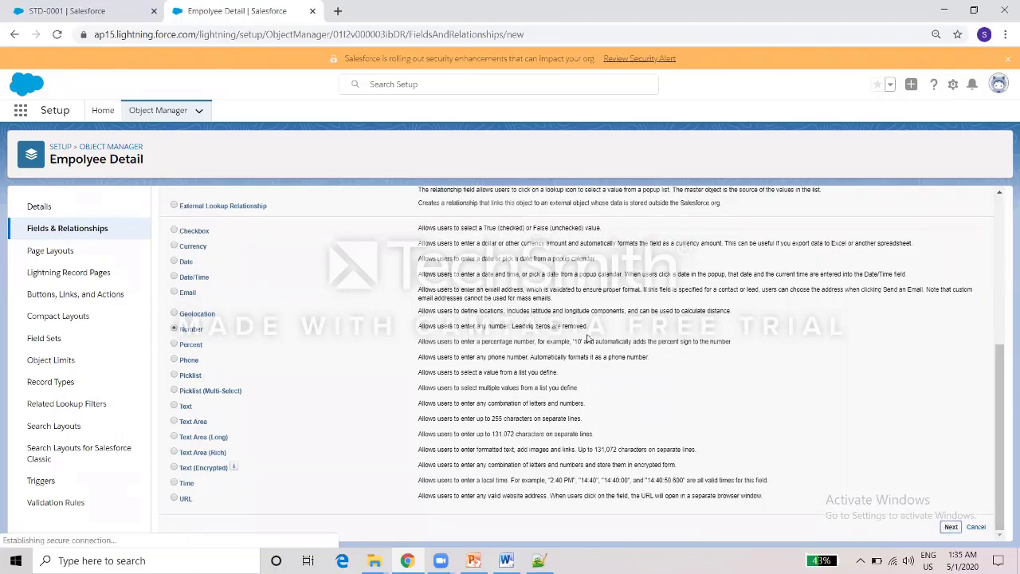
{"action": "left_click", "coordinate": [370, 286]}
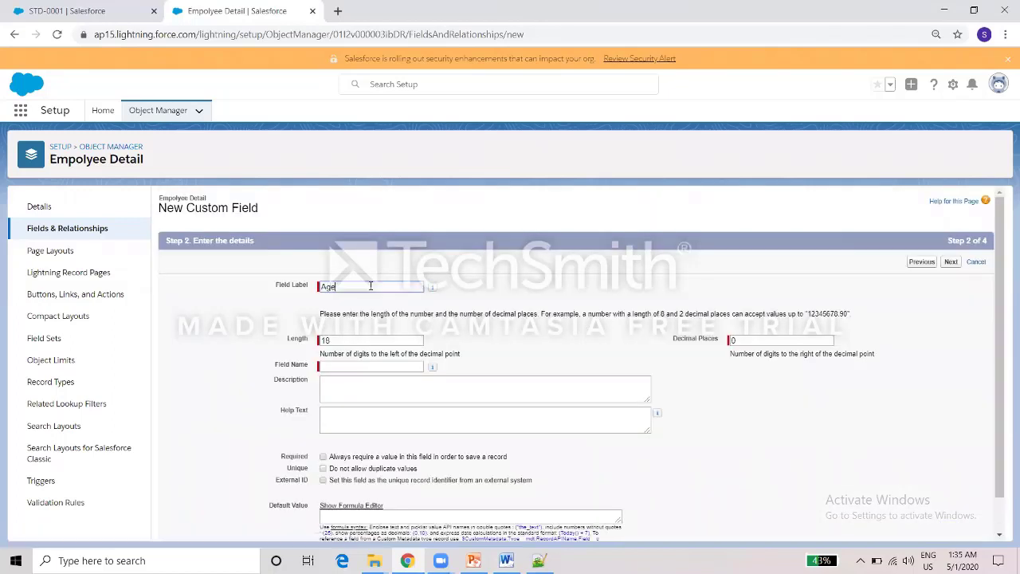
{"action": "left_click", "coordinate": [501, 328]}
{"action": "left_click", "coordinate": [951, 267]}
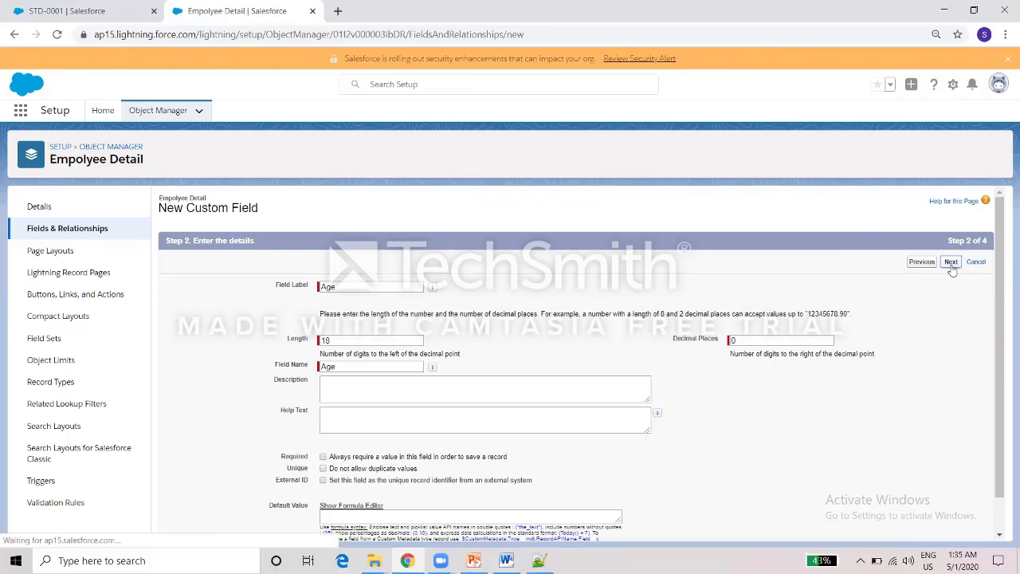
{"action": "left_click", "coordinate": [950, 263]}
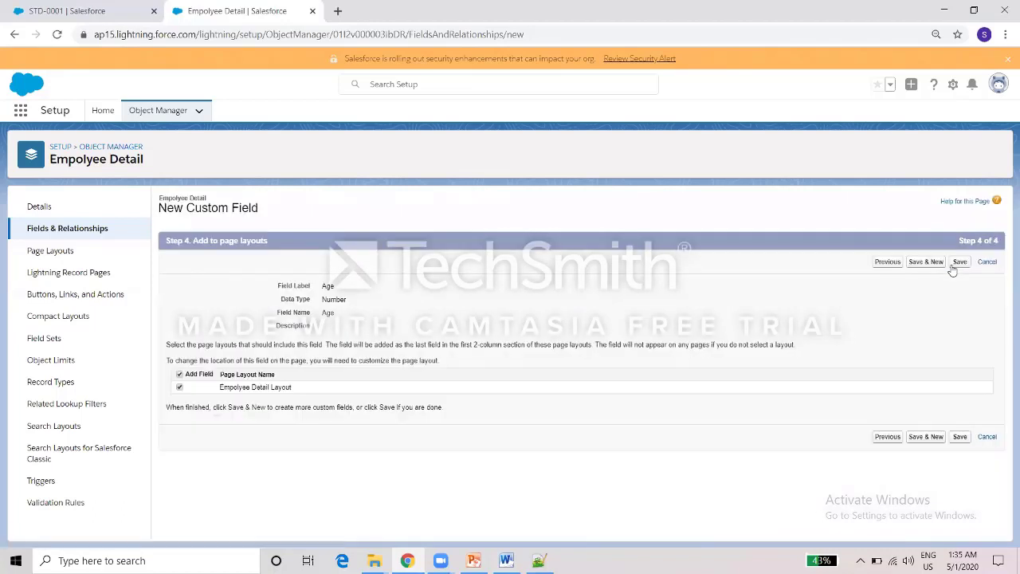
{"action": "left_click", "coordinate": [930, 267]}
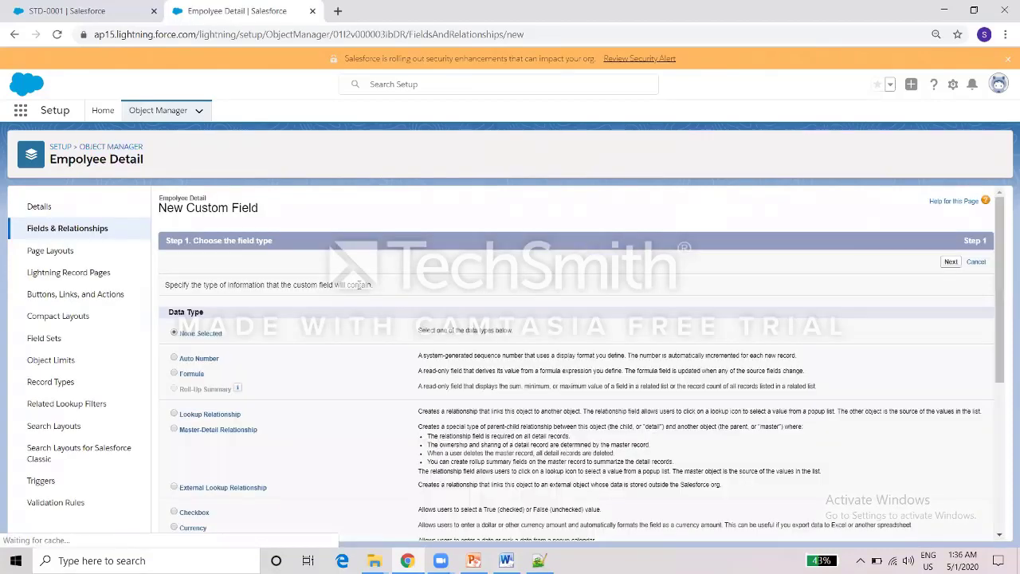
Create the 'Email' Email field with default visibility, then bring up the Word data table.
{"action": "scroll", "coordinate": [954, 445], "scroll_direction": "down", "scroll_amount": 4}
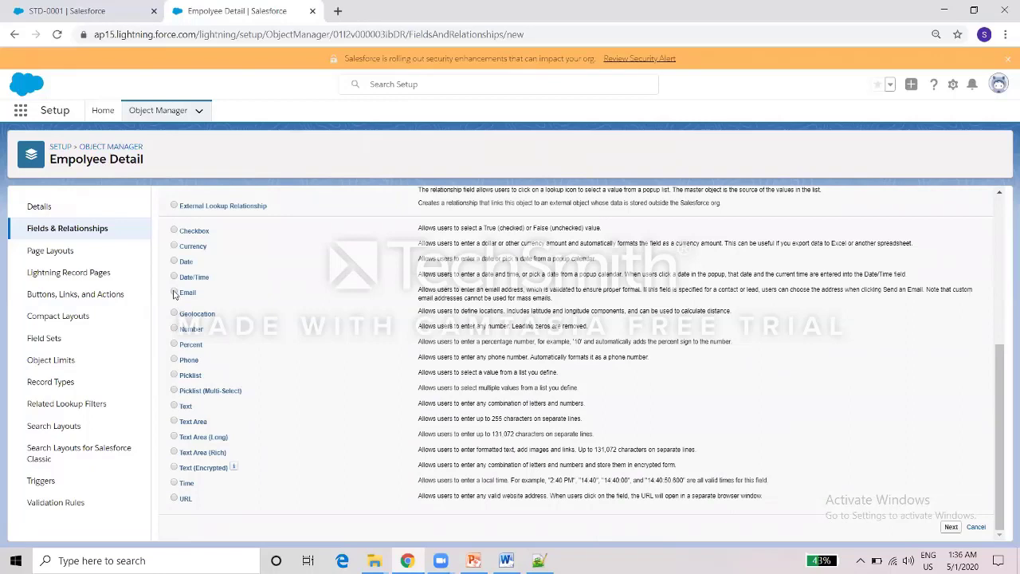
{"action": "left_click", "coordinate": [949, 526]}
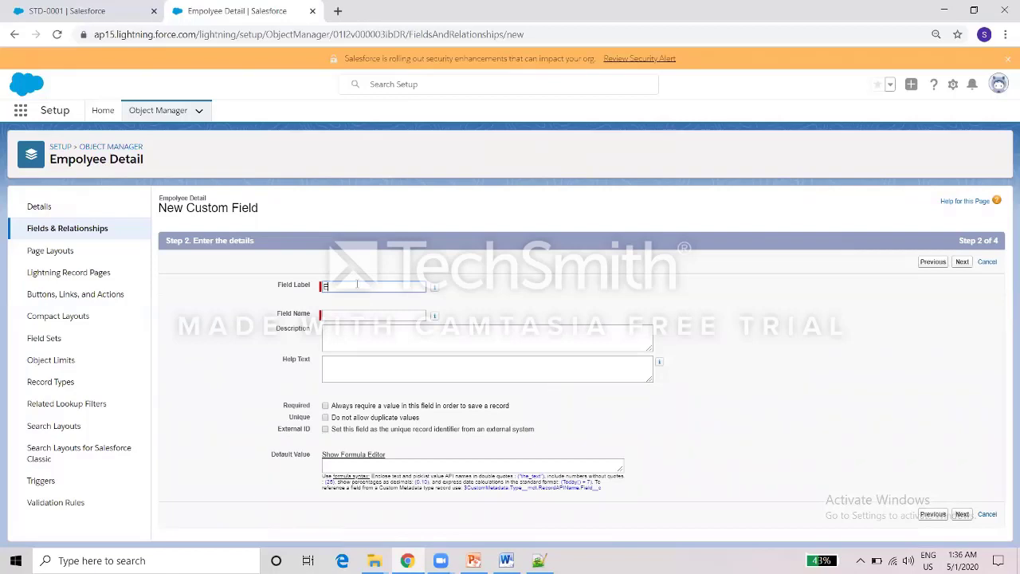
{"action": "left_click", "coordinate": [438, 303]}
{"action": "left_click", "coordinate": [358, 342]}
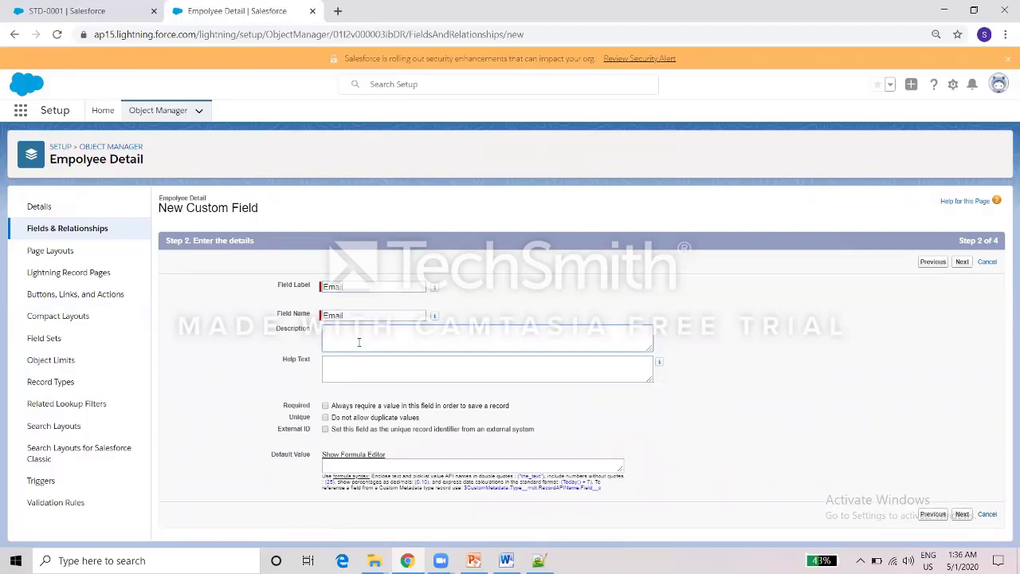
{"action": "left_click", "coordinate": [962, 263]}
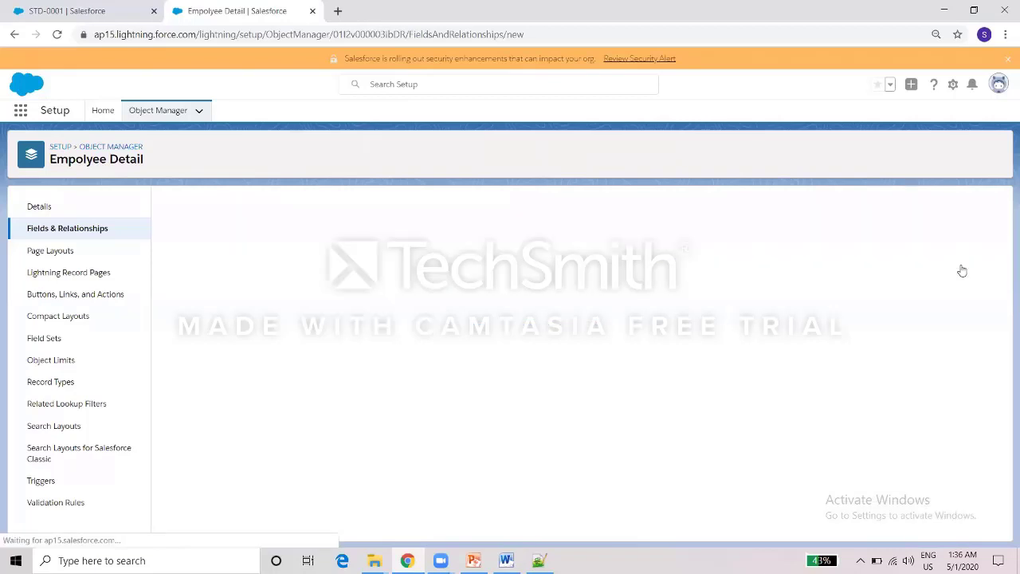
{"action": "left_click", "coordinate": [951, 263]}
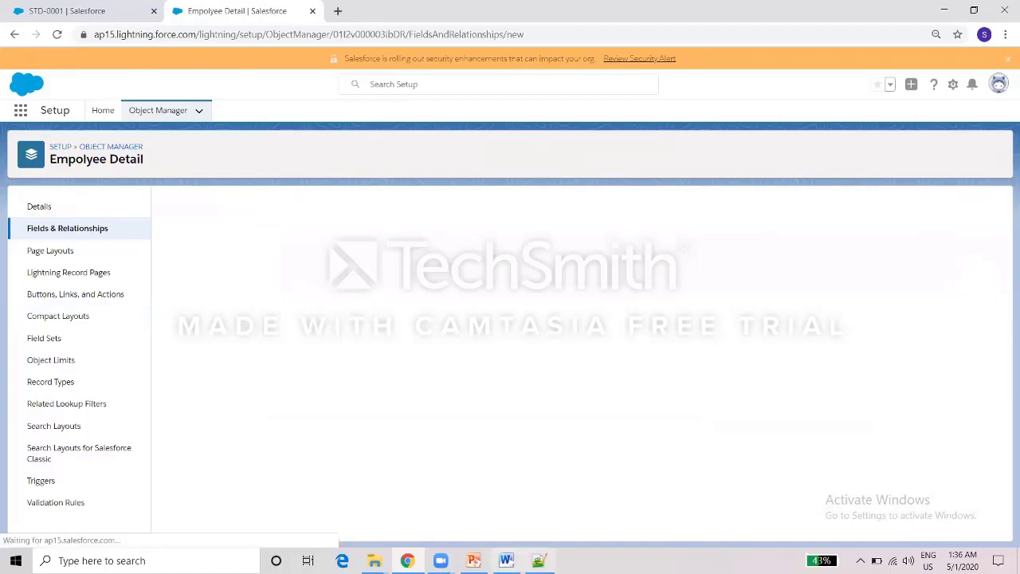
{"action": "left_click", "coordinate": [507, 560]}
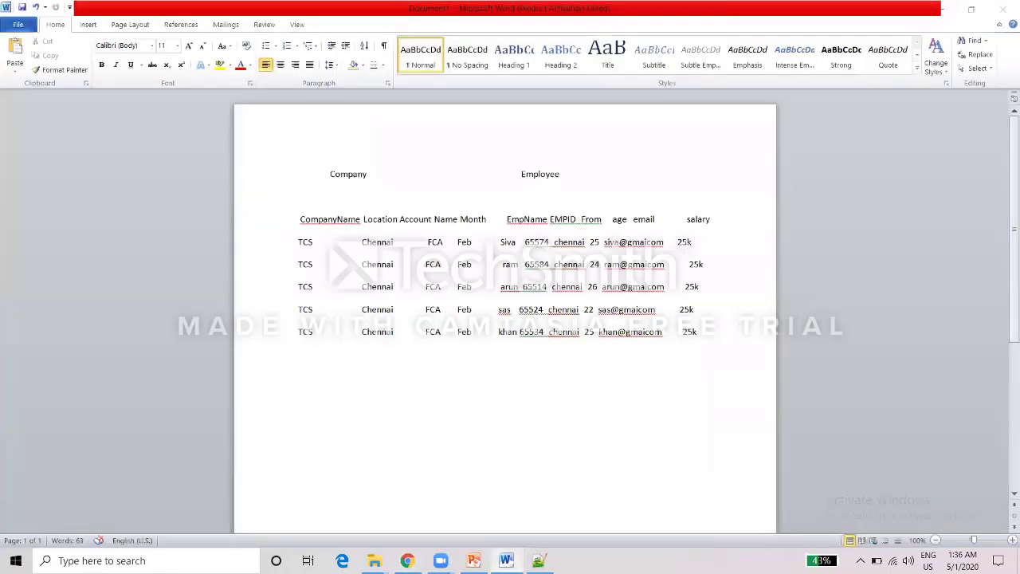
Create the 'Salary' Currency field (18 digits, 0 decimals) and save it.
{"action": "left_click", "coordinate": [407, 560]}
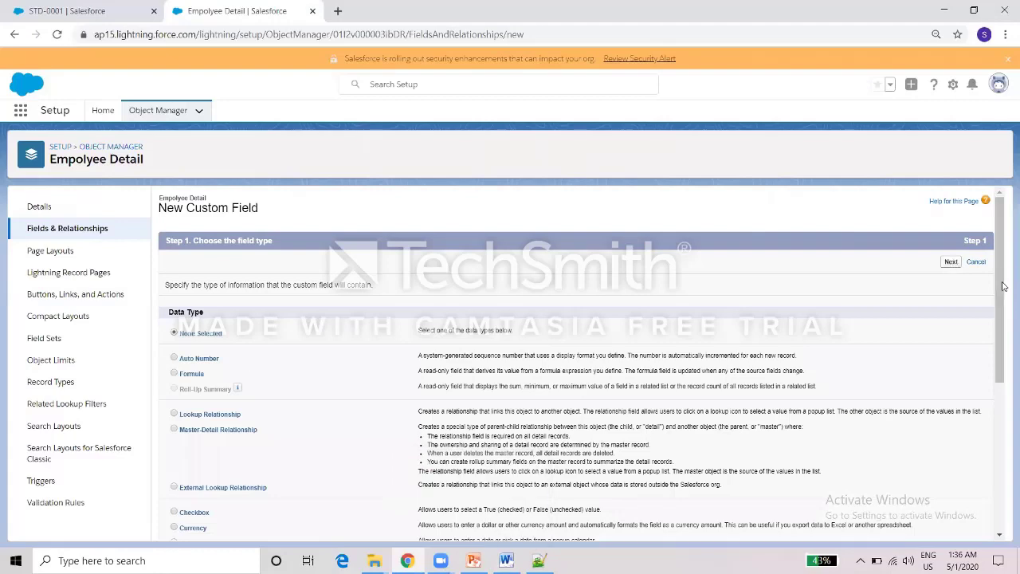
{"action": "scroll", "coordinate": [605, 319], "scroll_direction": "down", "scroll_amount": 3}
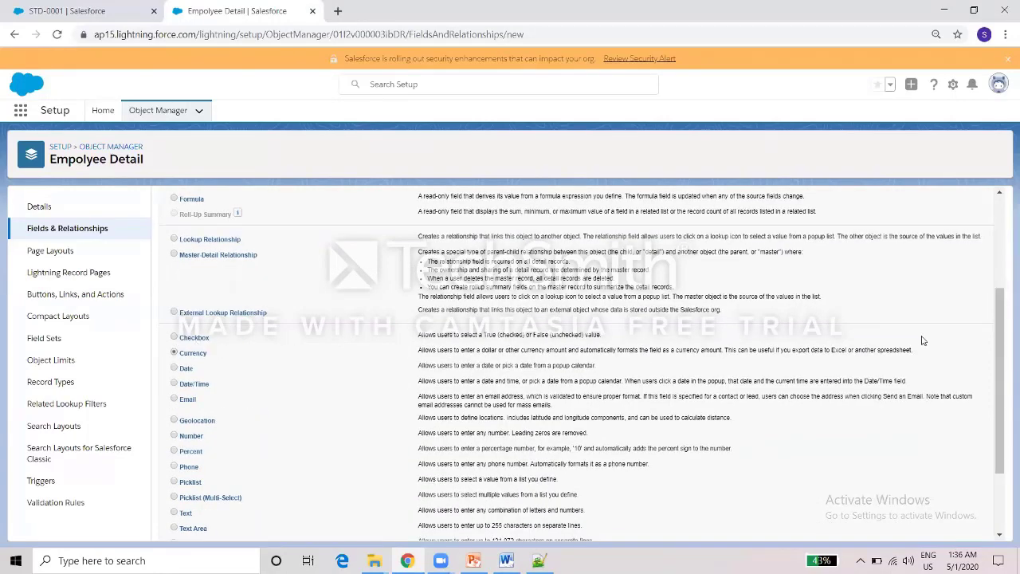
{"action": "left_click_drag", "start_coordinate": [1004, 291], "coordinate": [1004, 348]}
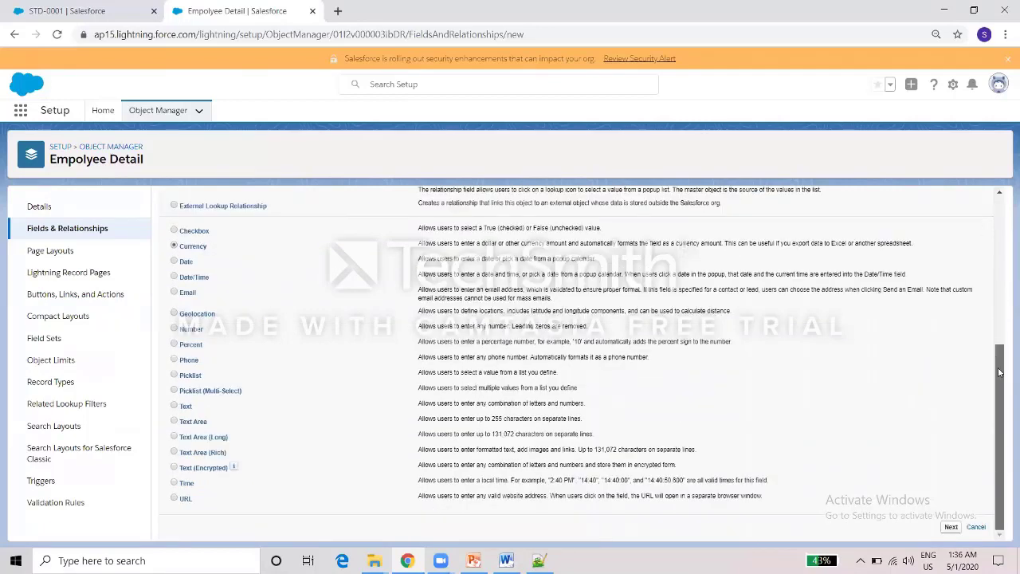
{"action": "left_click", "coordinate": [949, 527]}
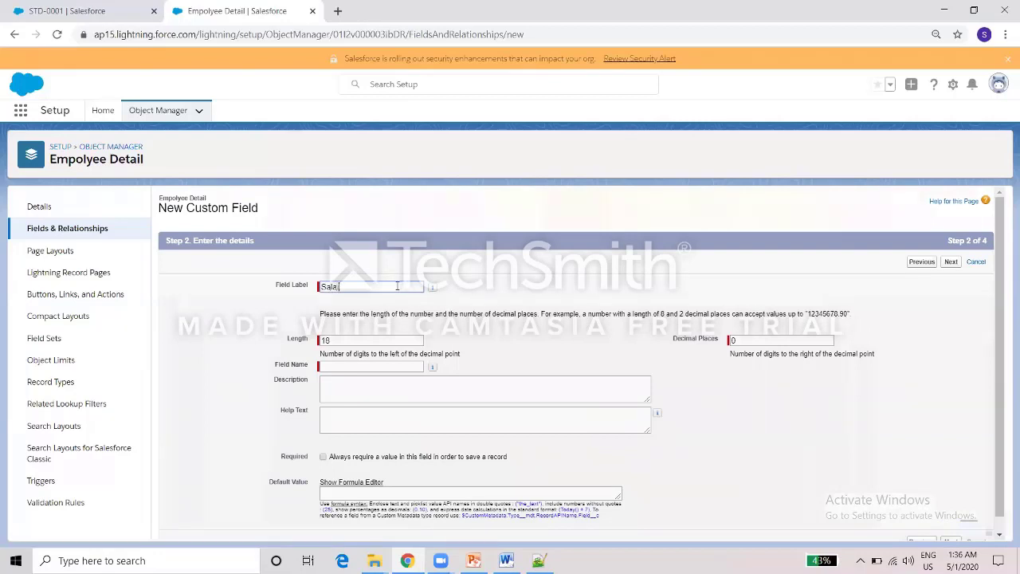
{"action": "left_click", "coordinate": [523, 327]}
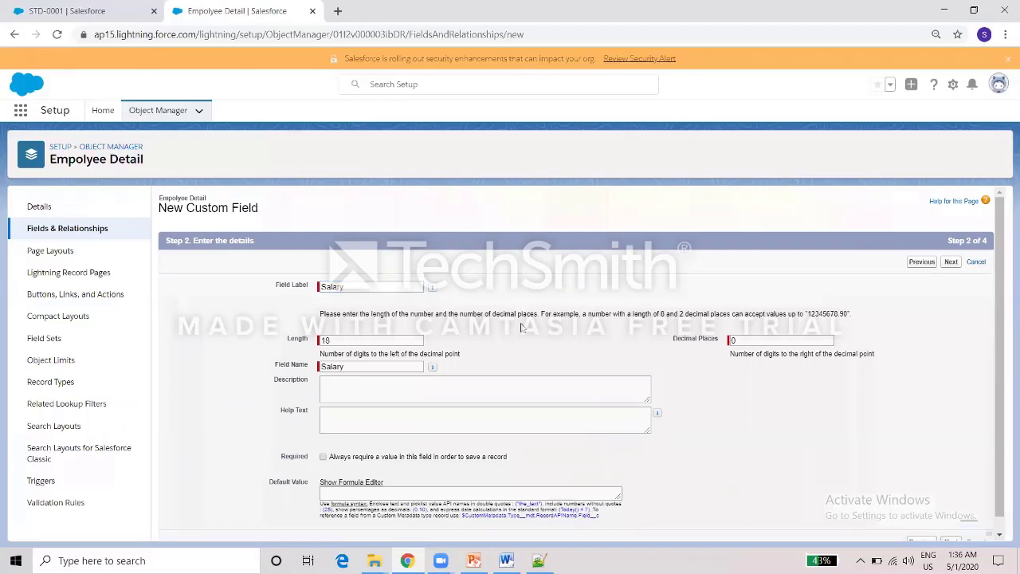
{"action": "left_click", "coordinate": [950, 262]}
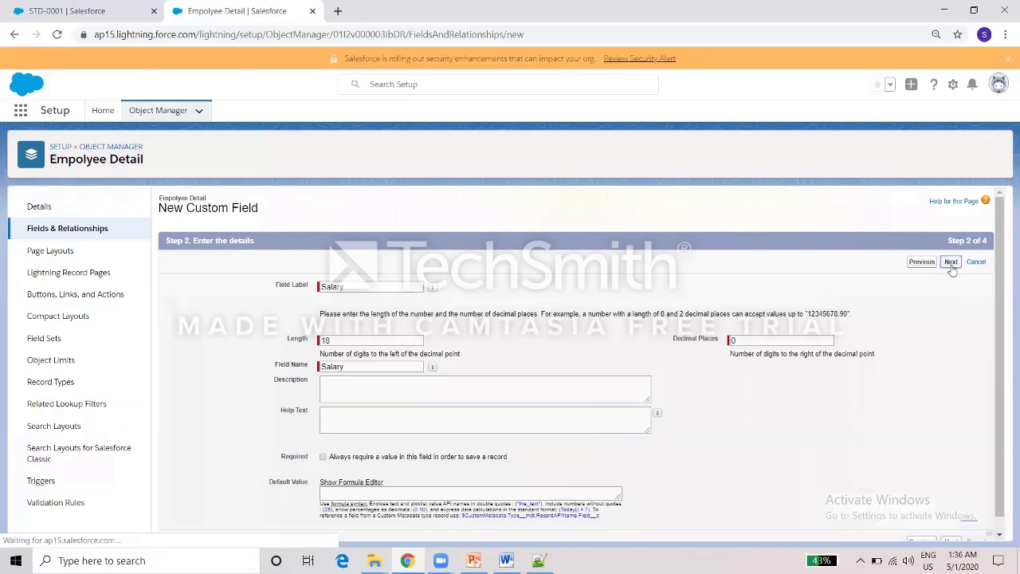
{"action": "left_click", "coordinate": [950, 269]}
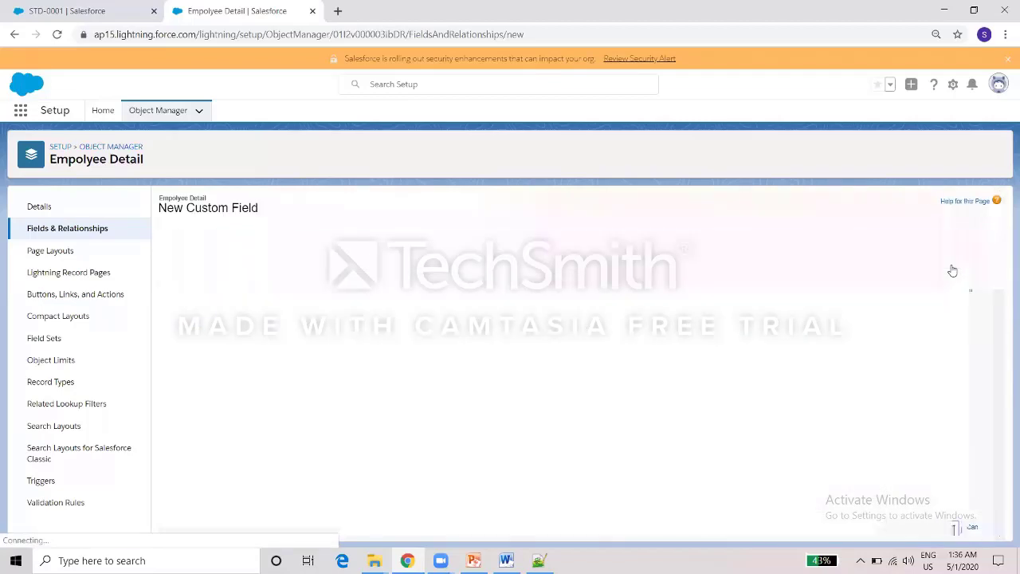
{"action": "left_click", "coordinate": [958, 264]}
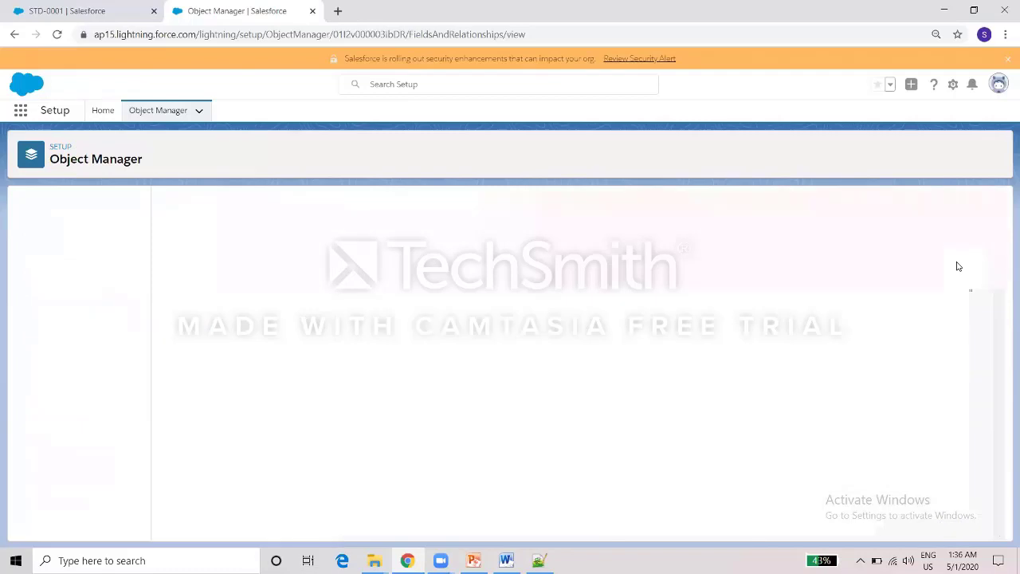
Open the Company Details app from the App Launcher's full app list.
{"action": "left_click", "coordinate": [70, 11]}
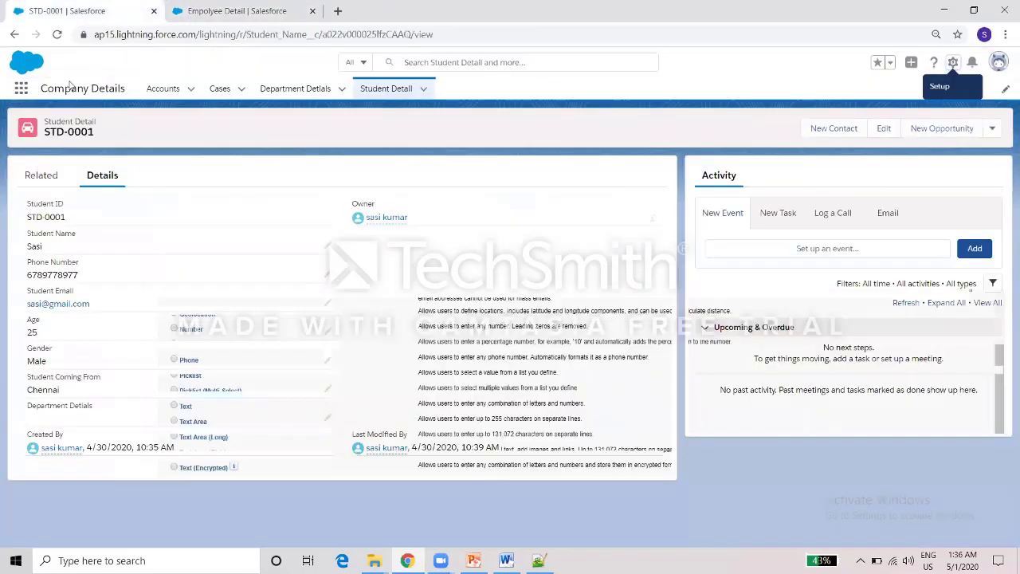
{"action": "left_click", "coordinate": [18, 91]}
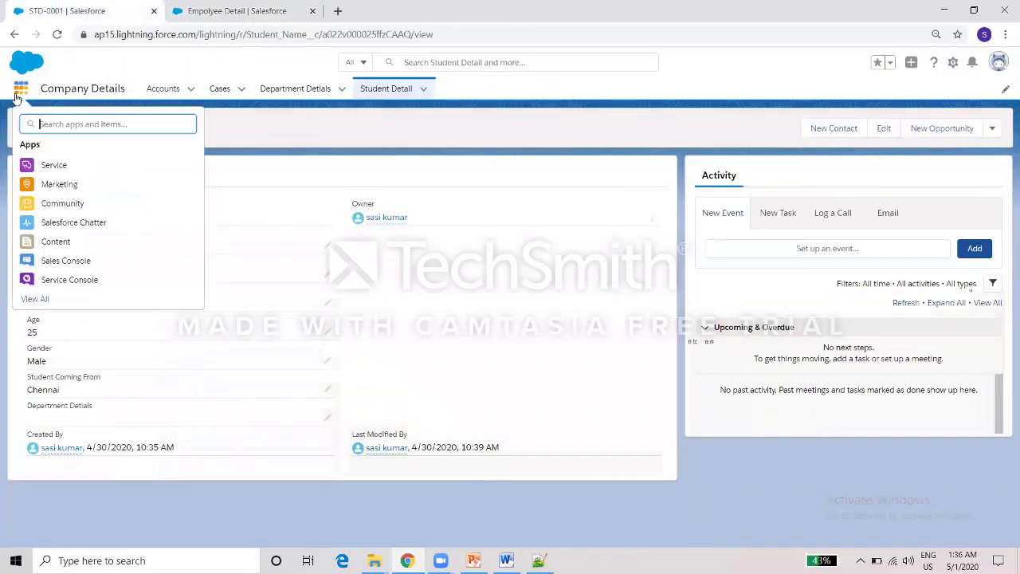
{"action": "left_click", "coordinate": [35, 299]}
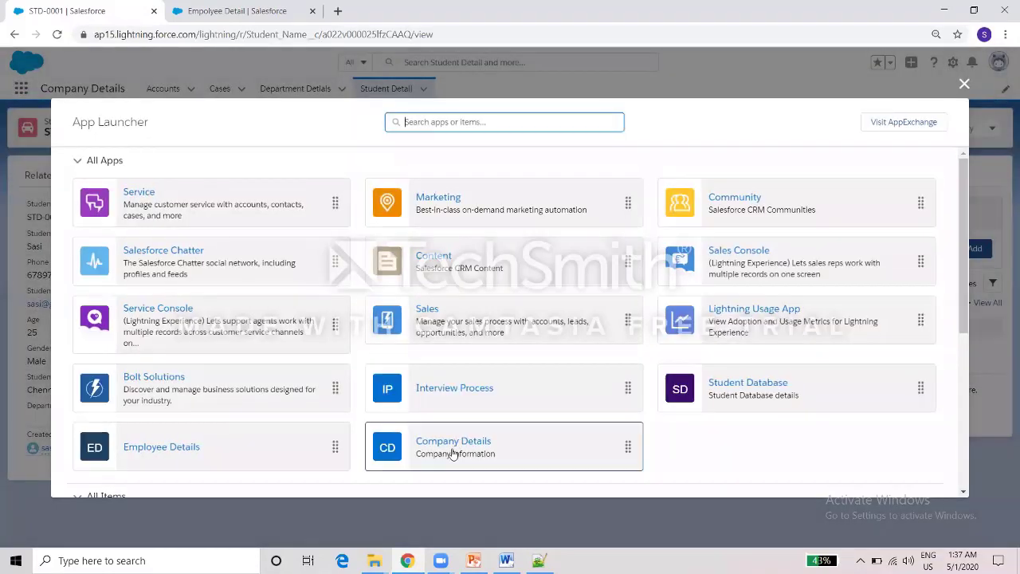
{"action": "left_click", "coordinate": [452, 453]}
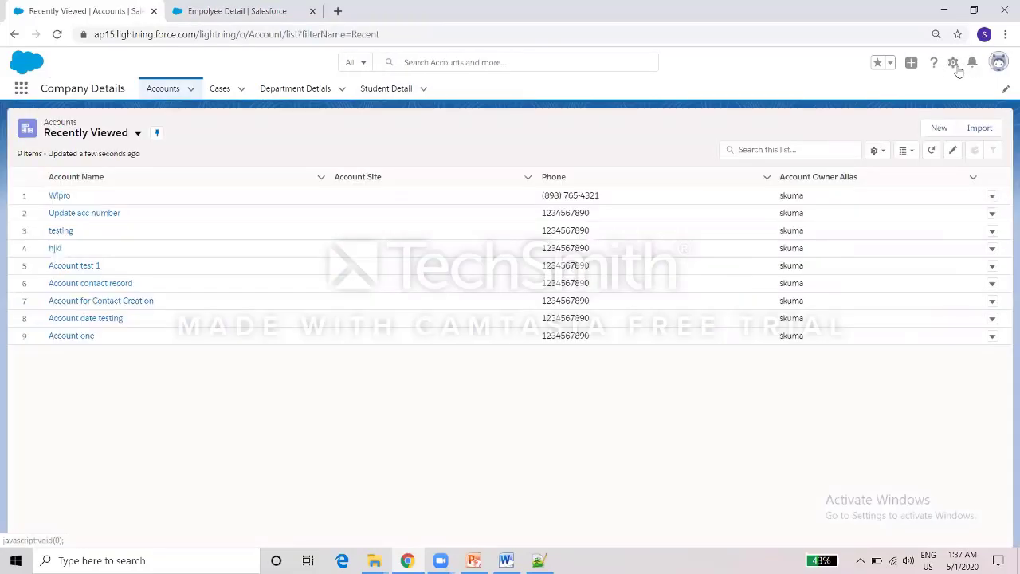
Open Setup in a new browser tab and close the old Accounts tab.
{"action": "left_click", "coordinate": [956, 68]}
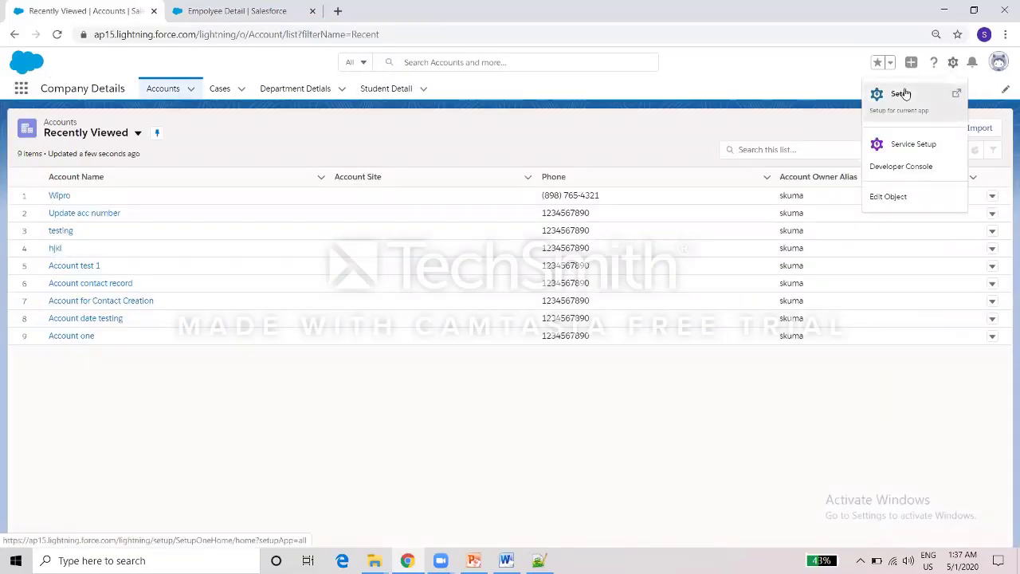
{"action": "left_click", "coordinate": [906, 93]}
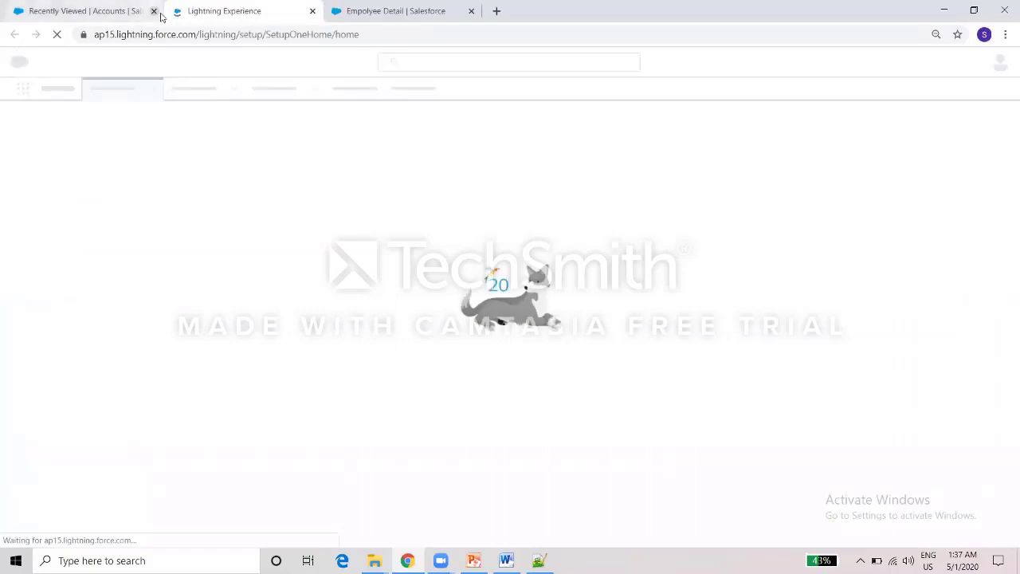
{"action": "left_click", "coordinate": [160, 15]}
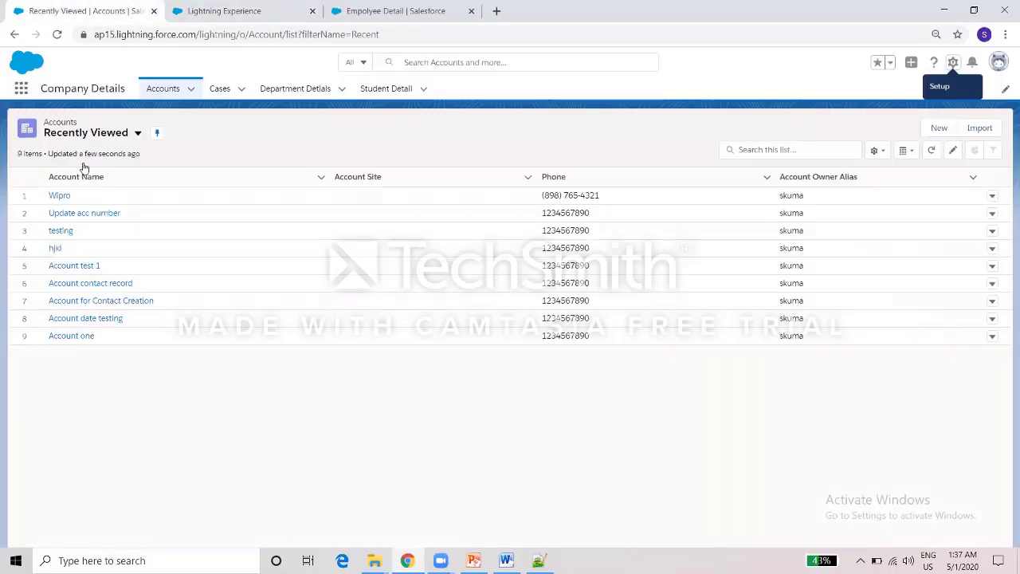
{"action": "key", "text": "ctrl+w"}
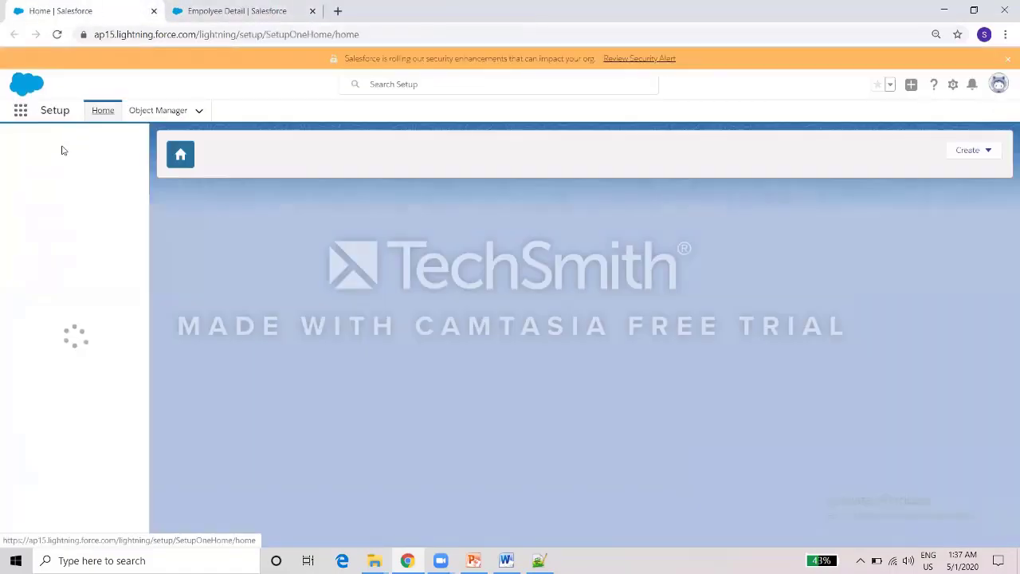
Search 'tab' in Setup's Quick Find and go to the Tabs page.
{"action": "left_click", "coordinate": [66, 145]}
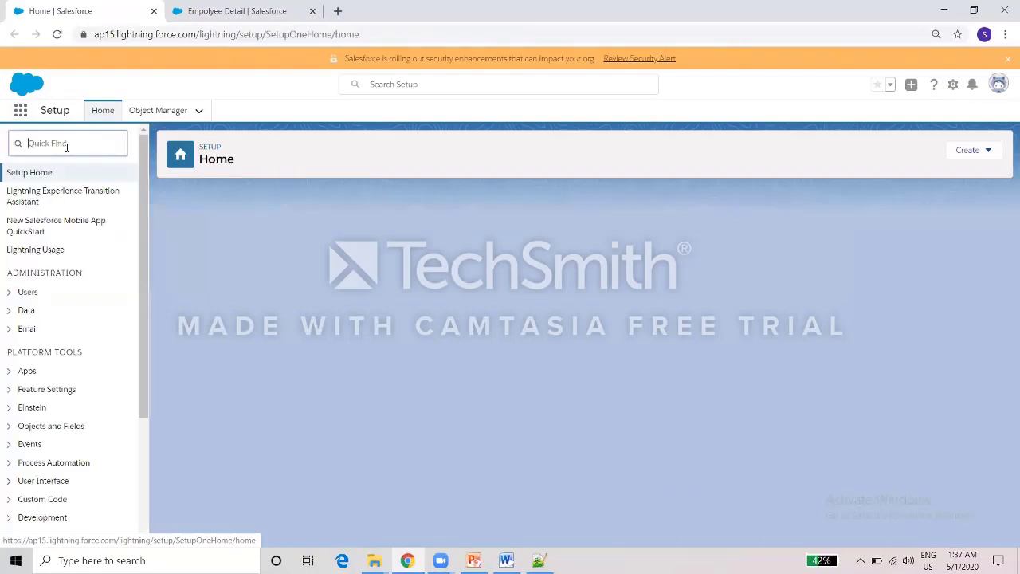
{"action": "type", "text": "tab"}
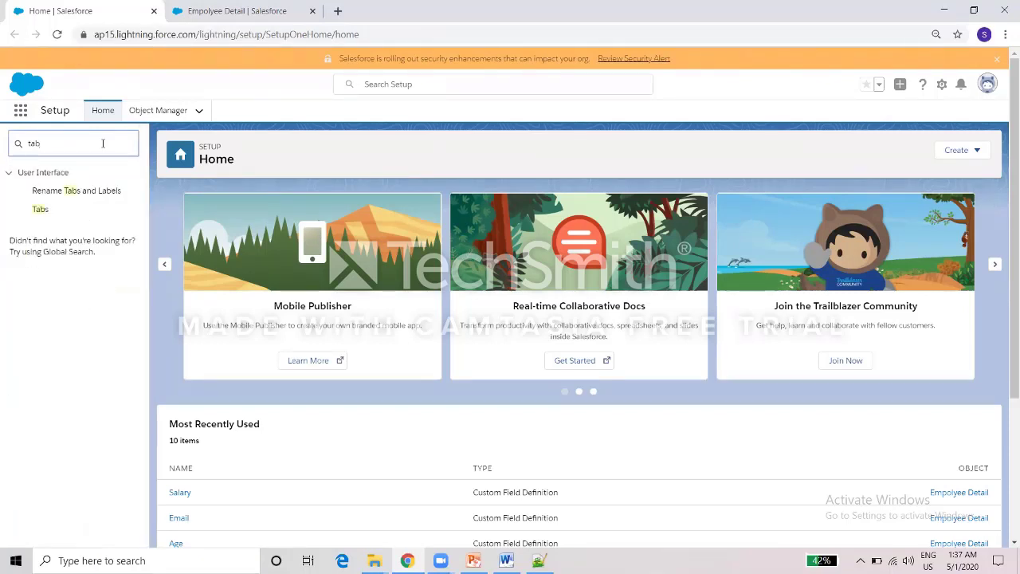
{"action": "left_click", "coordinate": [42, 210]}
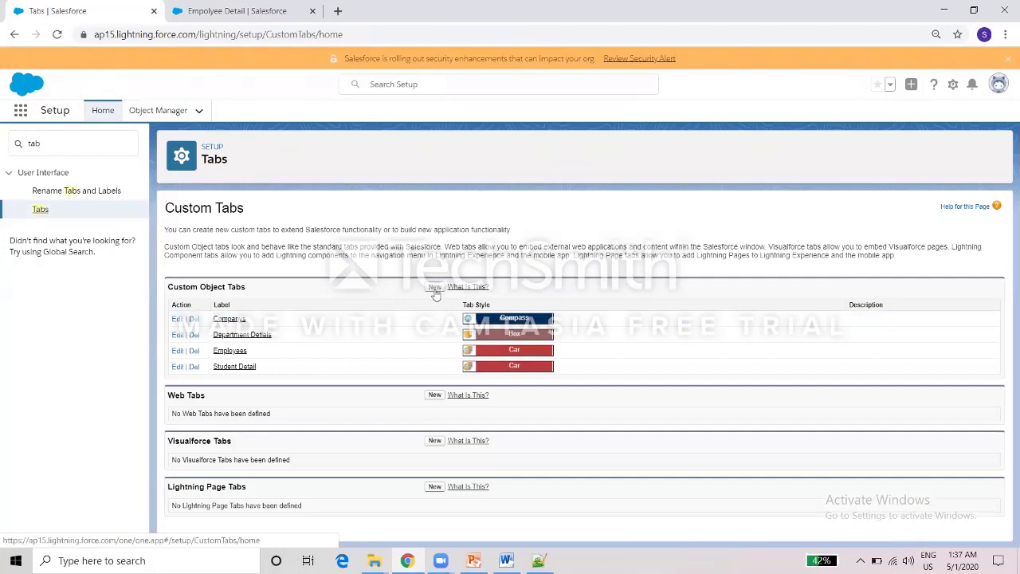
Create a Company Detail custom object tab with the Castle style, added to all apps.
{"action": "left_click", "coordinate": [434, 288]}
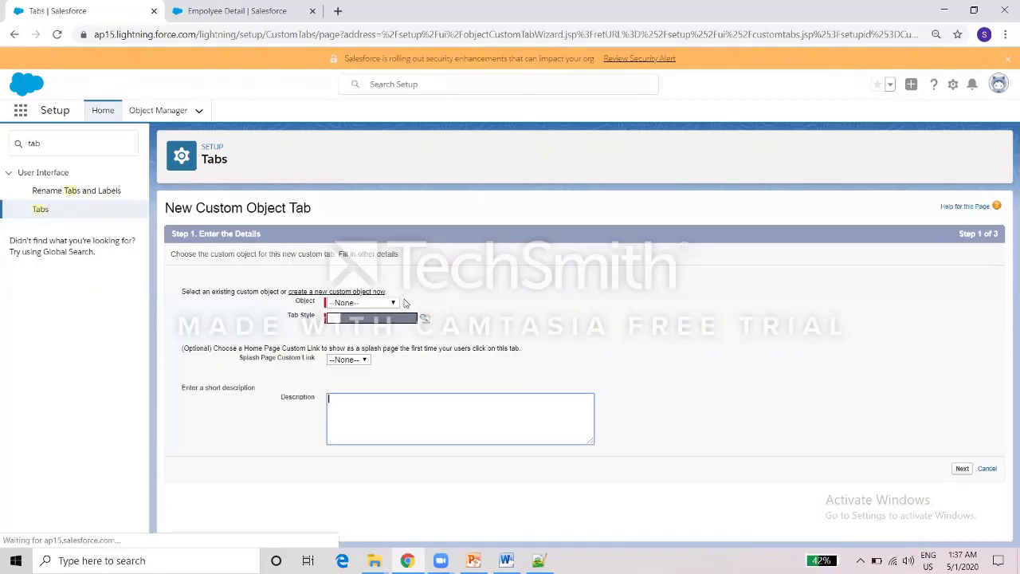
{"action": "left_click", "coordinate": [391, 305]}
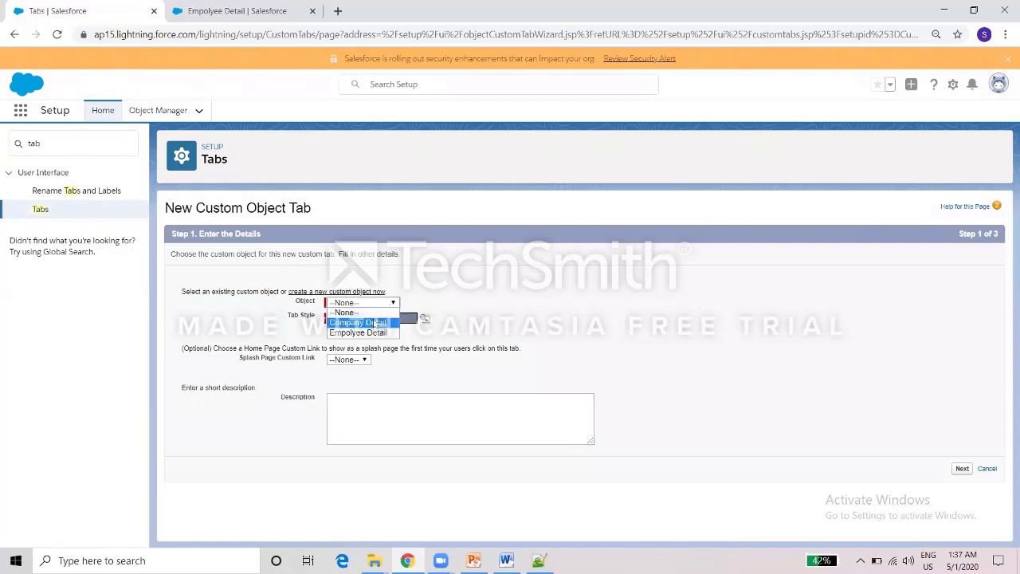
{"action": "left_click", "coordinate": [375, 323]}
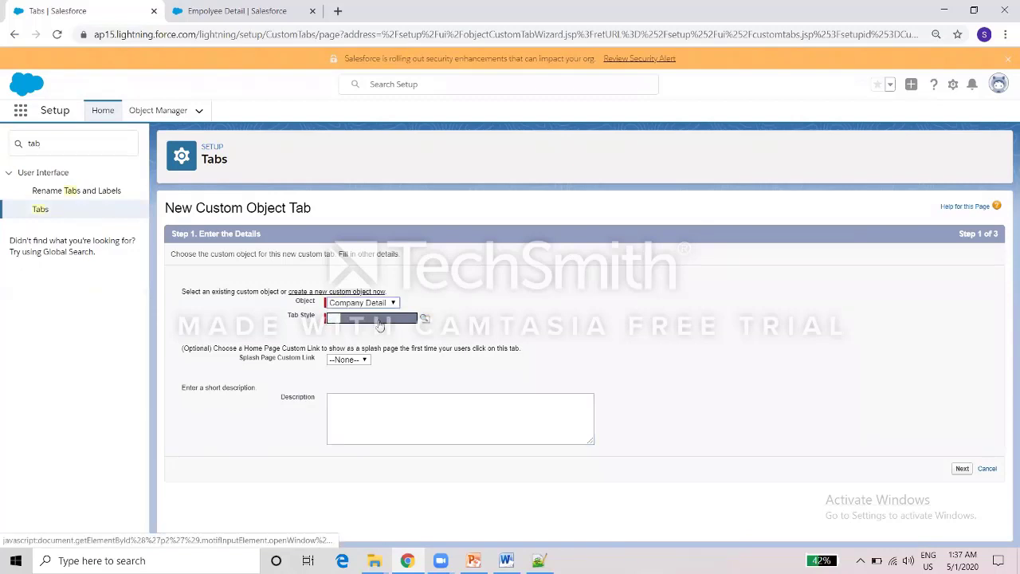
{"action": "left_click", "coordinate": [425, 320]}
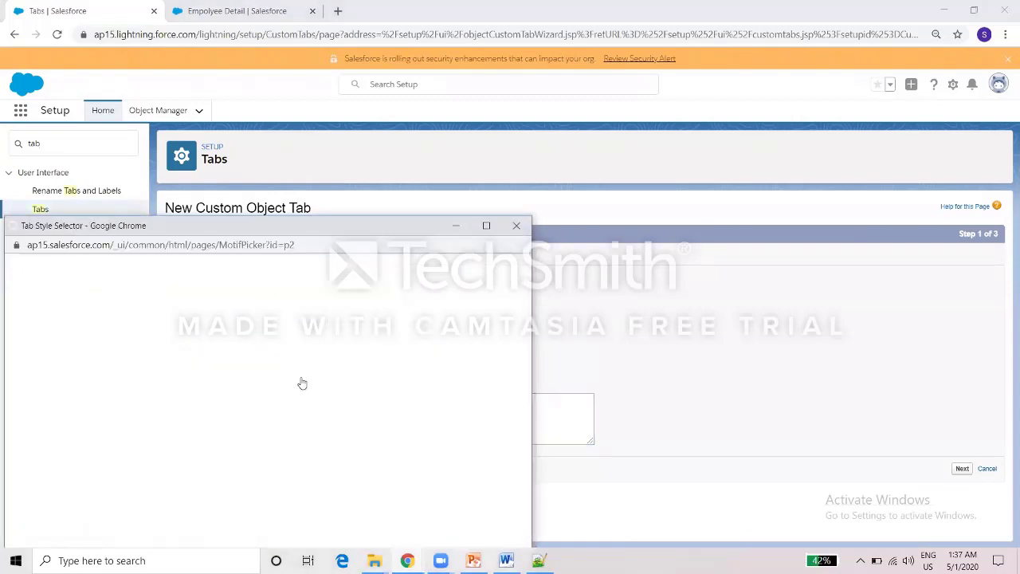
{"action": "left_click", "coordinate": [304, 374]}
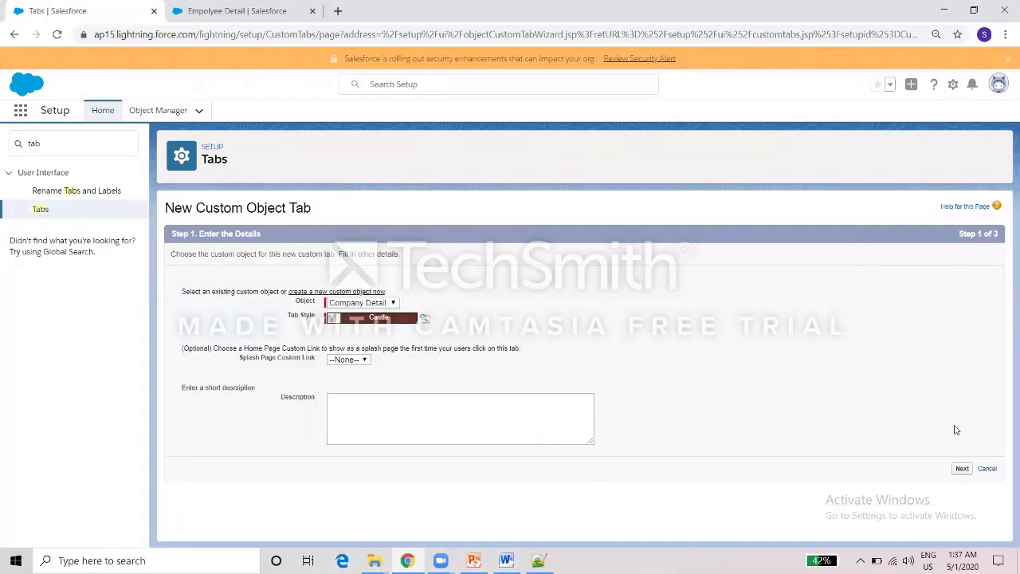
{"action": "left_click", "coordinate": [962, 468]}
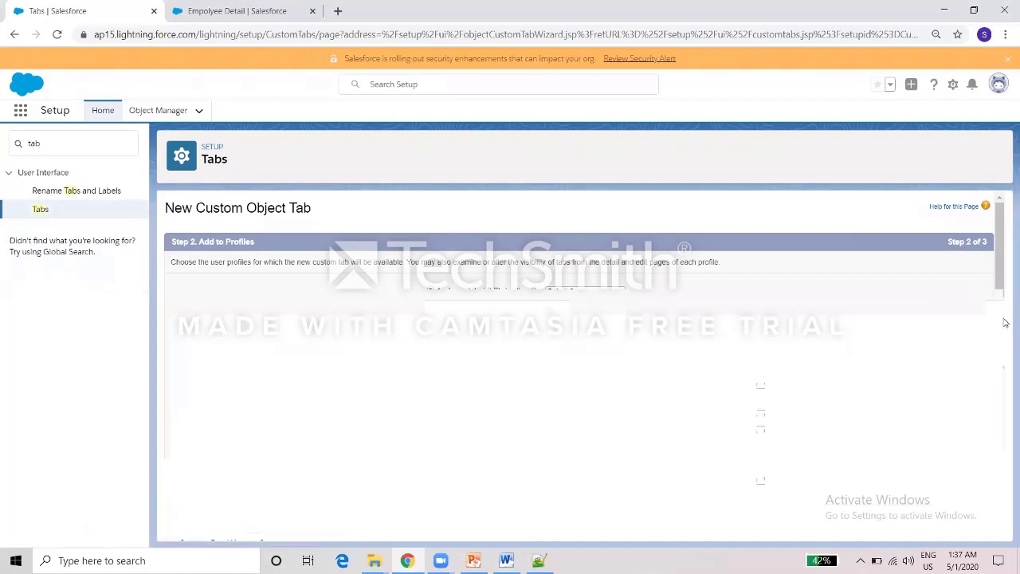
{"action": "left_click_drag", "start_coordinate": [1001, 325], "coordinate": [1003, 506]}
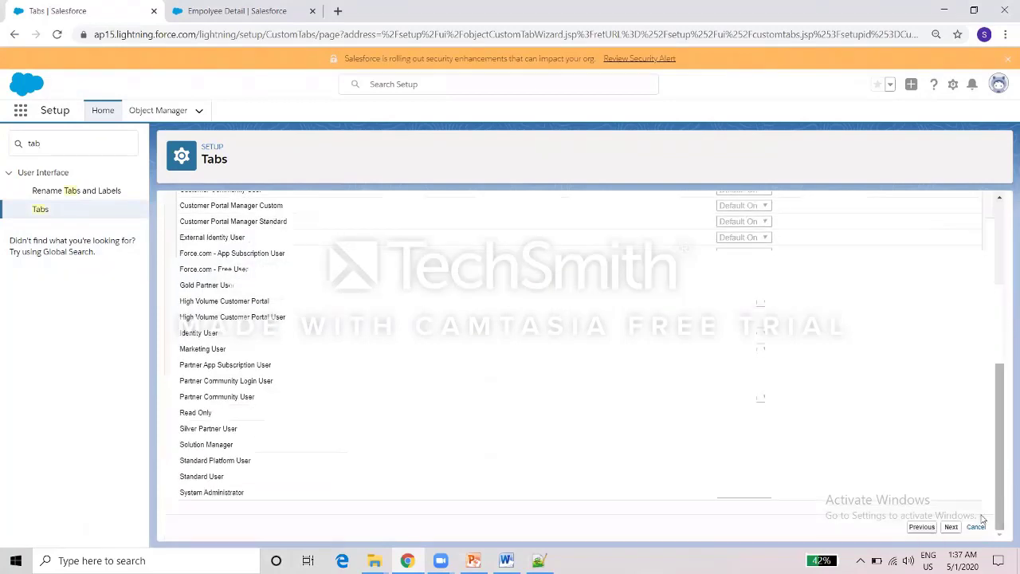
{"action": "left_click", "coordinate": [951, 526]}
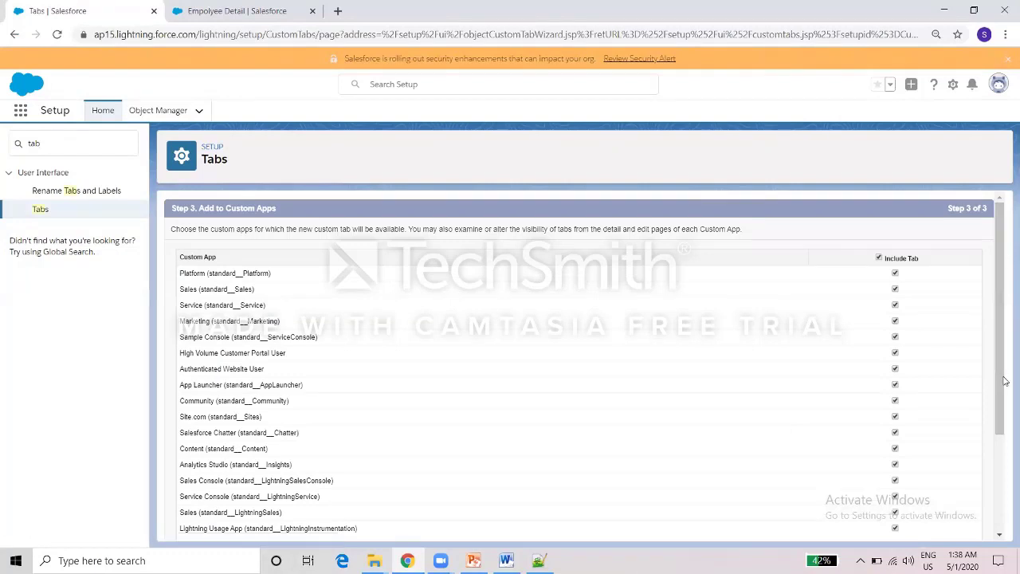
{"action": "scroll", "coordinate": [997, 389], "scroll_direction": "down", "scroll_amount": 3}
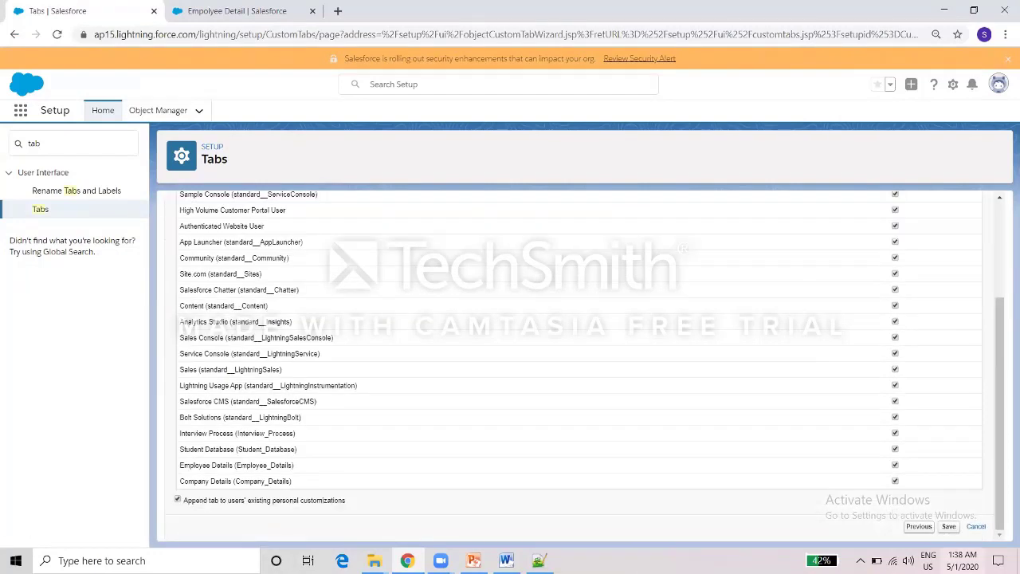
{"action": "left_click", "coordinate": [948, 528]}
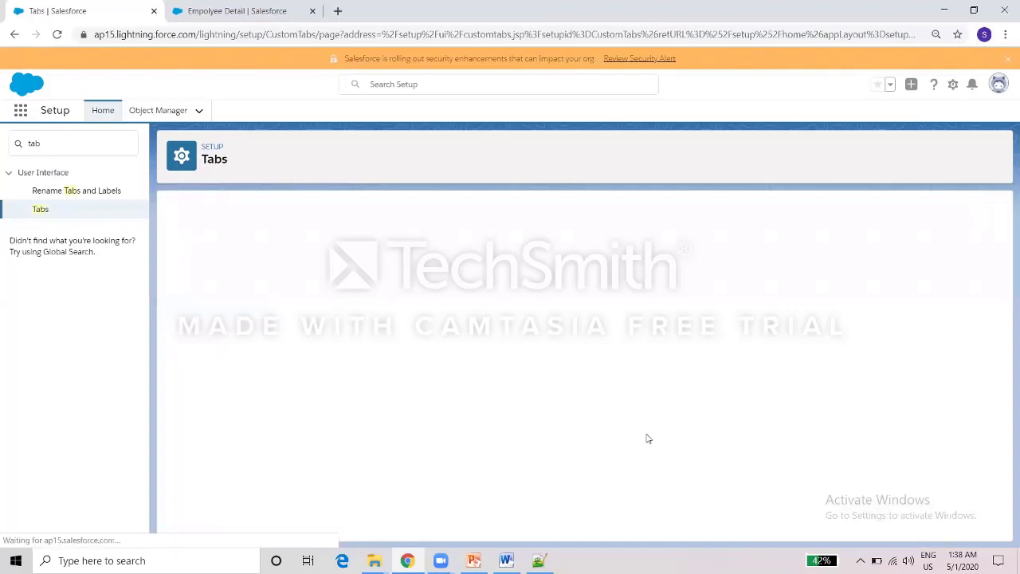
Start another custom object tab with Empolyee Detail as its object.
{"action": "left_click", "coordinate": [431, 286]}
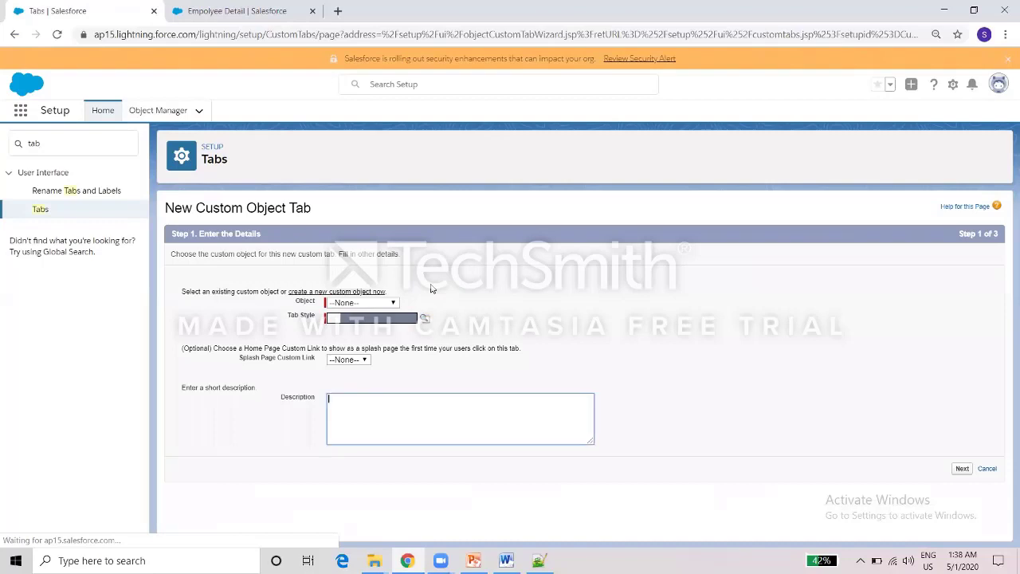
{"action": "left_click", "coordinate": [388, 303]}
{"action": "left_click", "coordinate": [379, 322]}
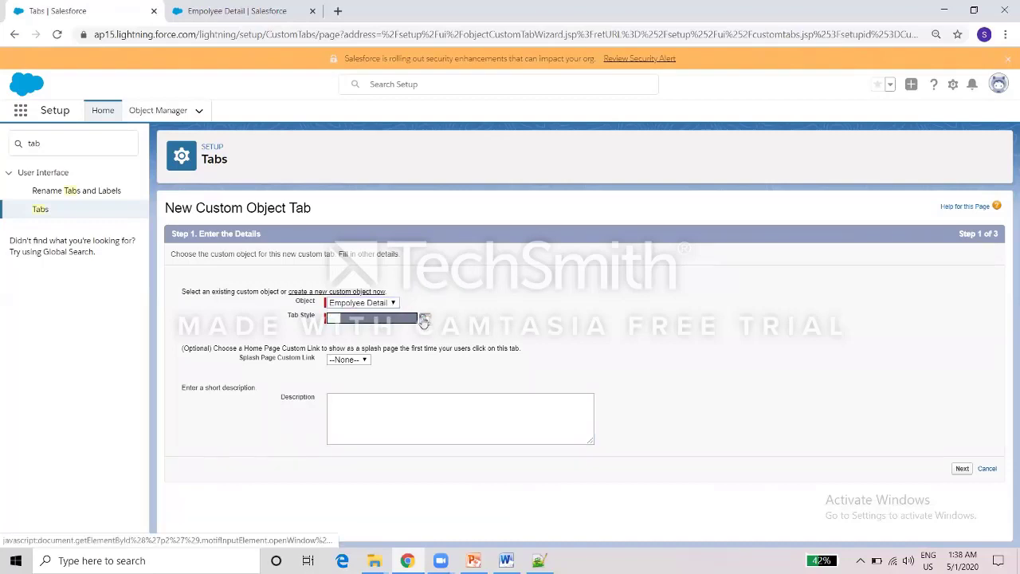
Give the Empolyee Detail tab the Caduceus style and save it with default visibility.
{"action": "left_click", "coordinate": [425, 321]}
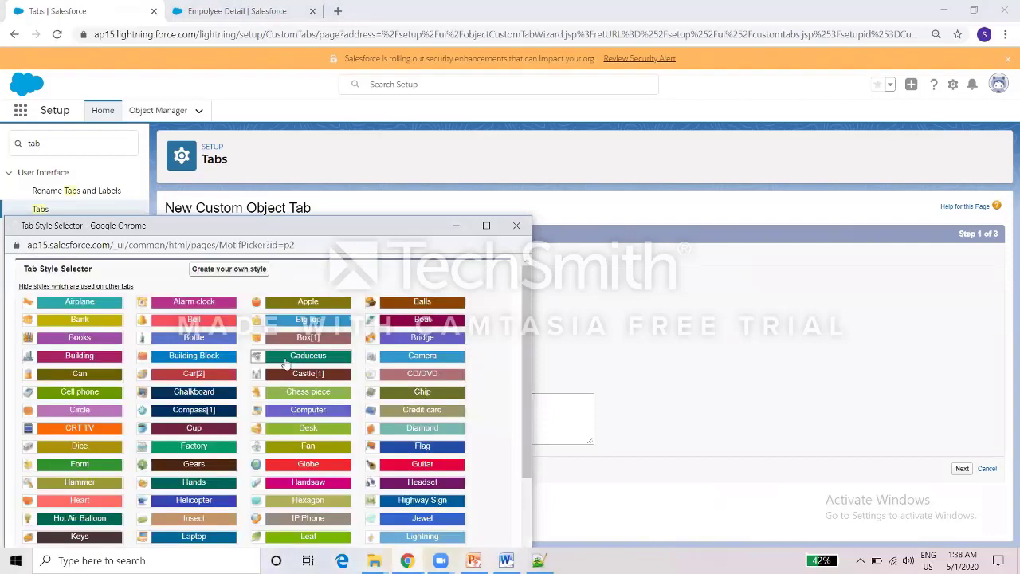
{"action": "left_click", "coordinate": [281, 360]}
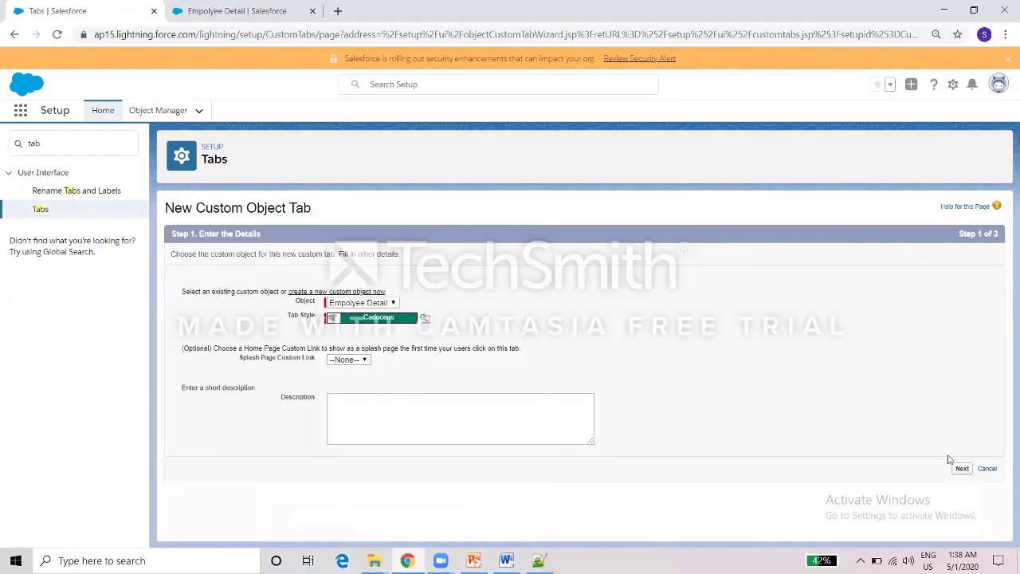
{"action": "left_click", "coordinate": [960, 468]}
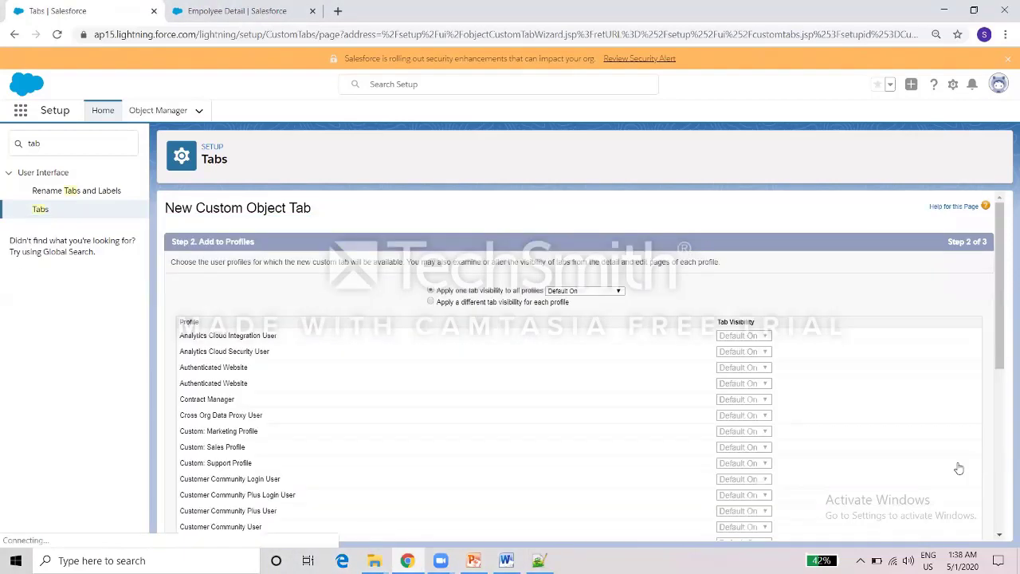
{"action": "scroll", "coordinate": [982, 506], "scroll_direction": "down", "scroll_amount": 4}
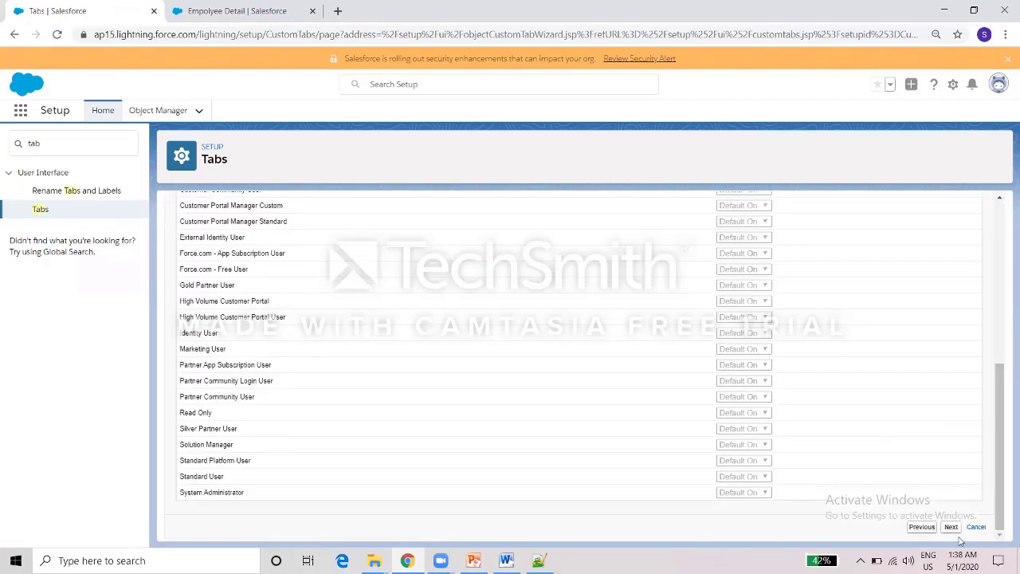
{"action": "left_click", "coordinate": [948, 528]}
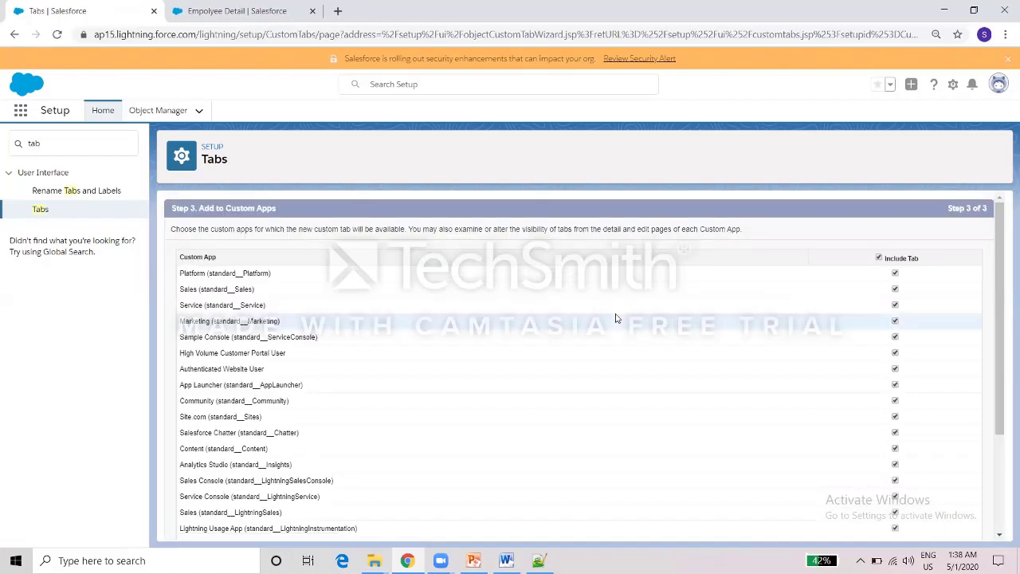
{"action": "left_click_drag", "start_coordinate": [1001, 295], "coordinate": [979, 451]}
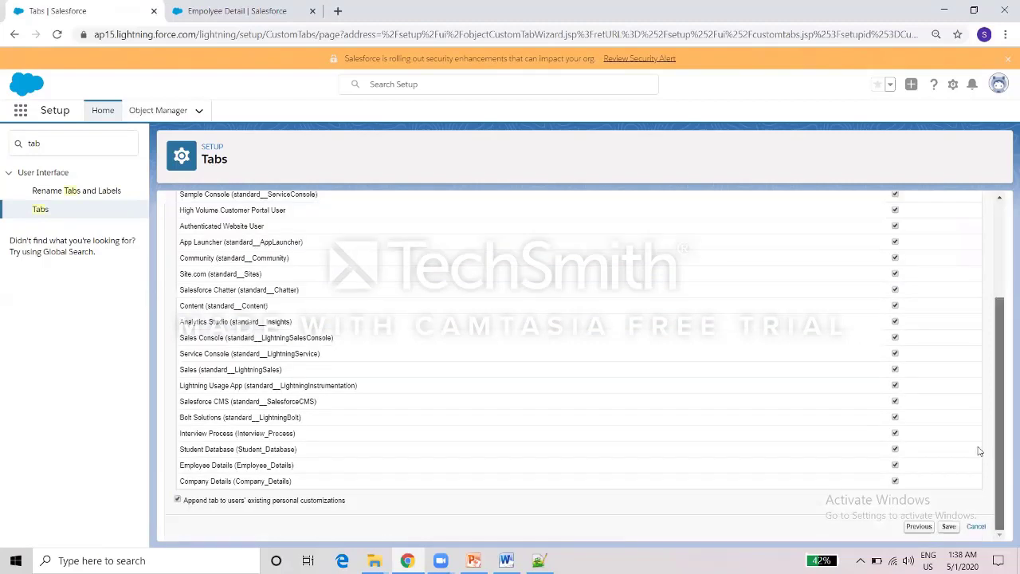
{"action": "left_click", "coordinate": [946, 528]}
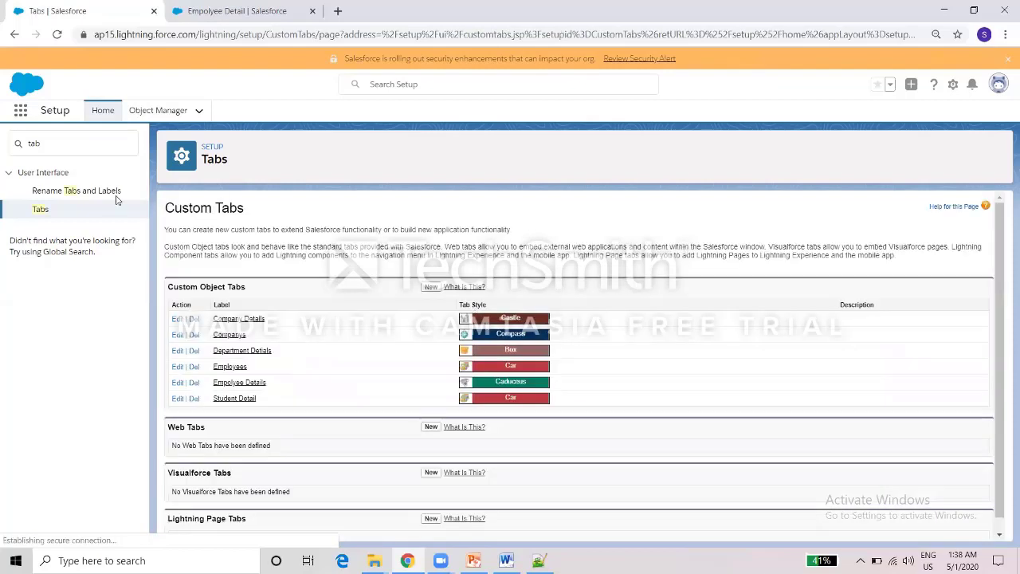
Launch the Company Details app, reload it, and view the empty Company Details list.
{"action": "left_click", "coordinate": [21, 111]}
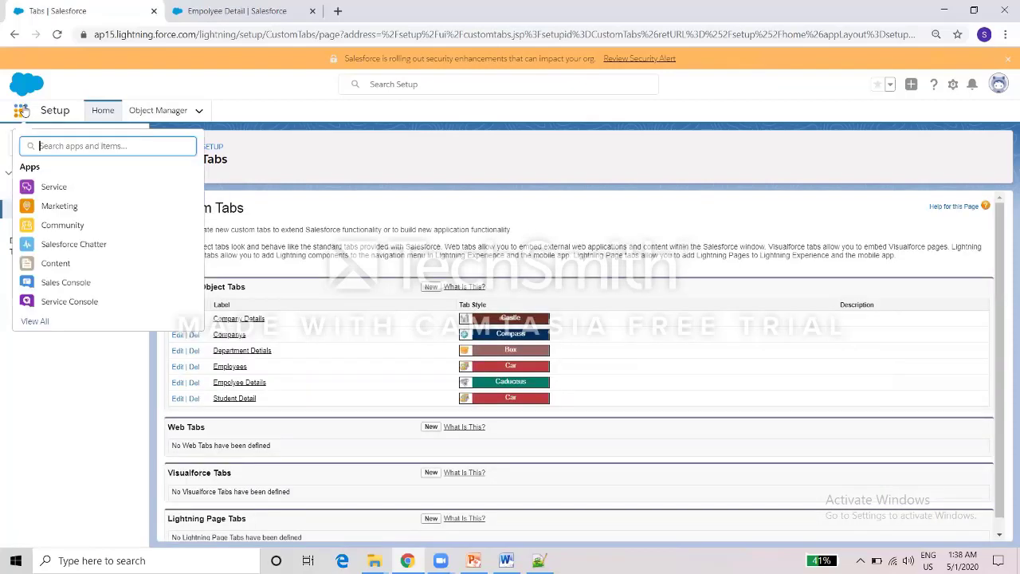
{"action": "left_click", "coordinate": [35, 321]}
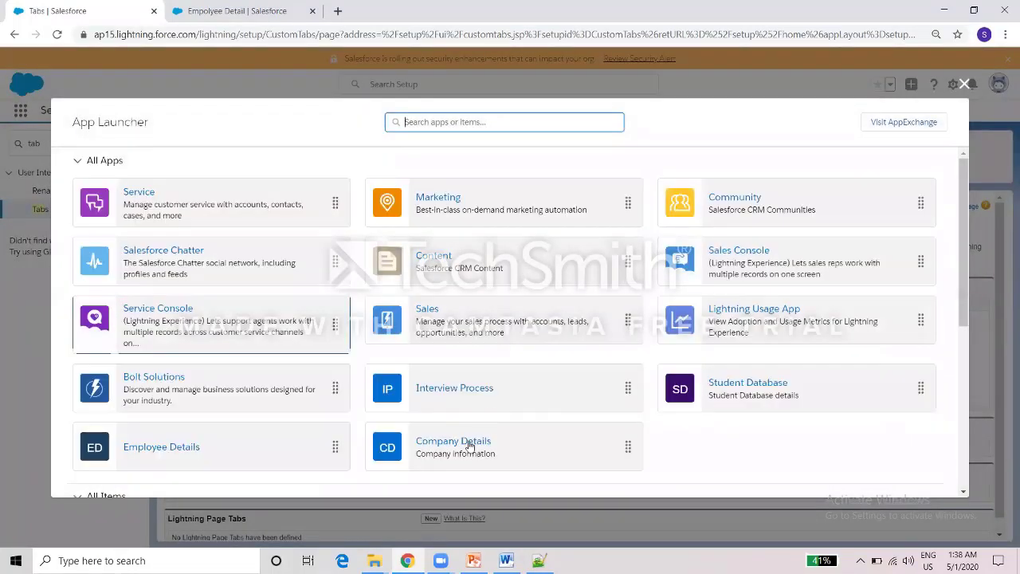
{"action": "left_click", "coordinate": [469, 445]}
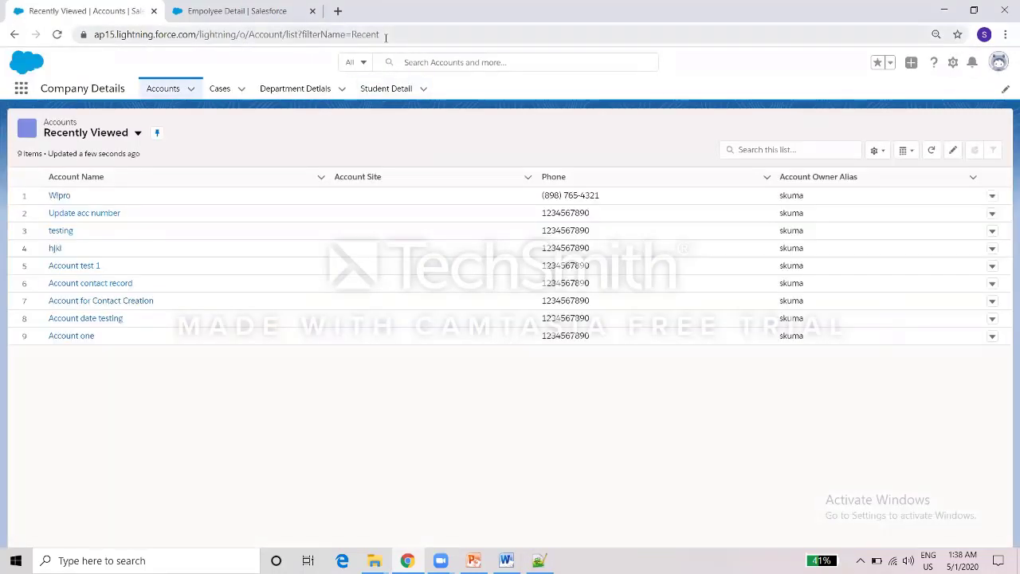
{"action": "left_click", "coordinate": [385, 35]}
{"action": "key", "text": "Return"}
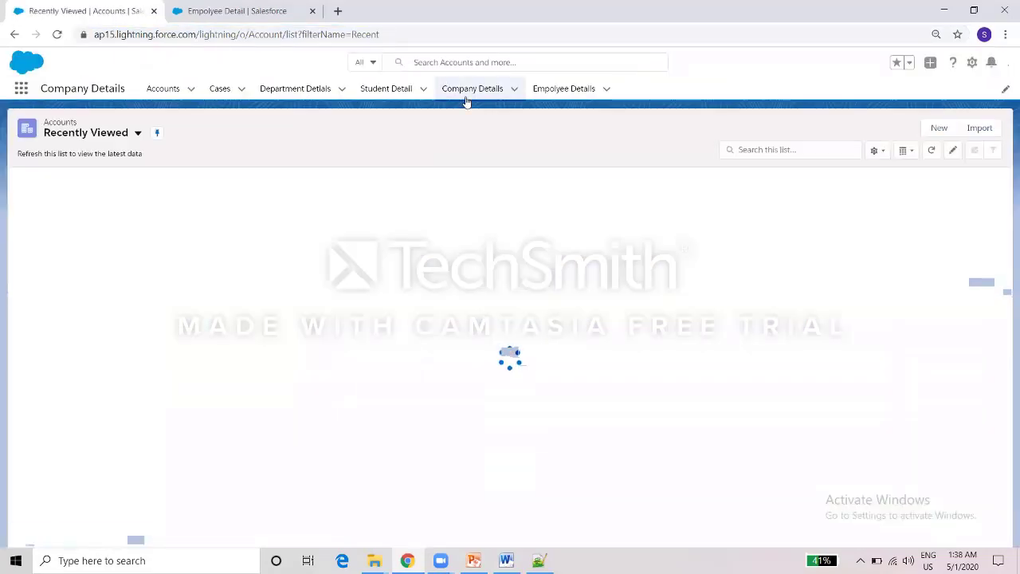
{"action": "left_click", "coordinate": [473, 94]}
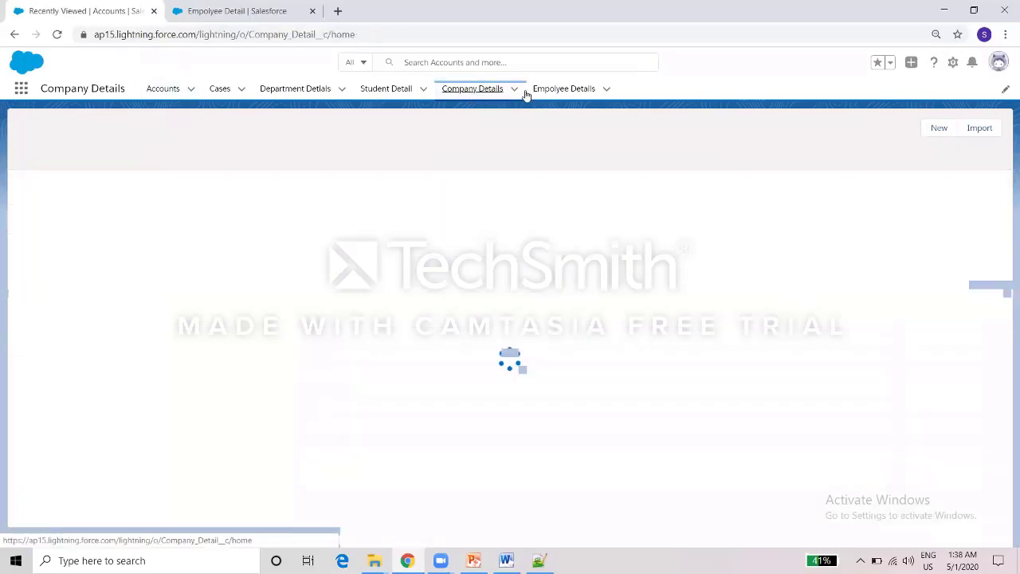
{"action": "left_click", "coordinate": [541, 93]}
{"action": "left_click", "coordinate": [497, 94]}
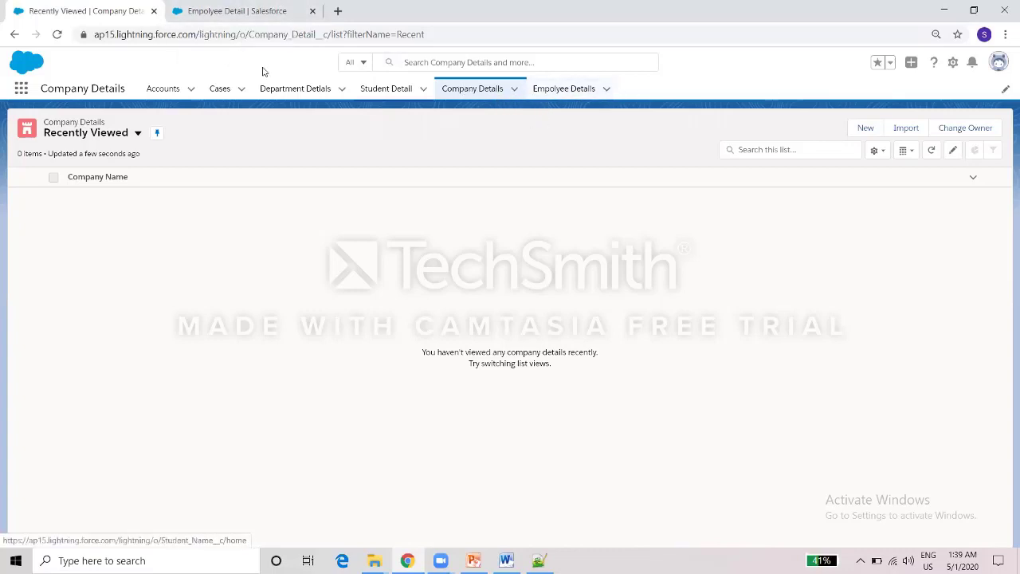
Start a new Master-Detail Relationship field on the Empolyee Detail object.
{"action": "left_click", "coordinate": [241, 5]}
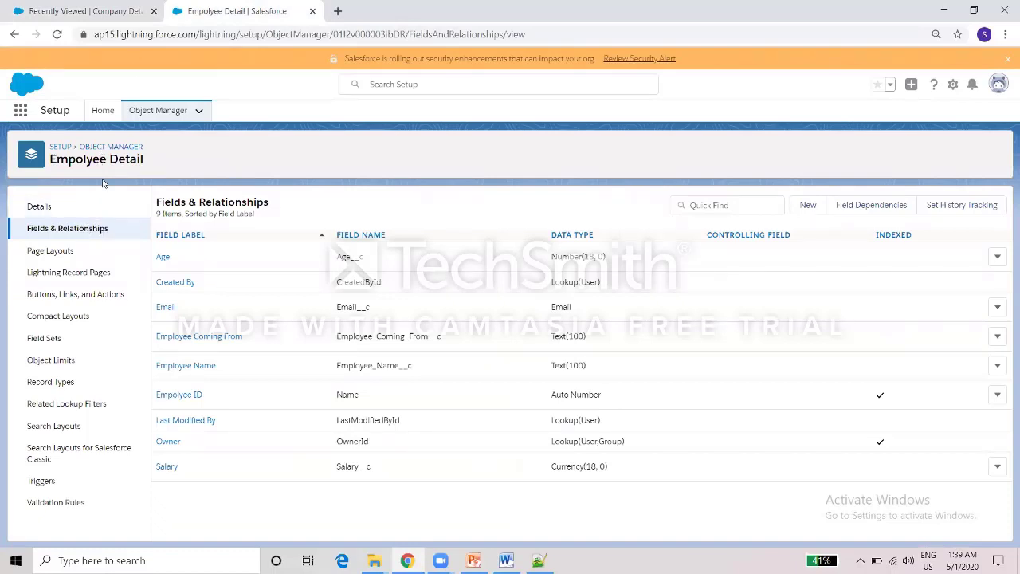
{"action": "left_click", "coordinate": [808, 206]}
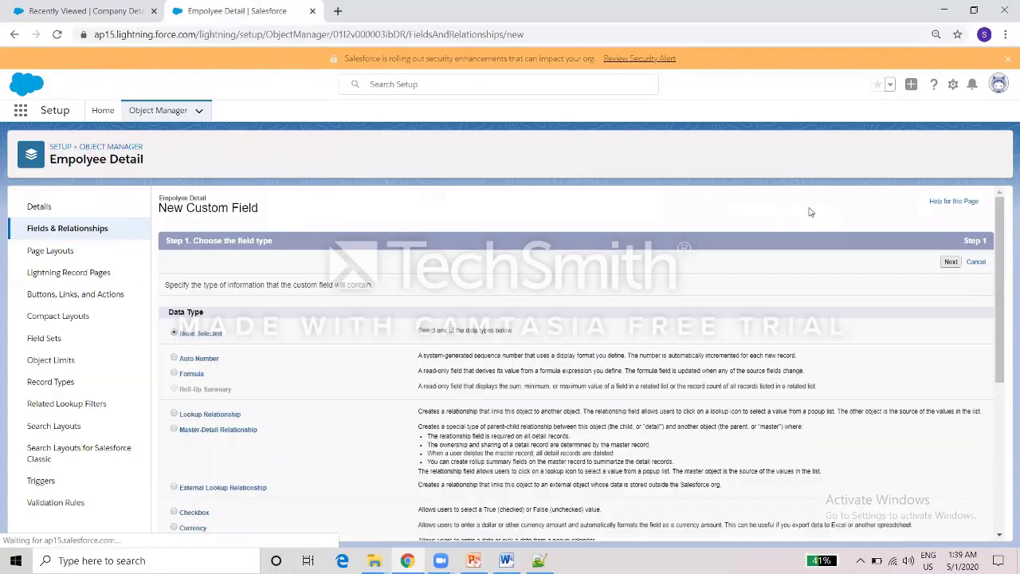
{"action": "scroll", "coordinate": [877, 318], "scroll_direction": "down", "scroll_amount": 3}
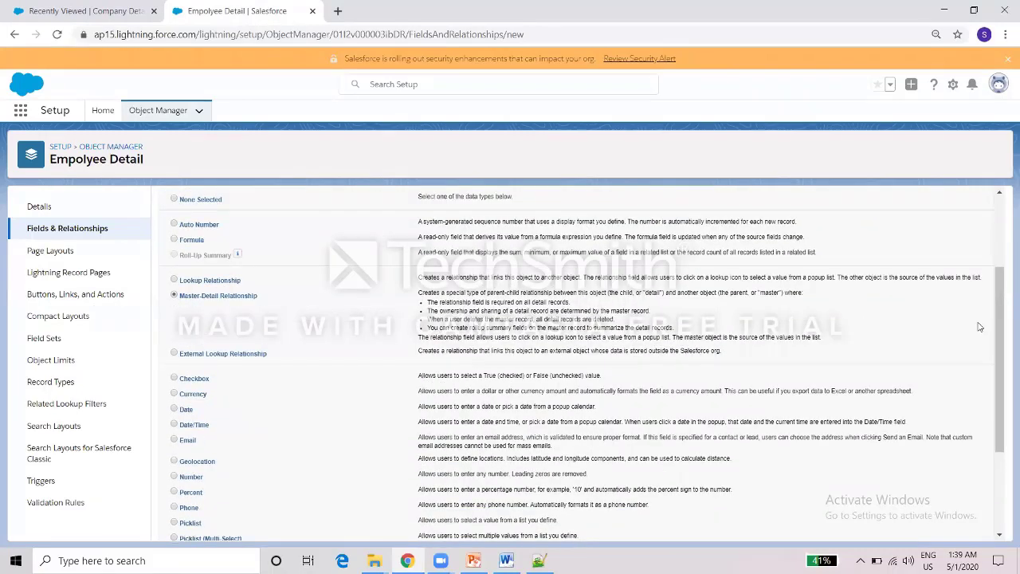
{"action": "scroll", "coordinate": [997, 327], "scroll_direction": "down", "scroll_amount": 2}
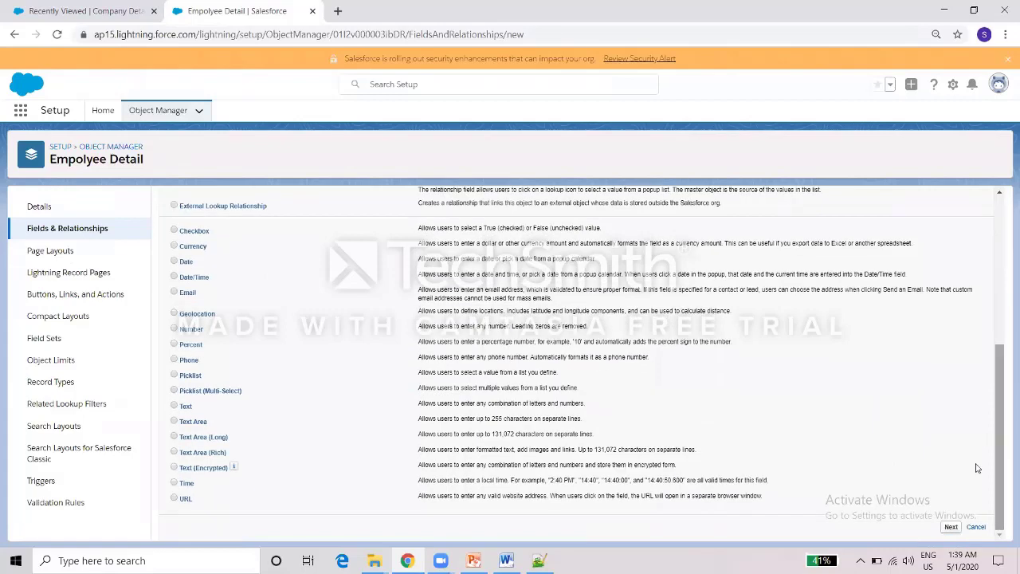
{"action": "left_click", "coordinate": [950, 526]}
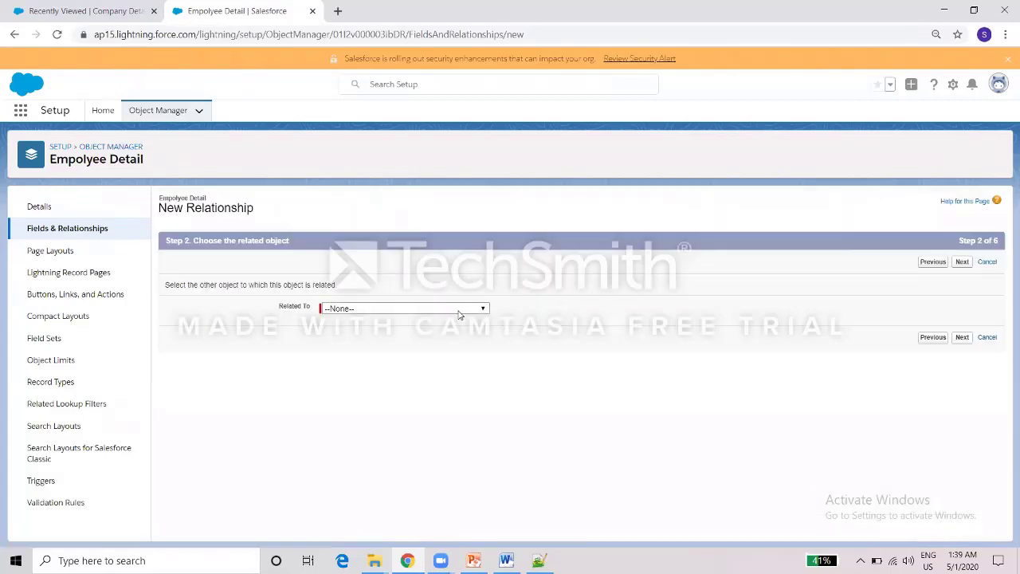
Set the relationship's Related To object to Company Detail.
{"action": "left_click", "coordinate": [472, 308]}
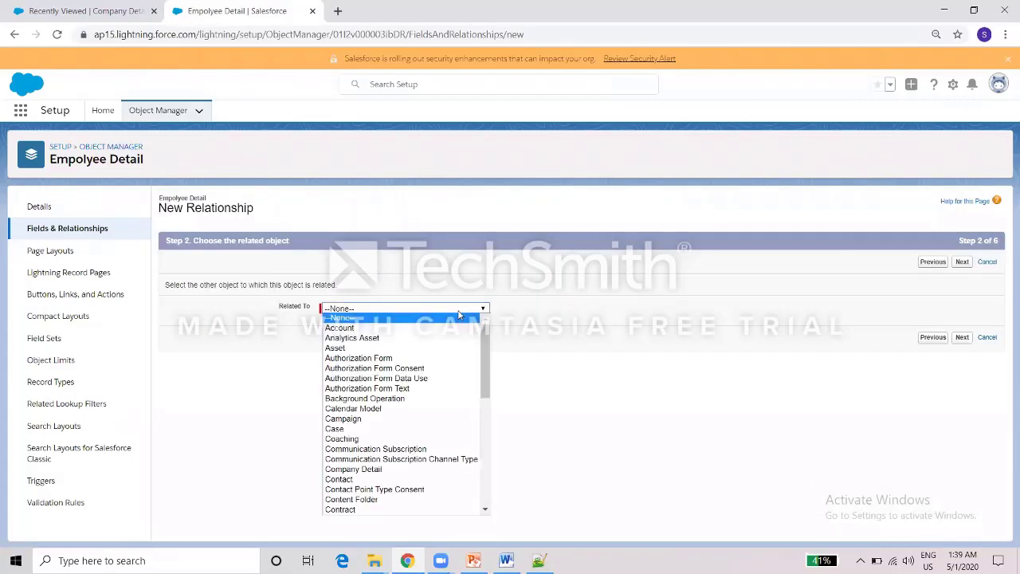
{"action": "left_click", "coordinate": [491, 368]}
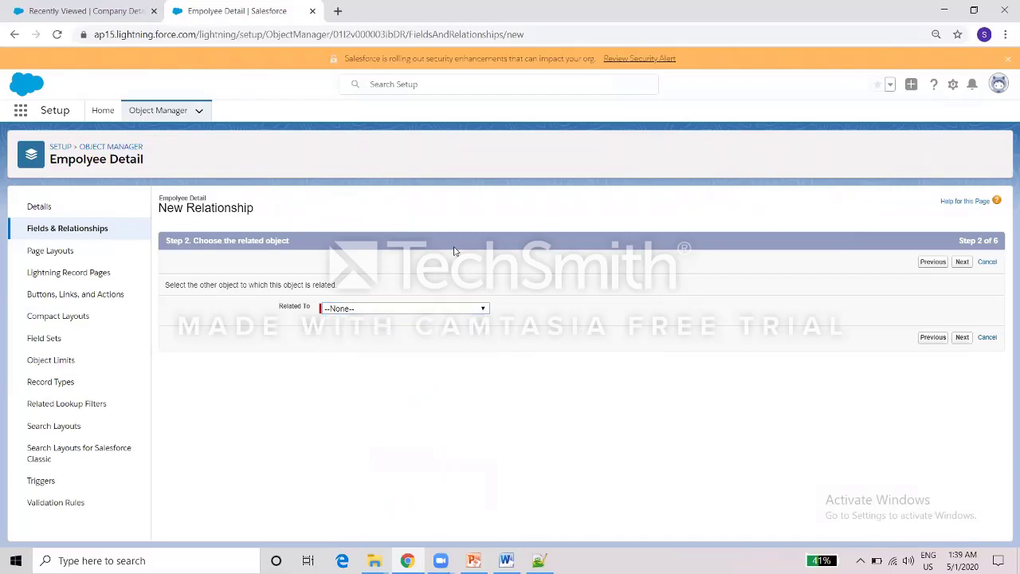
{"action": "left_click", "coordinate": [449, 310]}
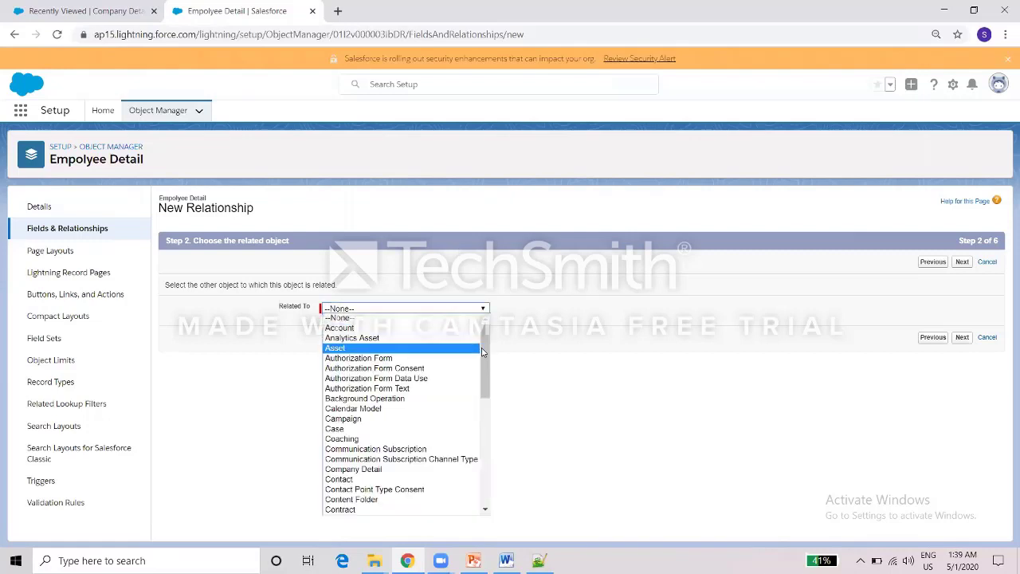
{"action": "scroll", "coordinate": [485, 355], "scroll_direction": "down", "scroll_amount": 3}
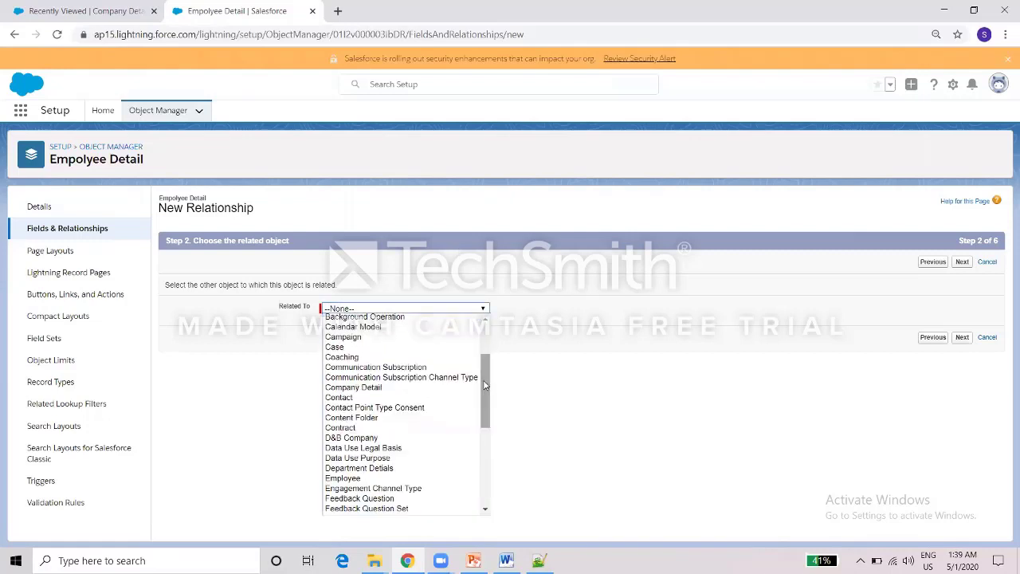
{"action": "left_click", "coordinate": [418, 388]}
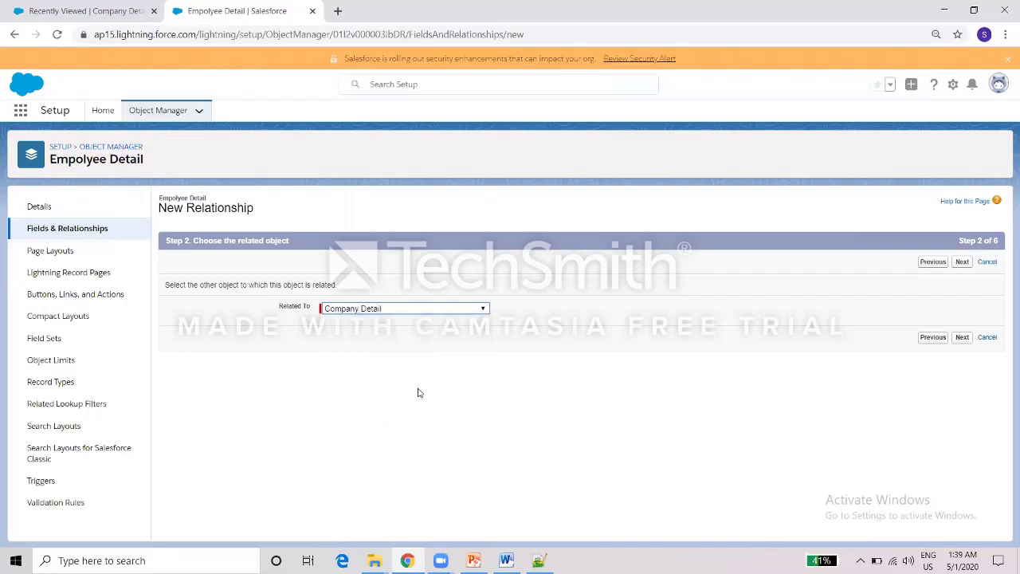
{"action": "left_click", "coordinate": [962, 337]}
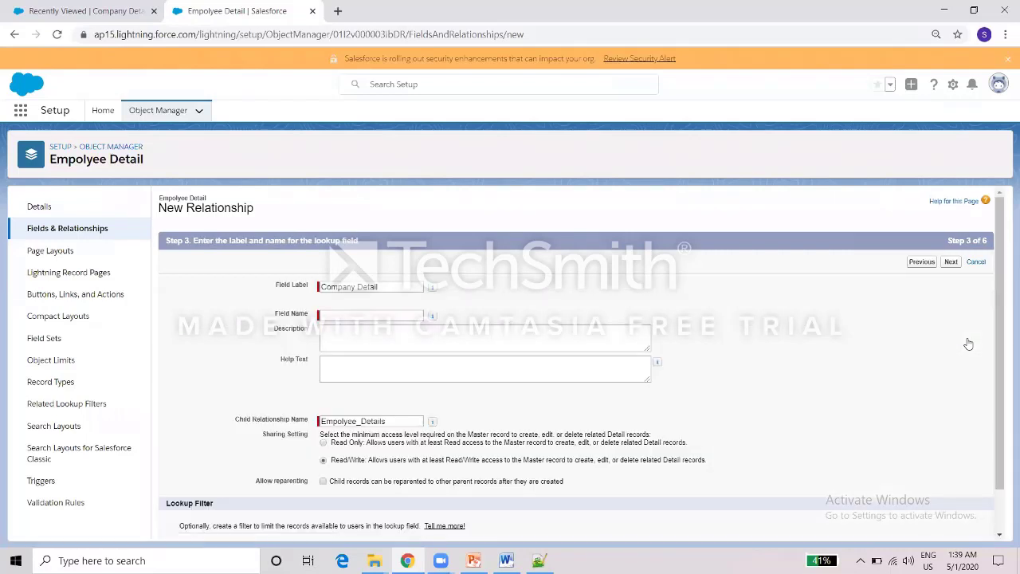
Save the Company_Detail master-detail field, keeping default field-level security, page layouts and related lists.
{"action": "left_click", "coordinate": [502, 299]}
{"action": "scroll", "coordinate": [987, 401], "scroll_direction": "down", "scroll_amount": 1}
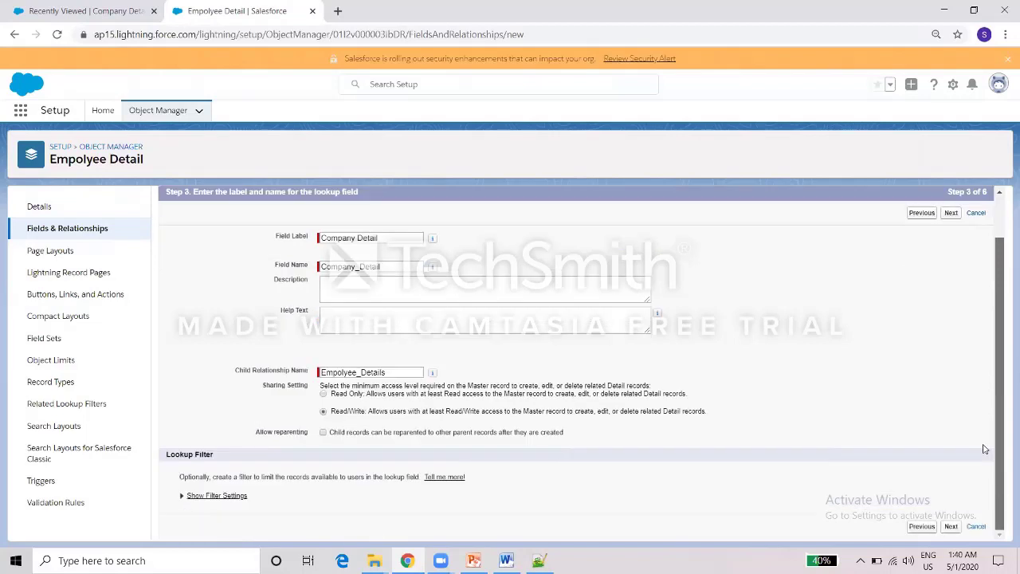
{"action": "left_click", "coordinate": [950, 526]}
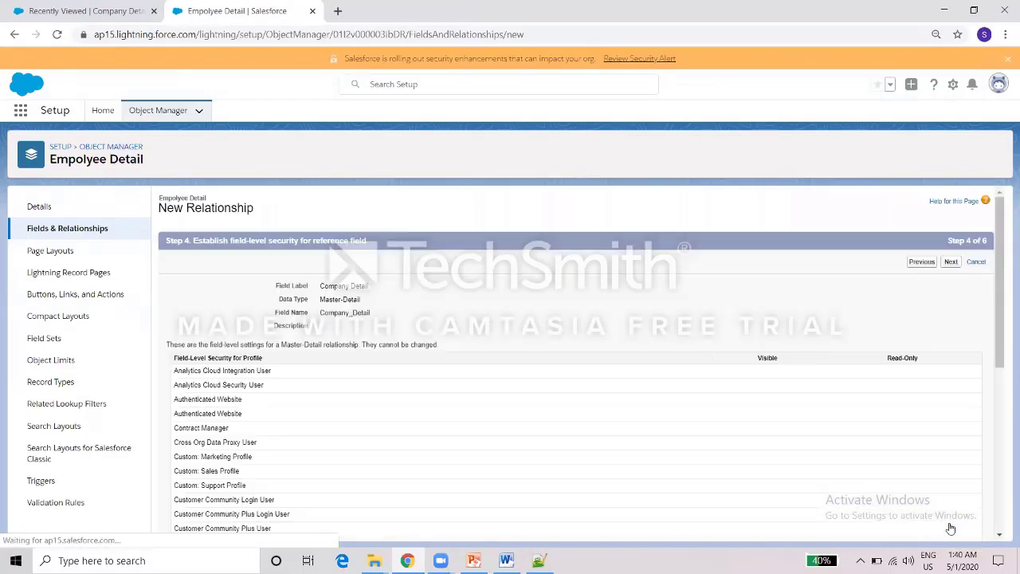
{"action": "left_click", "coordinate": [951, 263]}
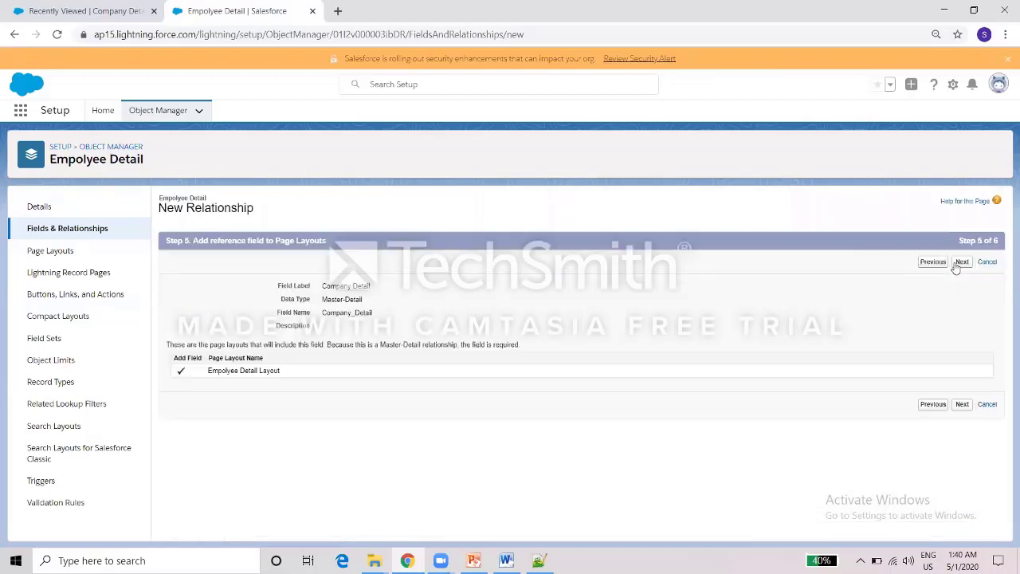
{"action": "left_click", "coordinate": [960, 263]}
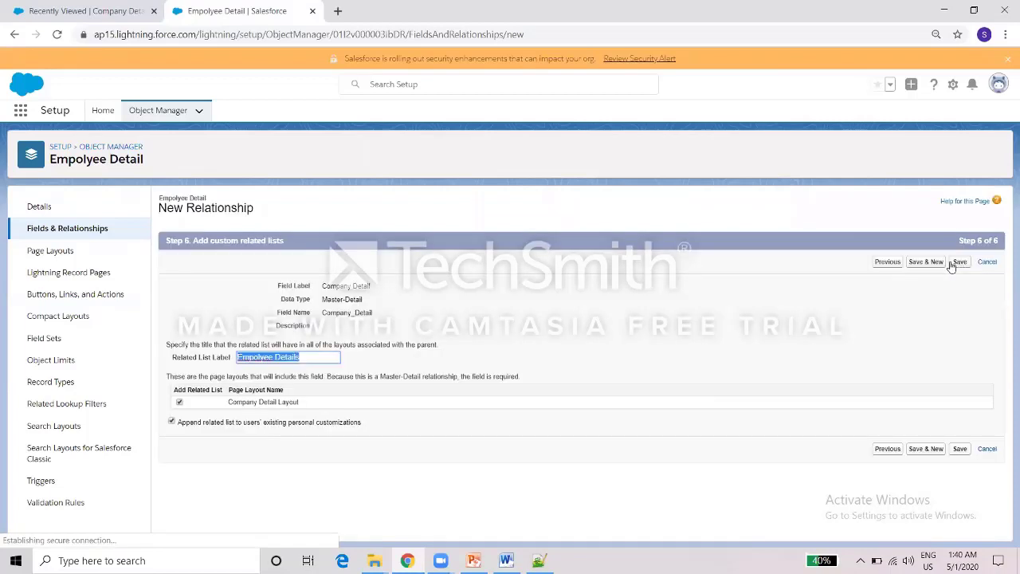
{"action": "left_click", "coordinate": [959, 262]}
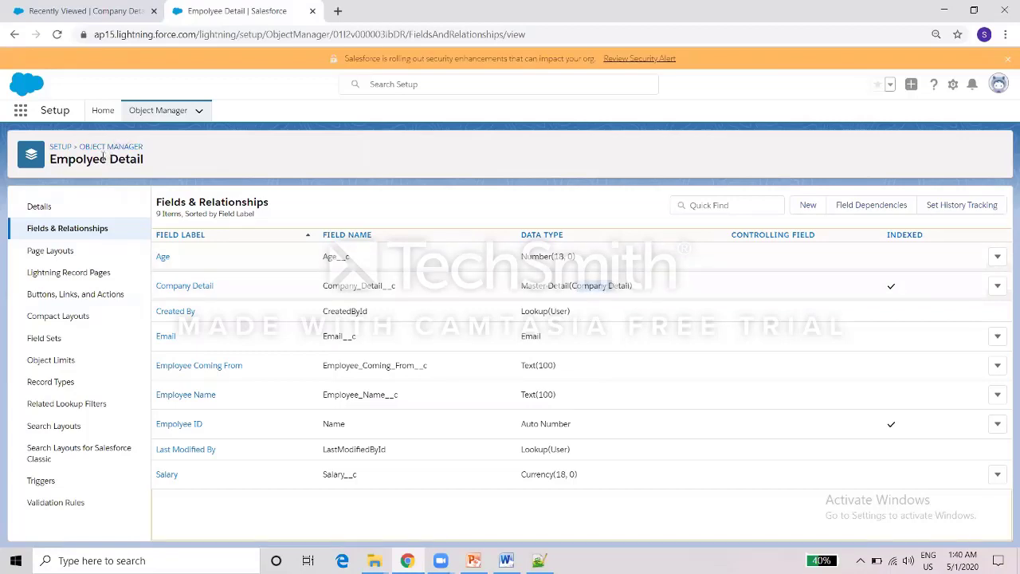
Return to the refreshed Company Details list and start a new Company Detail record.
{"action": "left_click", "coordinate": [90, 8]}
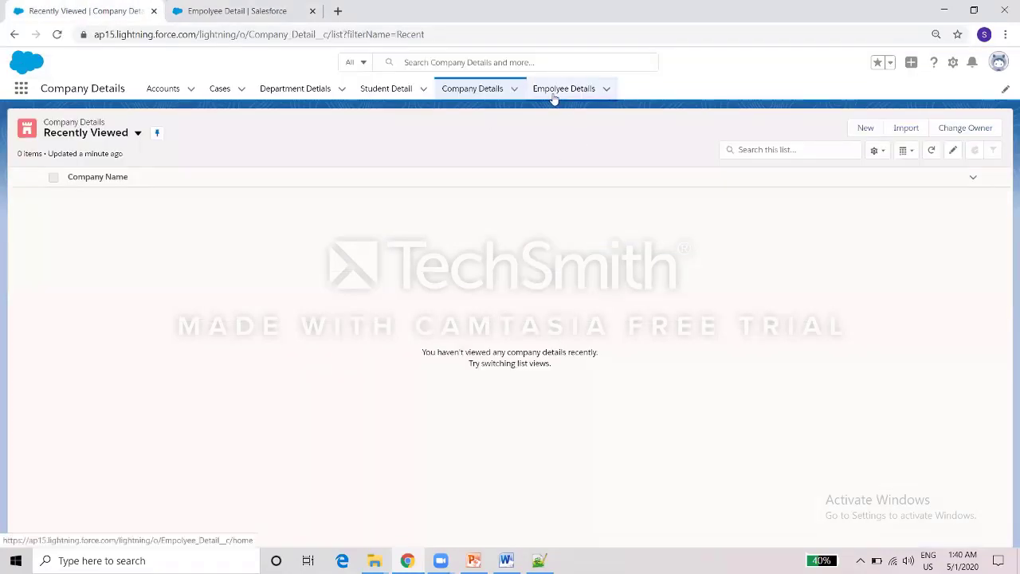
{"action": "left_click", "coordinate": [482, 91]}
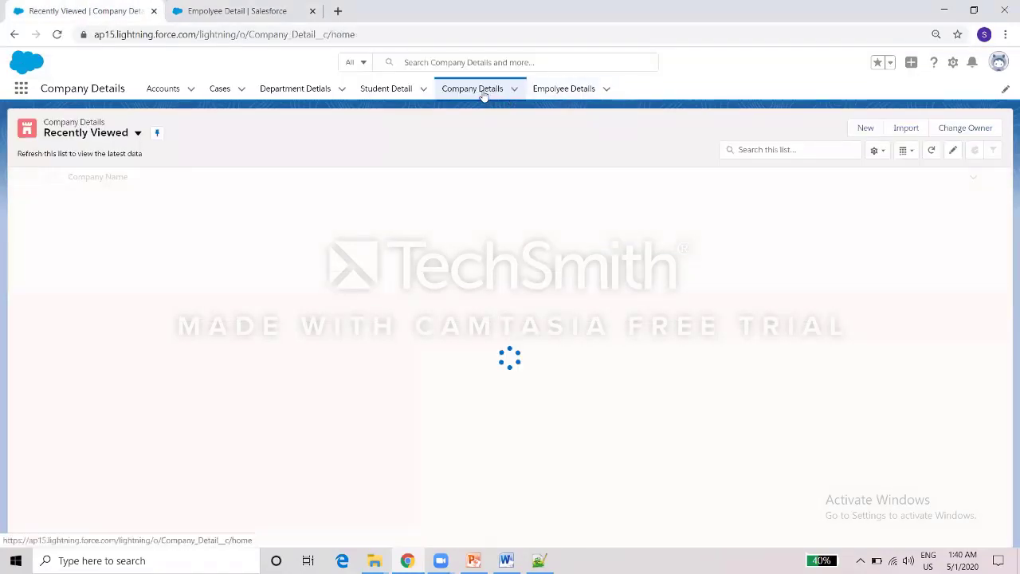
{"action": "left_click", "coordinate": [866, 127]}
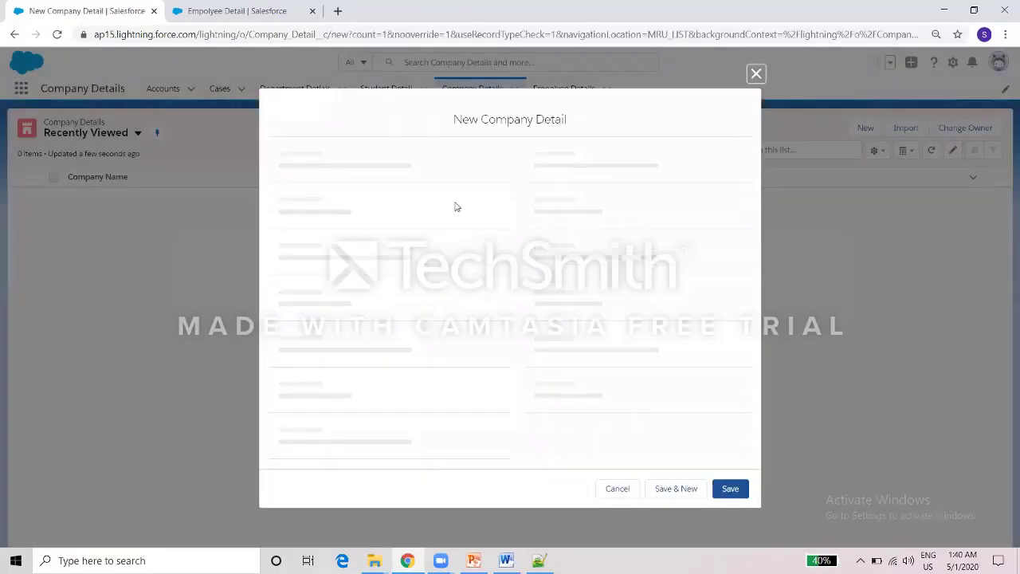
Enter company TCS, location Chennai, account EDI and month MAY, and save it.
{"action": "type", "text": "T"}
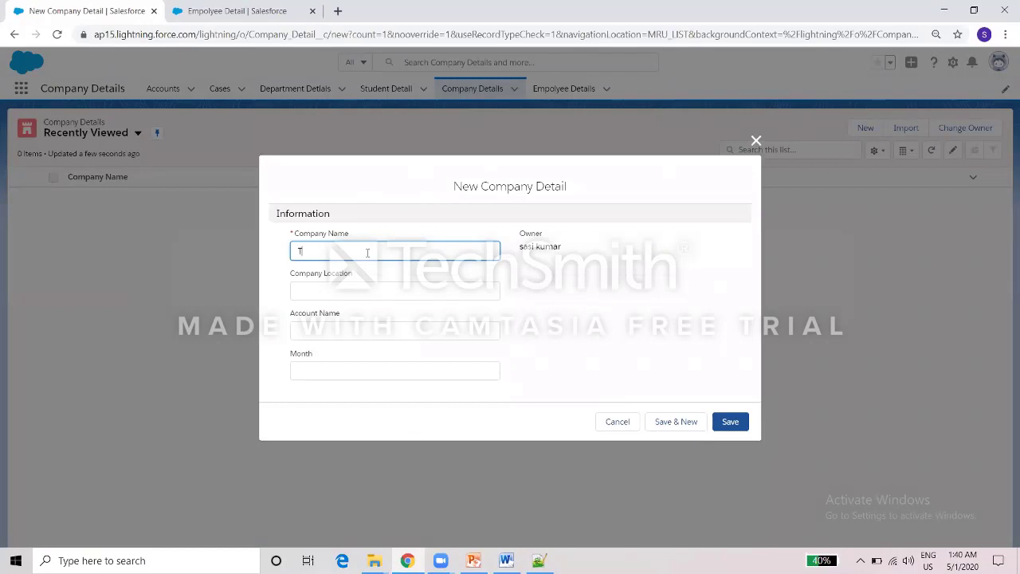
{"action": "key", "text": "BackSpace"}
{"action": "key", "text": "BackSpace"}
{"action": "key", "text": "Tab"}
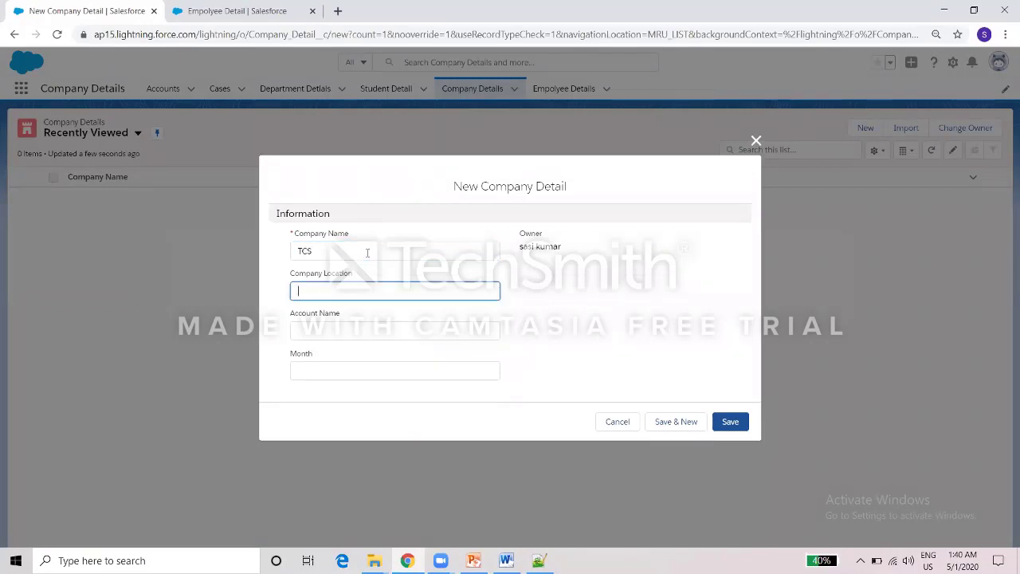
{"action": "type", "text": "Chennai"}
{"action": "key", "text": "Tab"}
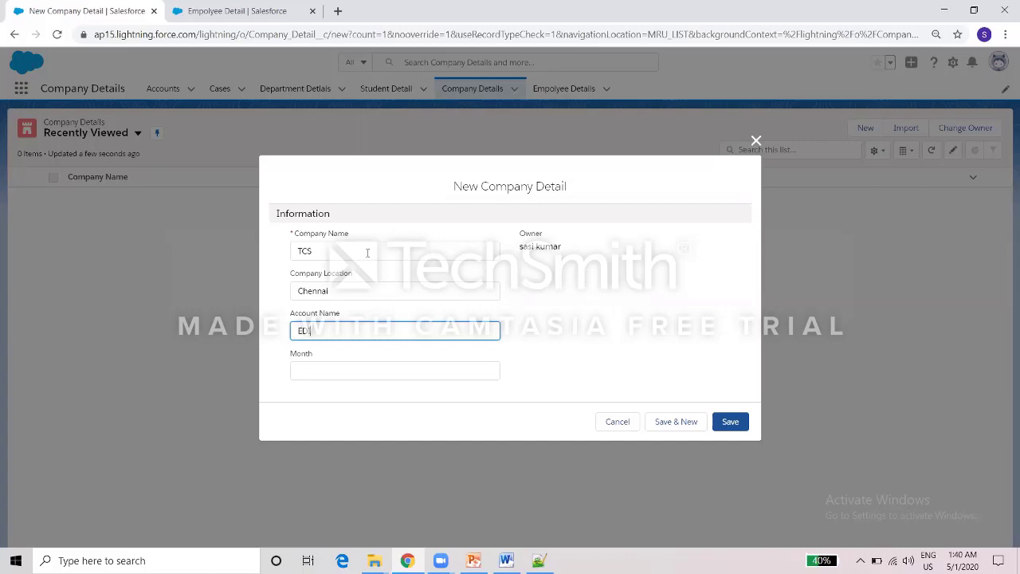
{"action": "key", "text": "Tab"}
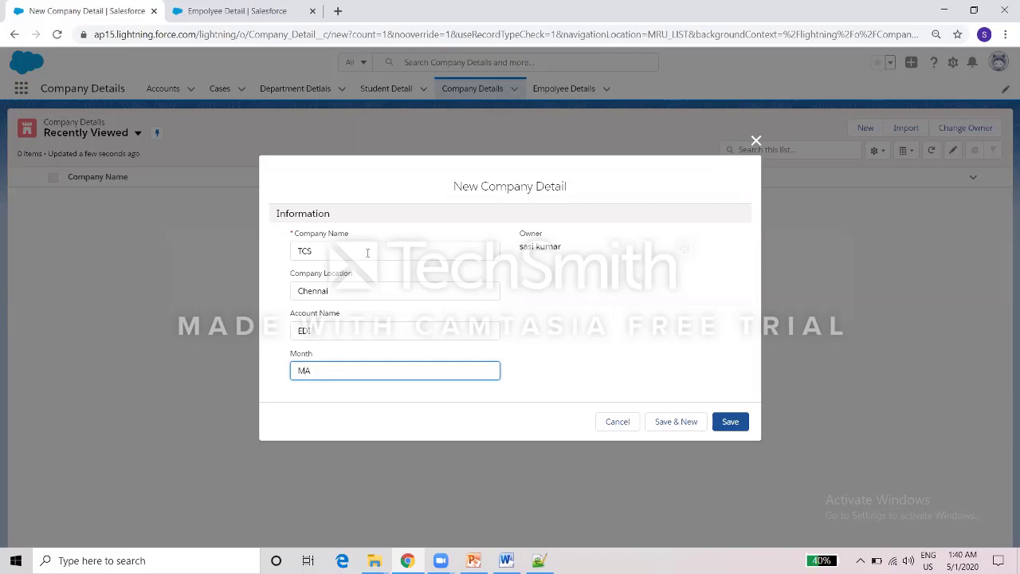
{"action": "left_click", "coordinate": [528, 342]}
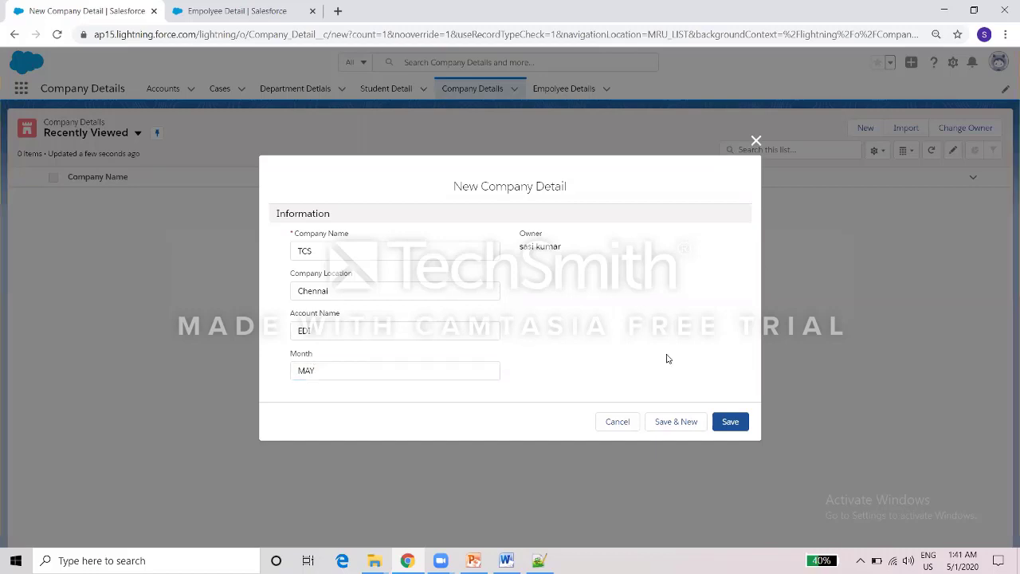
{"action": "left_click", "coordinate": [735, 427]}
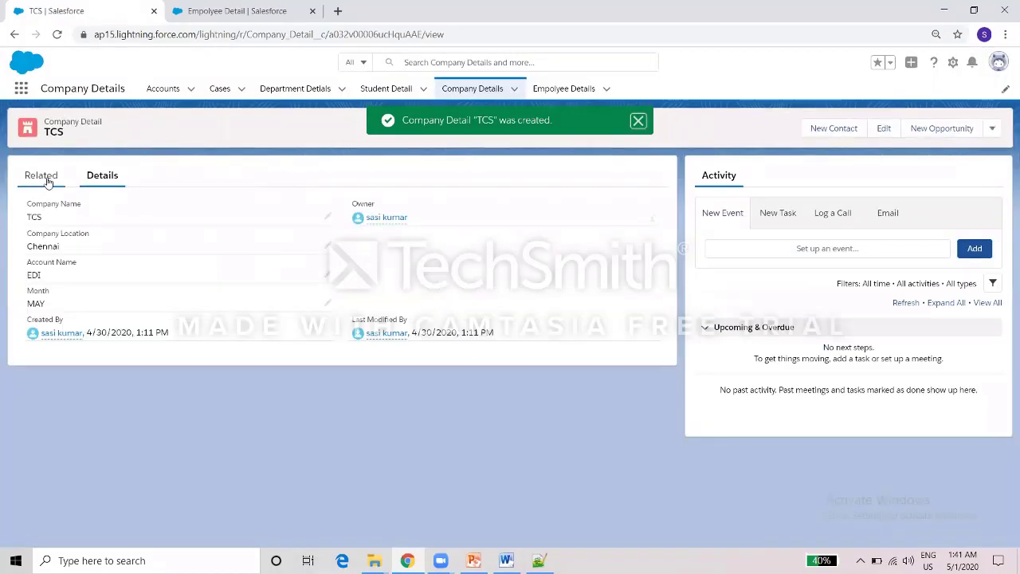
Open the TCS company record's Related tab, showing an empty Empolyee Details list.
{"action": "left_click", "coordinate": [49, 175]}
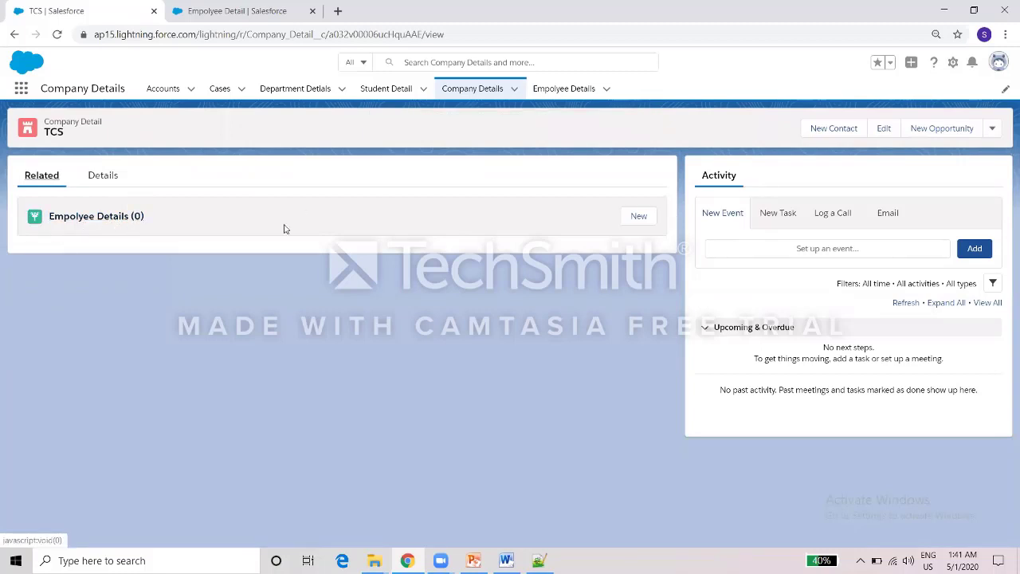
{"action": "left_click", "coordinate": [573, 90]}
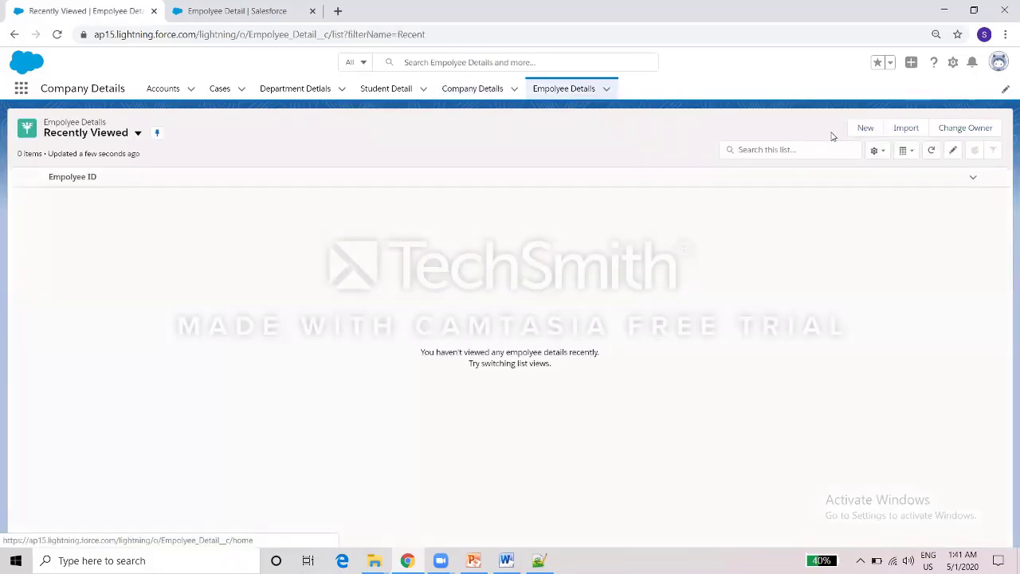
{"action": "left_click", "coordinate": [482, 90]}
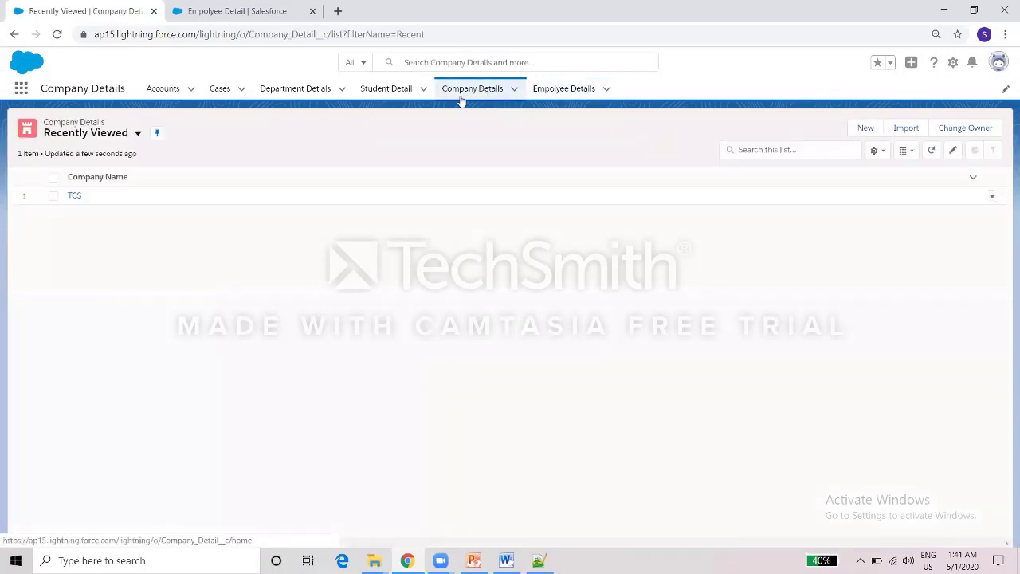
{"action": "left_click", "coordinate": [74, 196]}
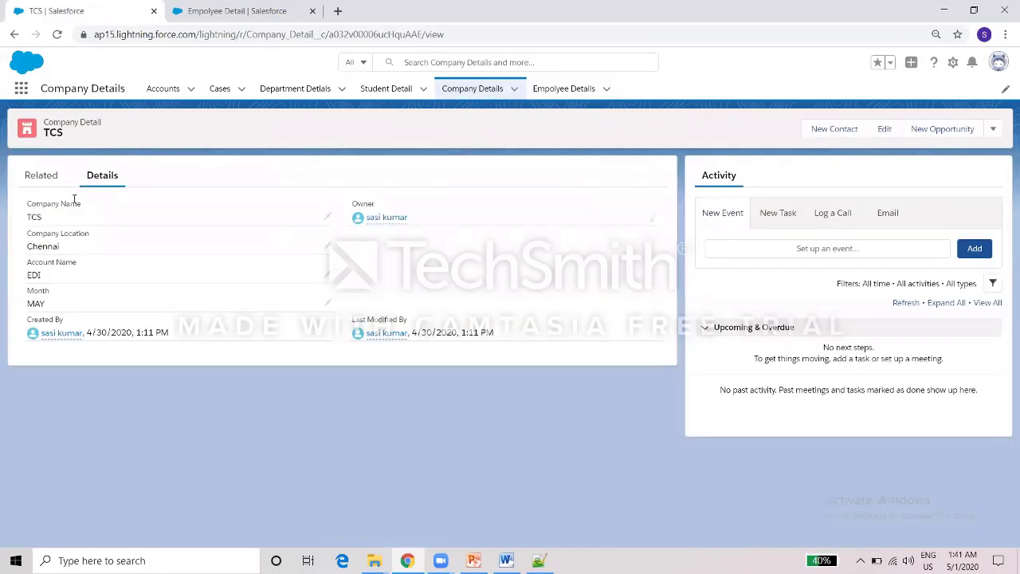
{"action": "left_click", "coordinate": [36, 177]}
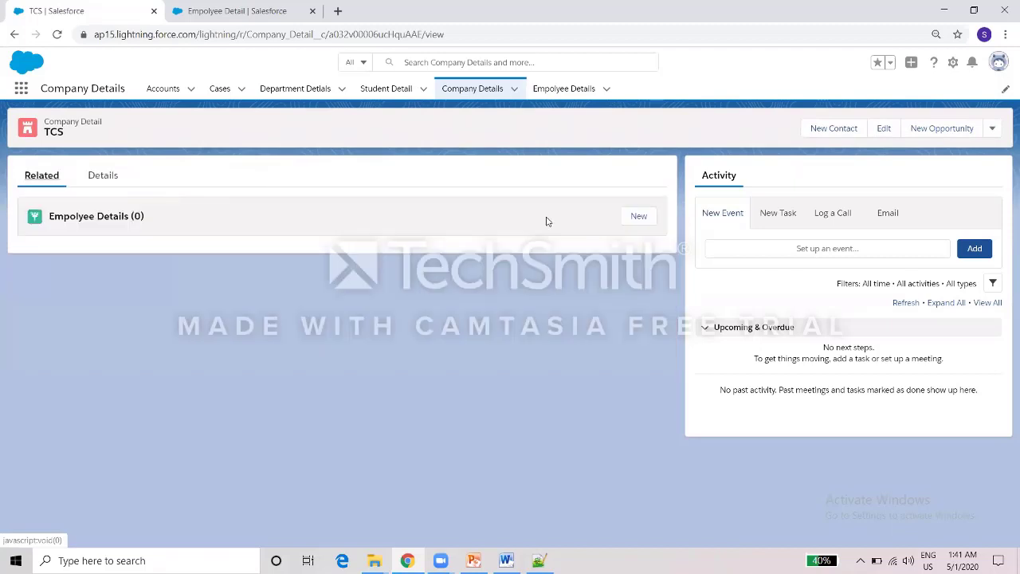
Start a new TCS employee with a name, Chennai, age 25, an e-mail and salary 10000.
{"action": "left_click", "coordinate": [637, 218]}
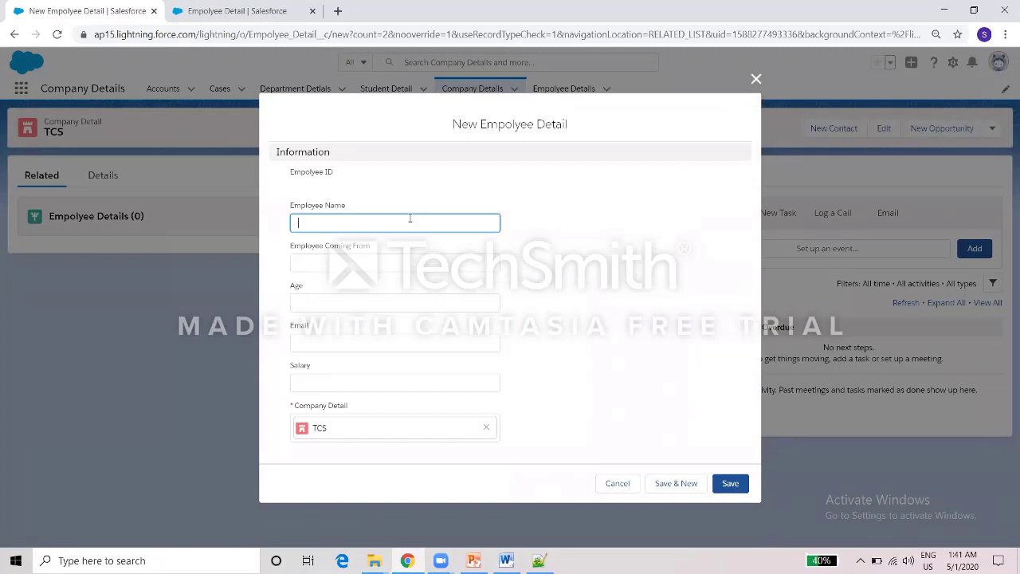
{"action": "key", "text": "Tab"}
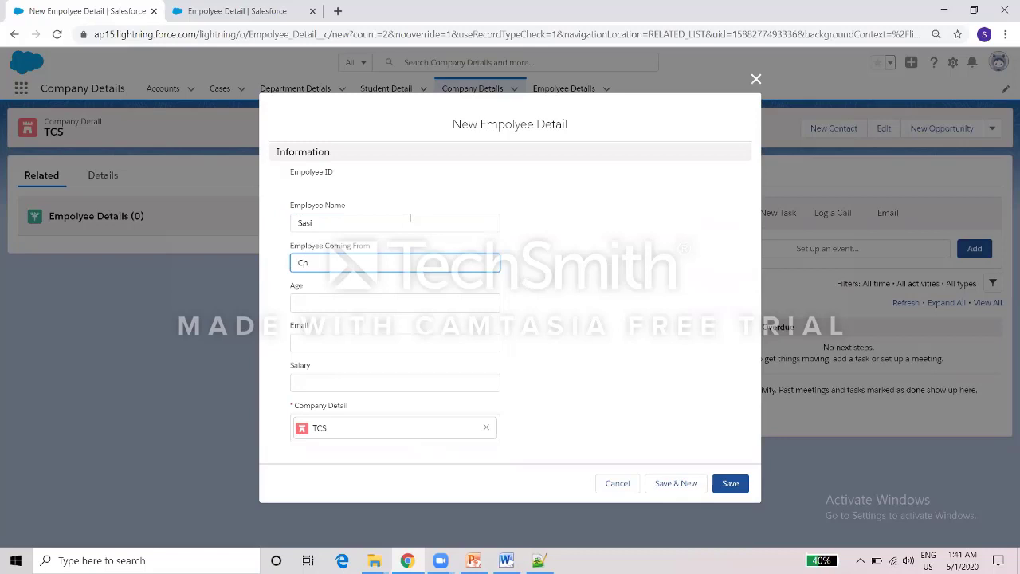
{"action": "type", "text": "i"}
{"action": "key", "text": "Tab"}
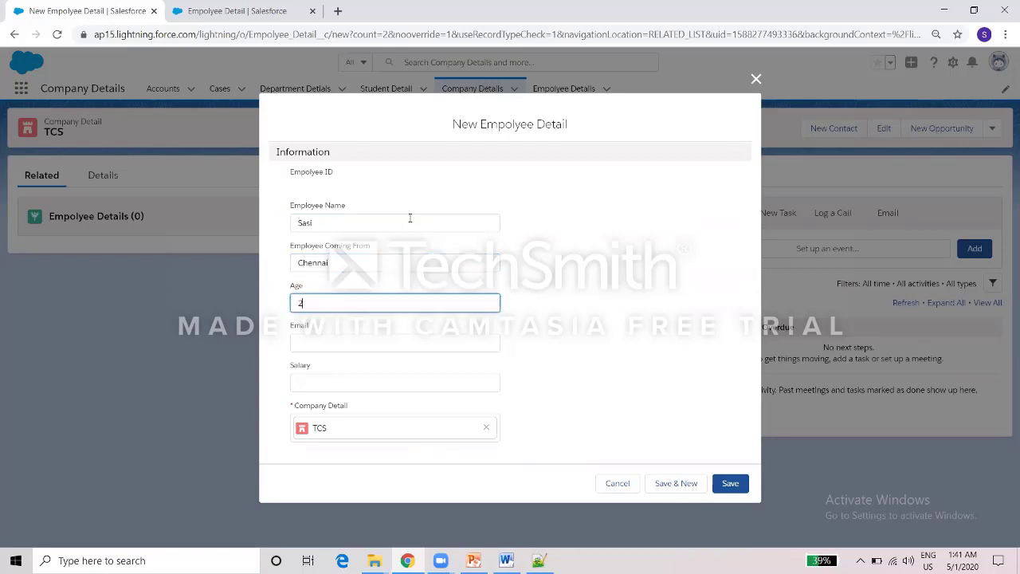
{"action": "key", "text": "Tab"}
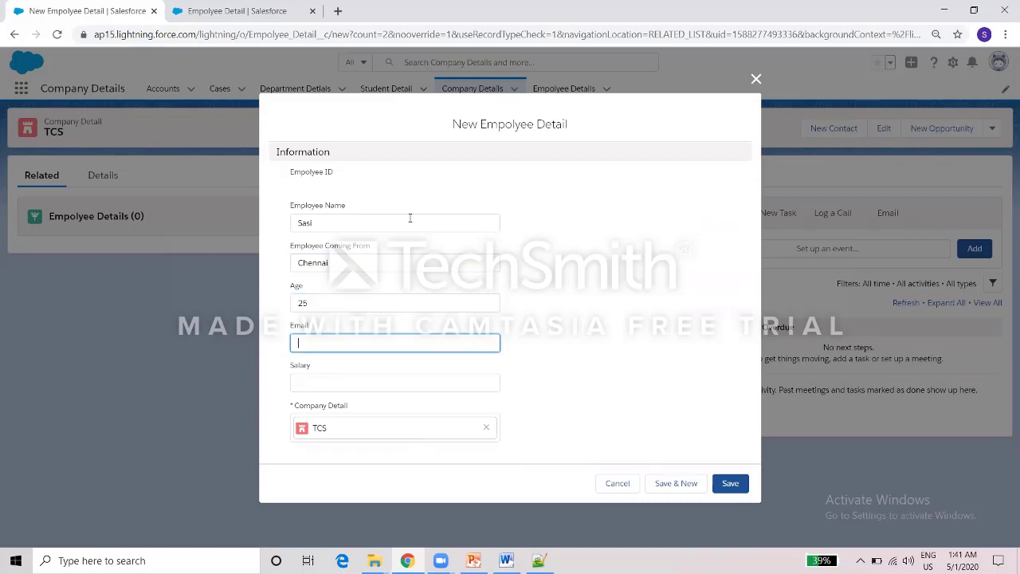
{"action": "key", "text": "Tab"}
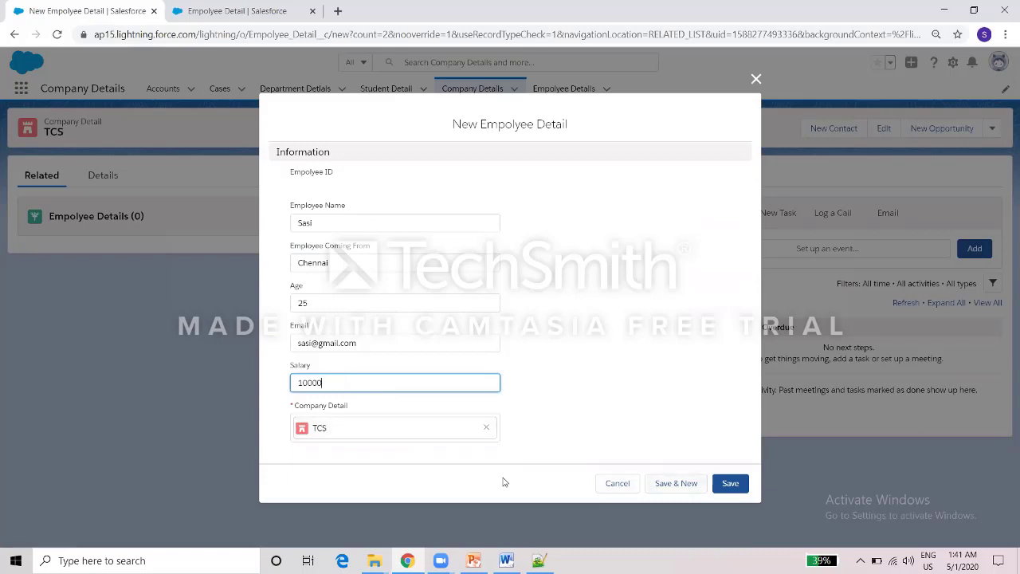
Save employee A-0001, then add and save a second employee from Salem, age 26, salary 10000.
{"action": "left_click", "coordinate": [679, 483]}
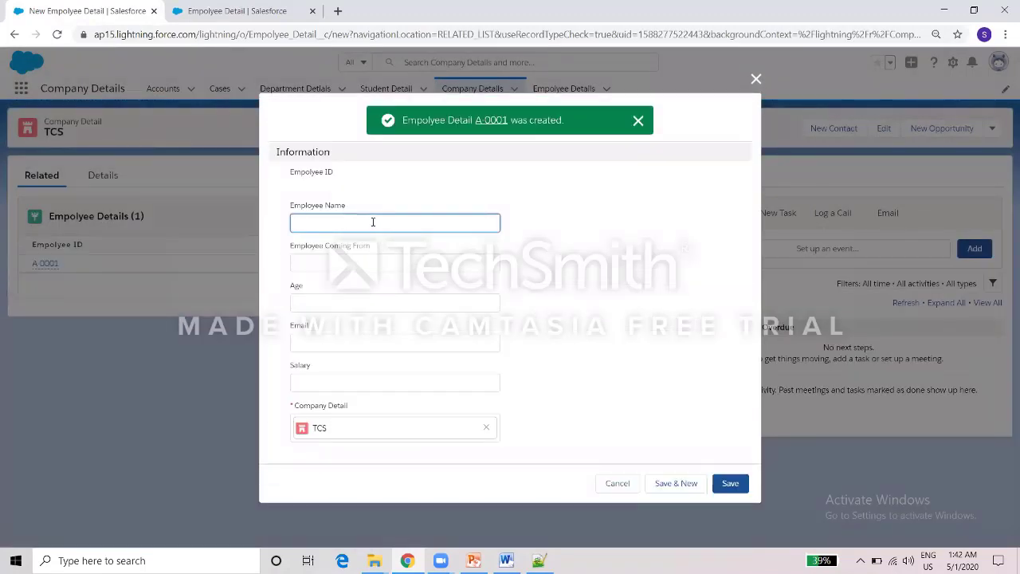
{"action": "key", "text": "Tab"}
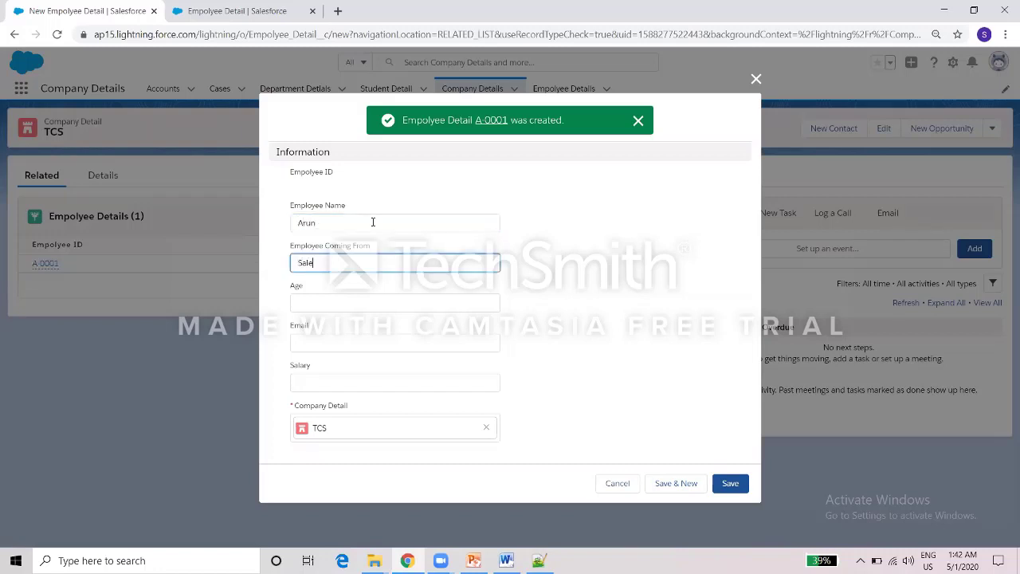
{"action": "key", "text": "Tab"}
{"action": "type", "text": "26"}
{"action": "key", "text": "Tab"}
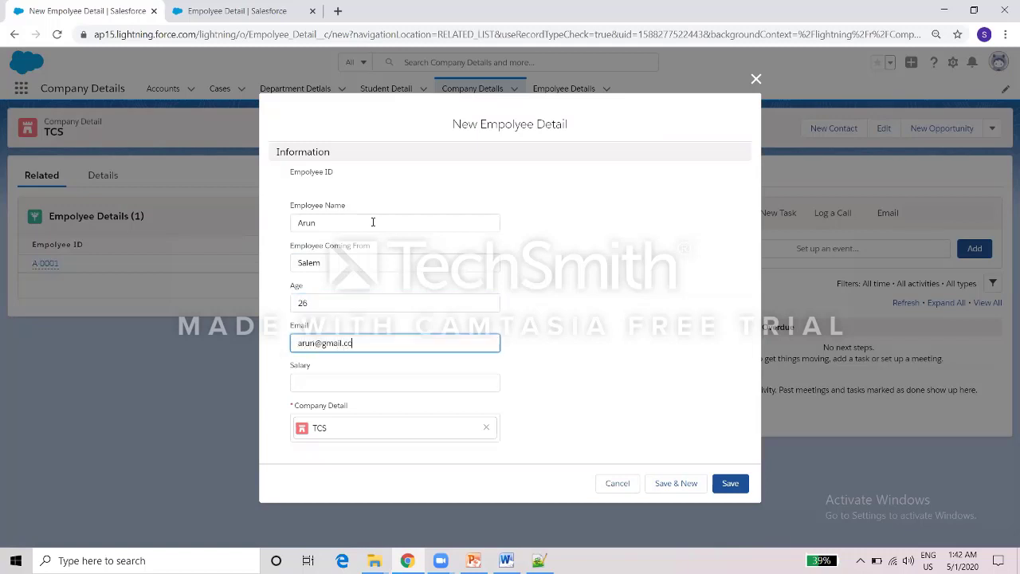
{"action": "key", "text": "Tab"}
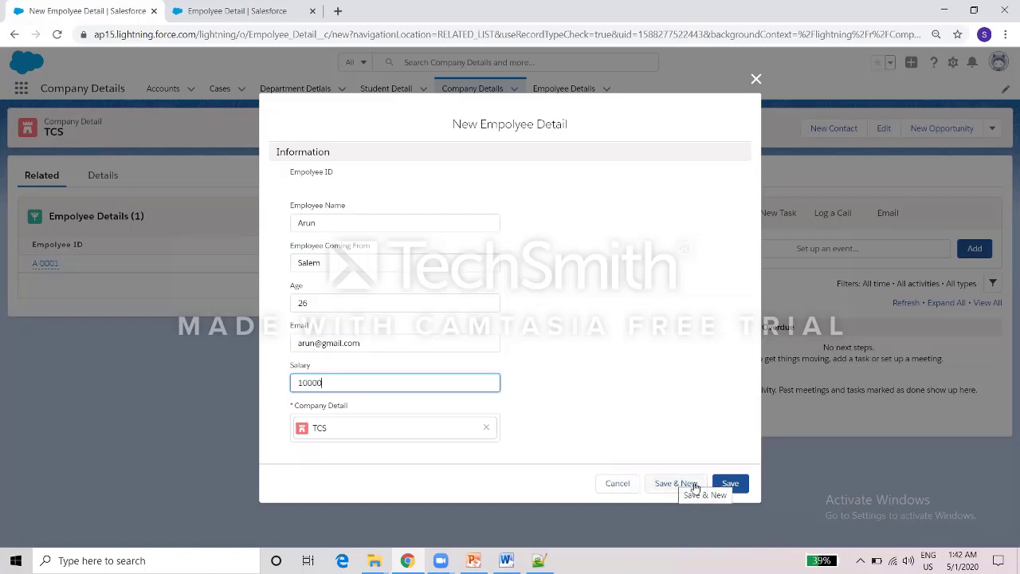
{"action": "left_click", "coordinate": [727, 483]}
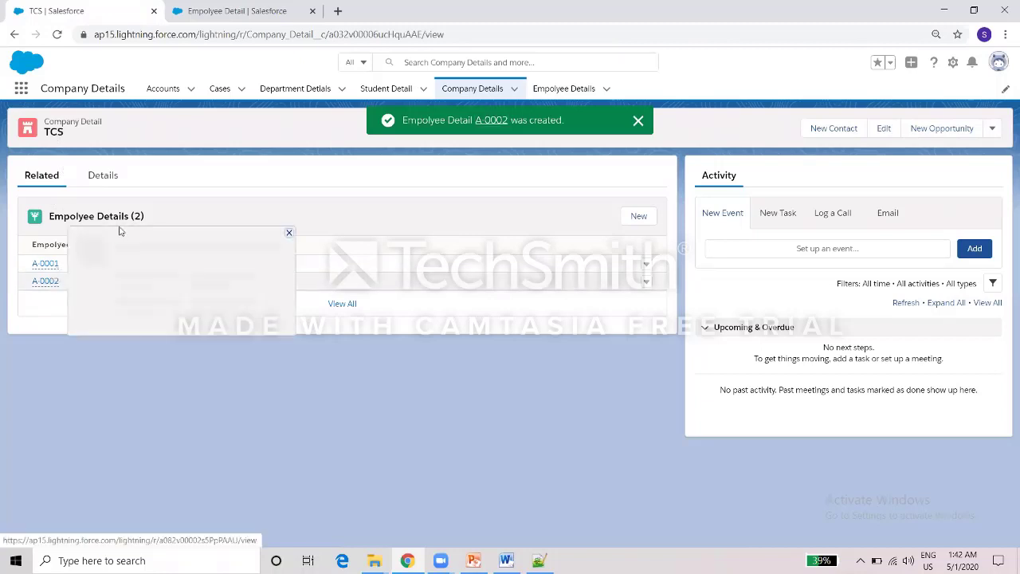
Revisit the employees linked to TCS, then return to the Company Details list.
{"action": "left_click", "coordinate": [552, 90]}
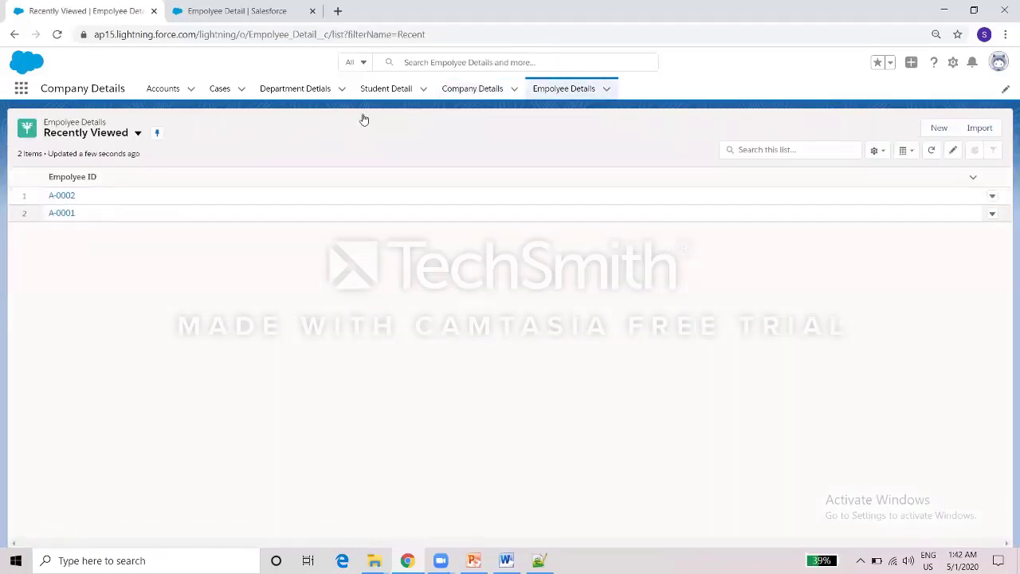
{"action": "left_click", "coordinate": [451, 90]}
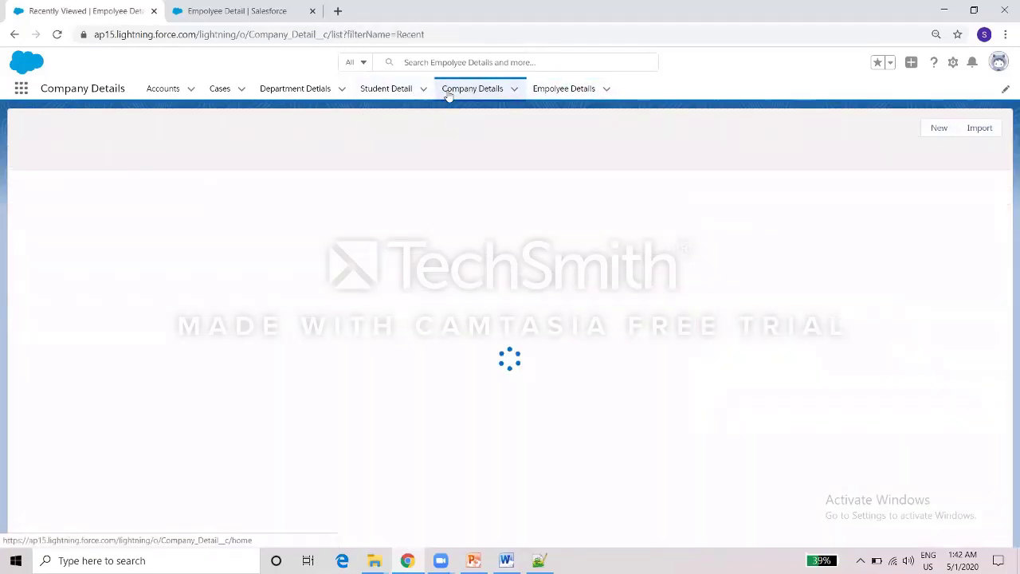
{"action": "left_click", "coordinate": [75, 197]}
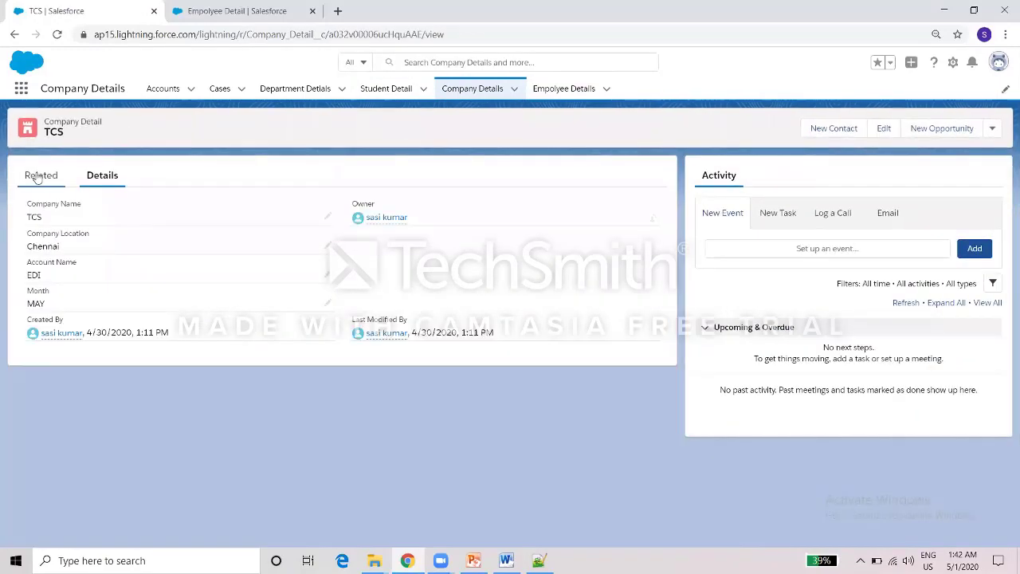
{"action": "left_click", "coordinate": [44, 178]}
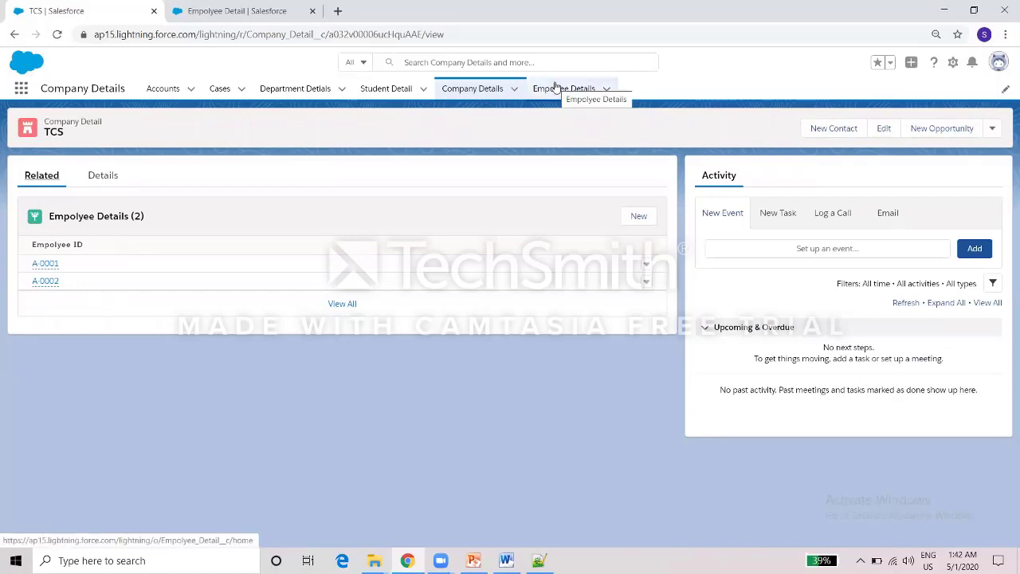
{"action": "left_click", "coordinate": [489, 93]}
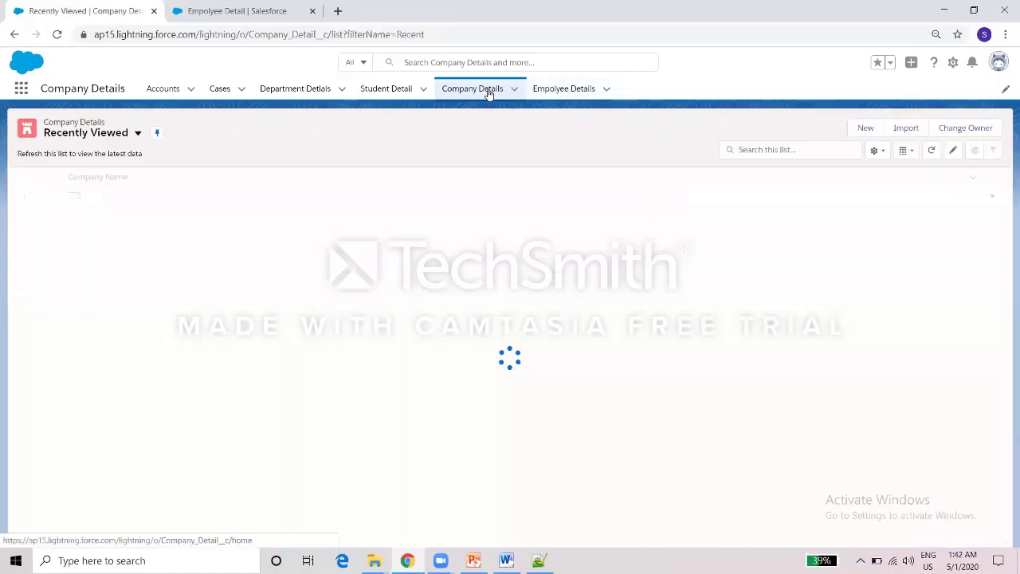
Open the Employee Details list in a second browser tab.
{"action": "right_click", "coordinate": [555, 94]}
{"action": "left_click", "coordinate": [582, 100]}
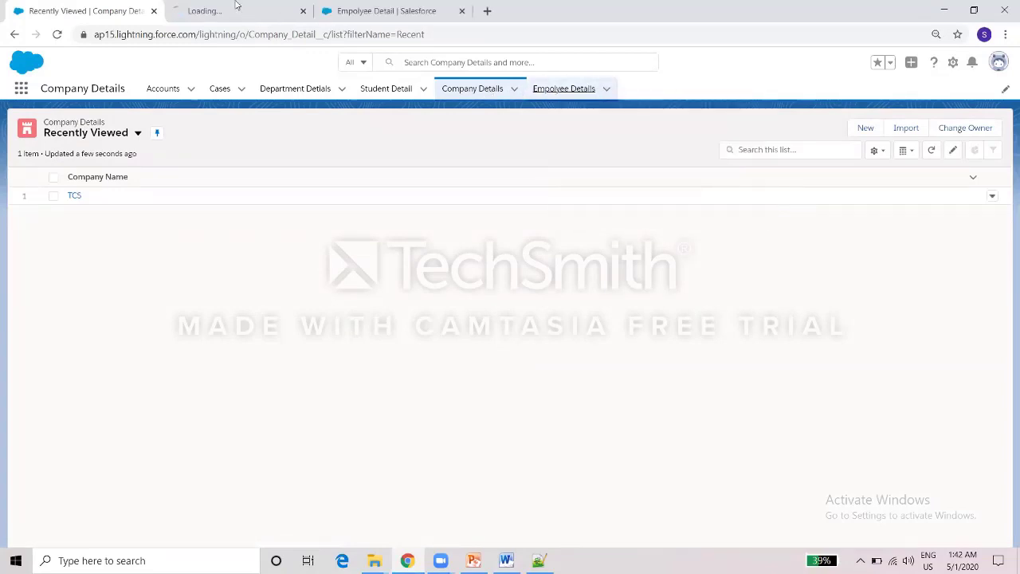
{"action": "left_click", "coordinate": [232, 5]}
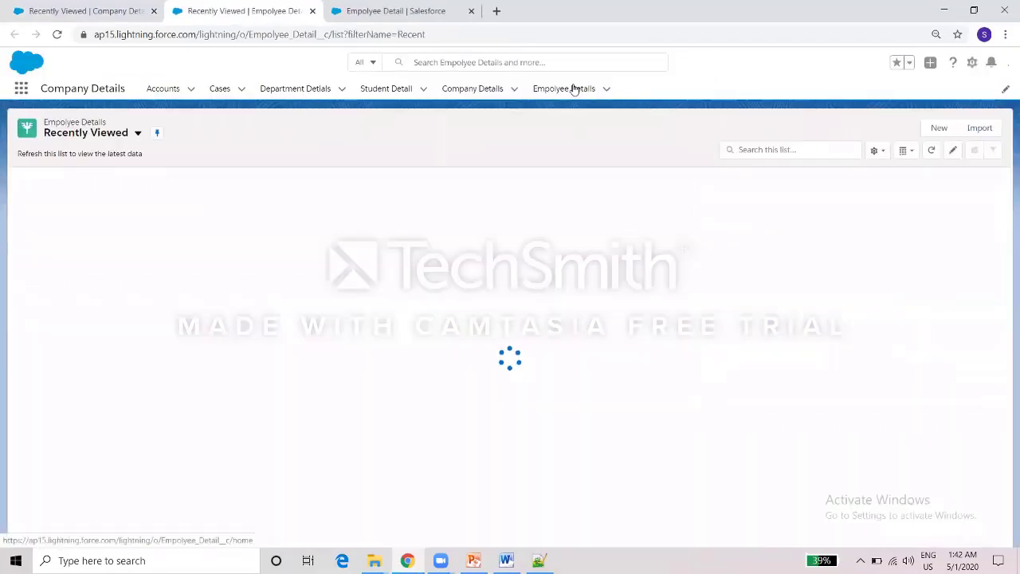
{"action": "left_click", "coordinate": [573, 89]}
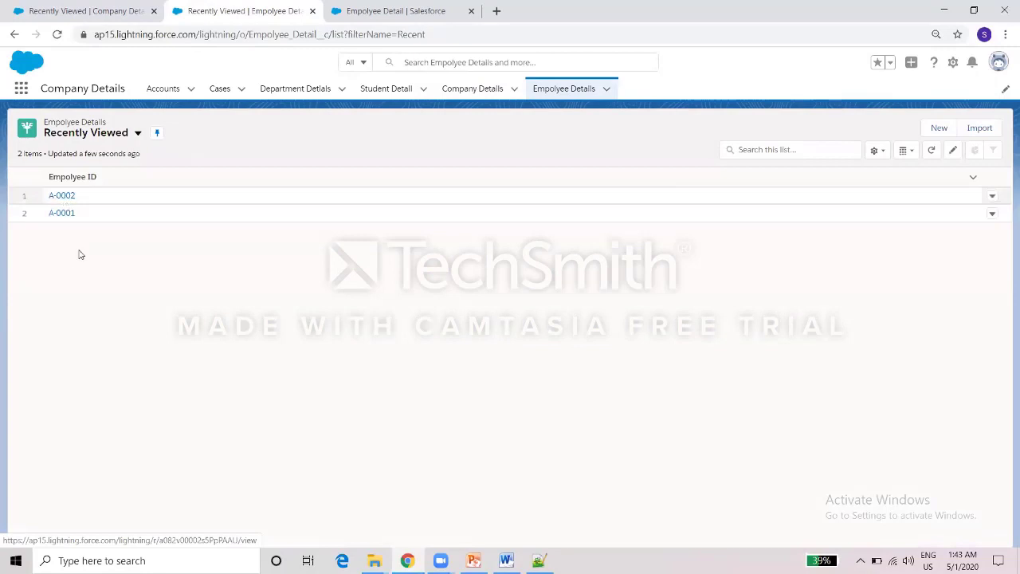
{"action": "left_click", "coordinate": [105, 4]}
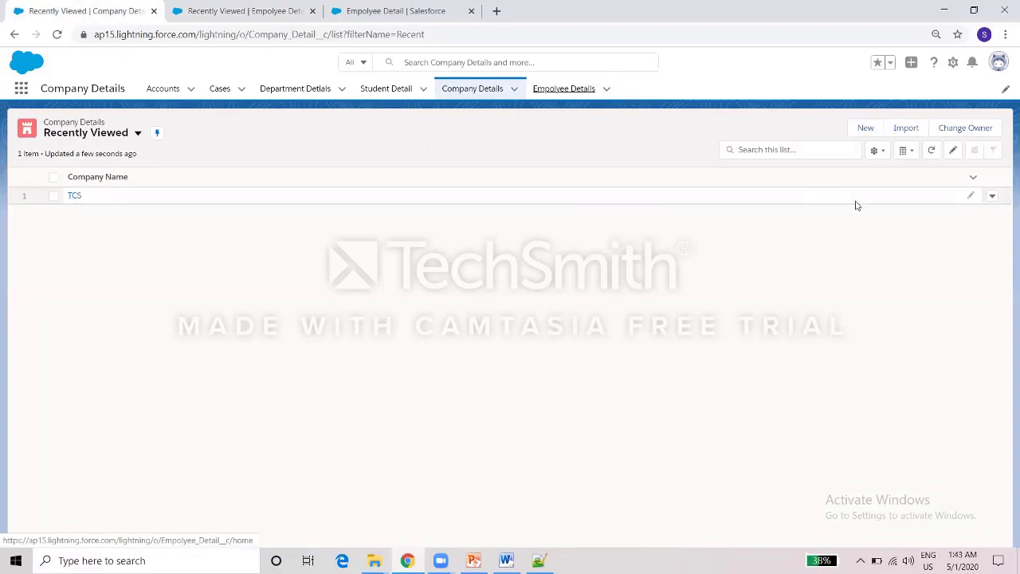
{"action": "left_click", "coordinate": [246, 9]}
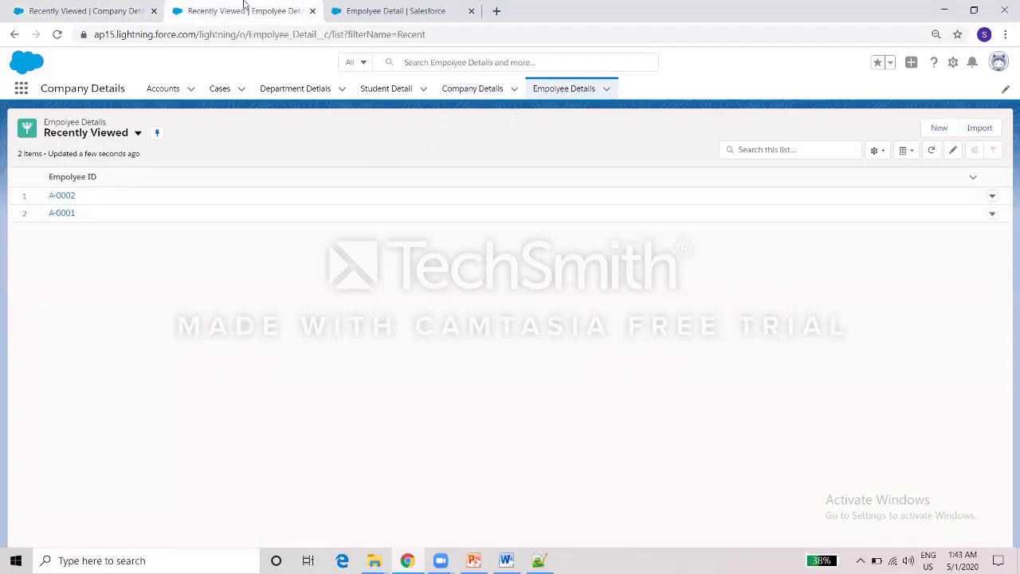
Open employee records A-0002 and A-0001 in their own browser tabs and view them.
{"action": "right_click", "coordinate": [67, 196]}
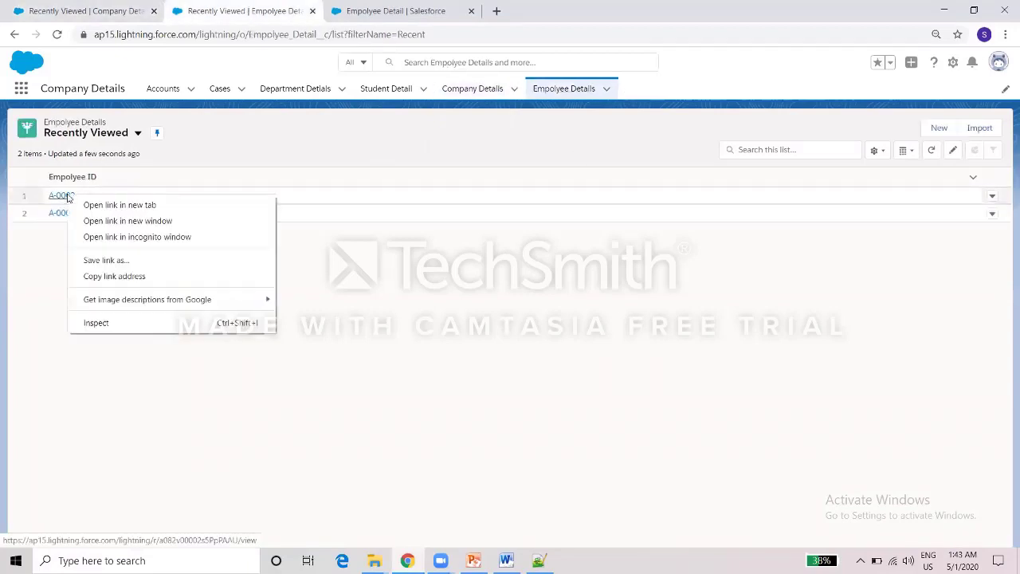
{"action": "left_click", "coordinate": [79, 206]}
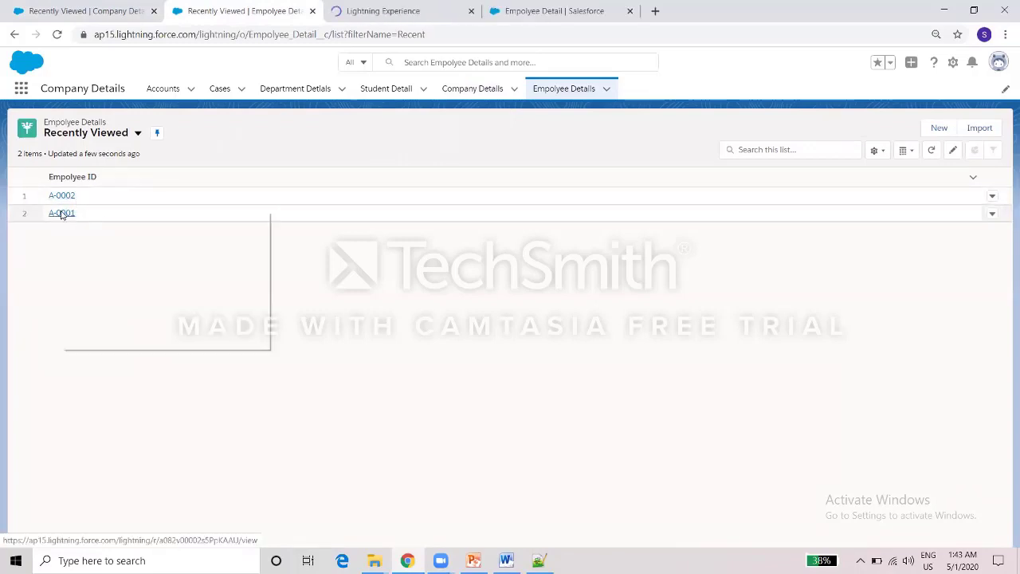
{"action": "right_click", "coordinate": [64, 213]}
{"action": "left_click", "coordinate": [66, 221]}
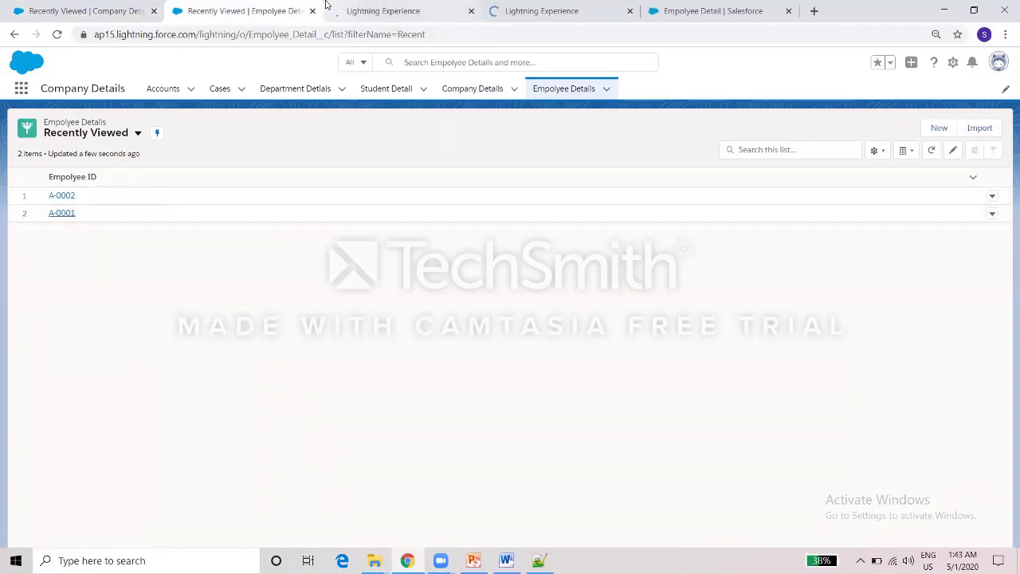
{"action": "left_click", "coordinate": [360, 6]}
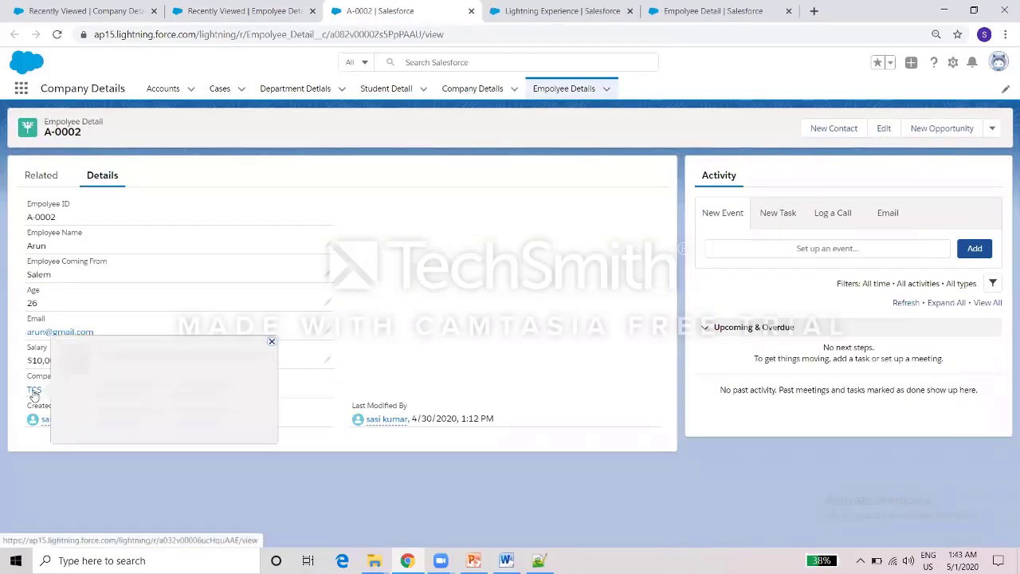
{"action": "left_click", "coordinate": [529, 6]}
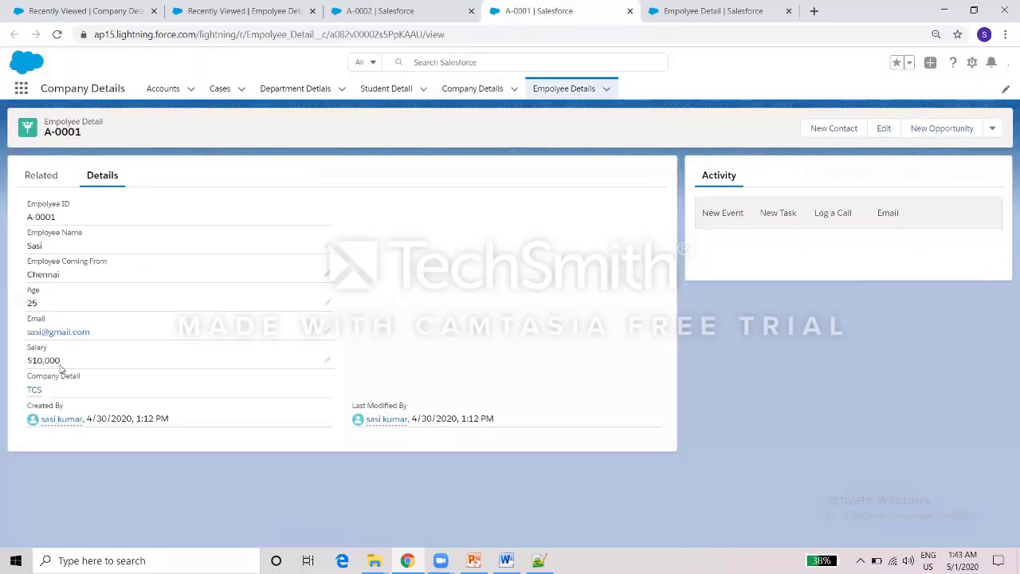
{"action": "left_click", "coordinate": [219, 6]}
Delete the TCS Company Detail record from its row menu, then switch to PowerPoint.
{"action": "left_click", "coordinate": [82, 8]}
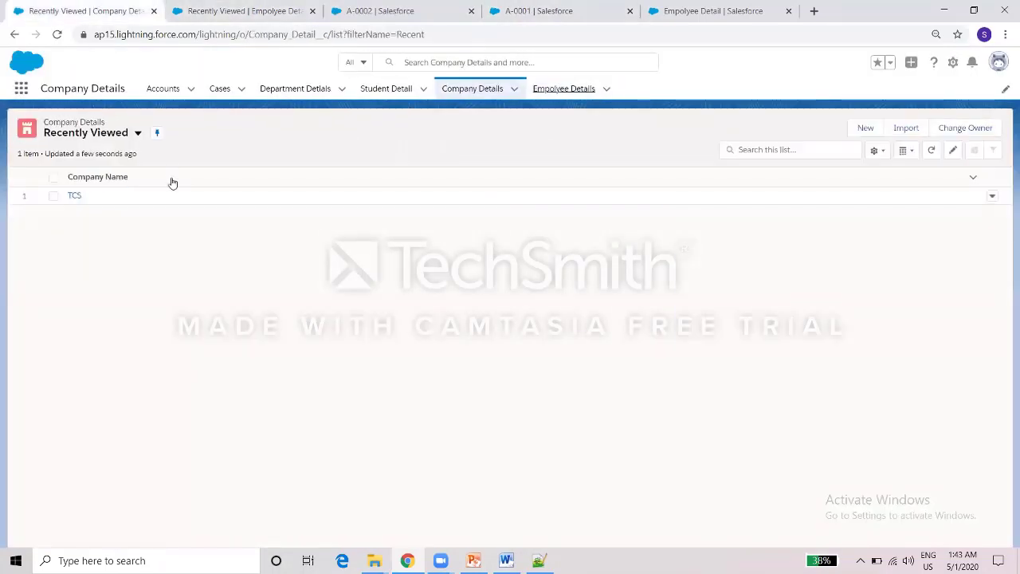
{"action": "left_click", "coordinate": [992, 198]}
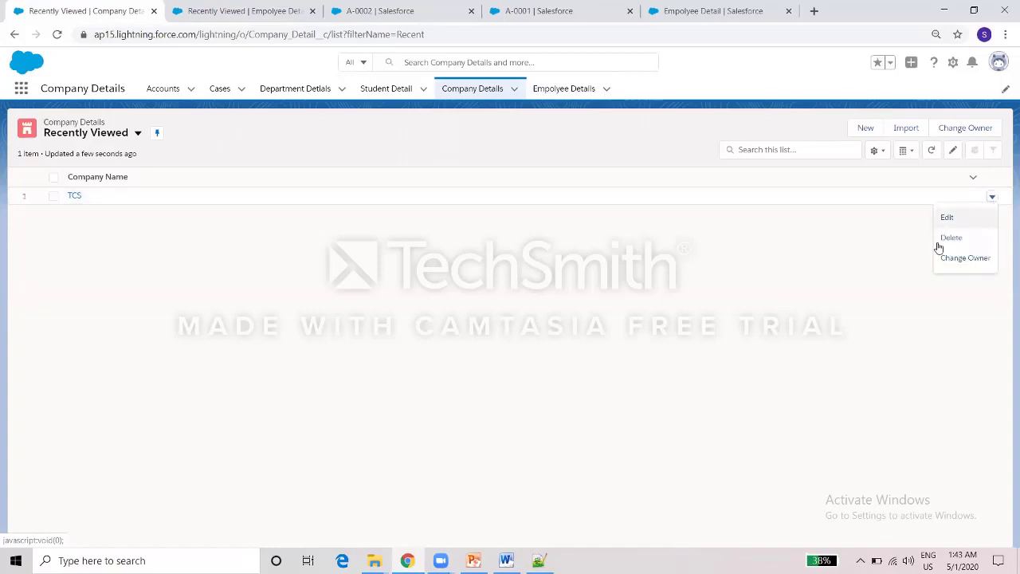
{"action": "left_click", "coordinate": [950, 240]}
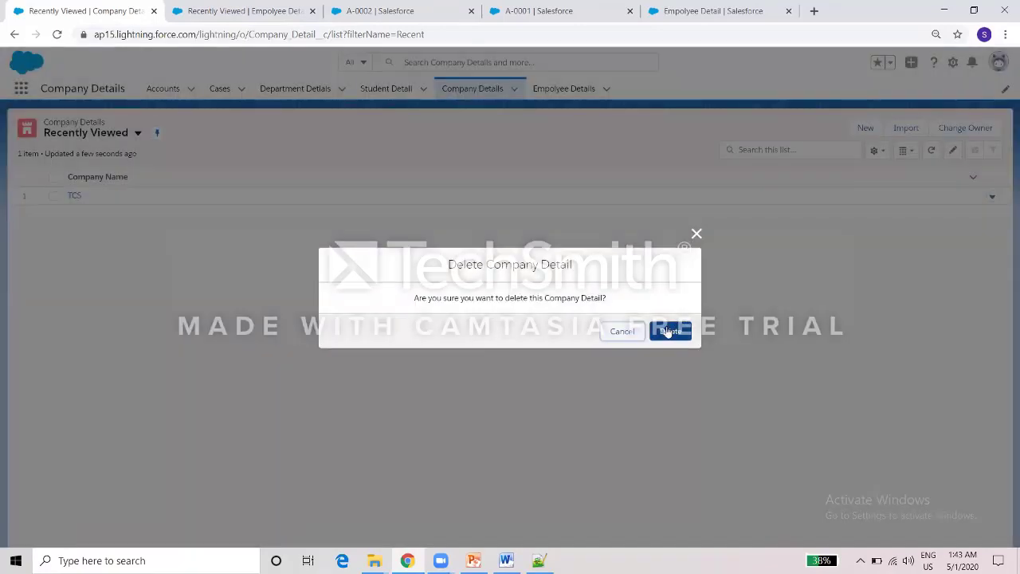
{"action": "left_click", "coordinate": [667, 330]}
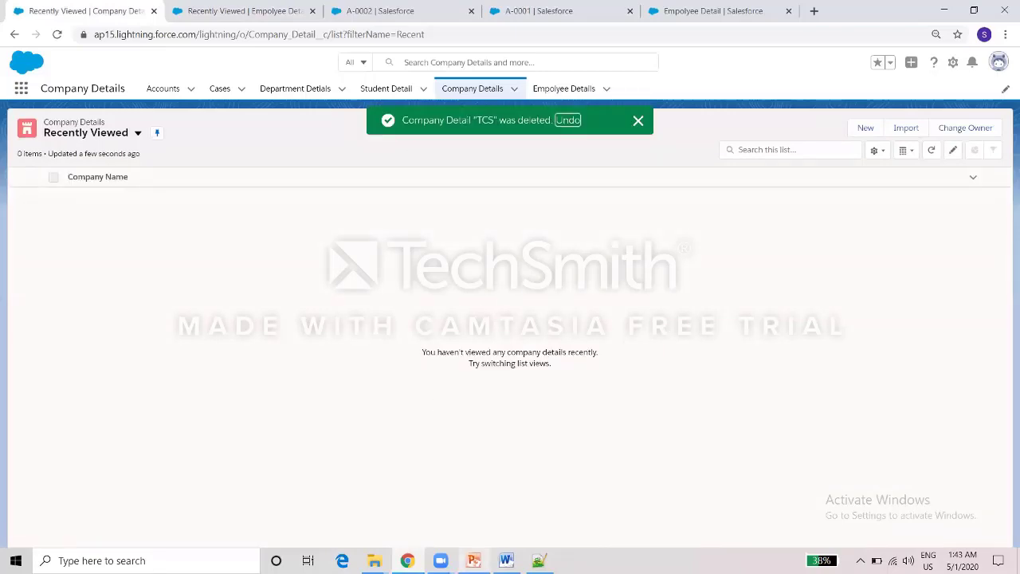
{"action": "left_click", "coordinate": [473, 560]}
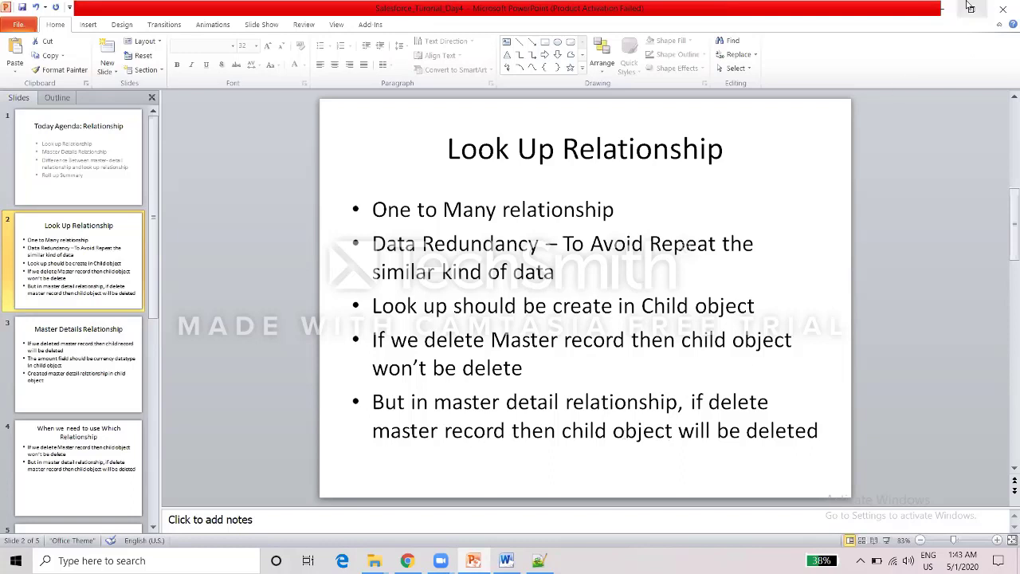
Reload the Employee Details list and record A-0002, confirming both TCS employees are gone.
{"action": "left_click", "coordinate": [942, 8]}
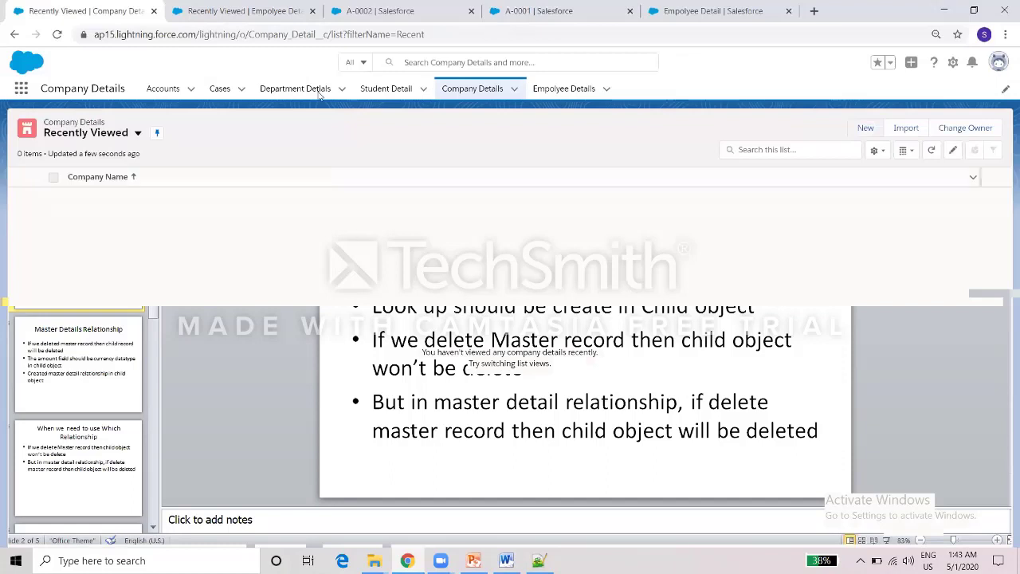
{"action": "left_click", "coordinate": [266, 16]}
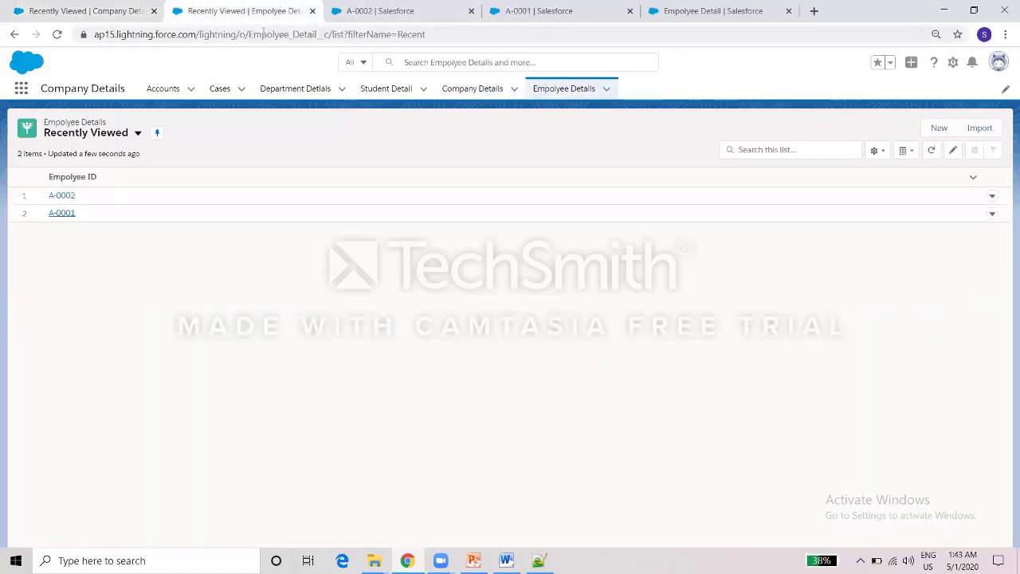
{"action": "left_click", "coordinate": [262, 34]}
{"action": "key", "text": "Return"}
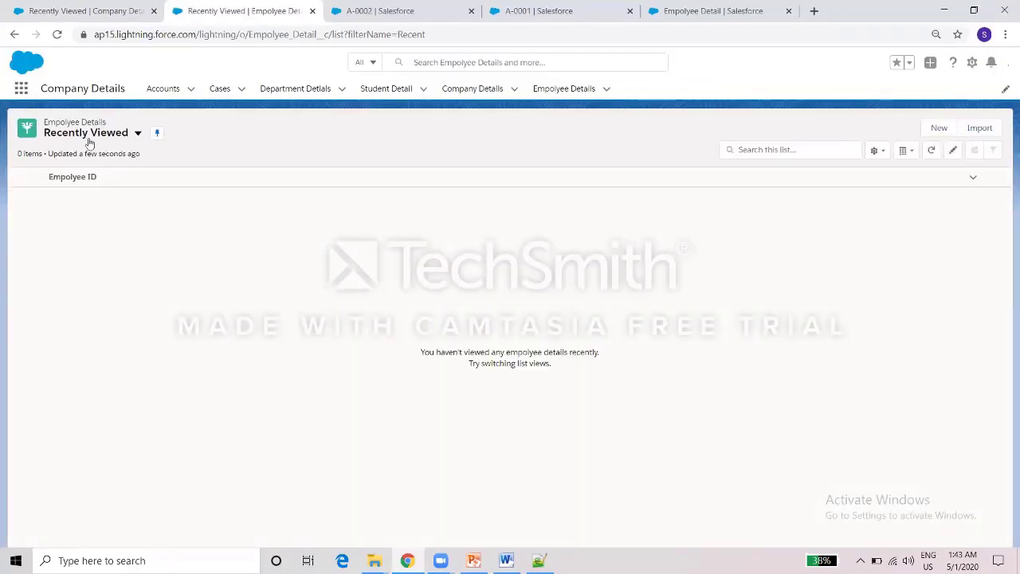
{"action": "left_click", "coordinate": [418, 10]}
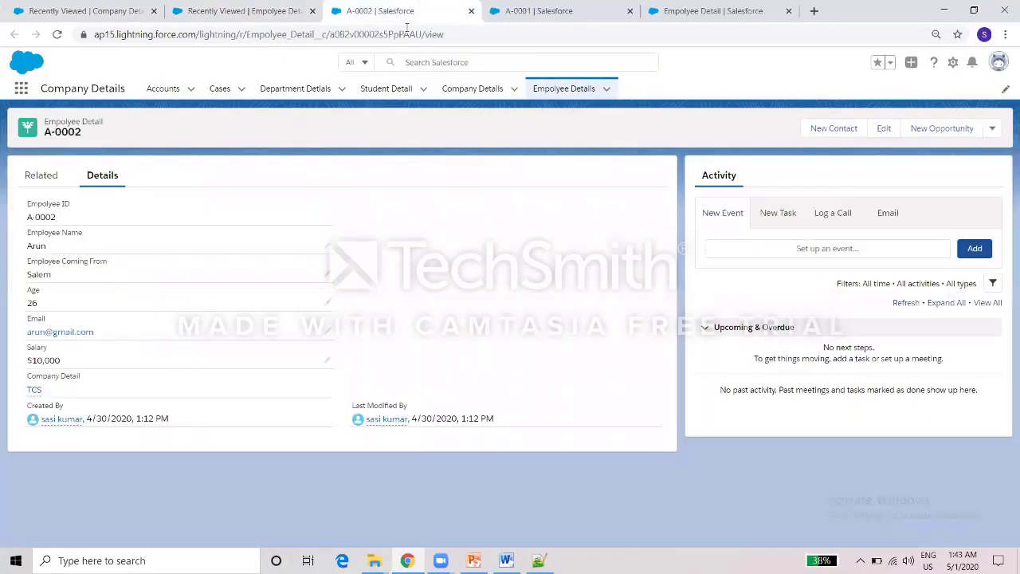
{"action": "left_click", "coordinate": [407, 32]}
{"action": "key", "text": "Return"}
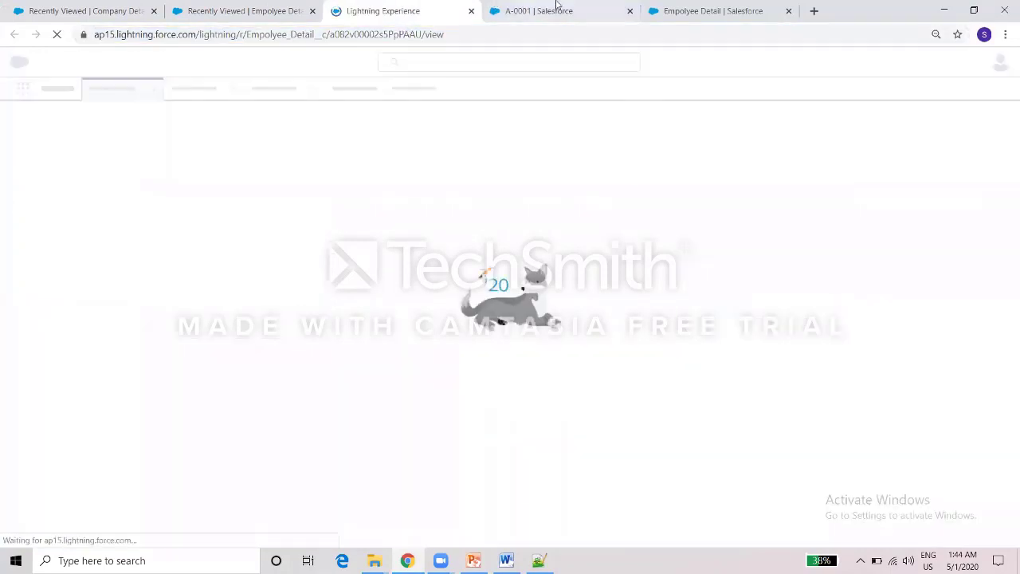
Close the A-0001 and failed-to-load tabs, then recheck the Company and Employee Details lists.
{"action": "left_click", "coordinate": [628, 12]}
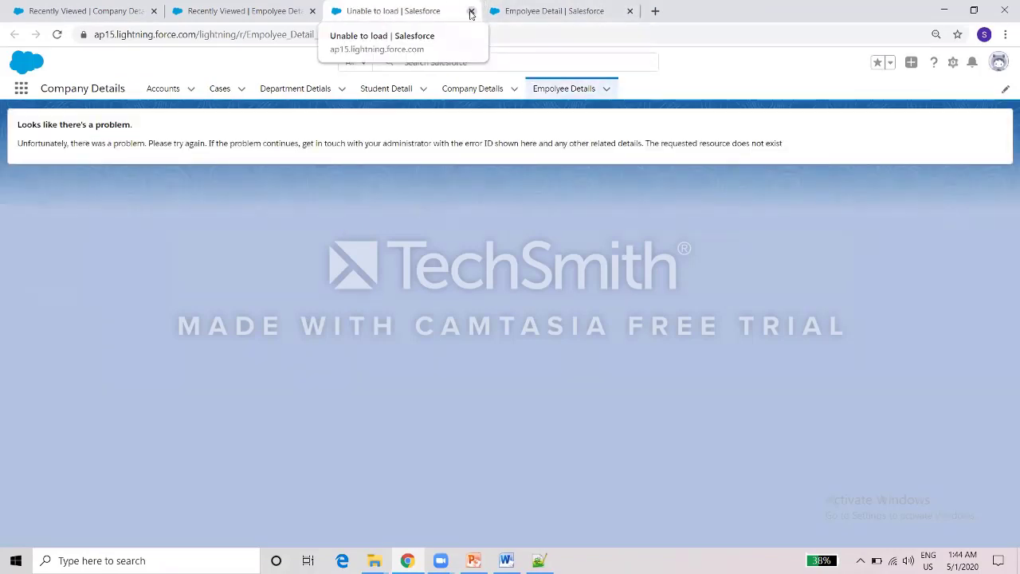
{"action": "left_click", "coordinate": [471, 12]}
{"action": "left_click", "coordinate": [113, 7]}
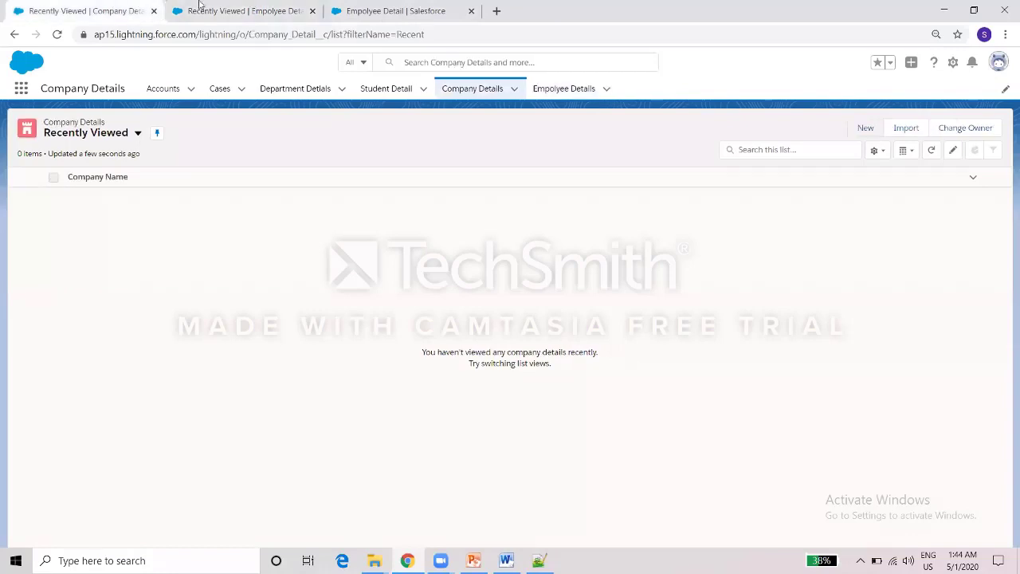
{"action": "left_click", "coordinate": [199, 5]}
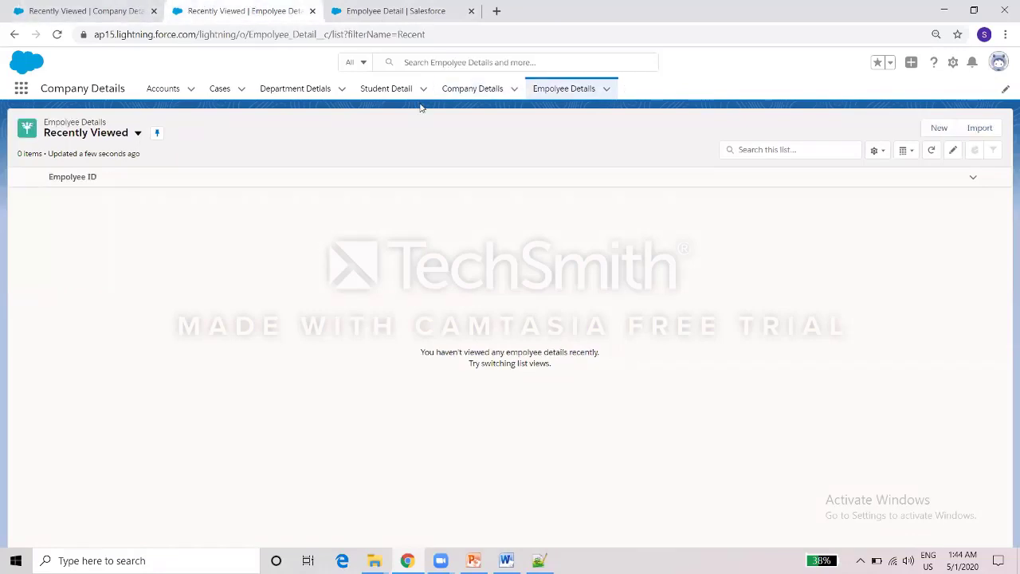
Open student record STD-0001 from the Student Detail list, then go back to PowerPoint.
{"action": "left_click", "coordinate": [319, 89]}
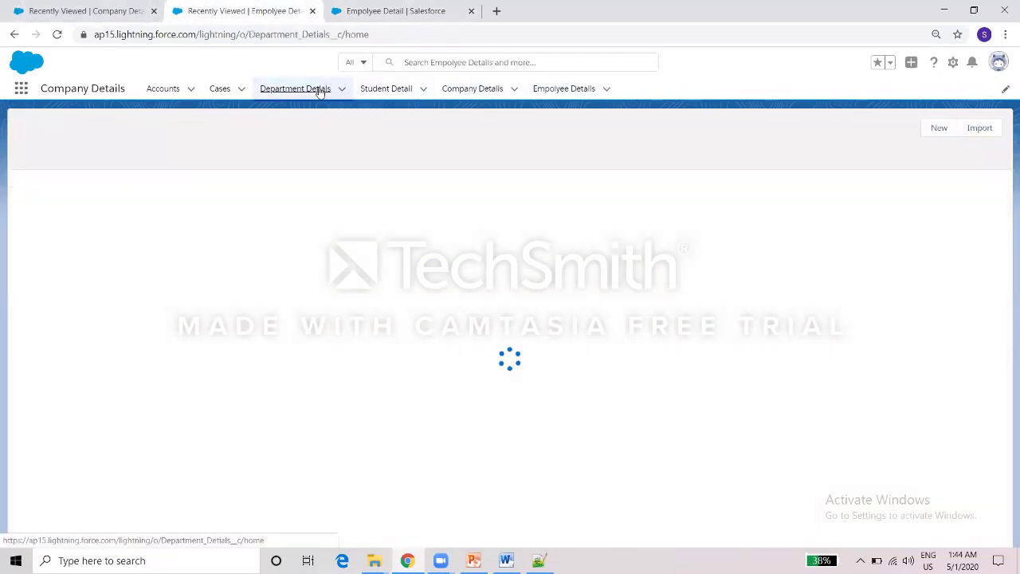
{"action": "left_click", "coordinate": [392, 89]}
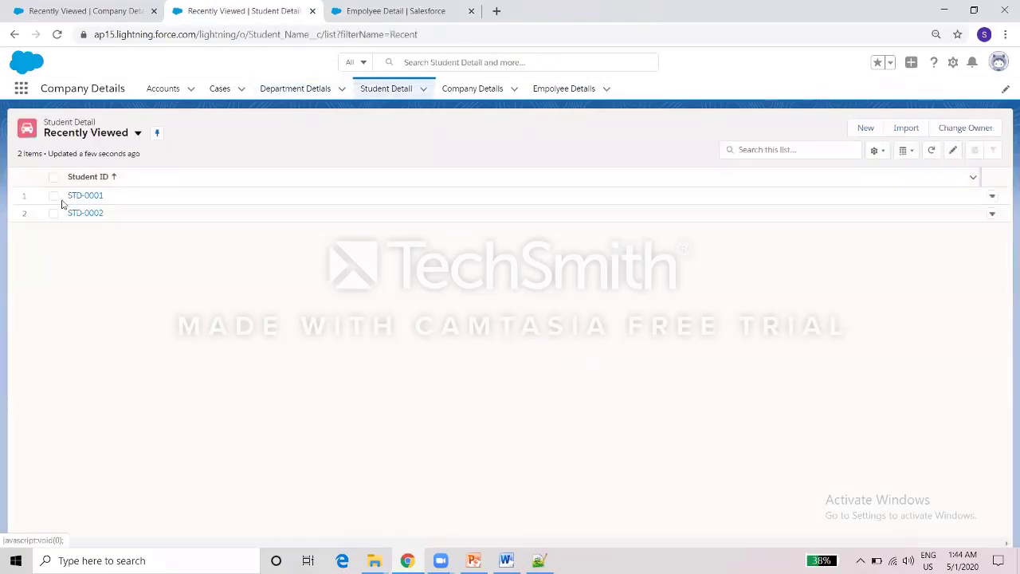
{"action": "left_click", "coordinate": [82, 195]}
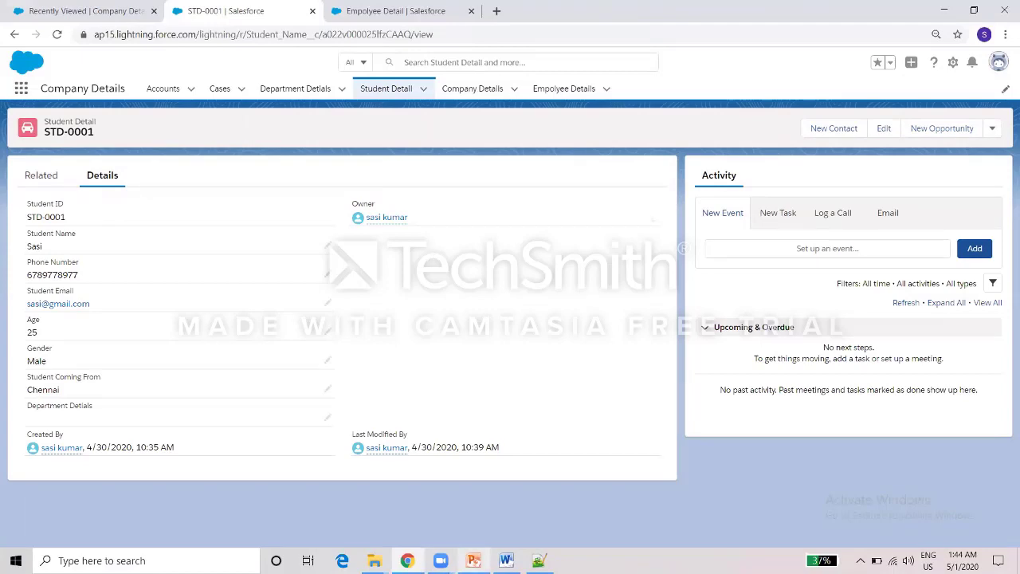
{"action": "left_click", "coordinate": [473, 560]}
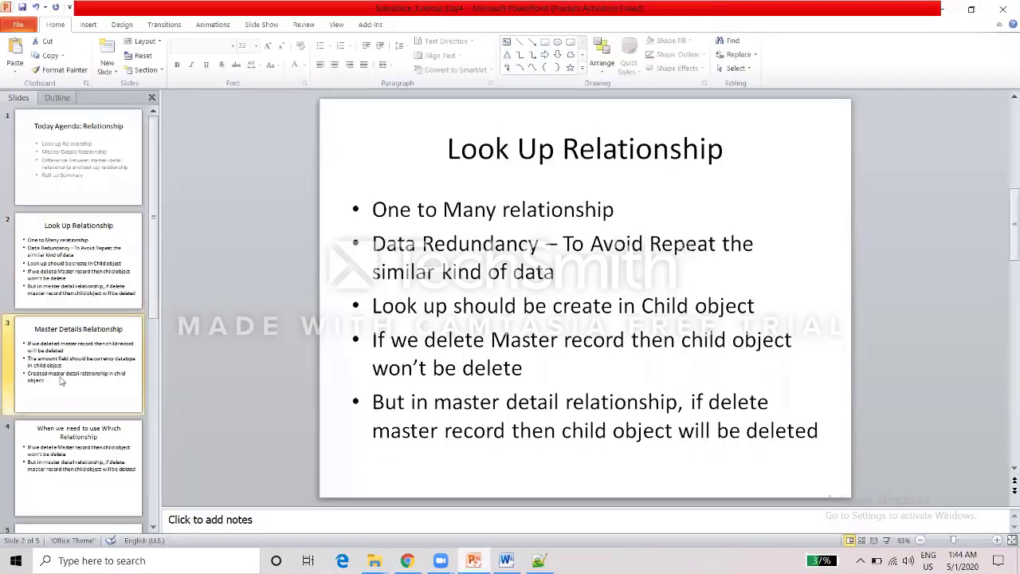
Go to slide 3, Master Details Relationship, and place the cursor in its bullet text.
{"action": "left_click", "coordinate": [85, 333]}
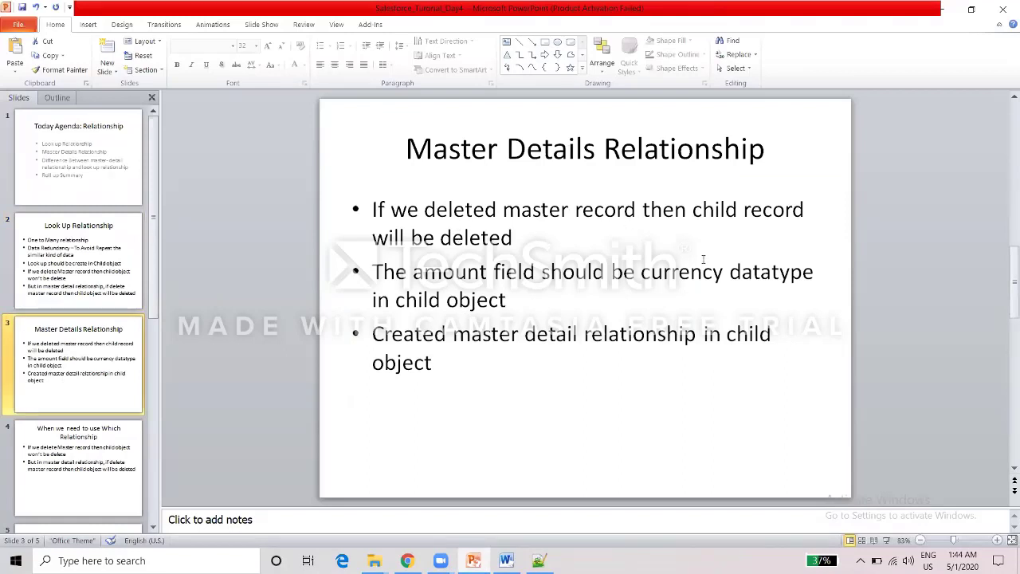
{"action": "left_click", "coordinate": [507, 321]}
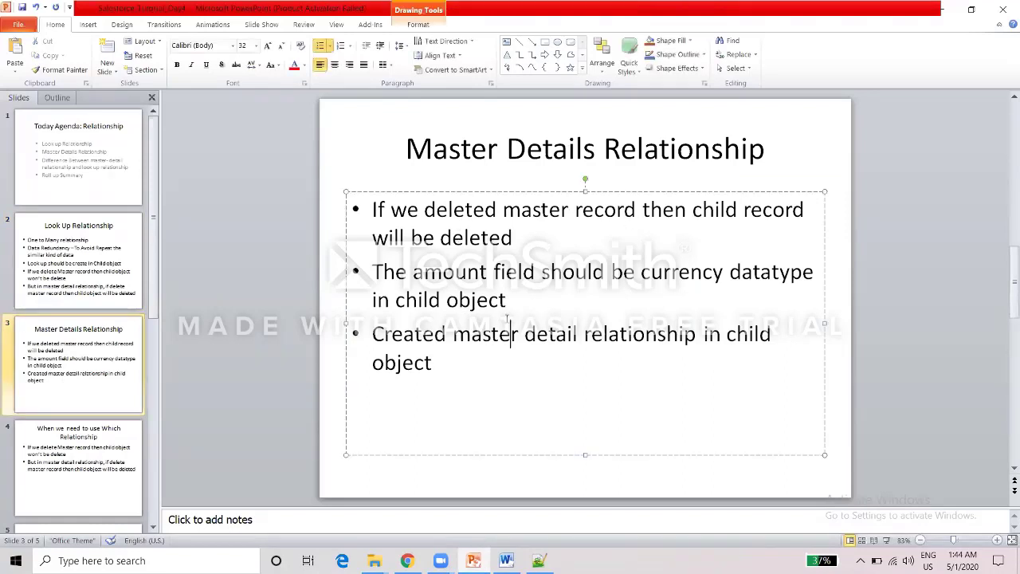
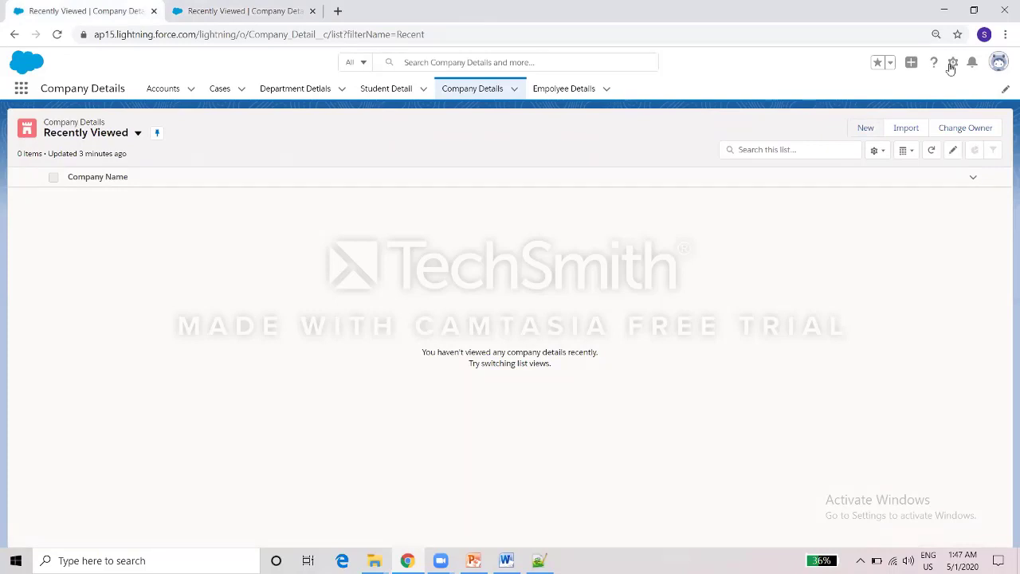
Open the Setup gear menu from the Company Details list page.
{"action": "left_click", "coordinate": [952, 63]}
In Setup's Object Manager, start a new custom field on Company Detail's Fields & Relationships.
{"action": "left_click", "coordinate": [896, 97]}
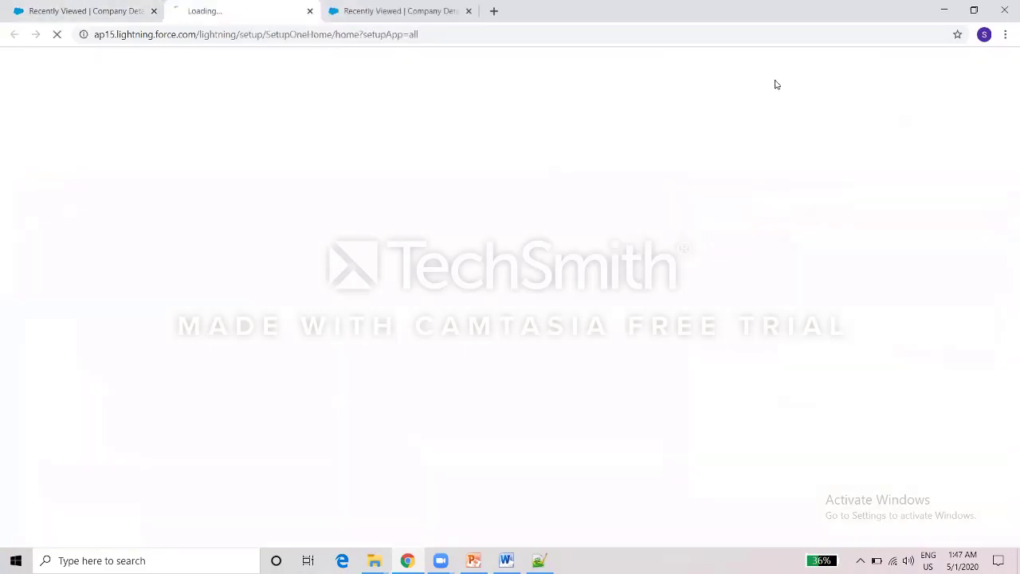
{"action": "left_click", "coordinate": [154, 11]}
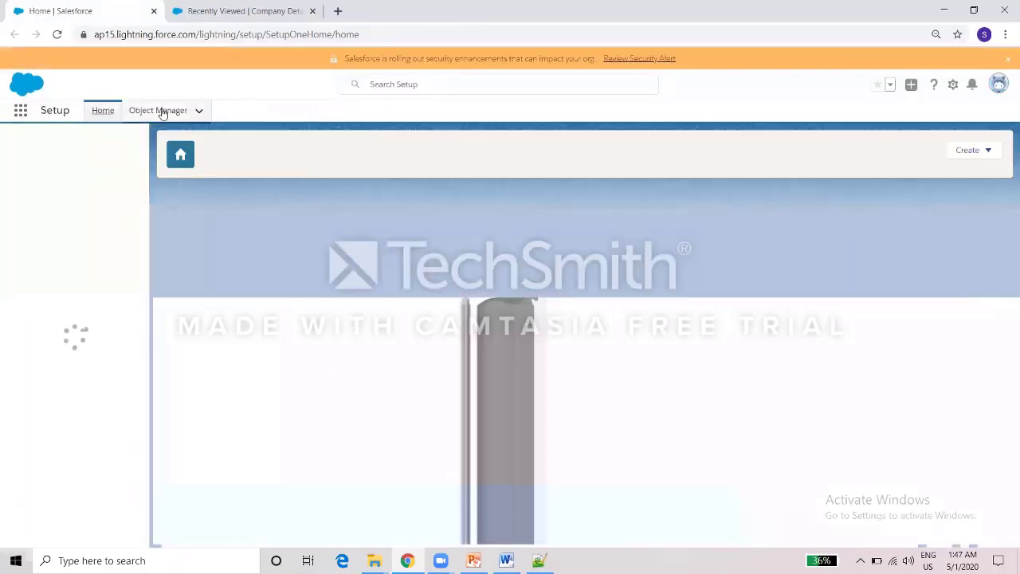
{"action": "left_click", "coordinate": [160, 111]}
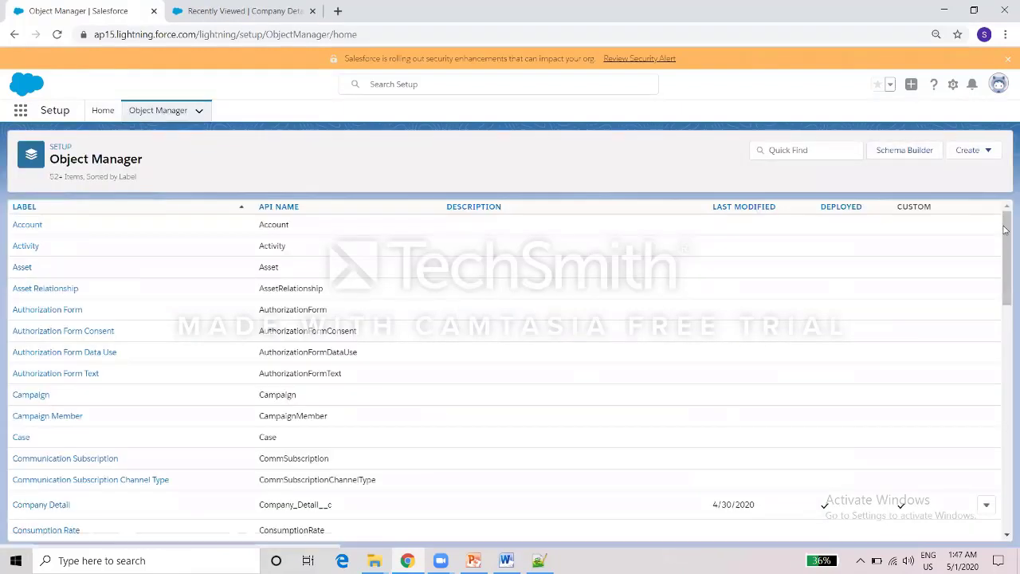
{"action": "left_click_drag", "start_coordinate": [1004, 229], "coordinate": [1005, 285]}
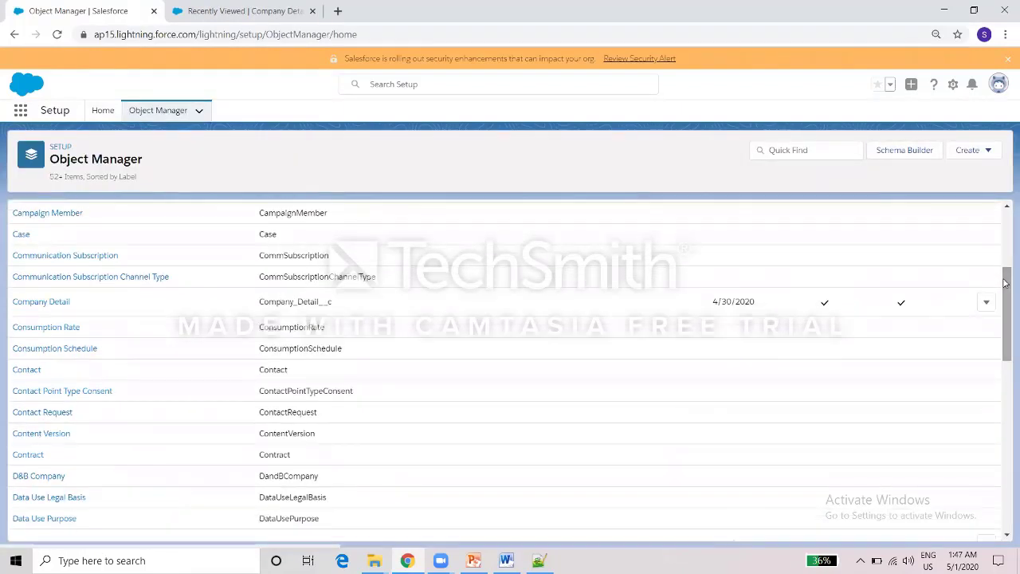
{"action": "left_click", "coordinate": [61, 304]}
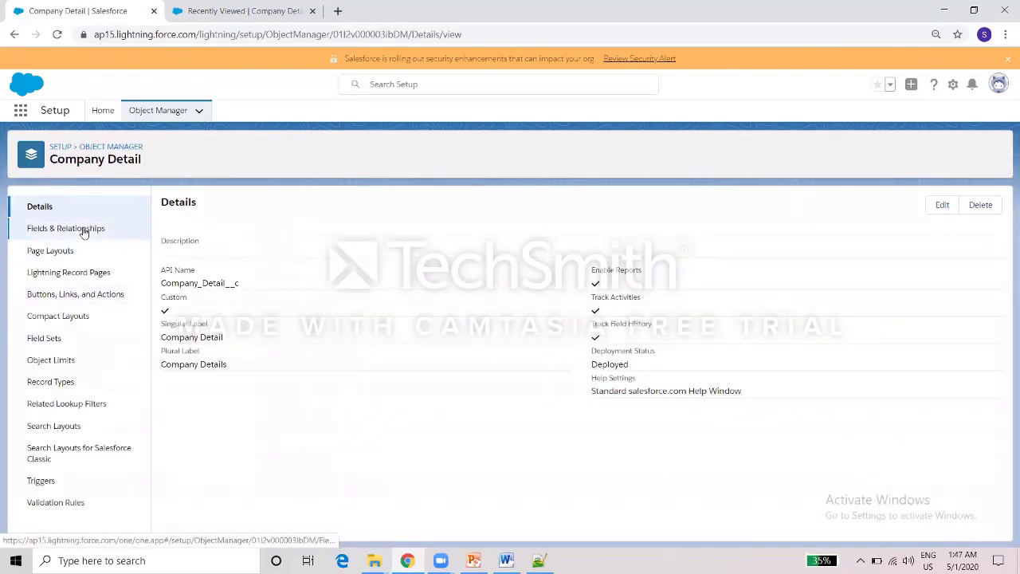
{"action": "left_click", "coordinate": [83, 229]}
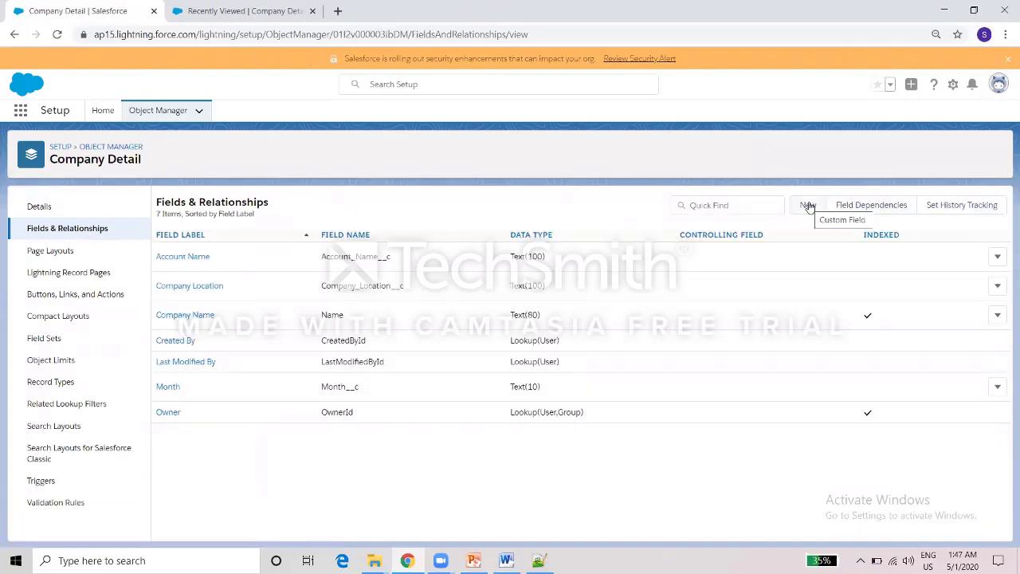
{"action": "left_click", "coordinate": [807, 206]}
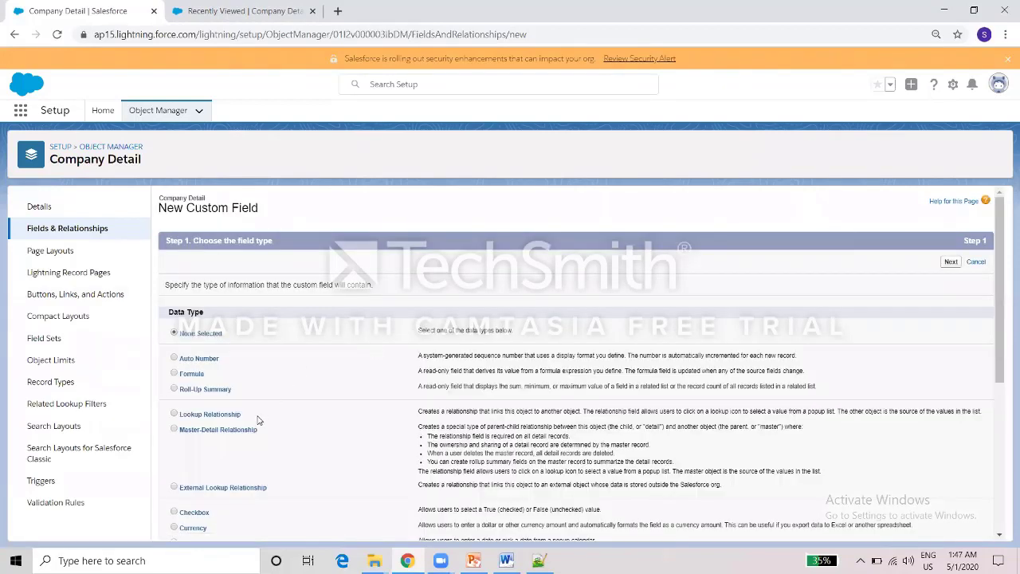
Choose Roll-Up Summary and label the field 'Total Employee Salary', named Total_Employee_Salary.
{"action": "left_click", "coordinate": [175, 390]}
{"action": "left_click", "coordinate": [951, 262]}
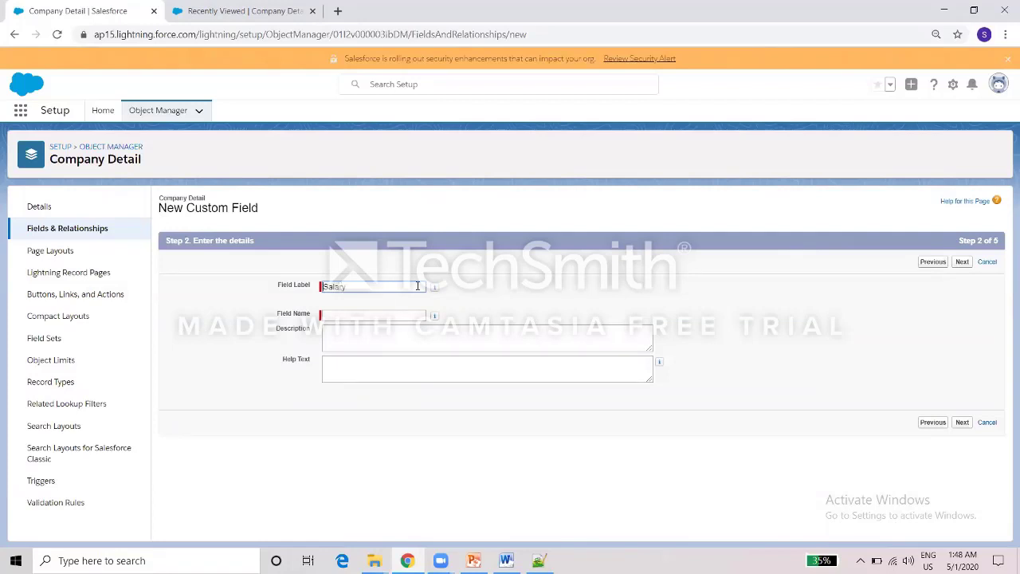
{"action": "type", "text": "Employee"}
{"action": "key", "text": "Home"}
{"action": "type", "text": "Total"}
{"action": "left_click", "coordinate": [494, 293]}
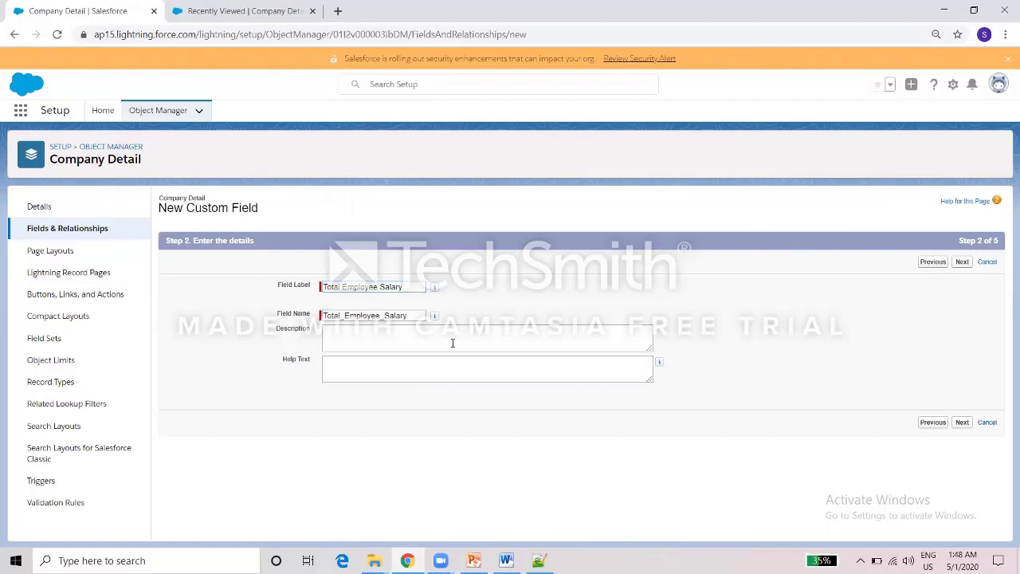
{"action": "left_click", "coordinate": [962, 263]}
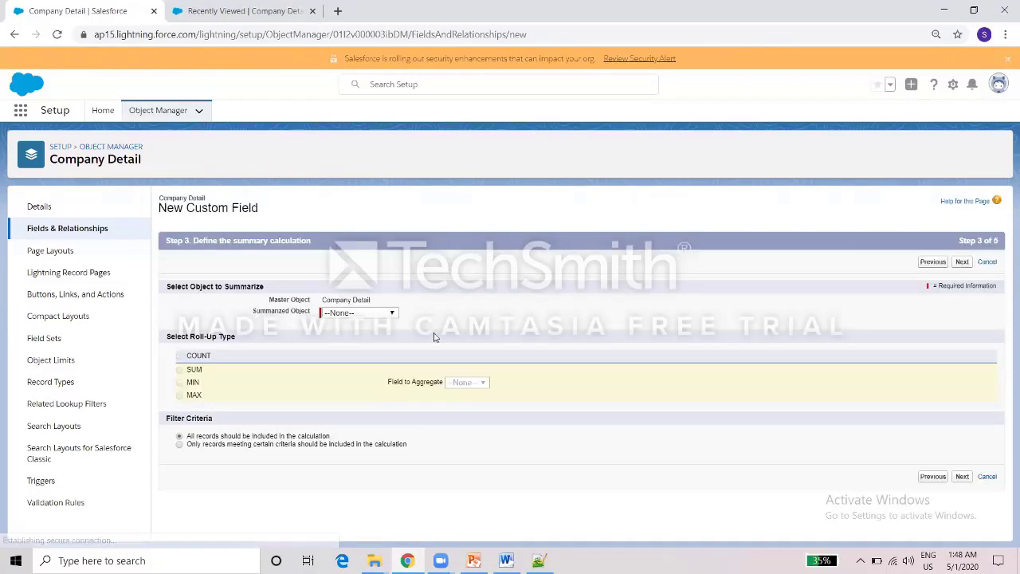
Define the roll-up as SUM of Salary across all Employee Details records.
{"action": "left_click", "coordinate": [374, 314]}
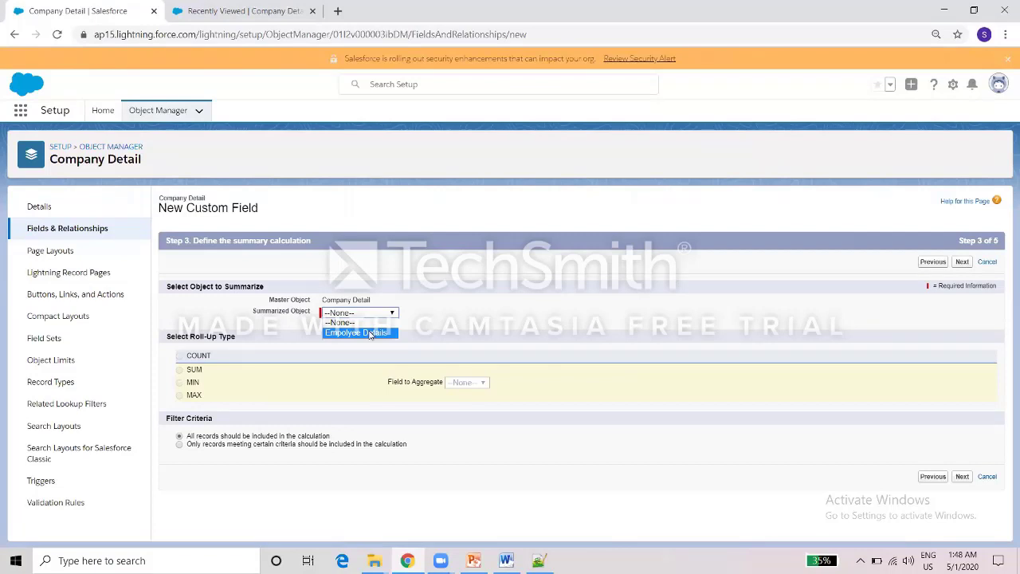
{"action": "left_click", "coordinate": [371, 333]}
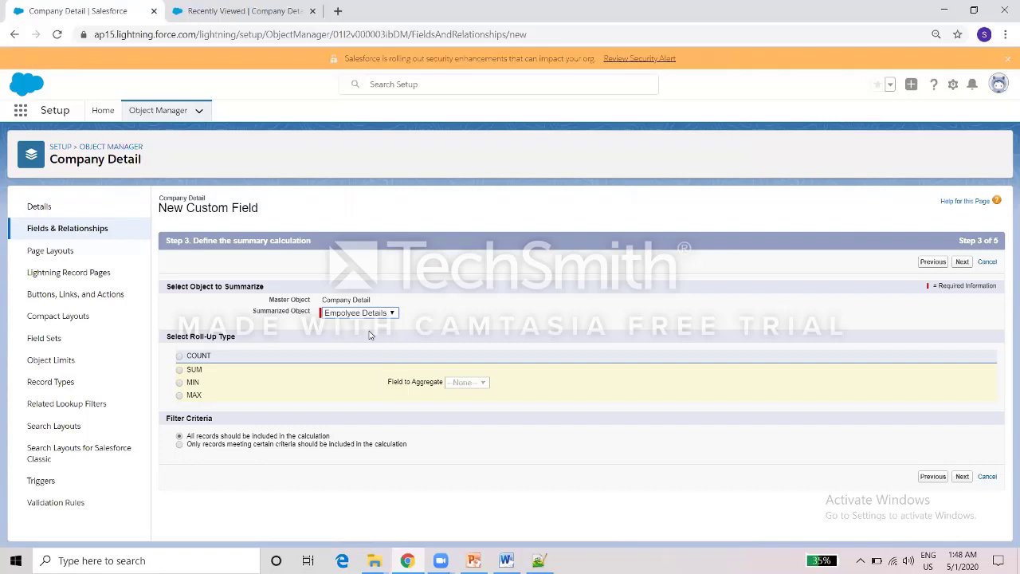
{"action": "left_click", "coordinate": [198, 357]}
{"action": "left_click", "coordinate": [180, 370]}
{"action": "left_click", "coordinate": [192, 383]}
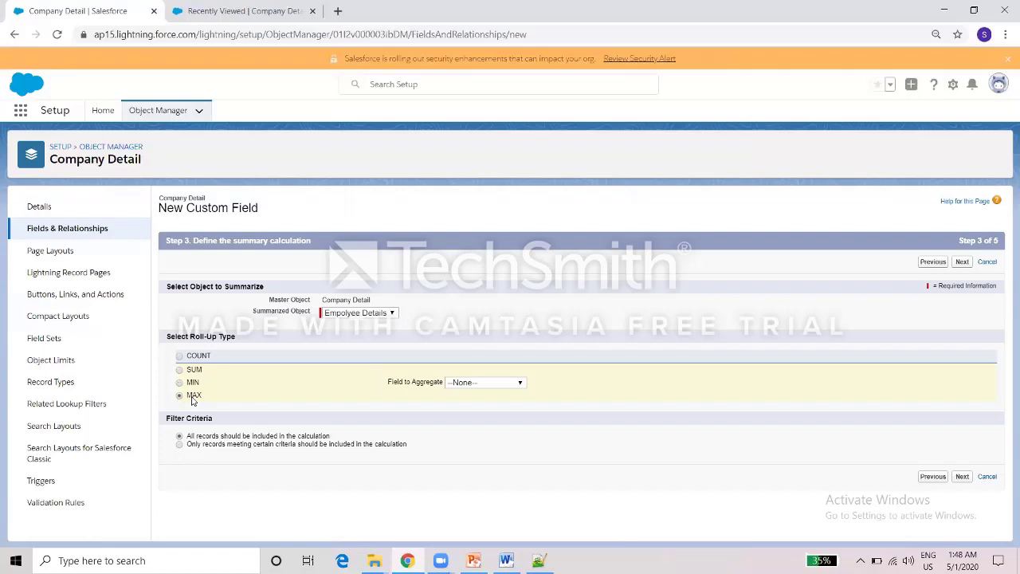
{"action": "left_click", "coordinate": [194, 370]}
{"action": "left_click", "coordinate": [477, 384]}
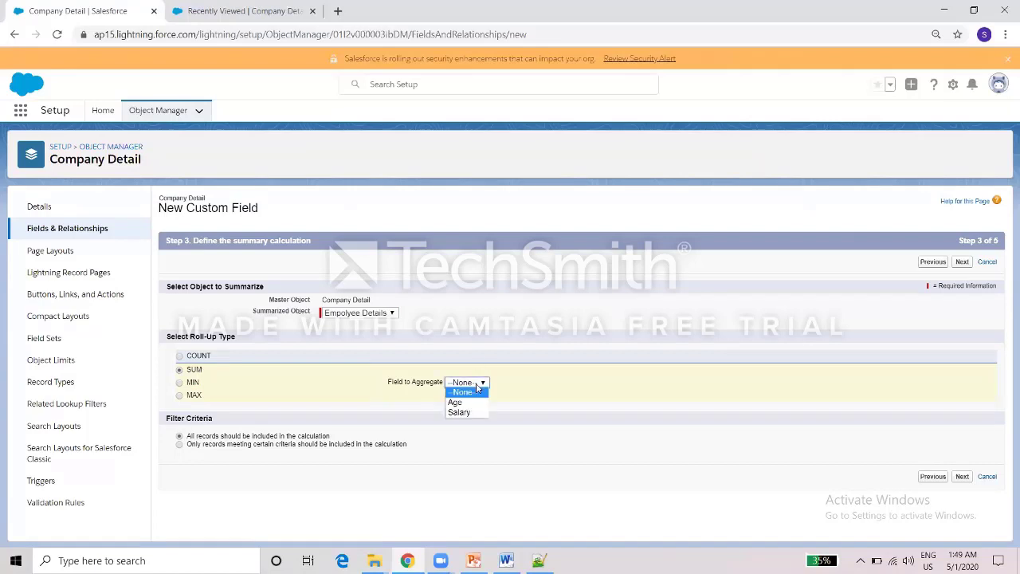
{"action": "left_click", "coordinate": [469, 413]}
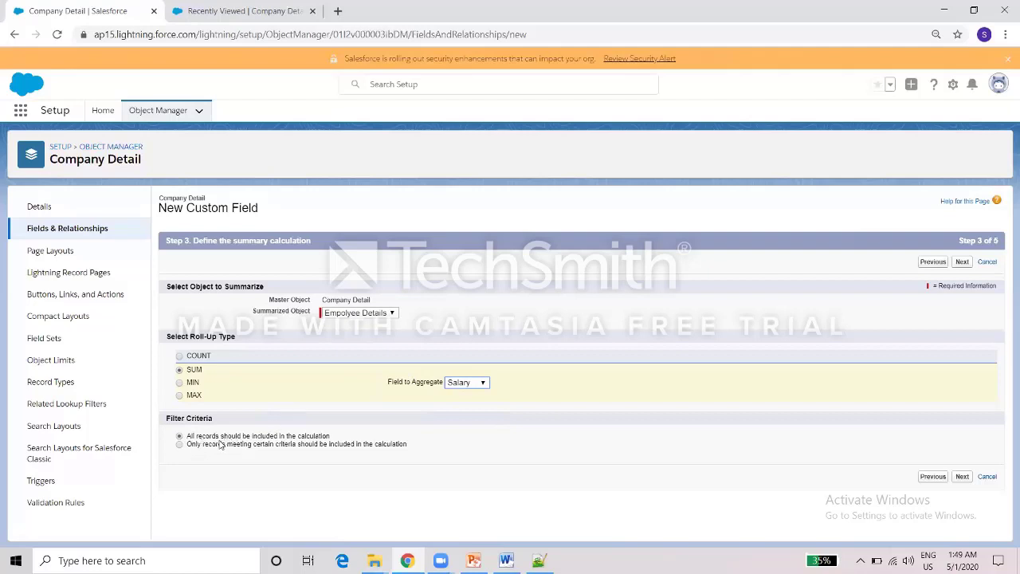
{"action": "left_click", "coordinate": [191, 445]}
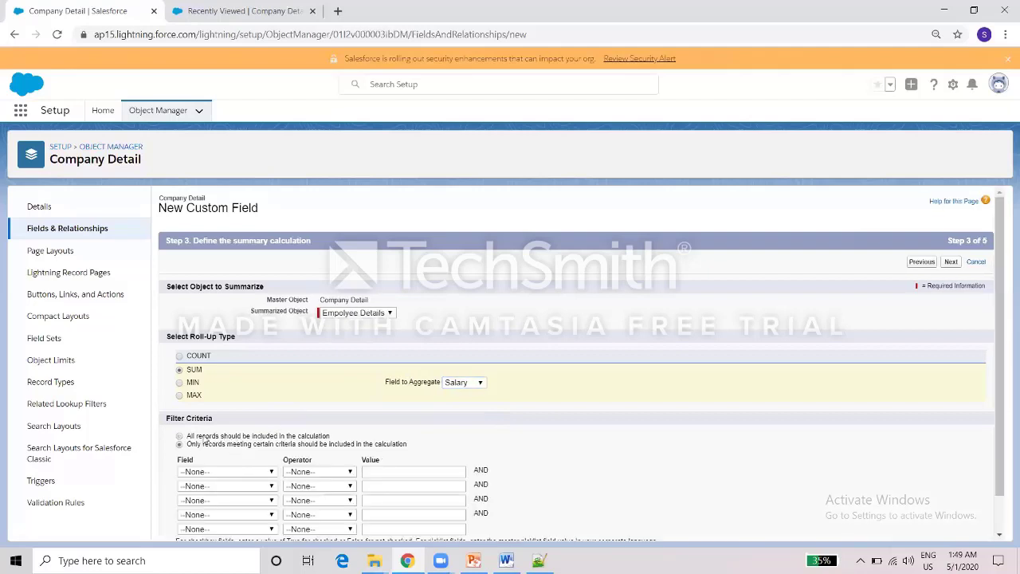
{"action": "left_click", "coordinate": [202, 435]}
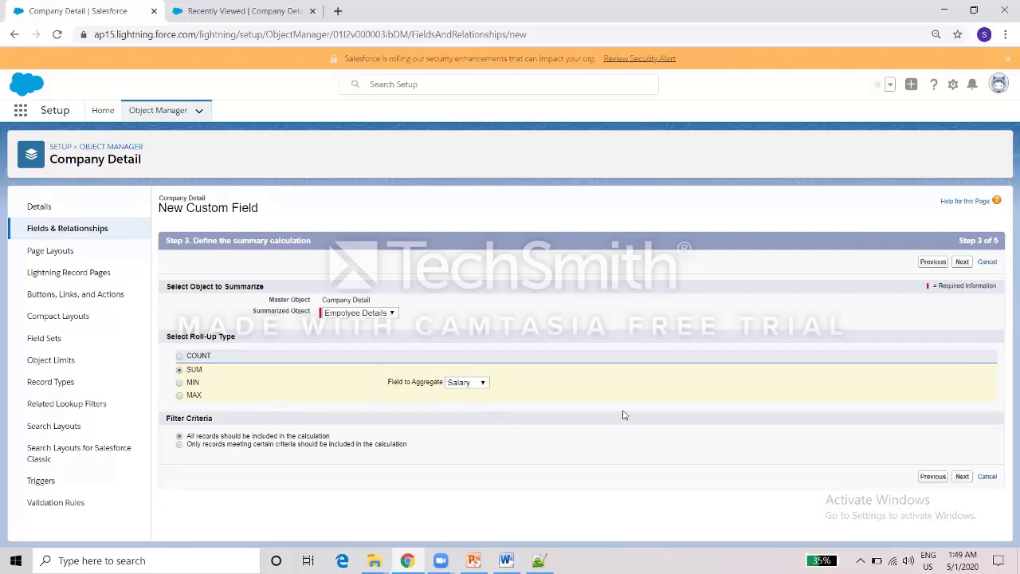
Accept the default security and layout settings, save the field, and return to Company Details.
{"action": "left_click", "coordinate": [962, 476]}
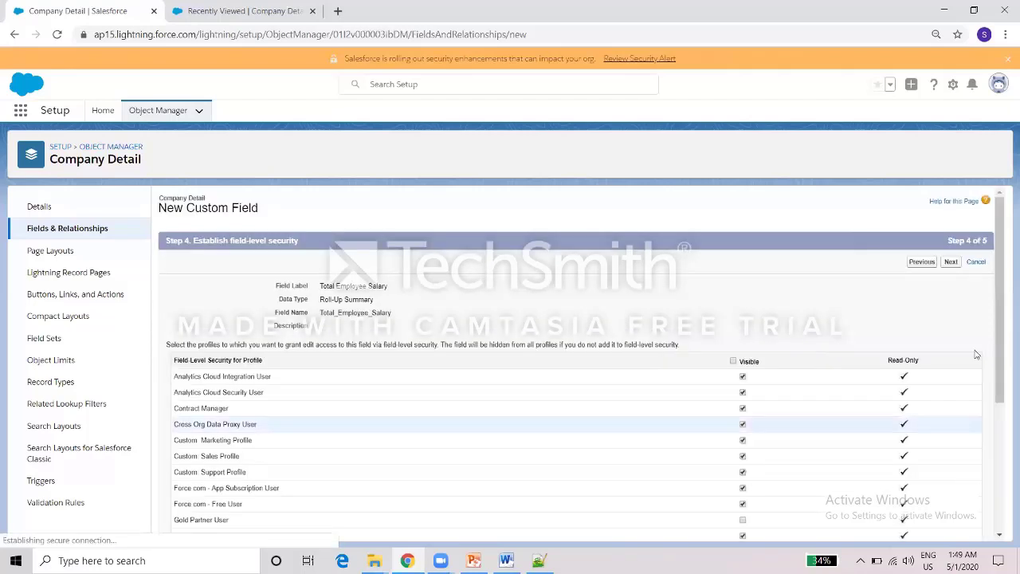
{"action": "left_click", "coordinate": [950, 262]}
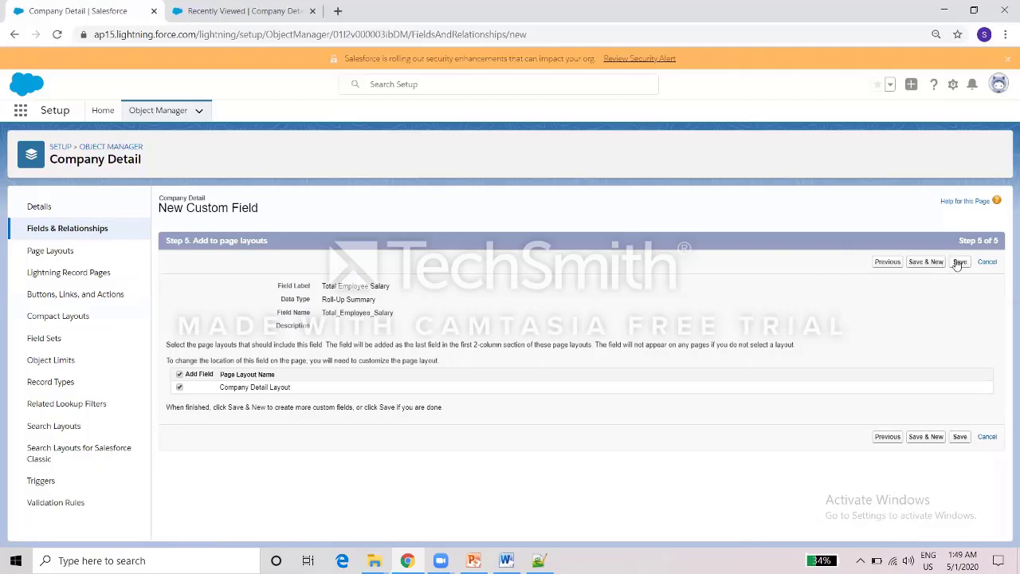
{"action": "left_click", "coordinate": [960, 262]}
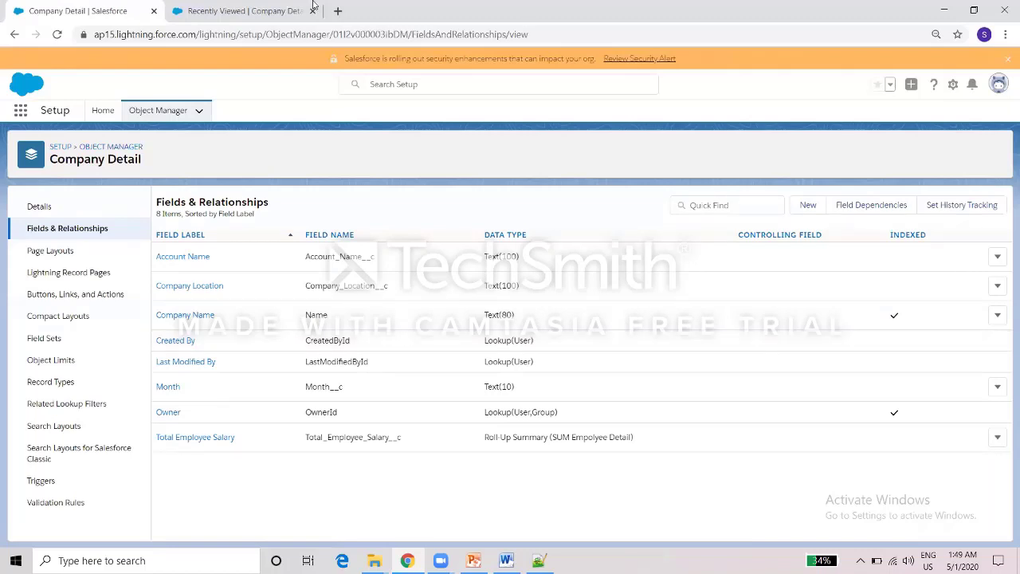
{"action": "left_click", "coordinate": [278, 7]}
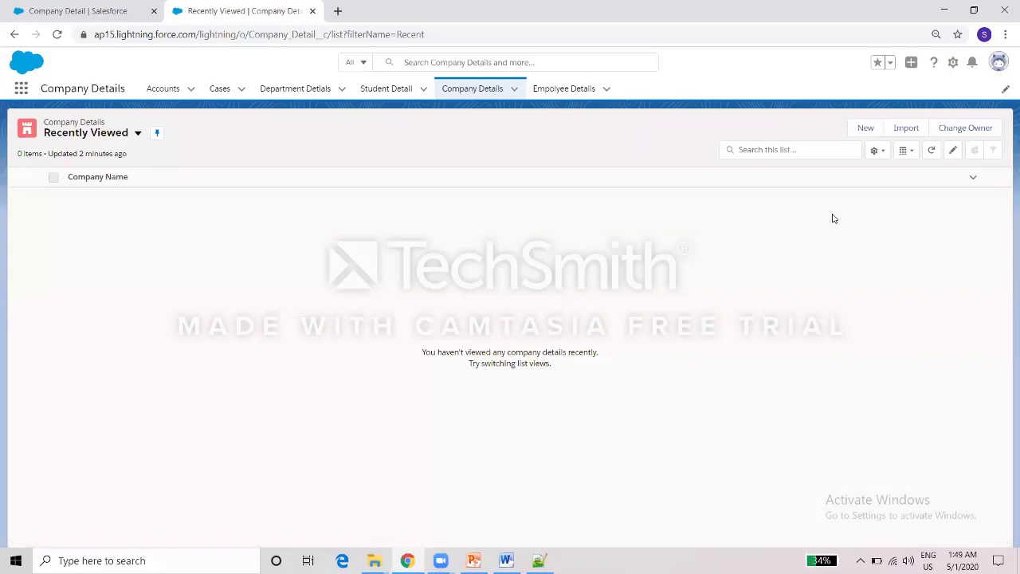
Create company record 'Steria' with location Chennai, account FCA and month Feb.
{"action": "left_click", "coordinate": [866, 128]}
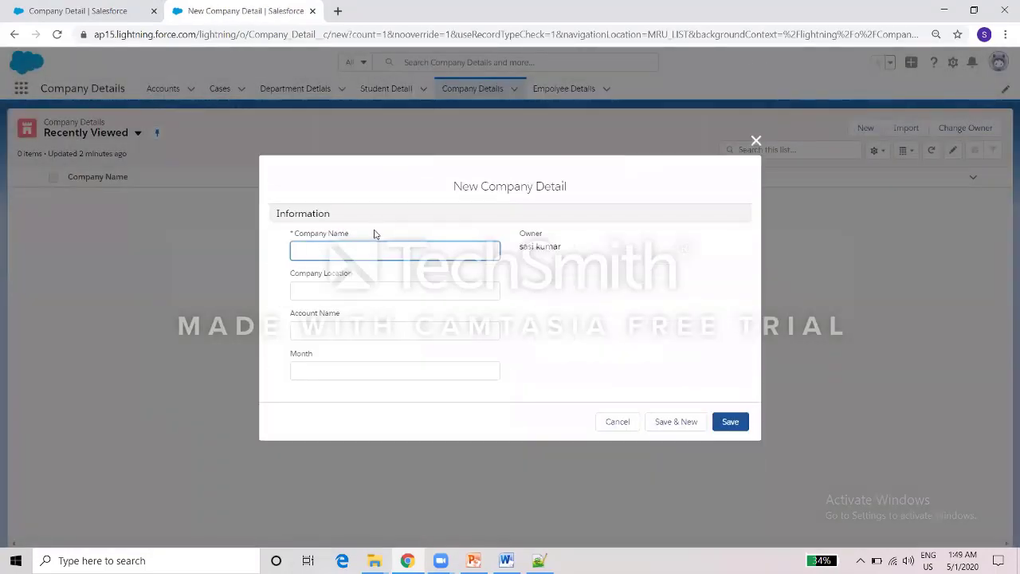
{"action": "type", "text": "Steria"}
{"action": "key", "text": "Tab"}
{"action": "type", "text": "Chennai"}
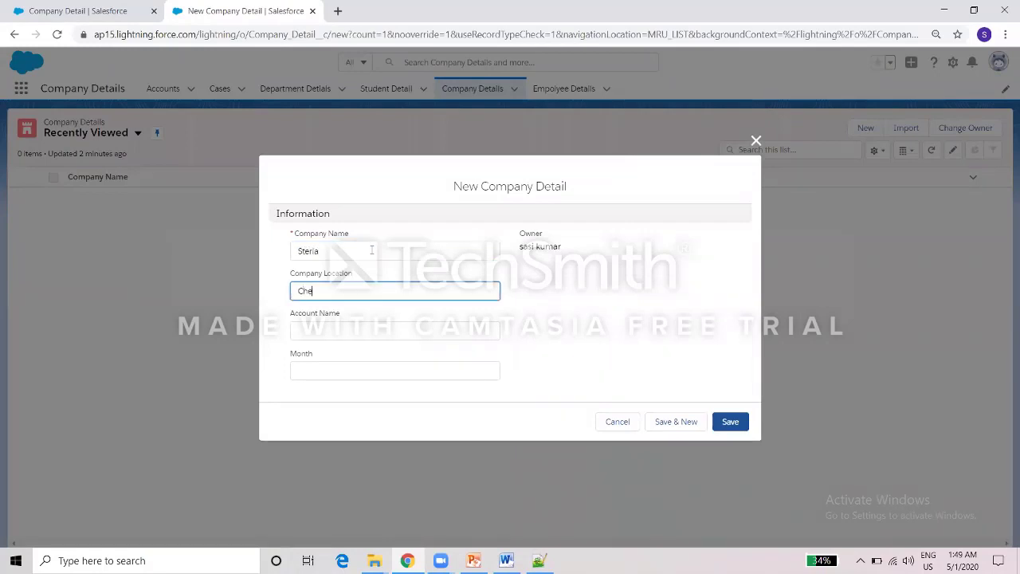
{"action": "key", "text": "Tab"}
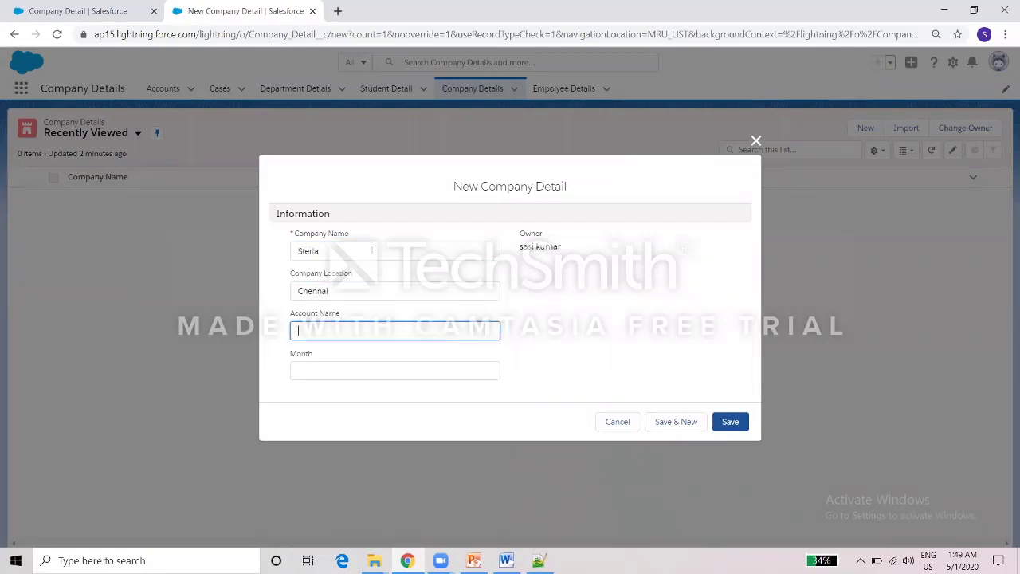
{"action": "type", "text": "FCA"}
{"action": "key", "text": "Tab"}
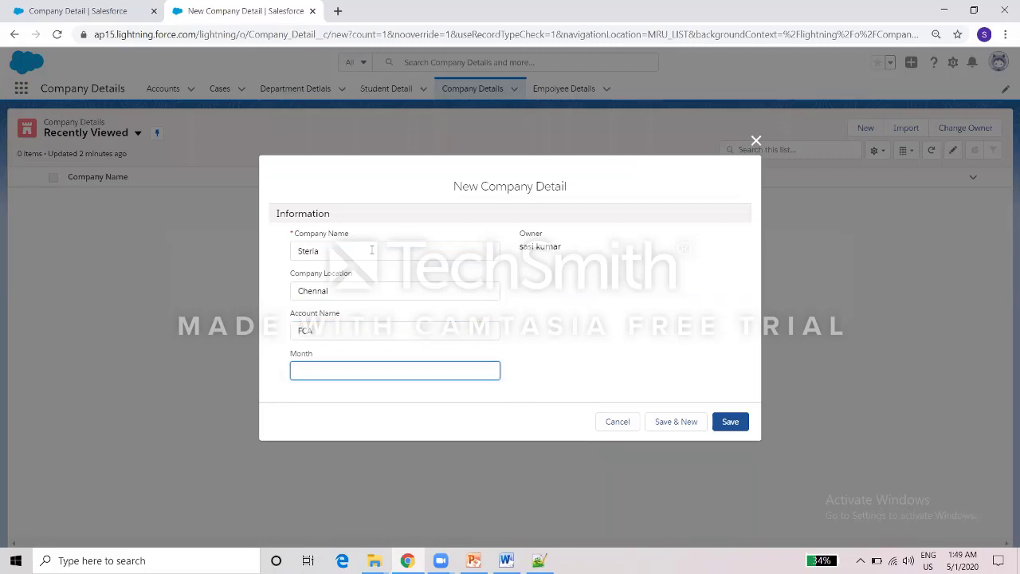
{"action": "type", "text": "Feb"}
{"action": "left_click", "coordinate": [730, 422]}
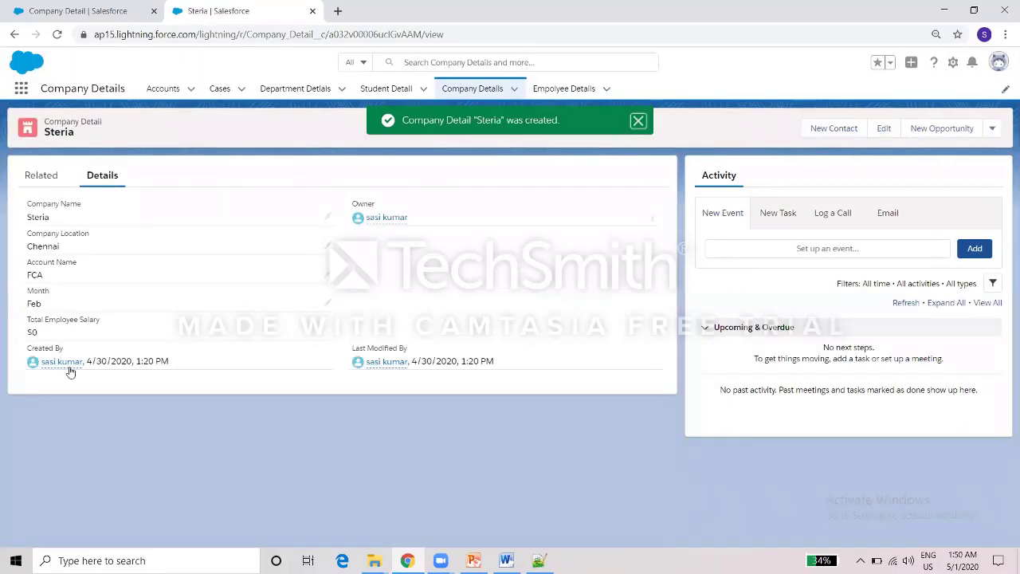
From Steria's Related tab, enter a new employee from Salem, aged 26, with e-mail and salary 10000.
{"action": "left_click", "coordinate": [46, 186]}
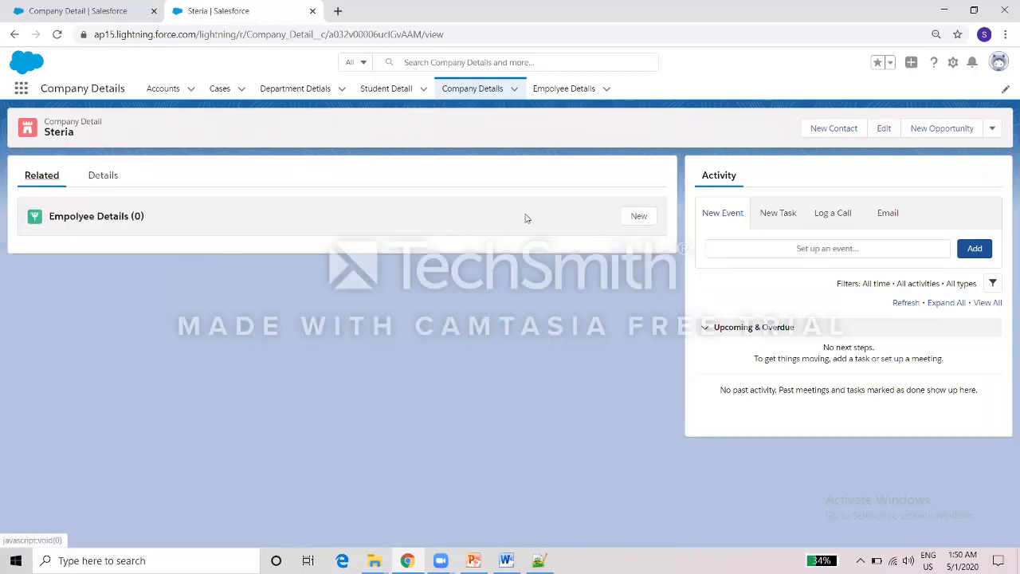
{"action": "left_click", "coordinate": [640, 215]}
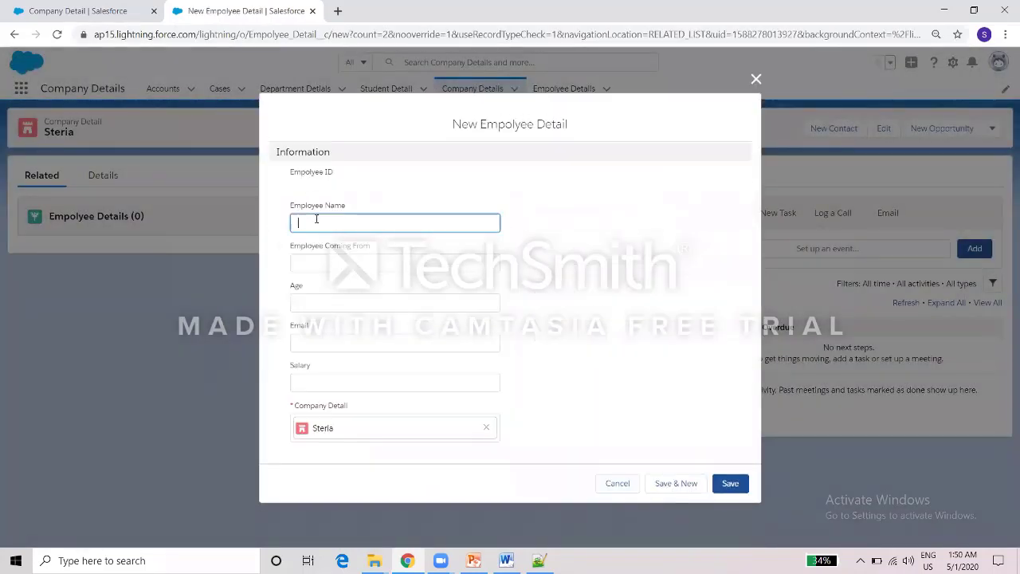
{"action": "type", "text": "Sasi"}
{"action": "key", "text": "Tab"}
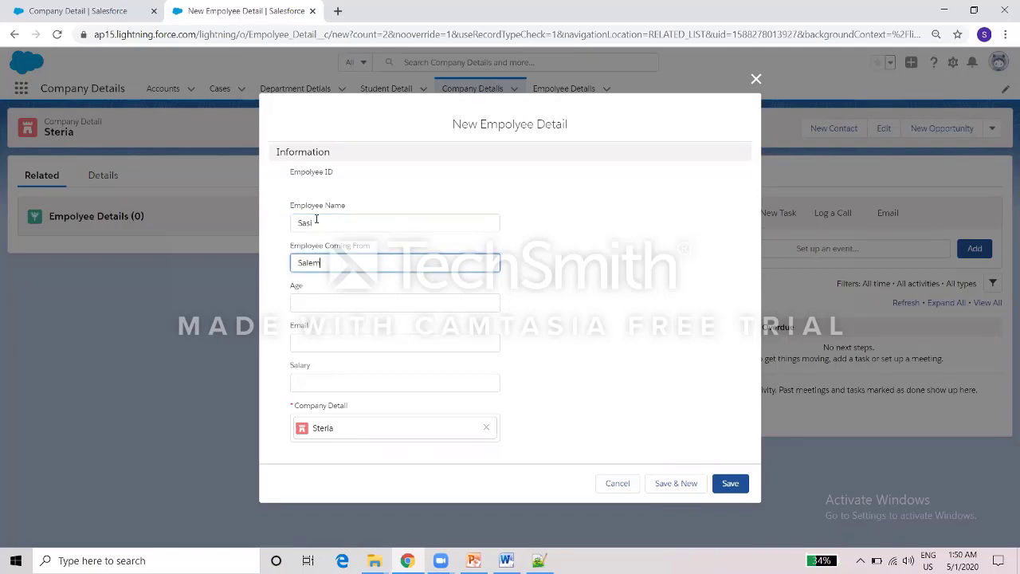
{"action": "key", "text": "Tab"}
{"action": "type", "text": "26"}
{"action": "key", "text": "Tab"}
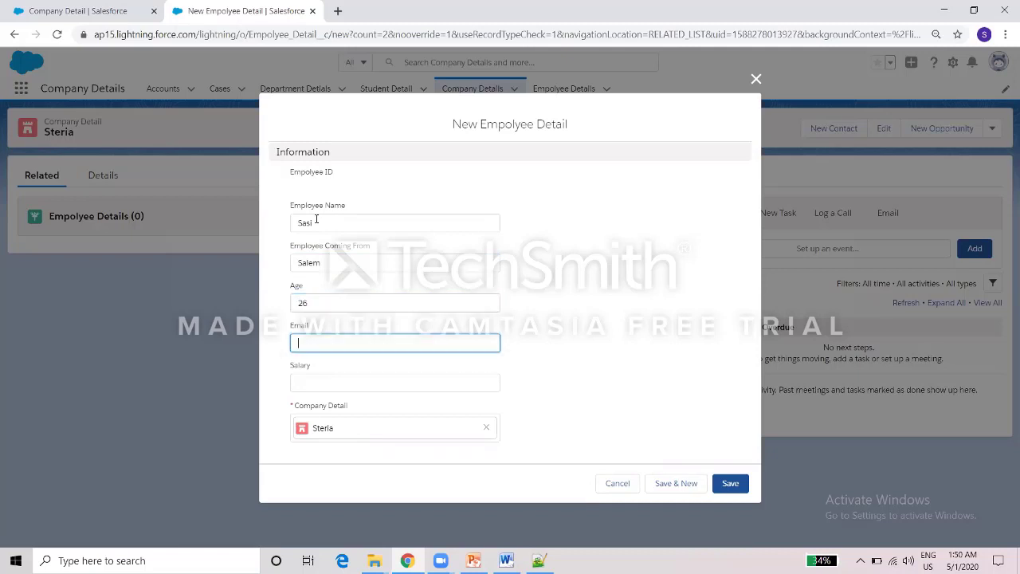
{"action": "key", "text": "Tab"}
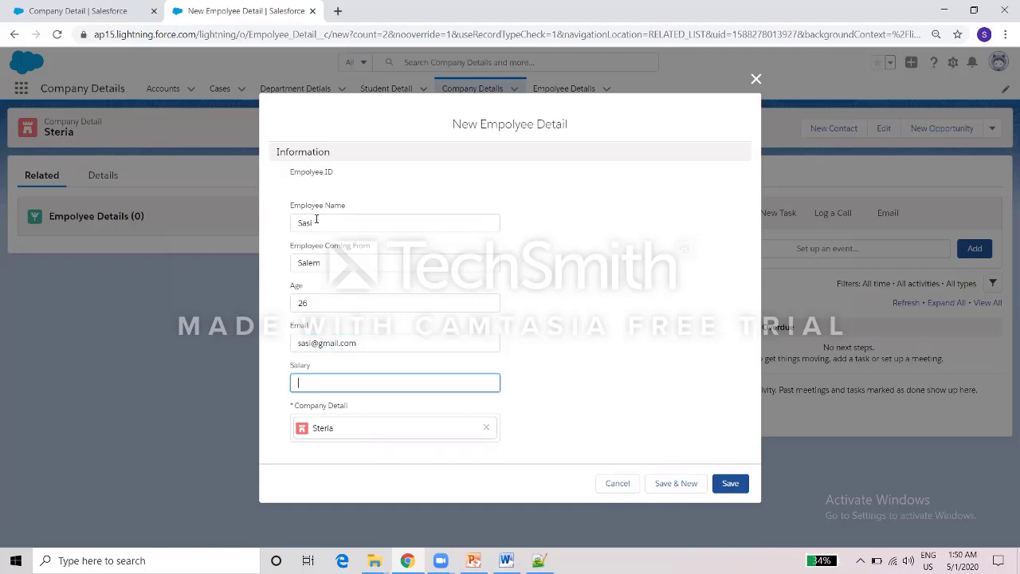
{"action": "type", "text": "10000"}
Save the first employee, then add a second from Chennai, aged 28, with e-mail and salary 10000.
{"action": "left_click", "coordinate": [674, 483]}
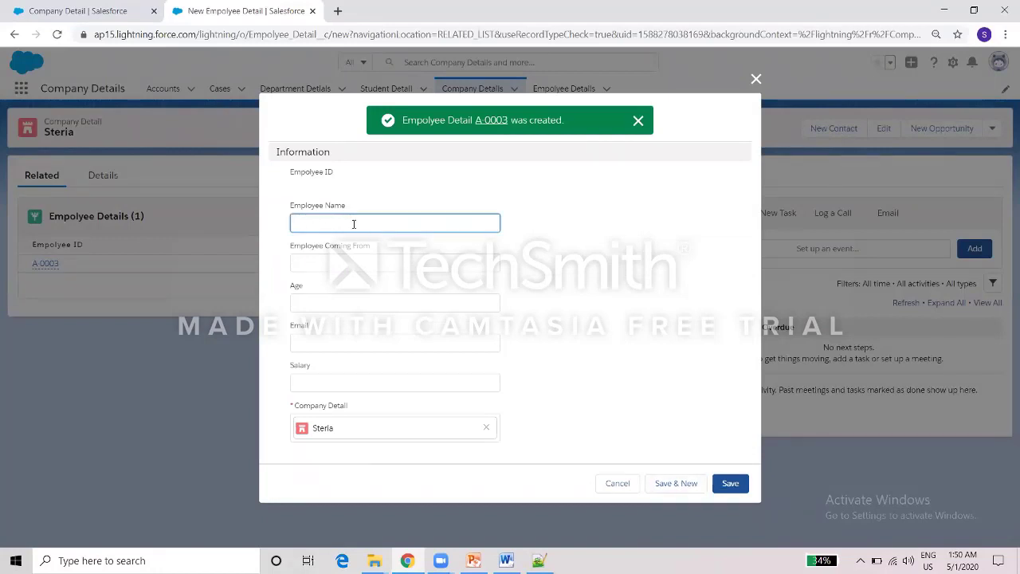
{"action": "type", "text": "urai"}
{"action": "key", "text": "Tab"}
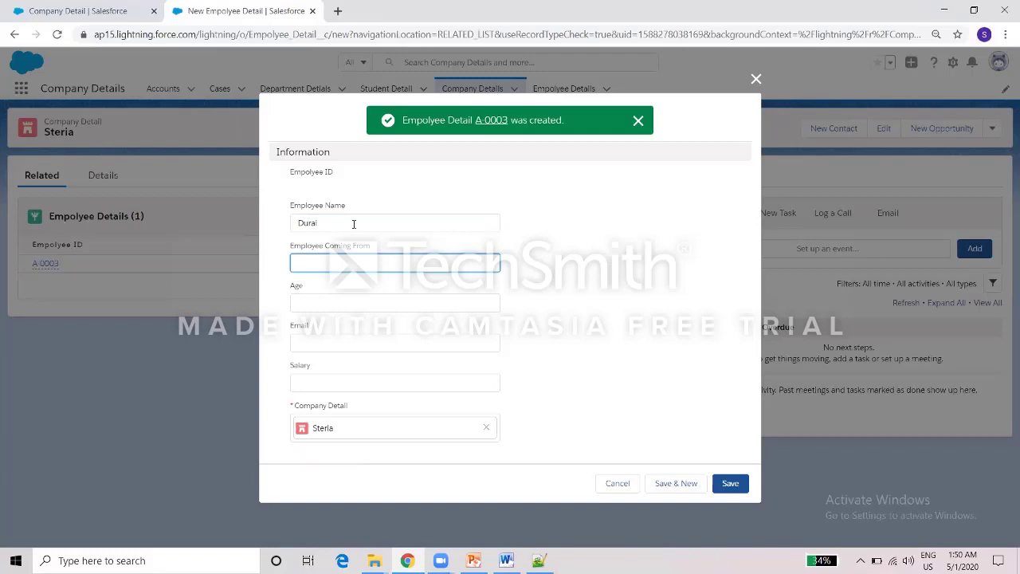
{"action": "type", "text": "Chennai"}
{"action": "key", "text": "Tab"}
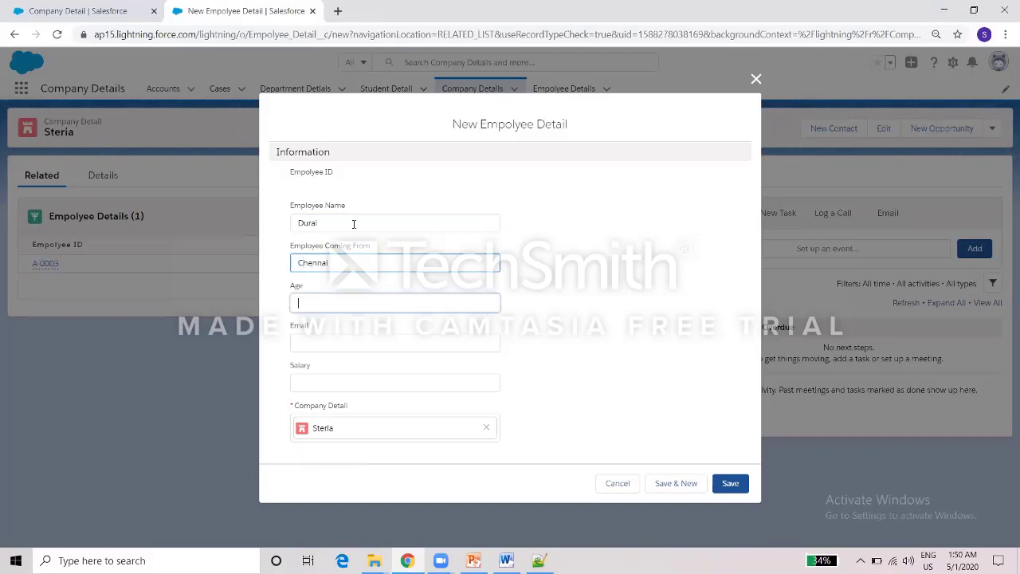
{"action": "type", "text": "28"}
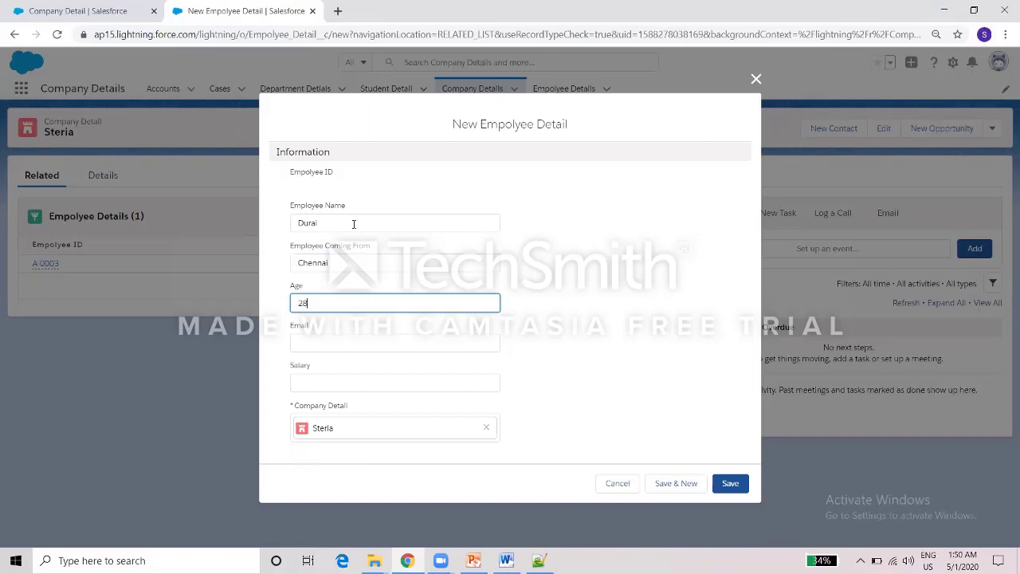
{"action": "key", "text": "Tab"}
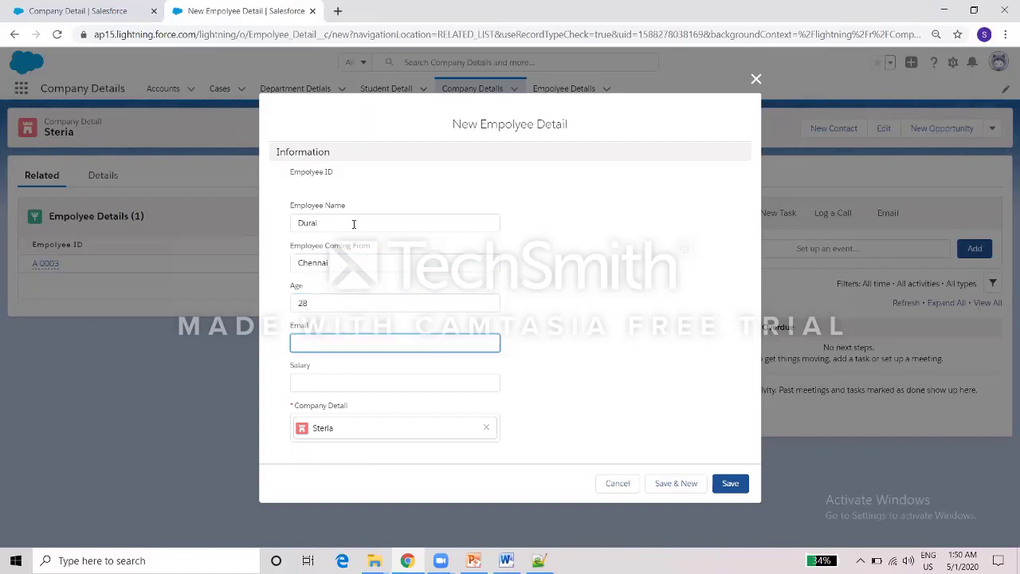
{"action": "key", "text": "Tab"}
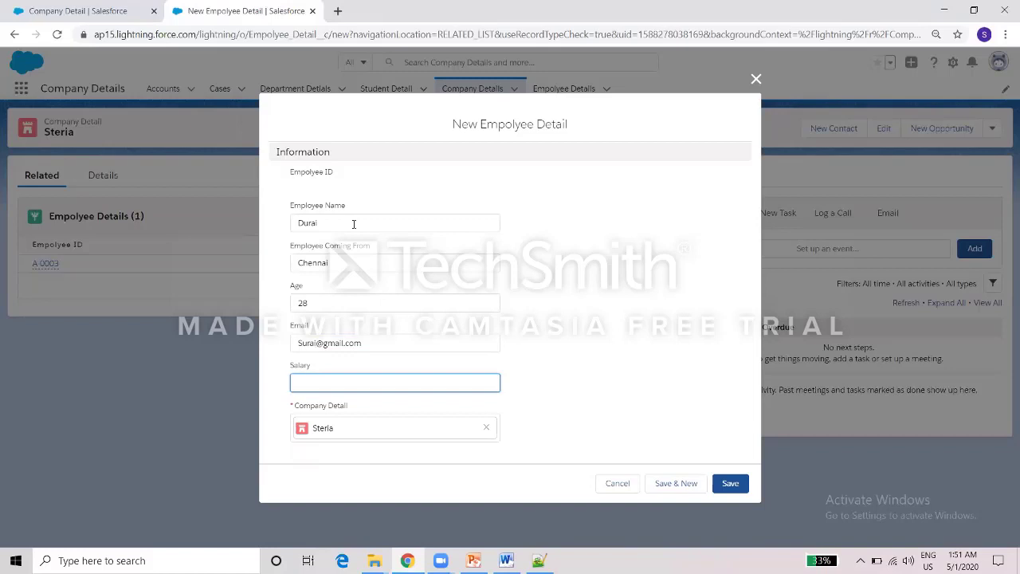
{"action": "type", "text": "10000"}
{"action": "left_click", "coordinate": [722, 486]}
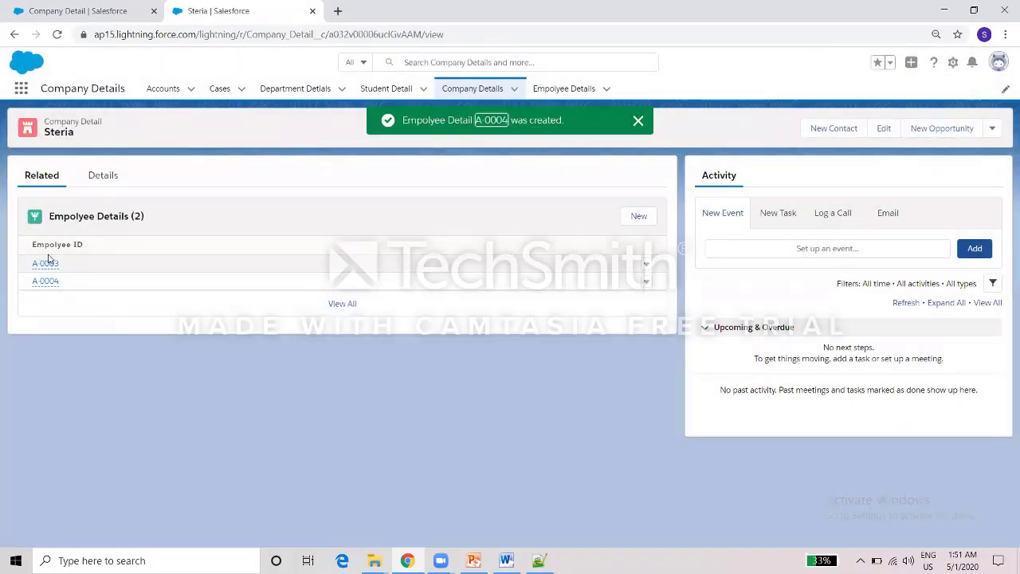
{"action": "left_click", "coordinate": [101, 176]}
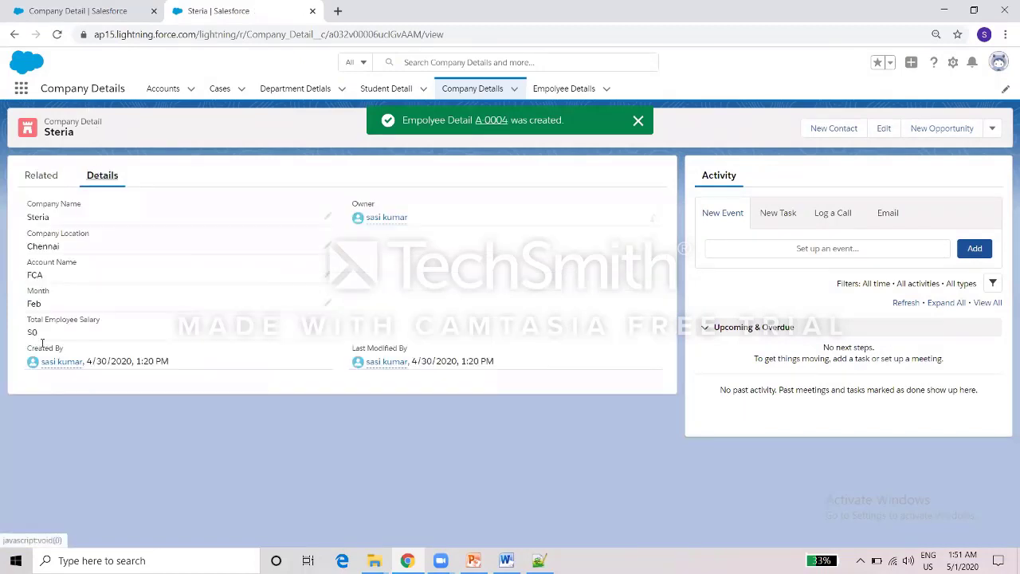
Reload Steria's record to see Total Employee Salary at $20,000, then open the Employee Details list.
{"action": "left_click", "coordinate": [169, 40]}
{"action": "key", "text": "Return"}
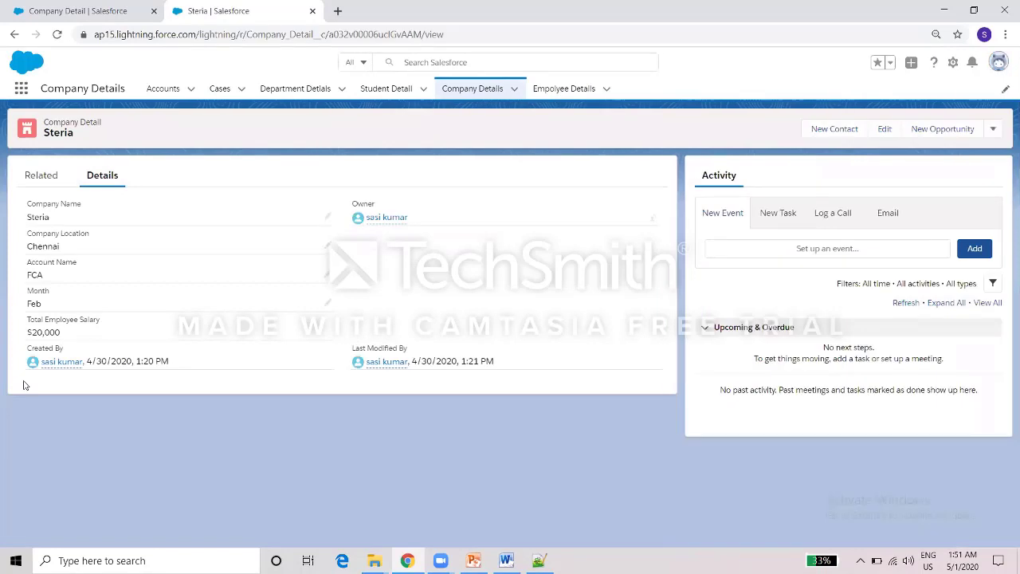
{"action": "left_click", "coordinate": [553, 88]}
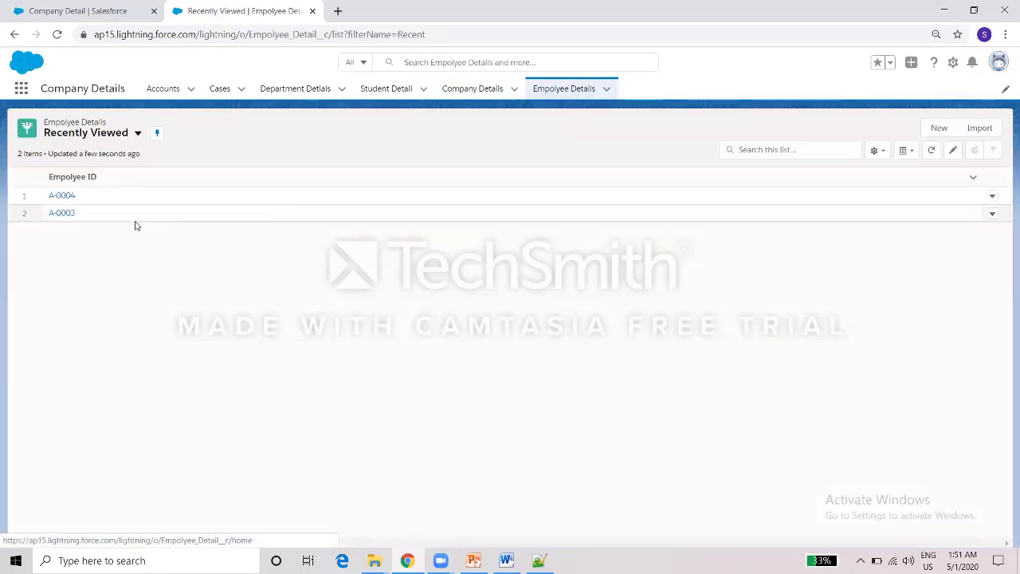
Change employee A-0003's salary inline to 15000, then go back to Company Details.
{"action": "left_click", "coordinate": [62, 212]}
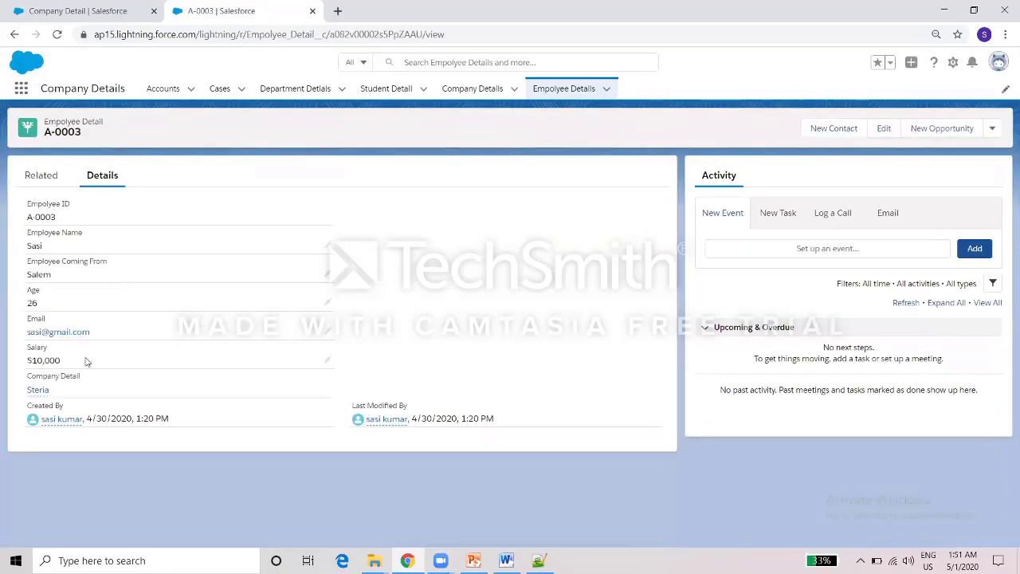
{"action": "double_click", "coordinate": [86, 361]}
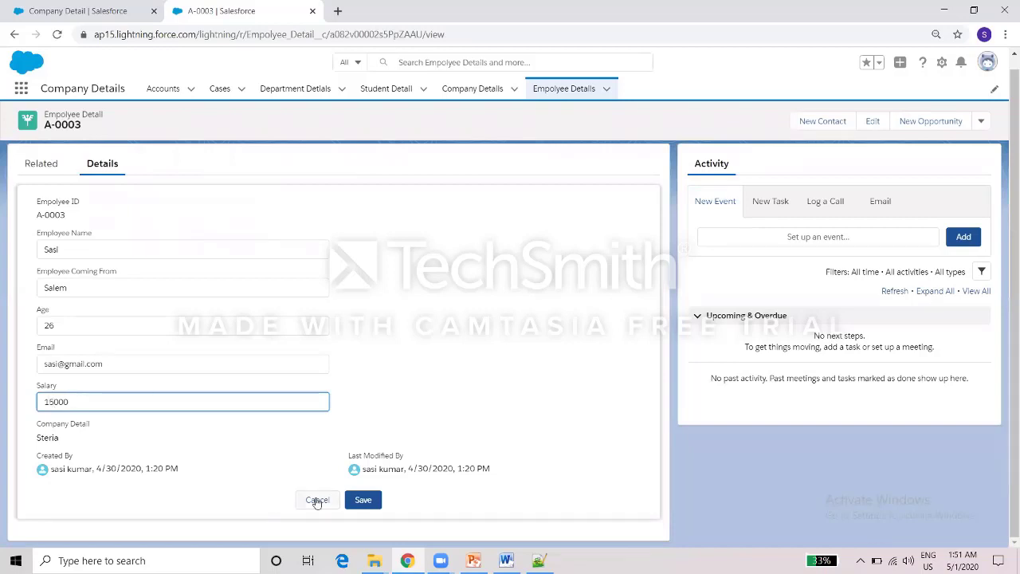
{"action": "key", "text": "Return"}
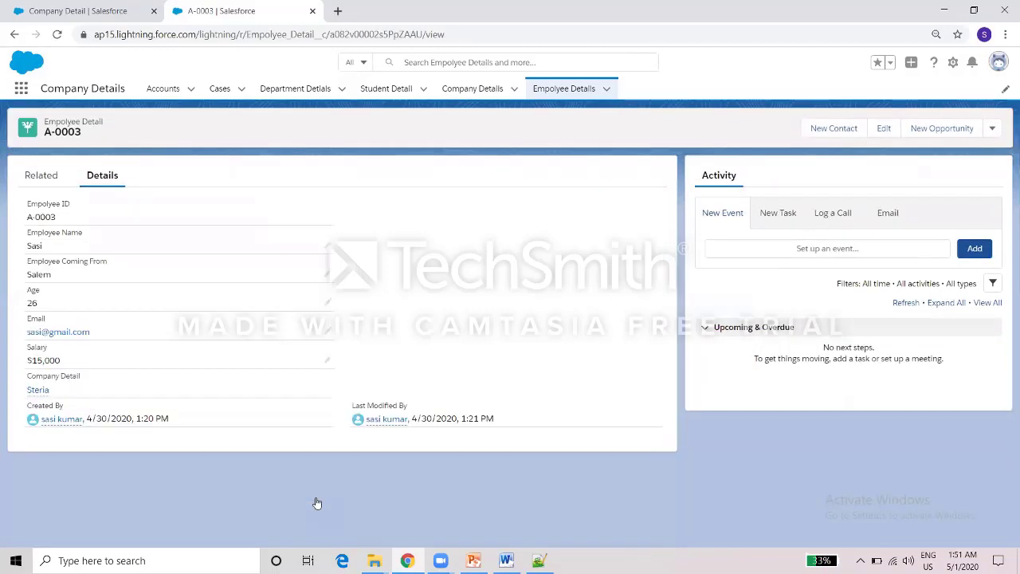
{"action": "left_click", "coordinate": [467, 89]}
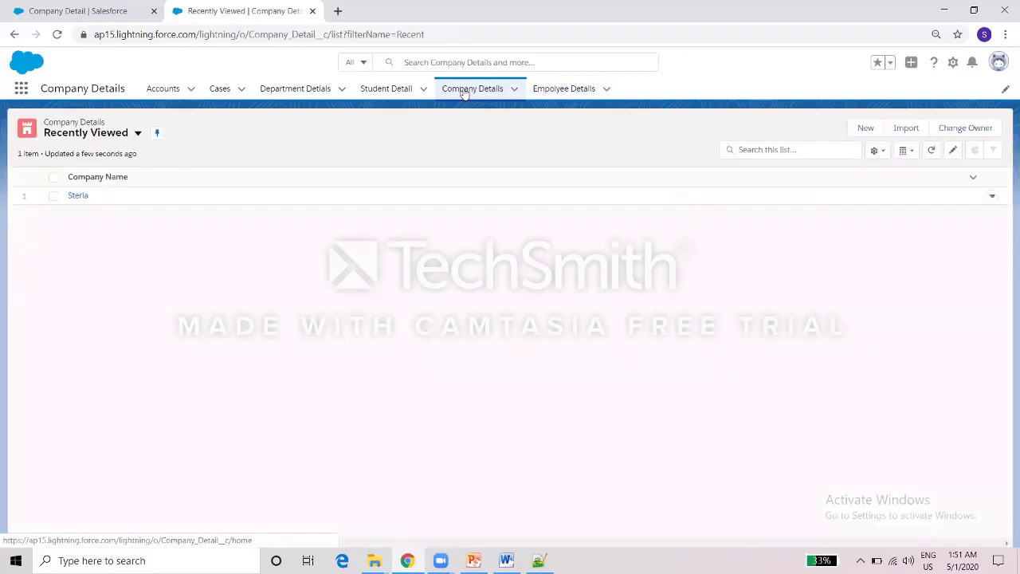
{"action": "left_click", "coordinate": [78, 196]}
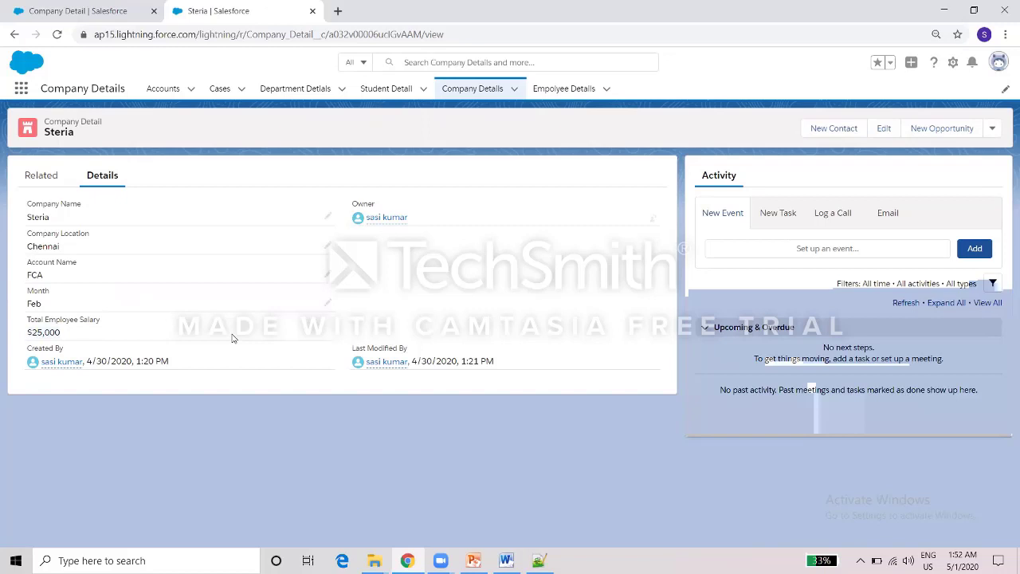
{"action": "left_click", "coordinate": [561, 87]}
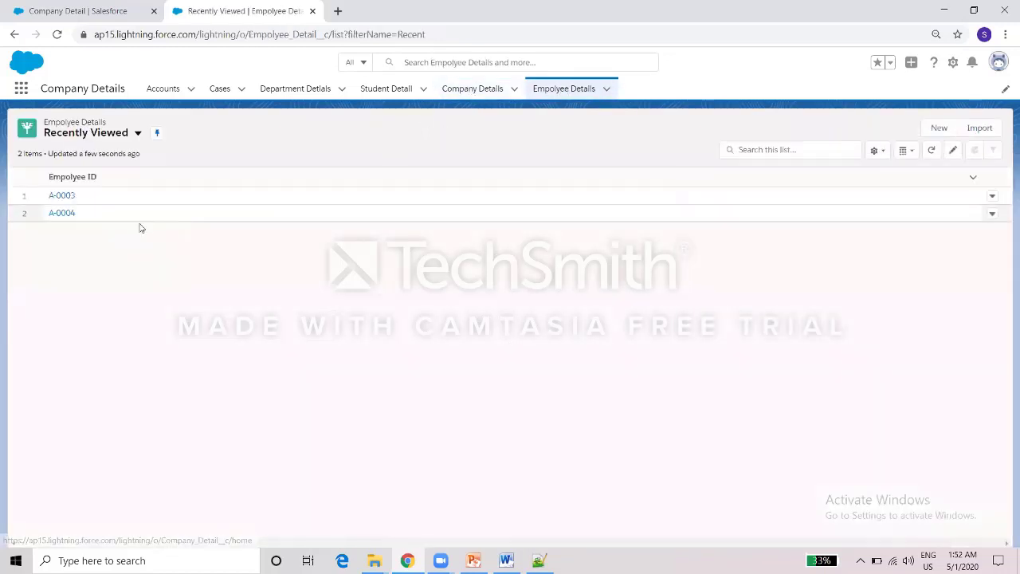
{"action": "left_click", "coordinate": [495, 88]}
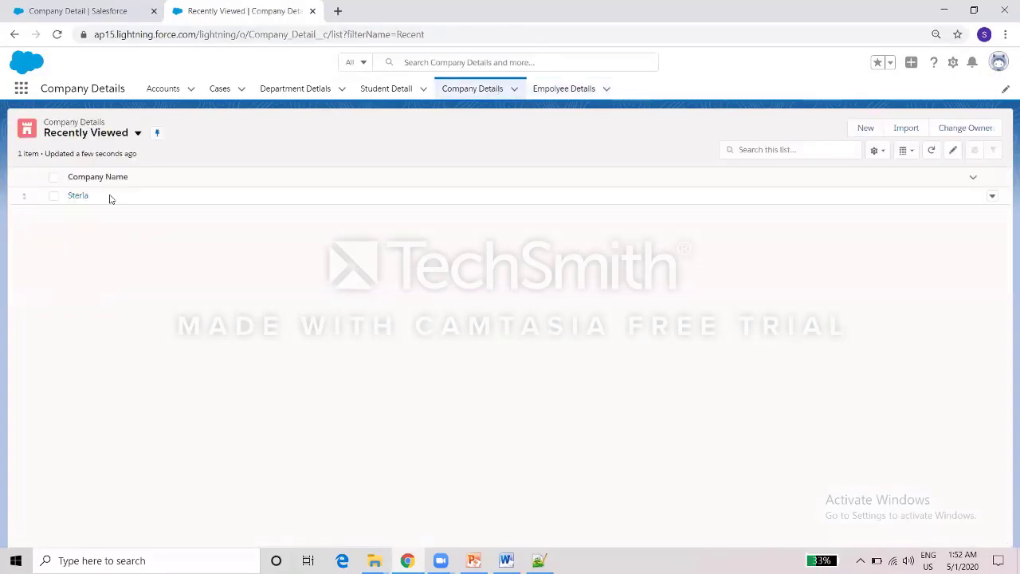